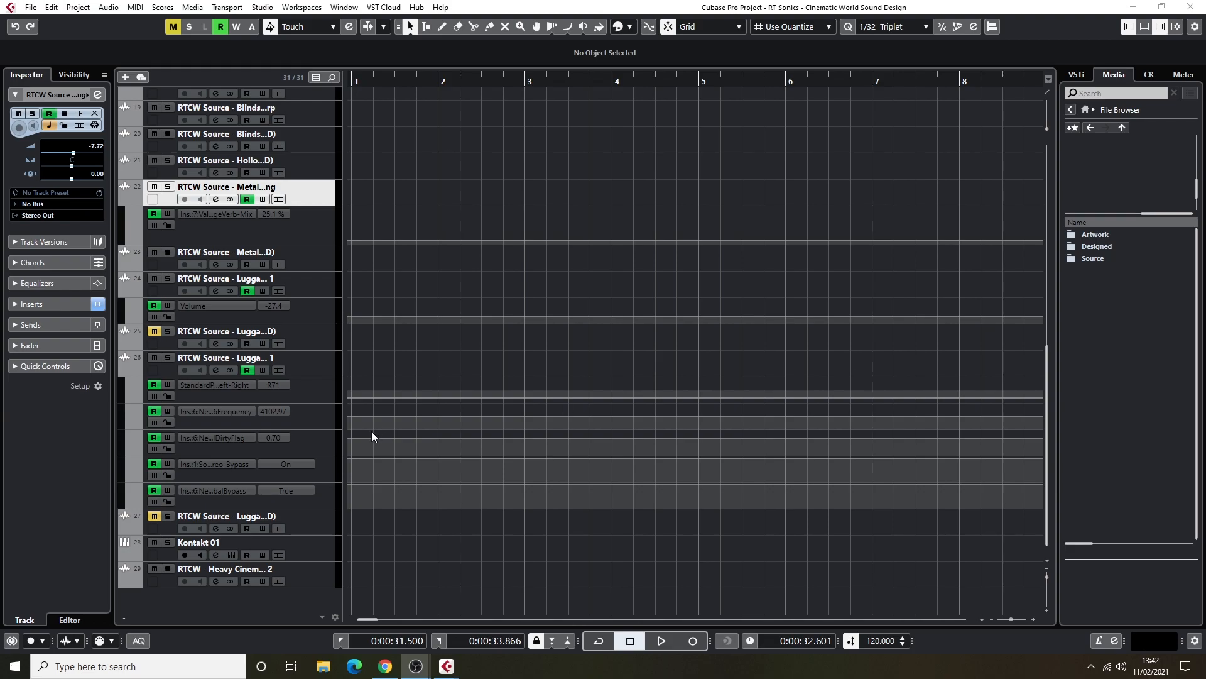
Switch to Chrome and look over the Cinematic World product page on the RT Sonics site.
{"action": "left_click", "coordinate": [386, 666]}
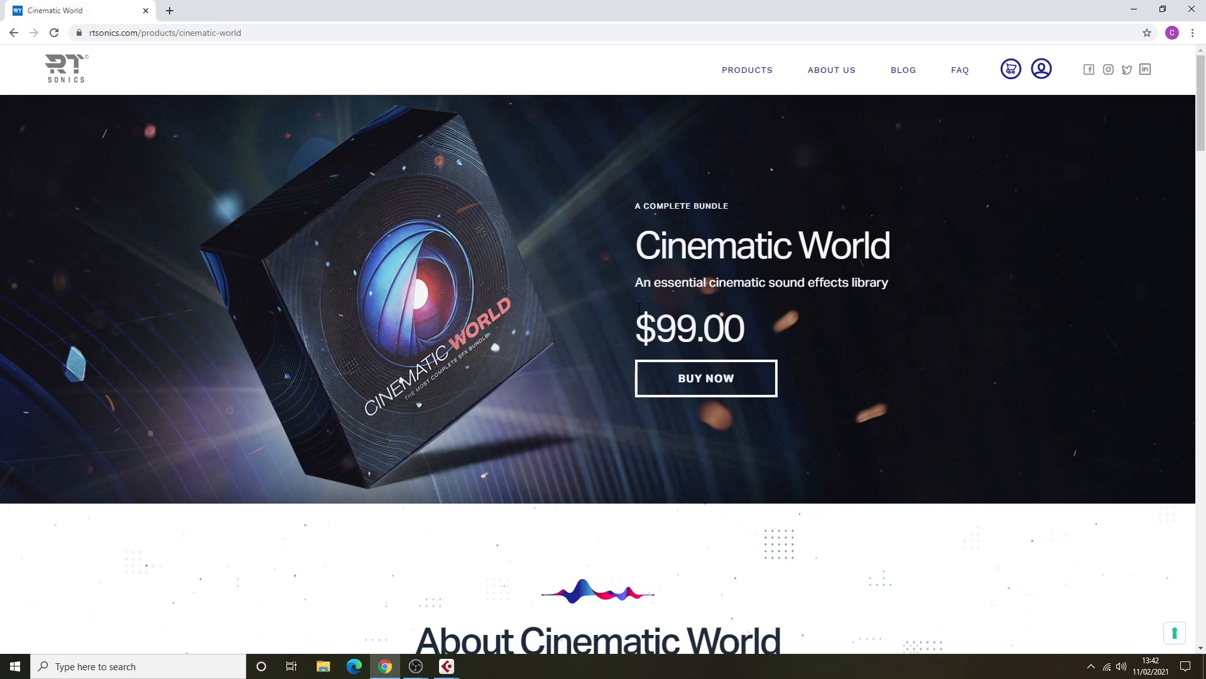
{"action": "scroll", "coordinate": [613, 259], "scroll_direction": "down", "scroll_amount": 6}
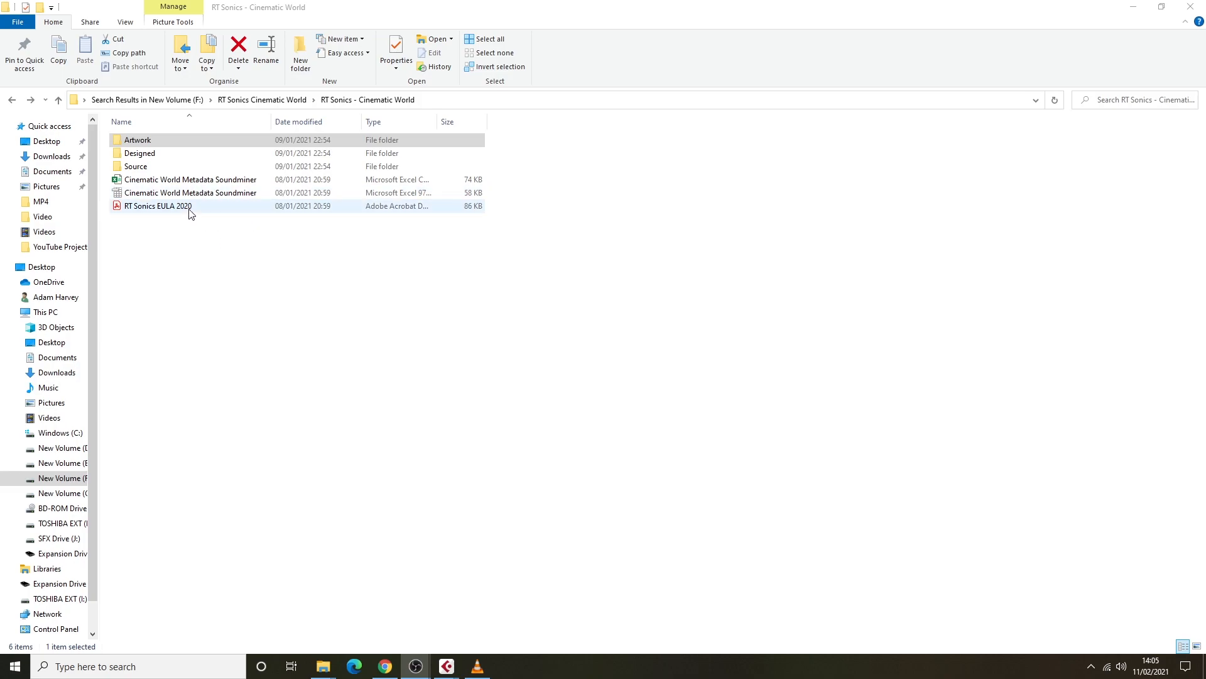
View the contents of the Artwork folder in File Explorer and return to the RT Sonics - Cinematic World folder.
{"action": "double_click", "coordinate": [150, 141]}
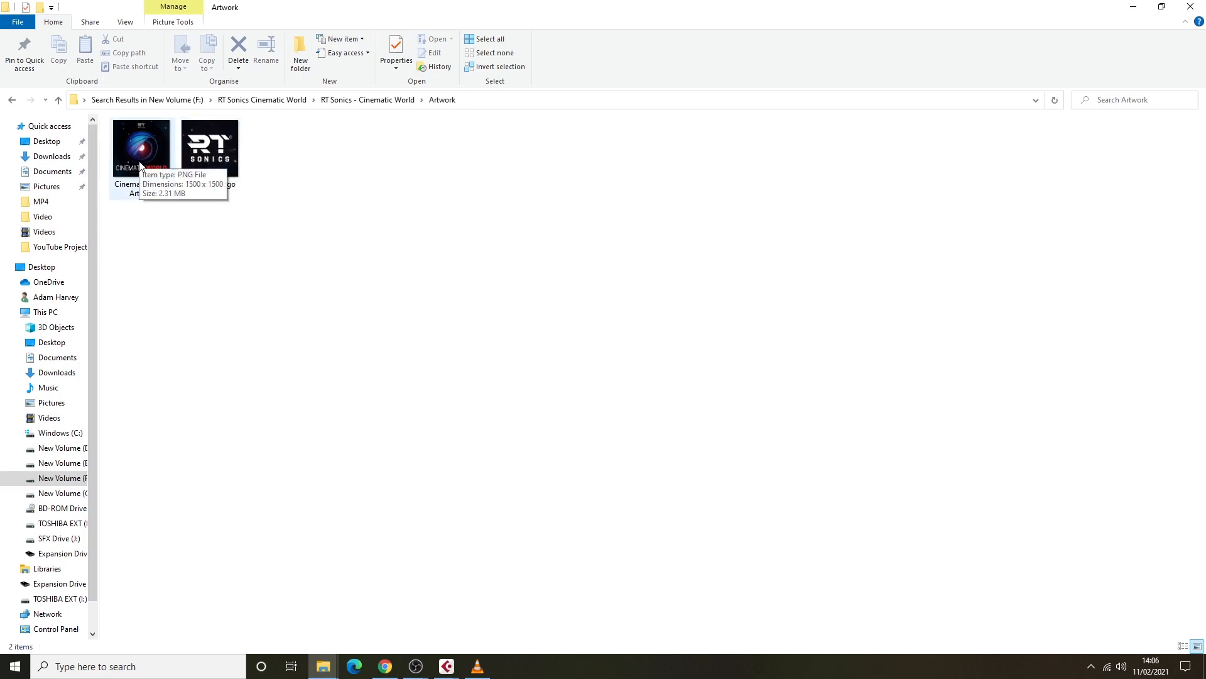
{"action": "left_click", "coordinate": [13, 101]}
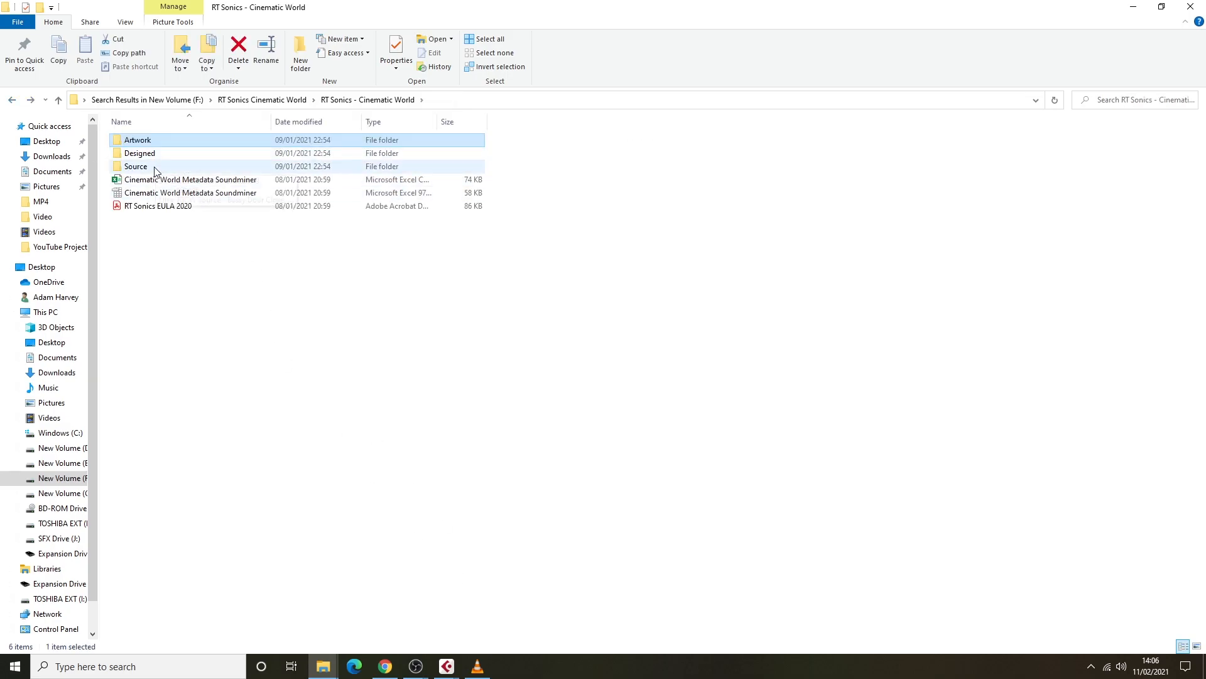
Switch to the Cubase project window and open the library's Designed folder in the file browser.
{"action": "left_click", "coordinate": [446, 666]}
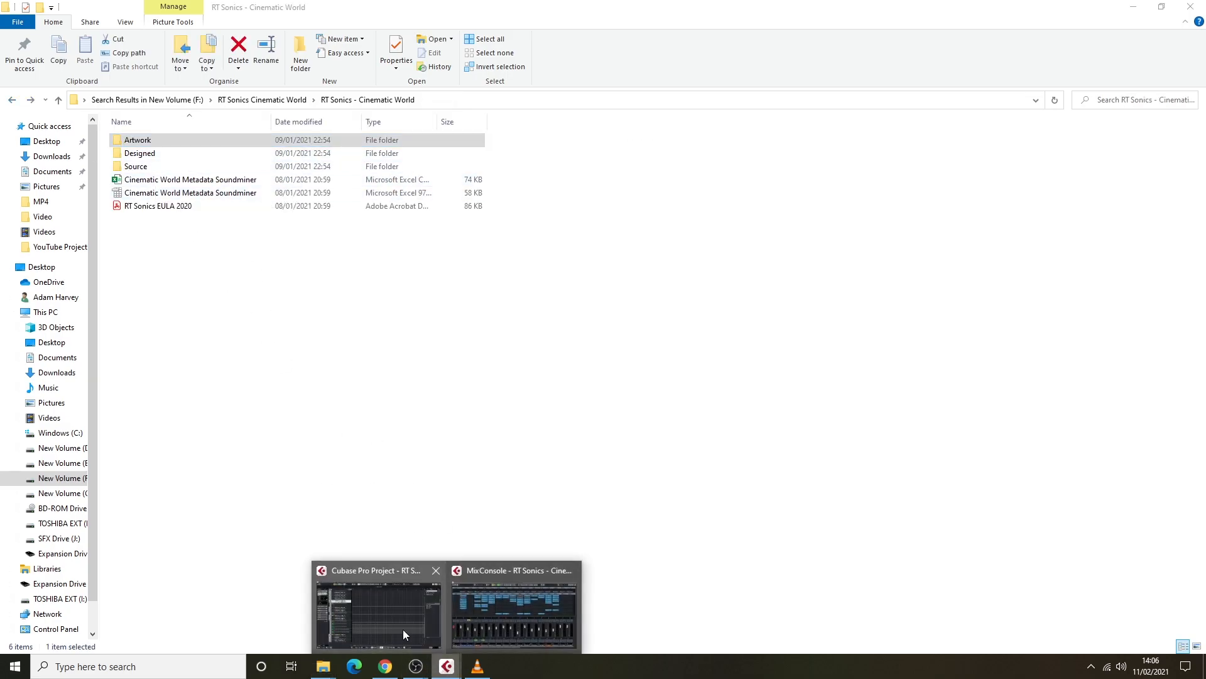
{"action": "left_click", "coordinate": [407, 632]}
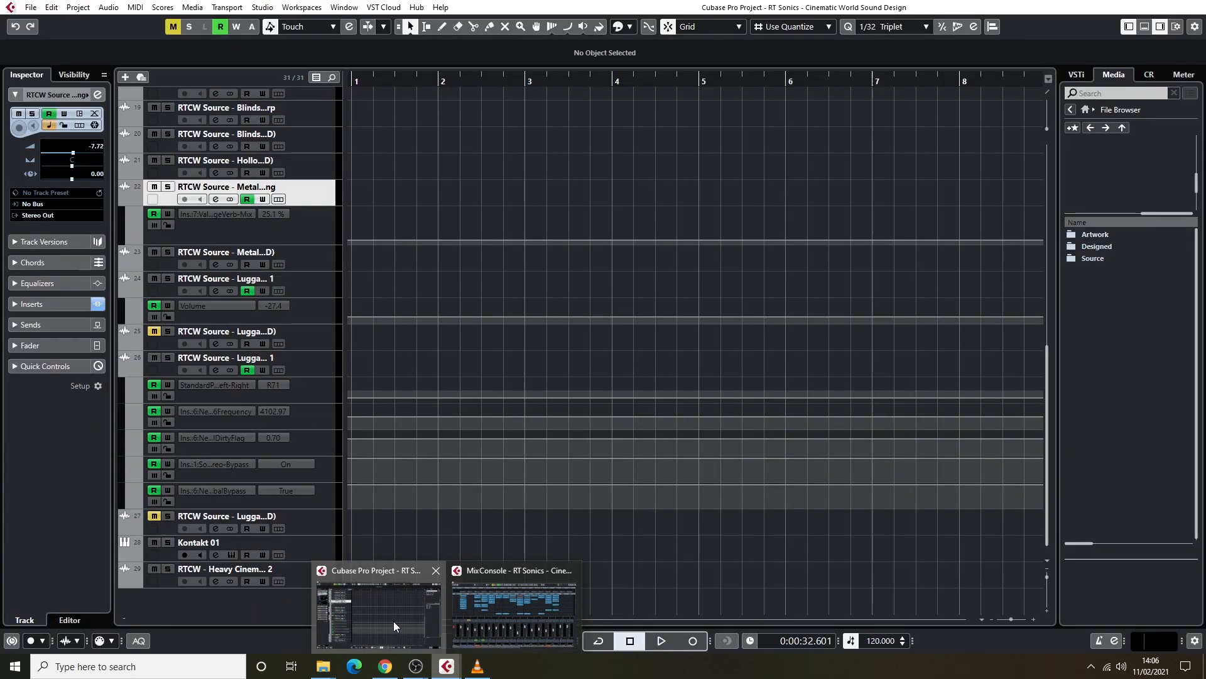
{"action": "double_click", "coordinate": [1096, 246]}
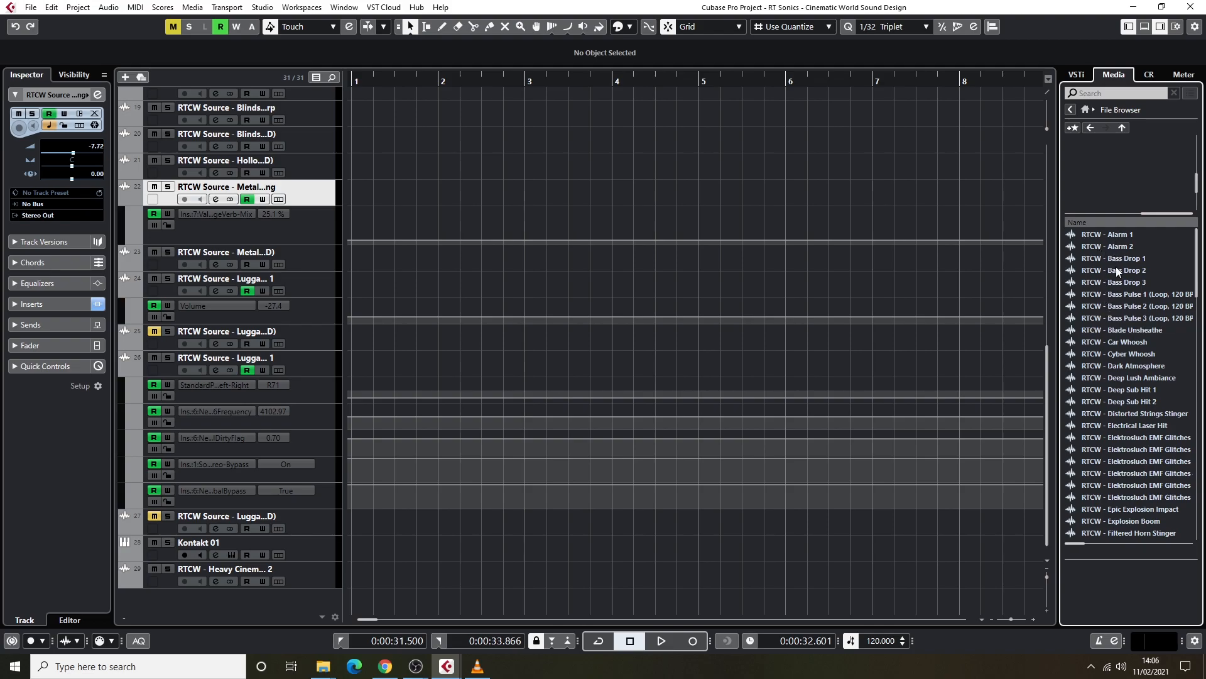
Examine the list of RTCW and RTCW Signature sound files in the Designed folder.
{"action": "scroll", "coordinate": [1105, 378], "scroll_direction": "down", "scroll_amount": 15}
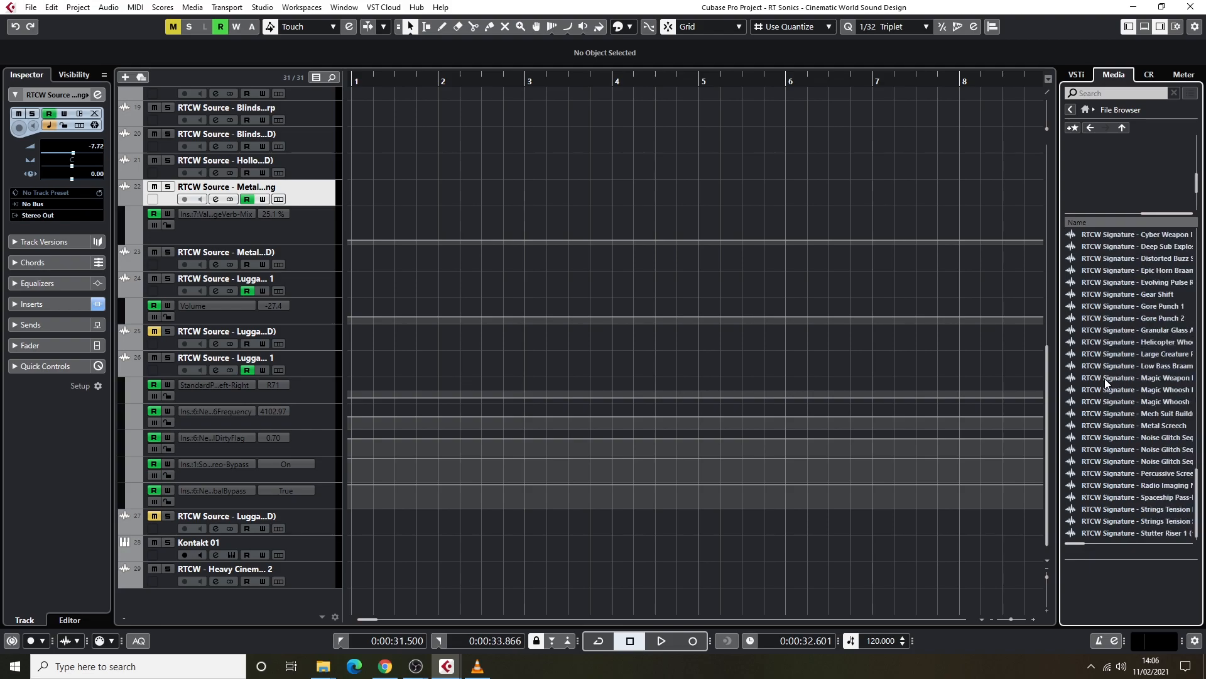
{"action": "scroll", "coordinate": [1158, 459], "scroll_direction": "up", "scroll_amount": 8}
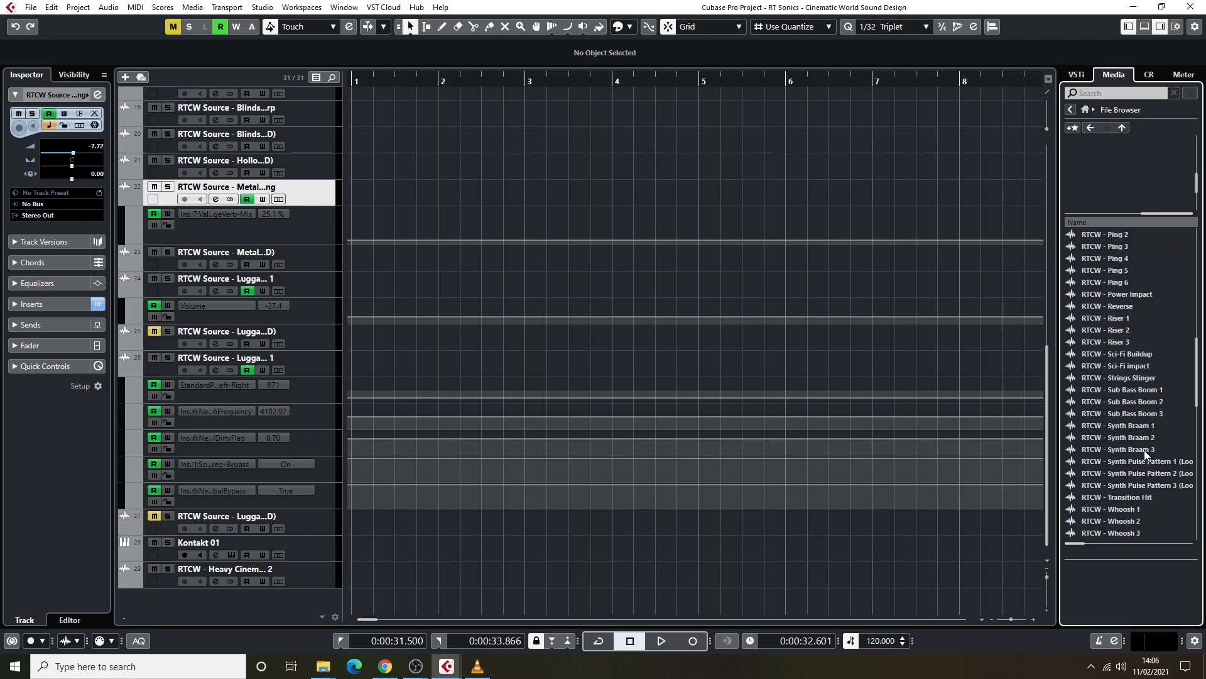
{"action": "scroll", "coordinate": [1105, 311], "scroll_direction": "up", "scroll_amount": 10}
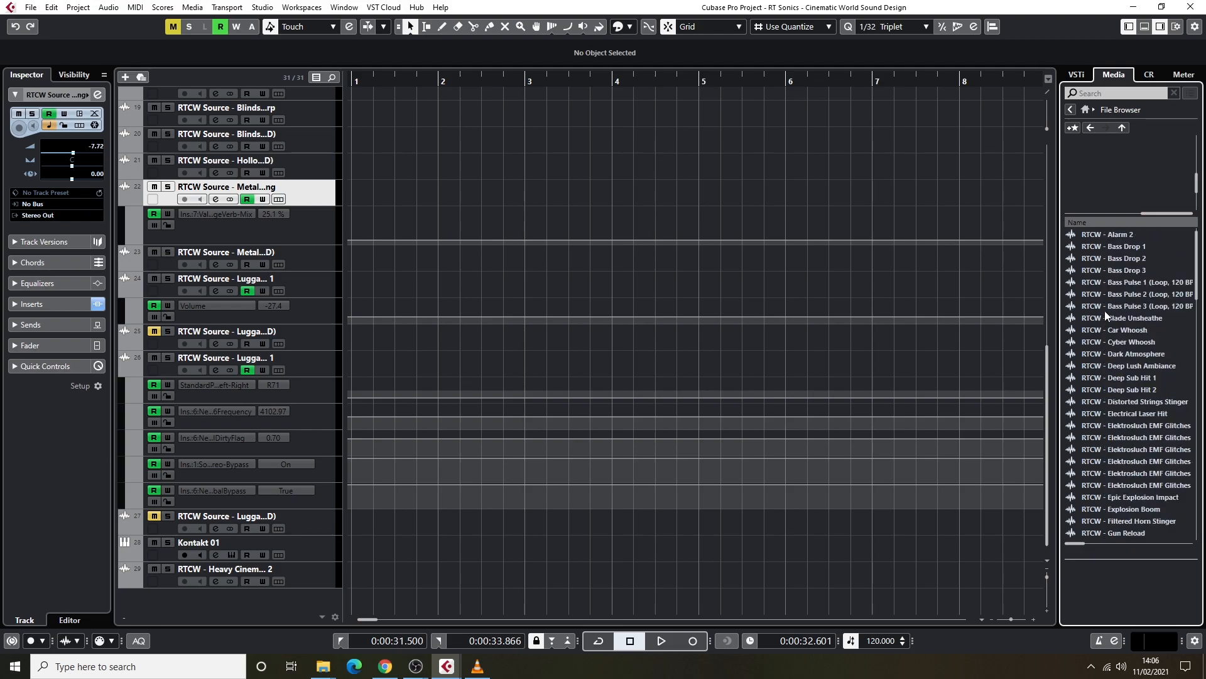
{"action": "scroll", "coordinate": [1137, 391], "scroll_direction": "down", "scroll_amount": 5}
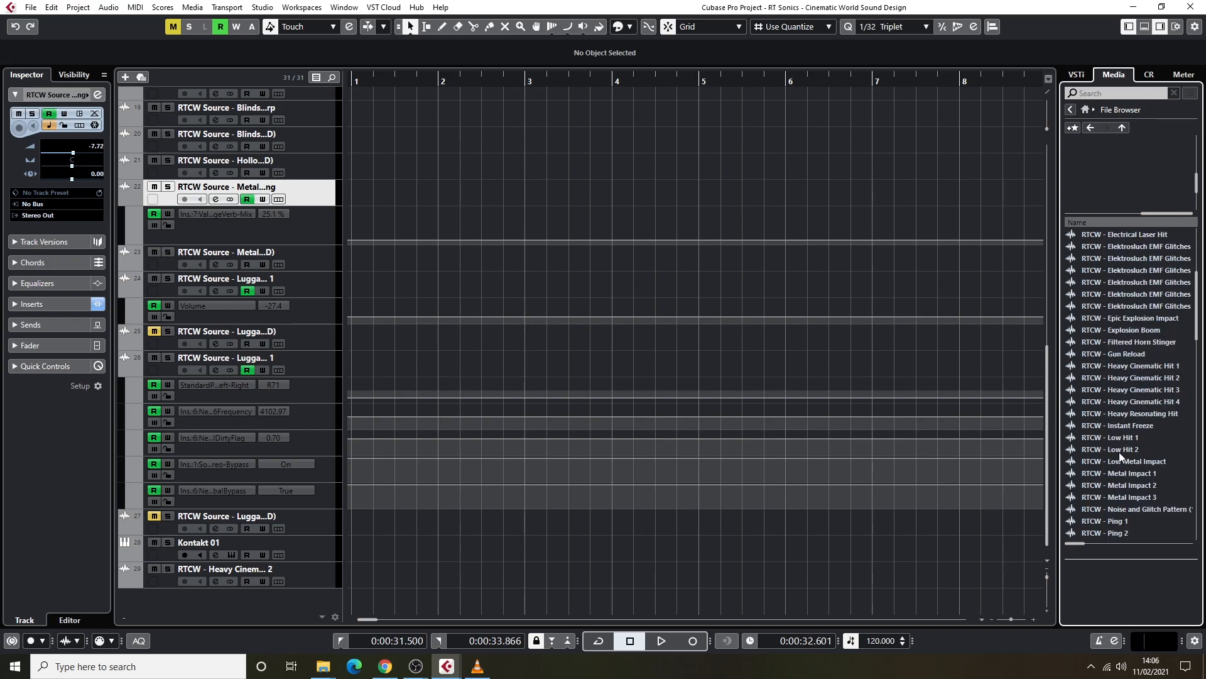
{"action": "scroll", "coordinate": [1125, 462], "scroll_direction": "down", "scroll_amount": 5}
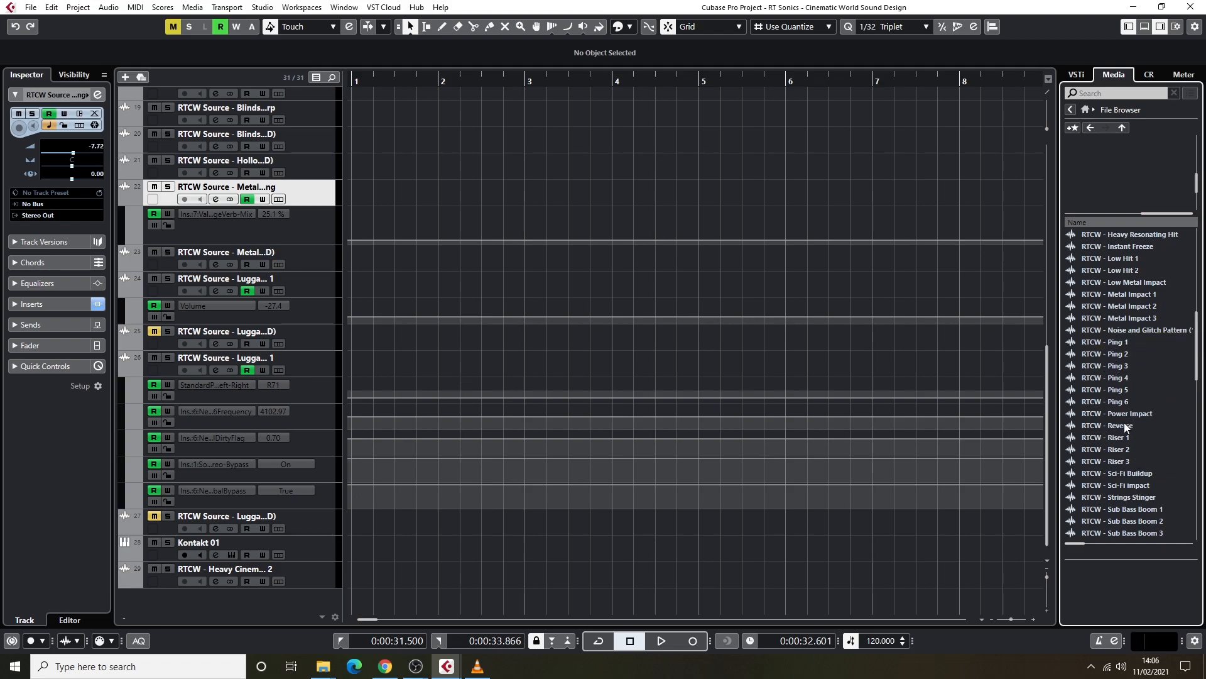
{"action": "scroll", "coordinate": [1132, 450], "scroll_direction": "down", "scroll_amount": 5}
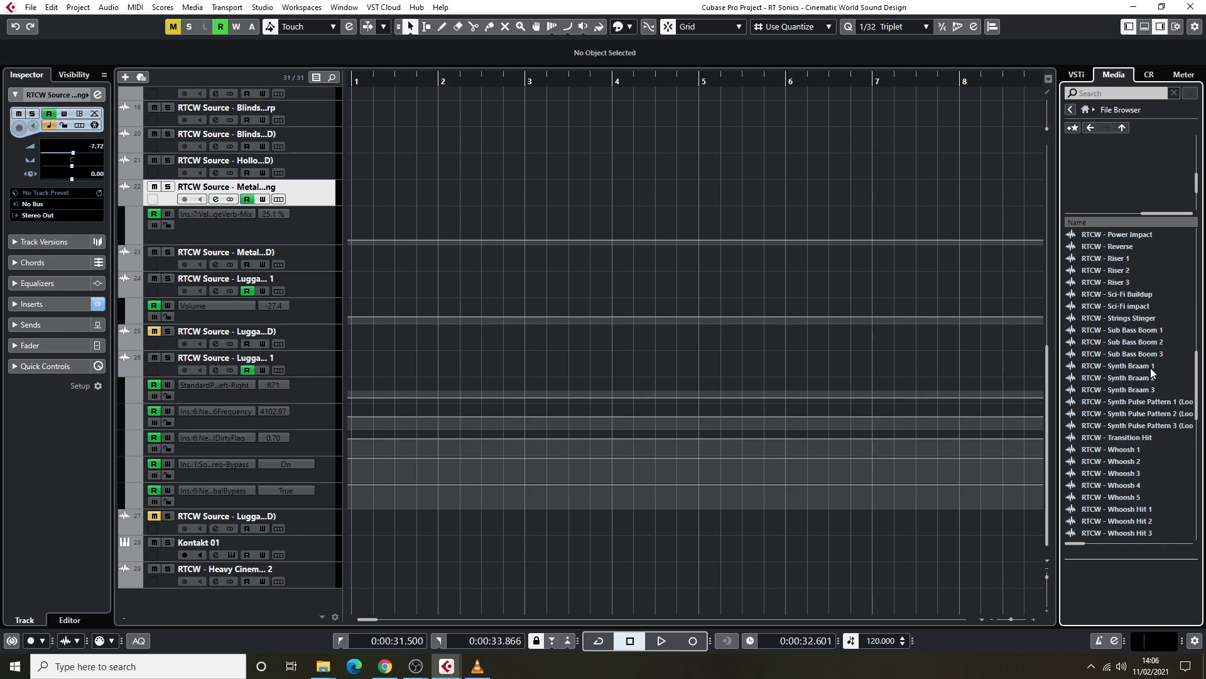
{"action": "scroll", "coordinate": [1125, 458], "scroll_direction": "down", "scroll_amount": 5}
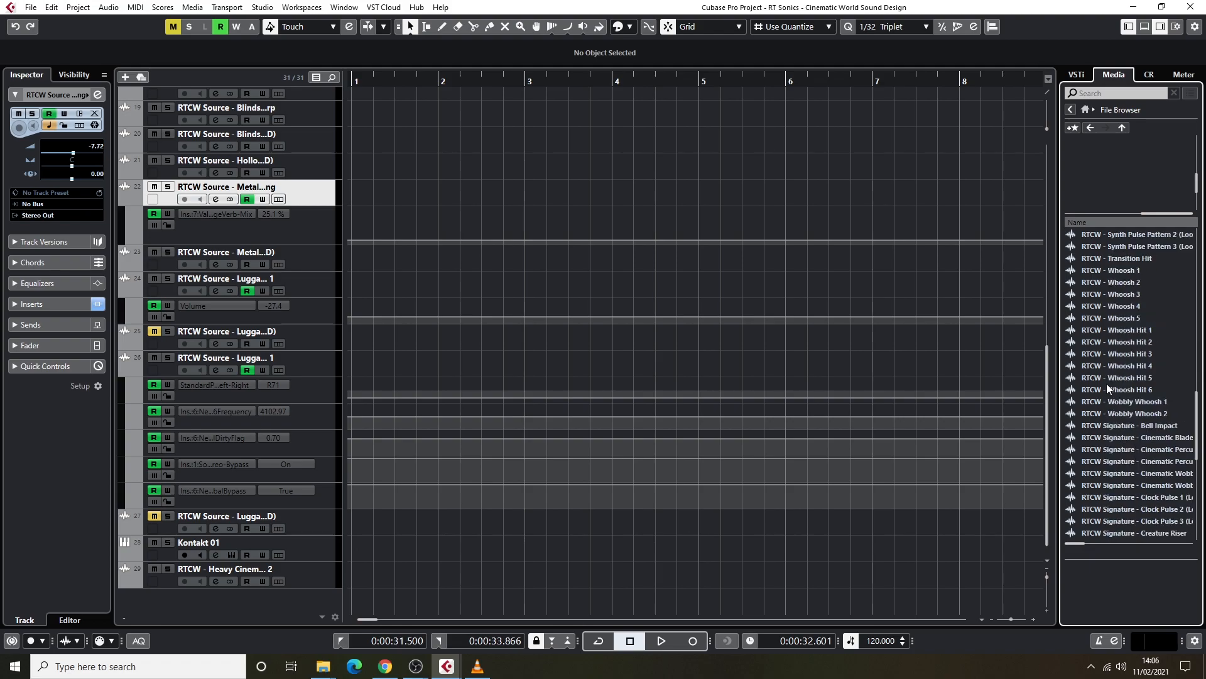
{"action": "scroll", "coordinate": [1125, 457], "scroll_direction": "down", "scroll_amount": 5}
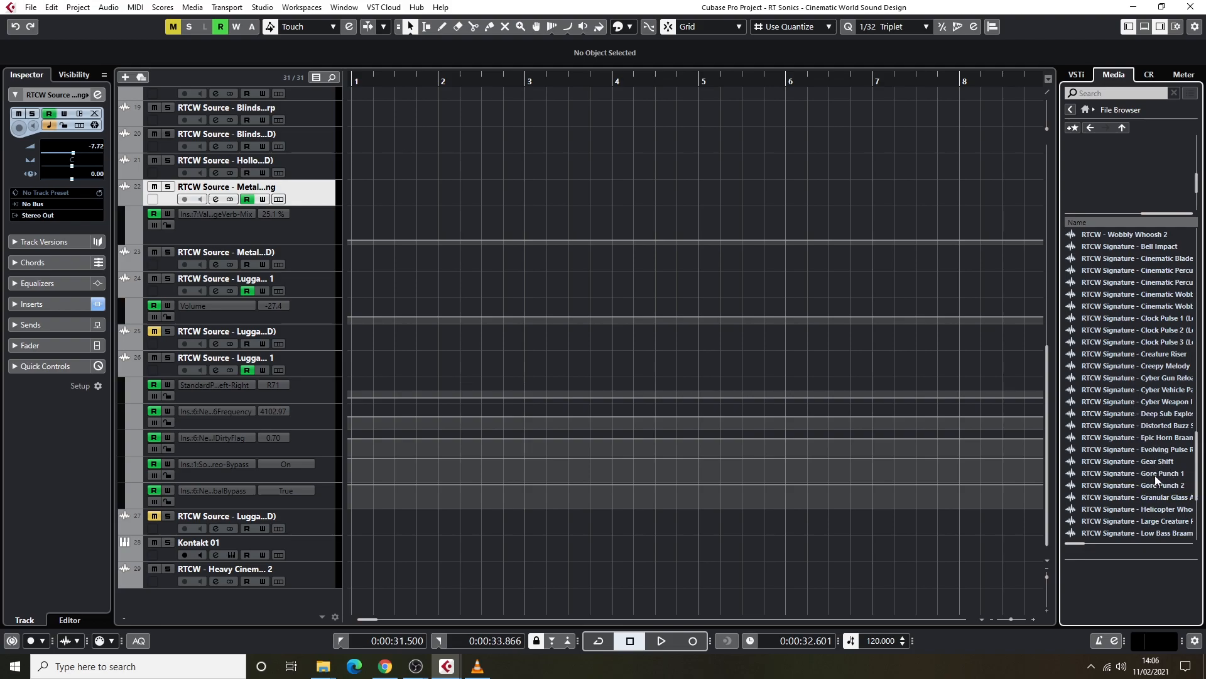
{"action": "scroll", "coordinate": [1130, 409], "scroll_direction": "down", "scroll_amount": 3}
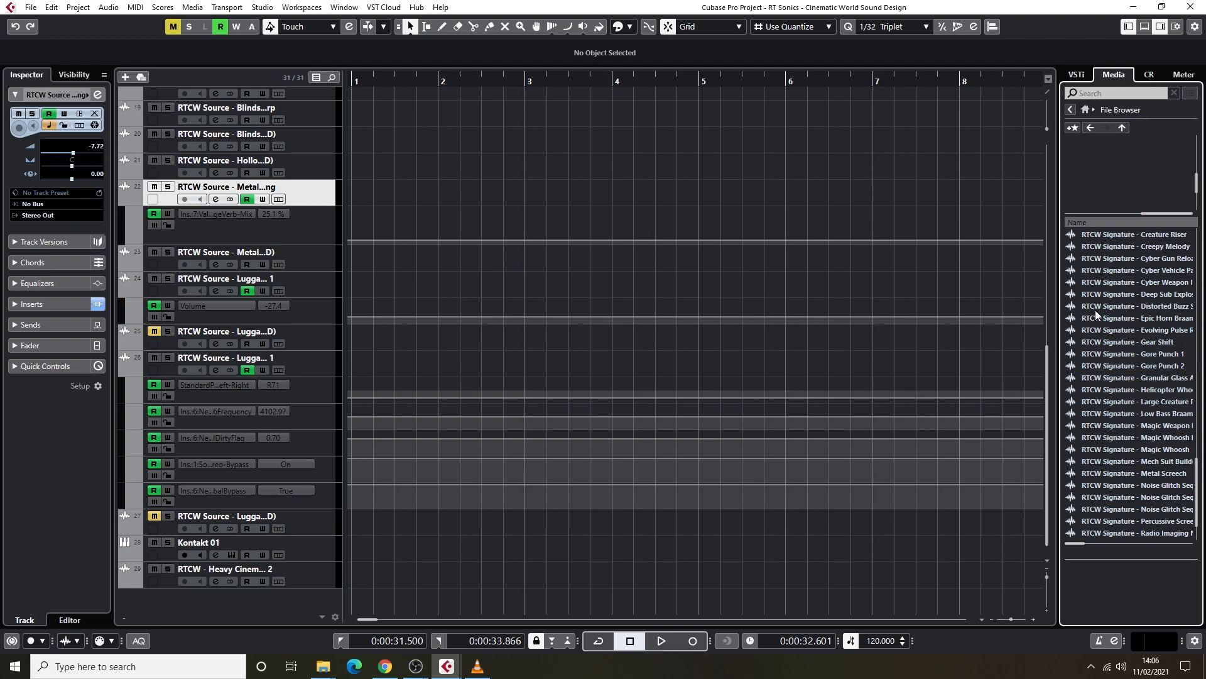
{"action": "scroll", "coordinate": [1128, 388], "scroll_direction": "down", "scroll_amount": 2}
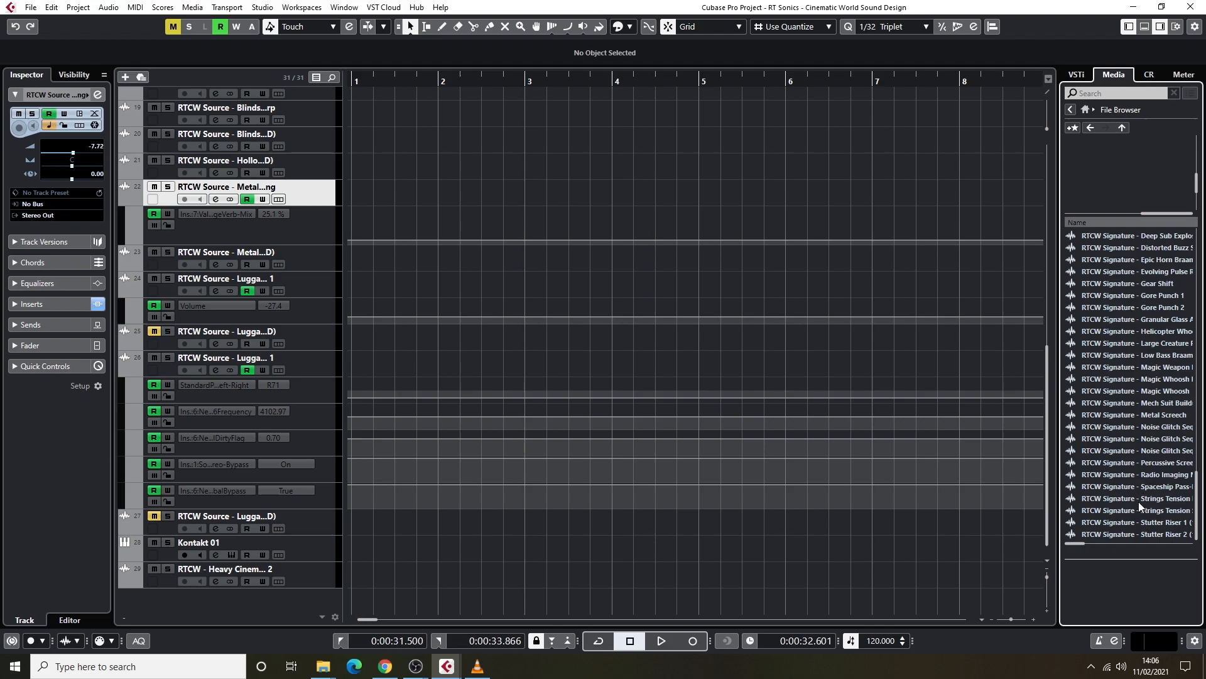
{"action": "scroll", "coordinate": [1129, 463], "scroll_direction": "up", "scroll_amount": 2}
{"action": "scroll", "coordinate": [1129, 461], "scroll_direction": "up", "scroll_amount": 15}
{"action": "scroll", "coordinate": [1134, 377], "scroll_direction": "up", "scroll_amount": 5}
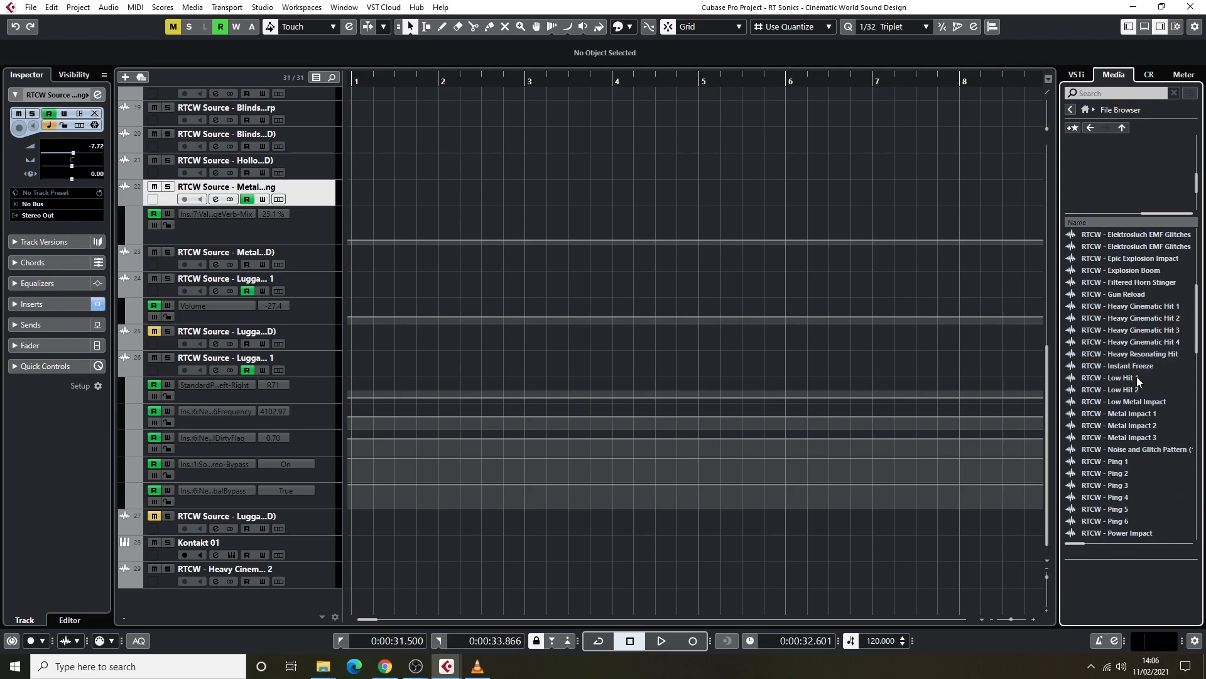
Audition the Metal Impact 1 and Metal Impact 2 sounds, stopping each preview.
{"action": "left_click", "coordinate": [1129, 417]}
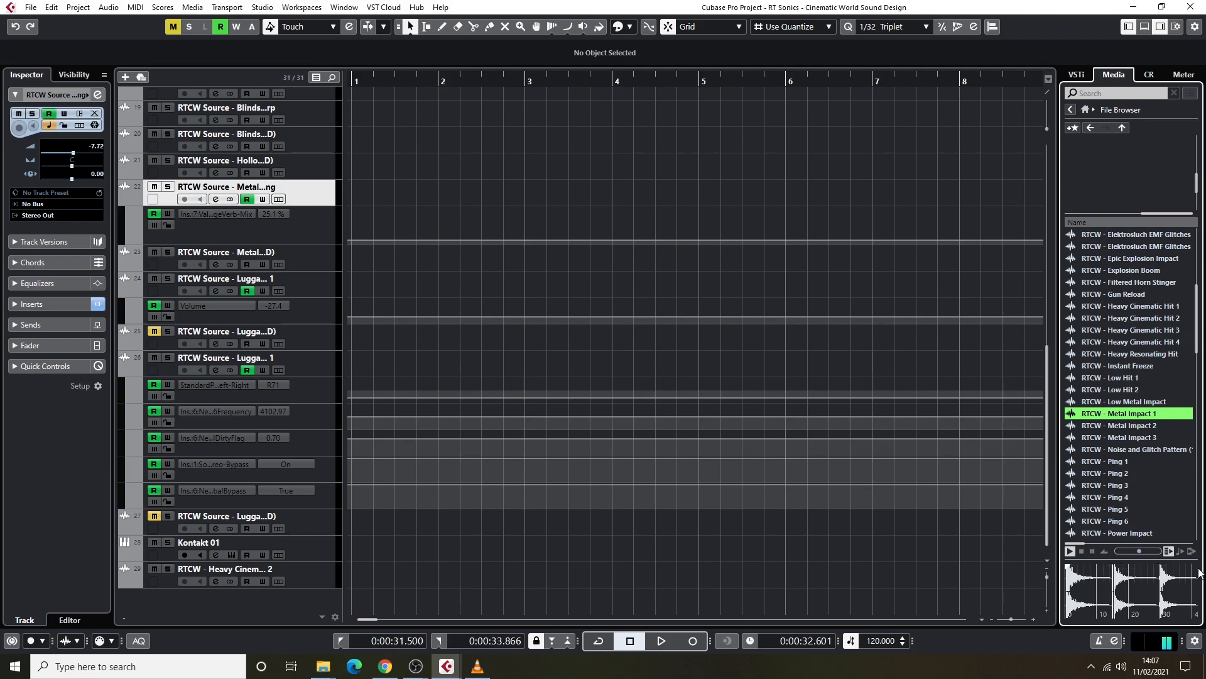
{"action": "left_click", "coordinate": [1081, 551]}
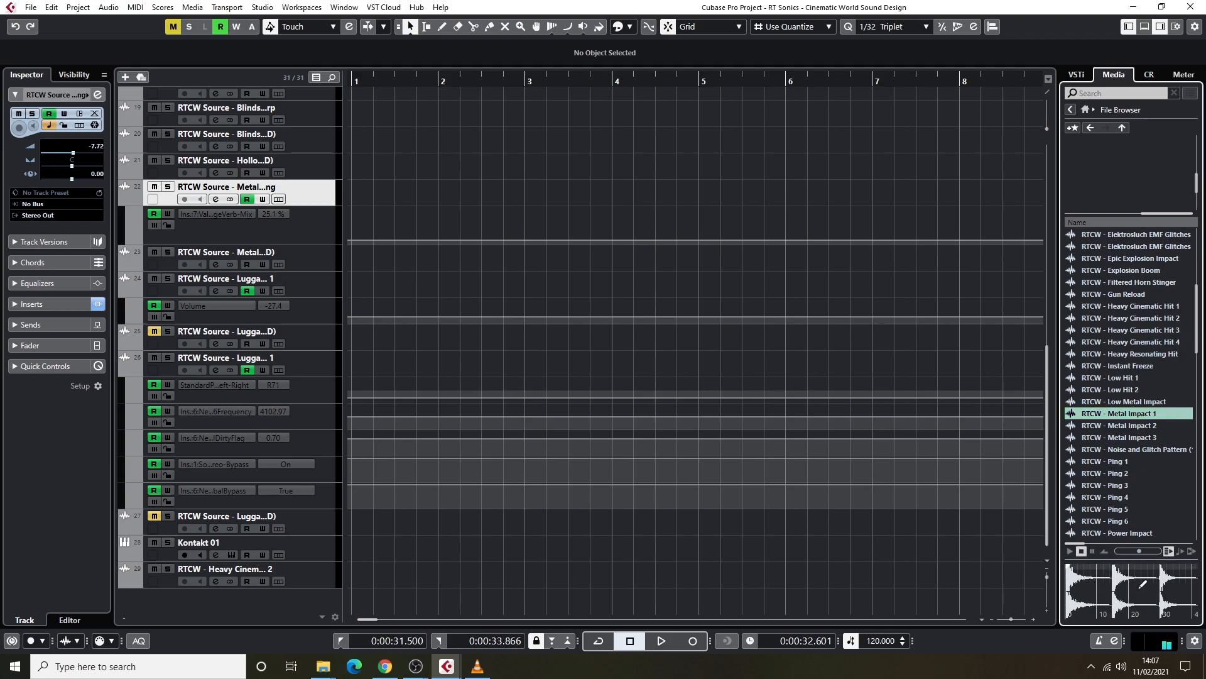
{"action": "left_click", "coordinate": [1074, 551]}
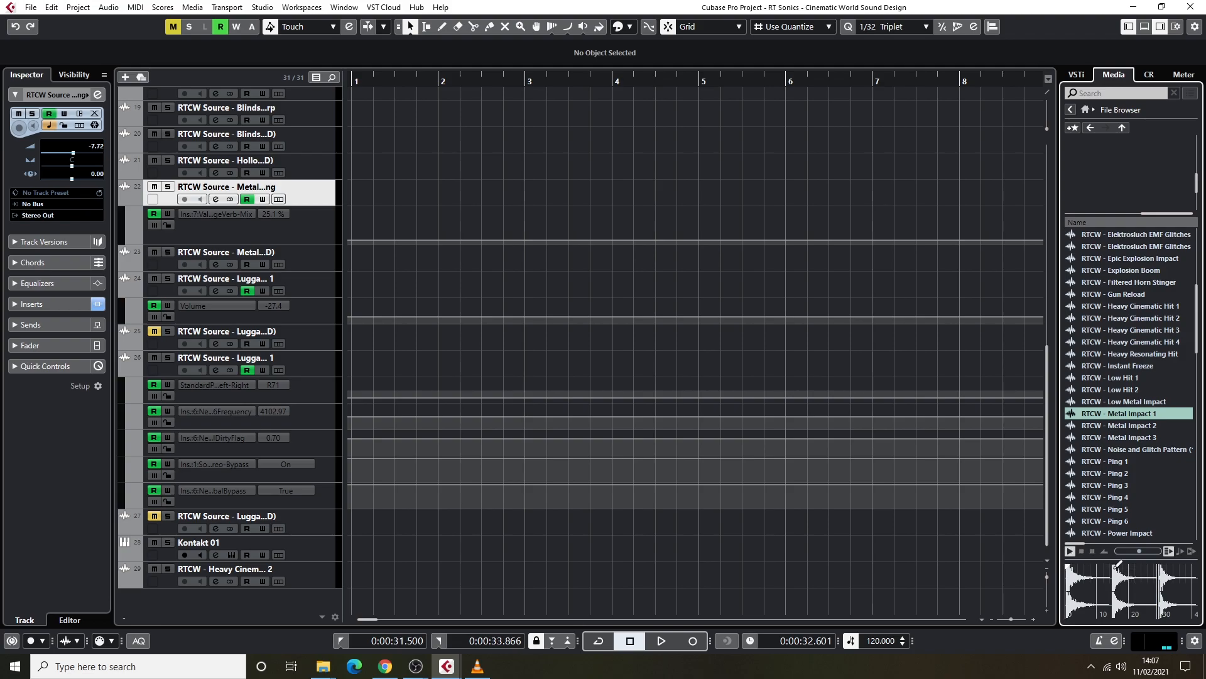
{"action": "left_click", "coordinate": [1081, 551]}
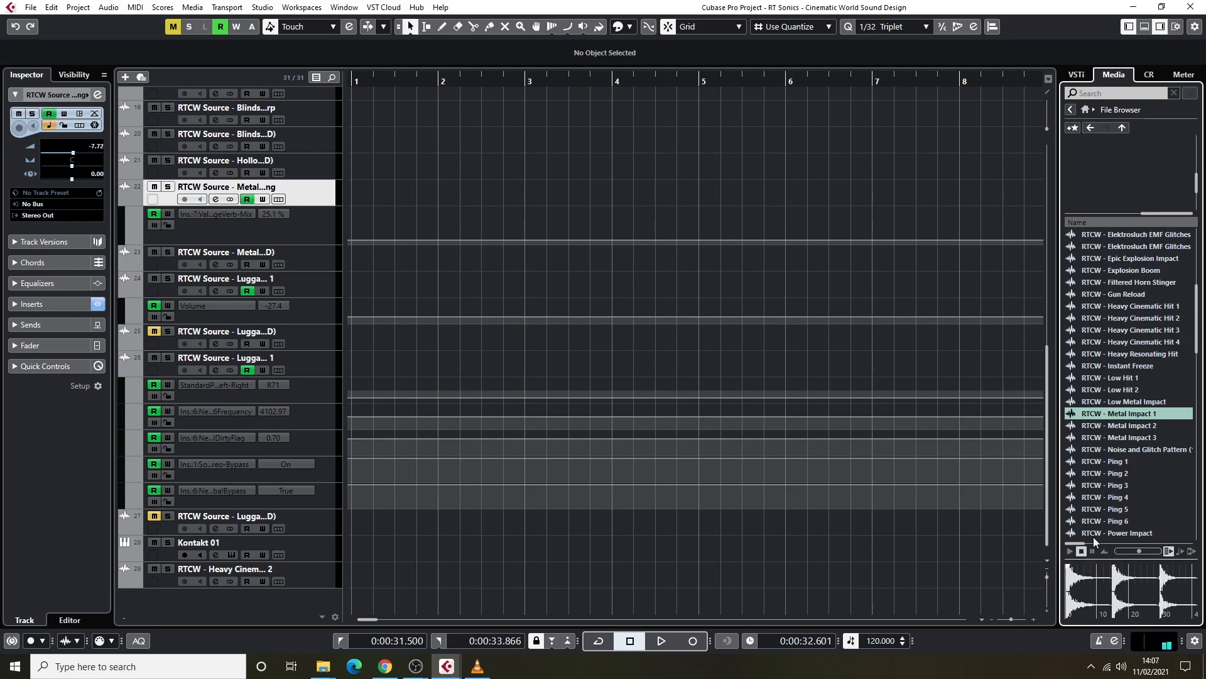
{"action": "left_click", "coordinate": [1118, 427]}
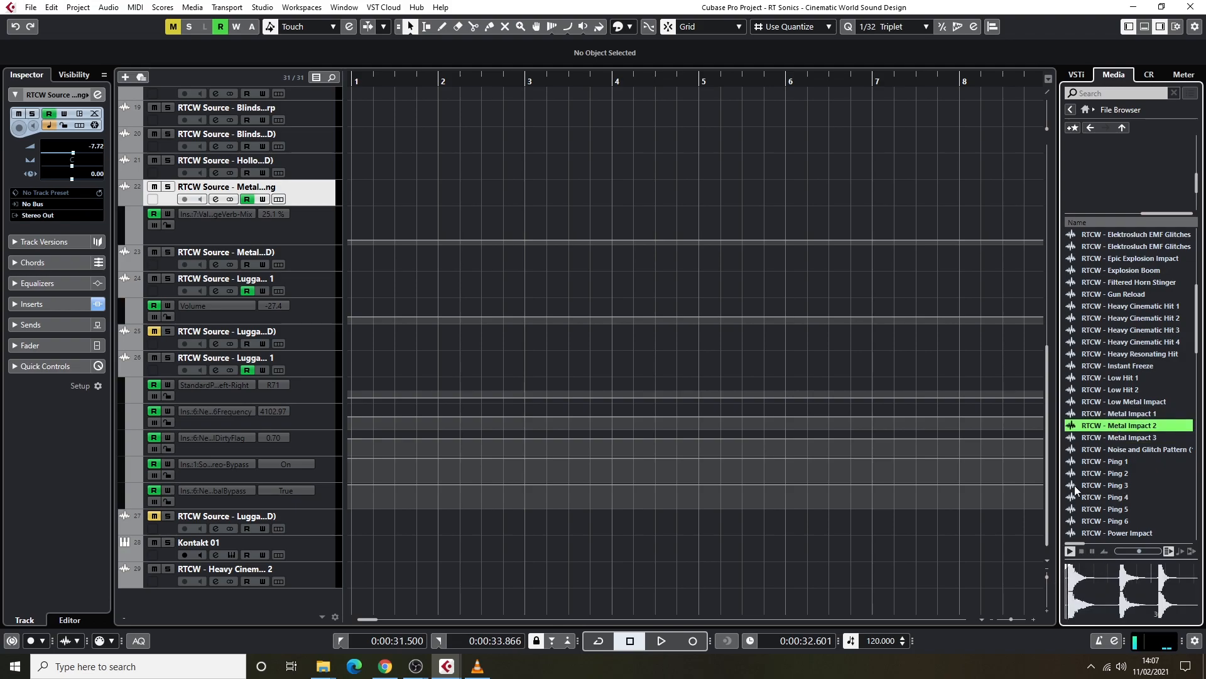
{"action": "left_click", "coordinate": [1081, 552]}
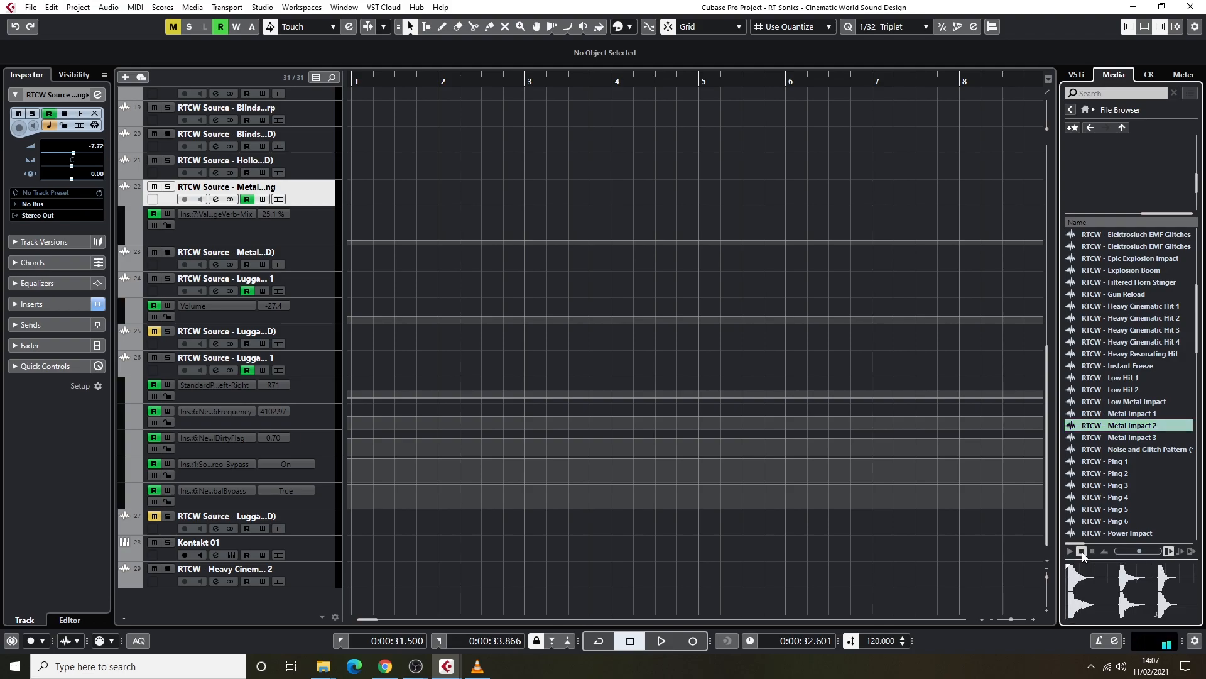
Audition the Heavy Cinematic Hit 3 and Low Hit 1 sounds.
{"action": "left_click", "coordinate": [1140, 333]}
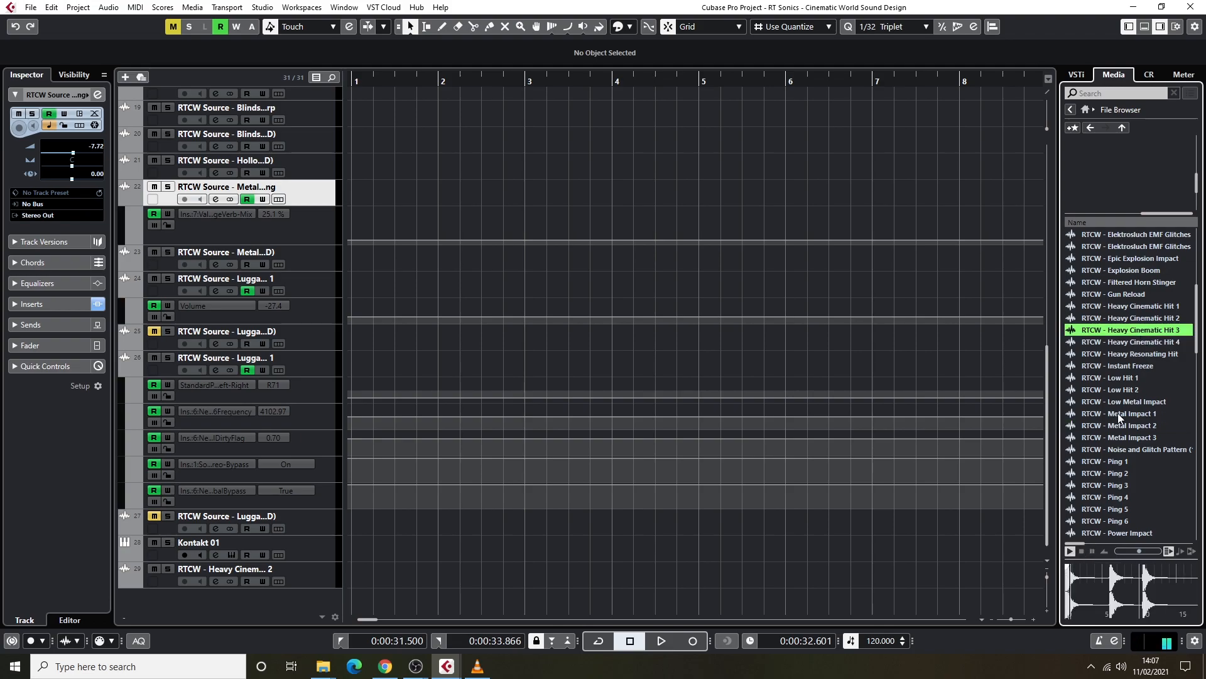
{"action": "left_click", "coordinate": [1081, 551]}
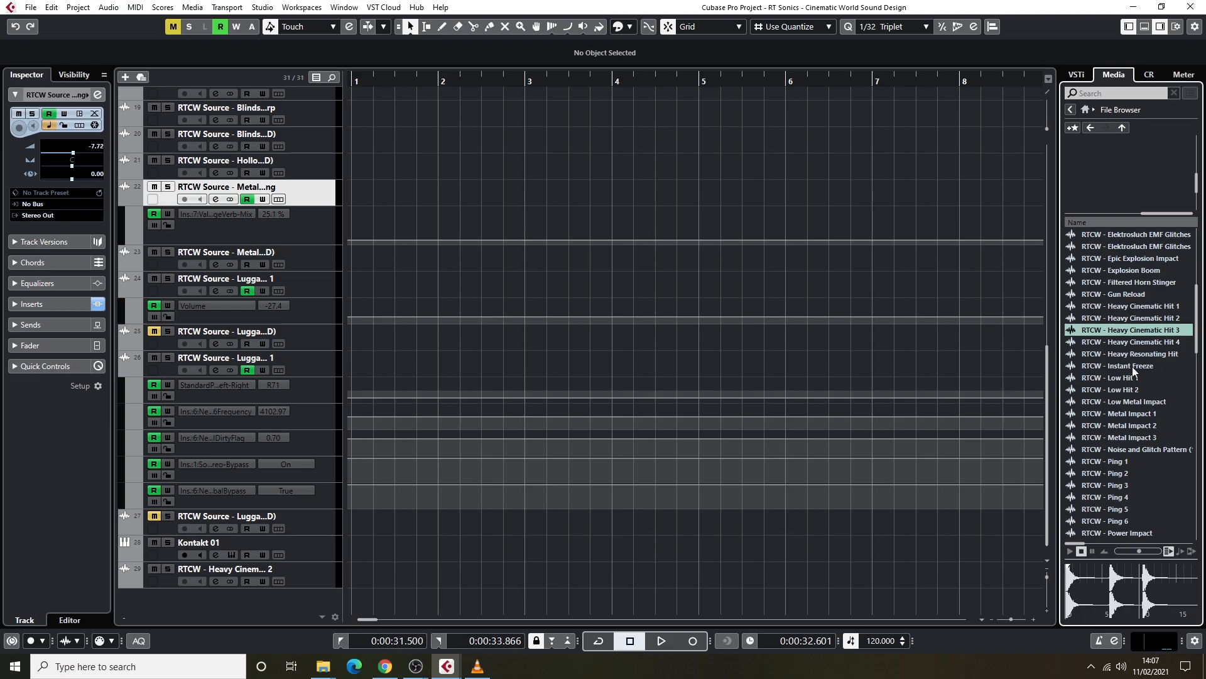
{"action": "left_click", "coordinate": [1126, 377]}
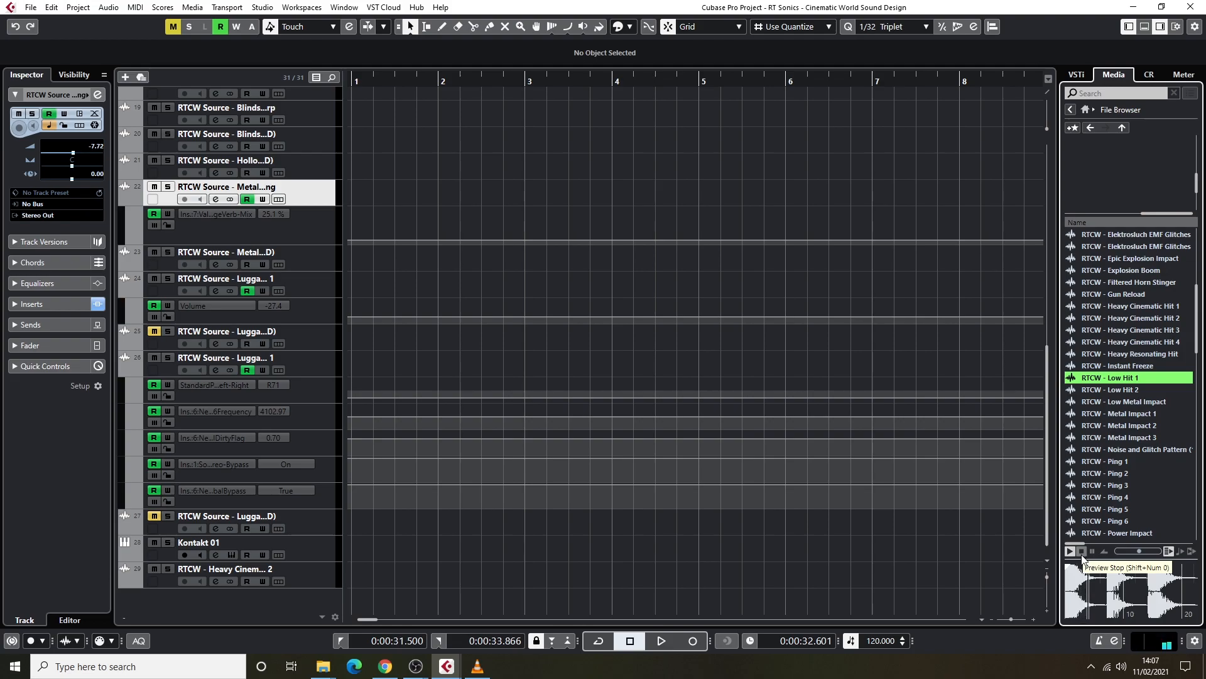
Audition Explosion Boom and the last Elektrosluch EMF Glitches file, skip to near the end of the glitches file and stop playback.
{"action": "left_click", "coordinate": [1148, 270]}
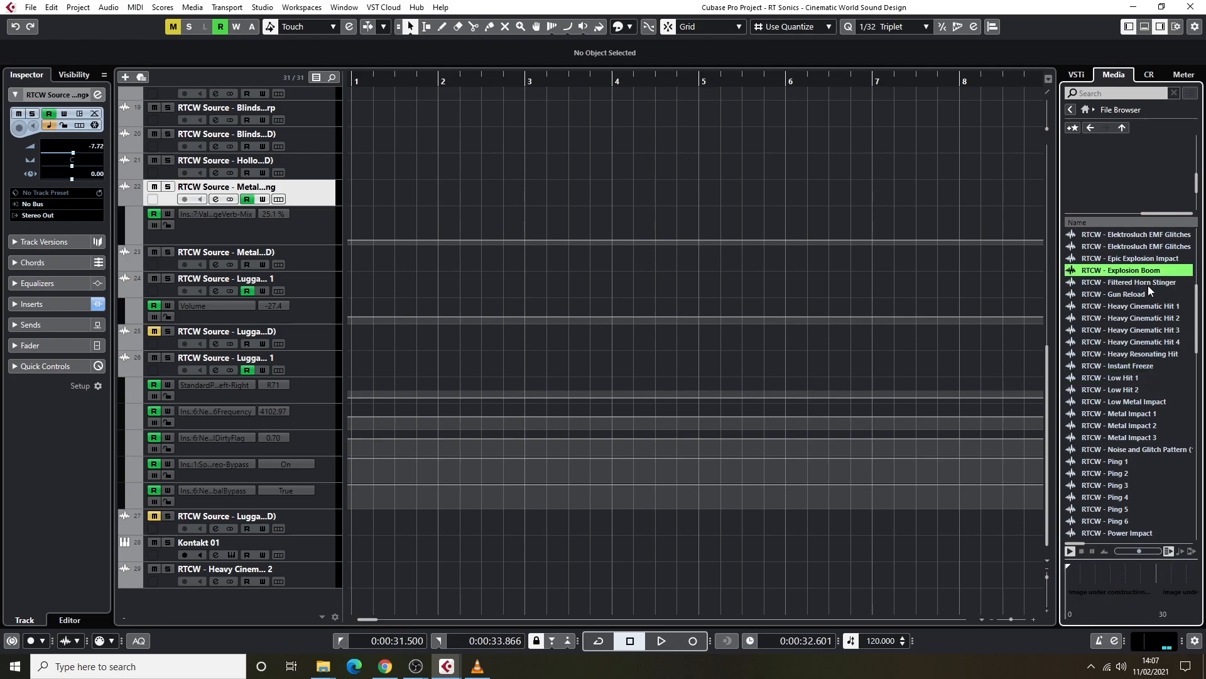
{"action": "left_click", "coordinate": [1081, 551]}
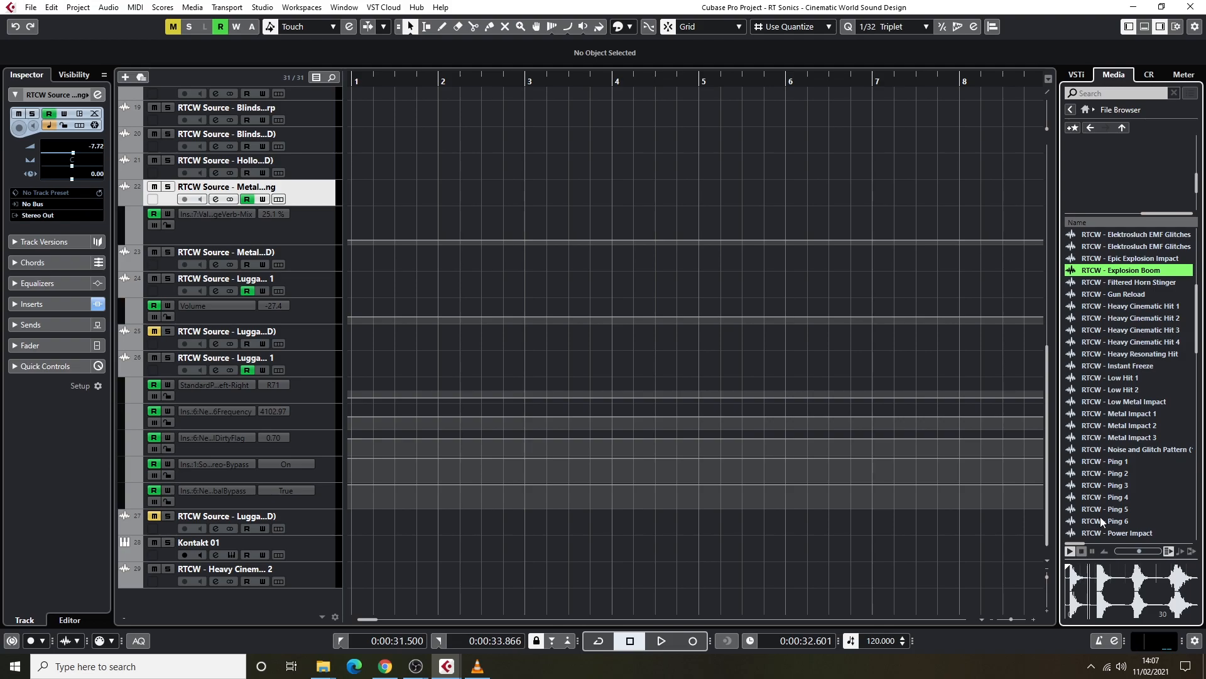
{"action": "left_click", "coordinate": [1157, 244]}
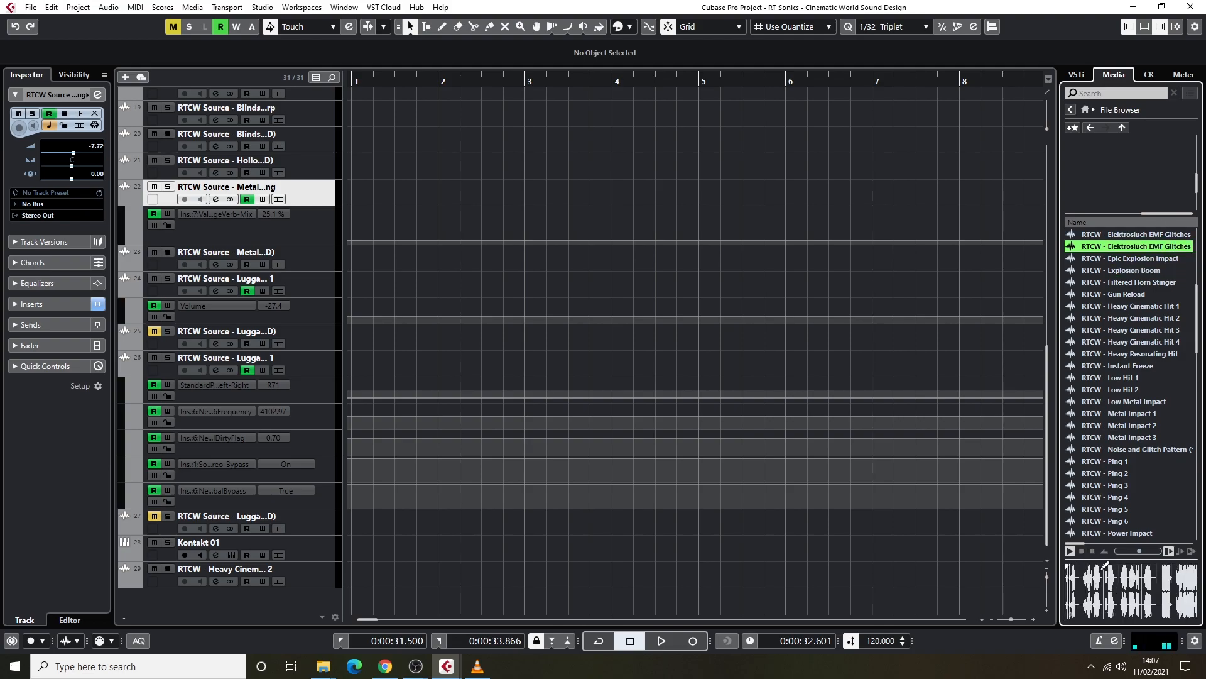
{"action": "left_click", "coordinate": [1178, 579]}
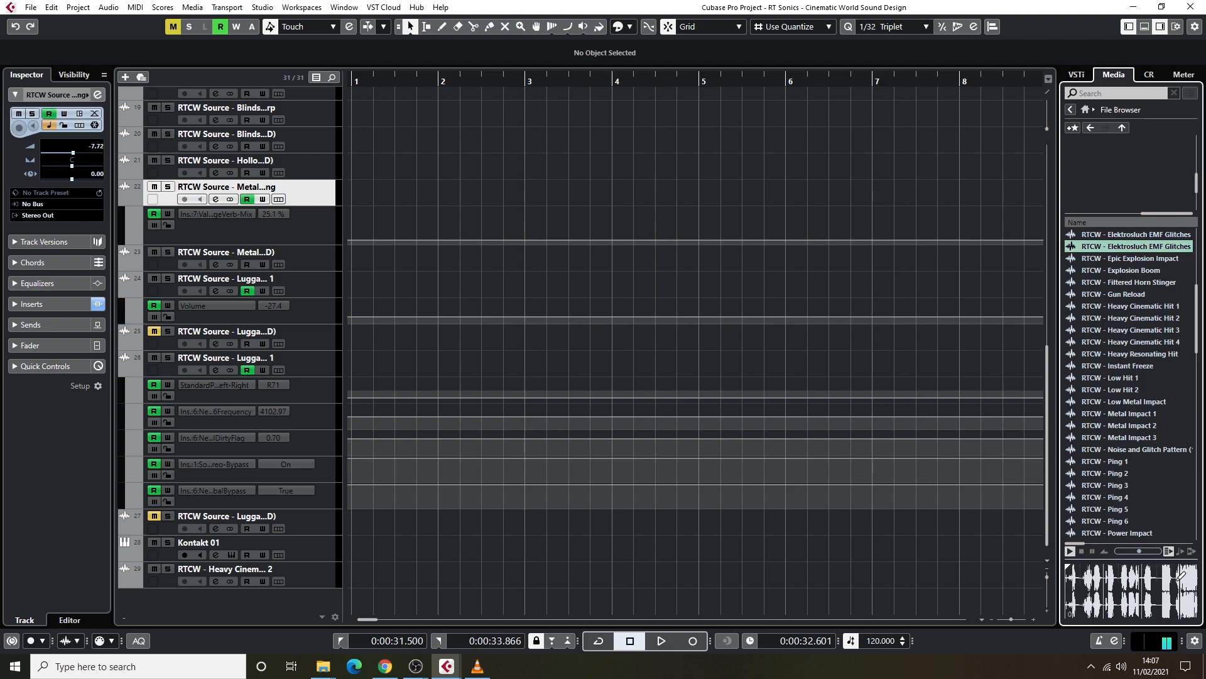
{"action": "left_click", "coordinate": [1085, 554]}
Audition the Synth Braam 1 sound and stop its preview.
{"action": "scroll", "coordinate": [1120, 421], "scroll_direction": "down", "scroll_amount": 5}
{"action": "scroll", "coordinate": [1119, 421], "scroll_direction": "down", "scroll_amount": 2}
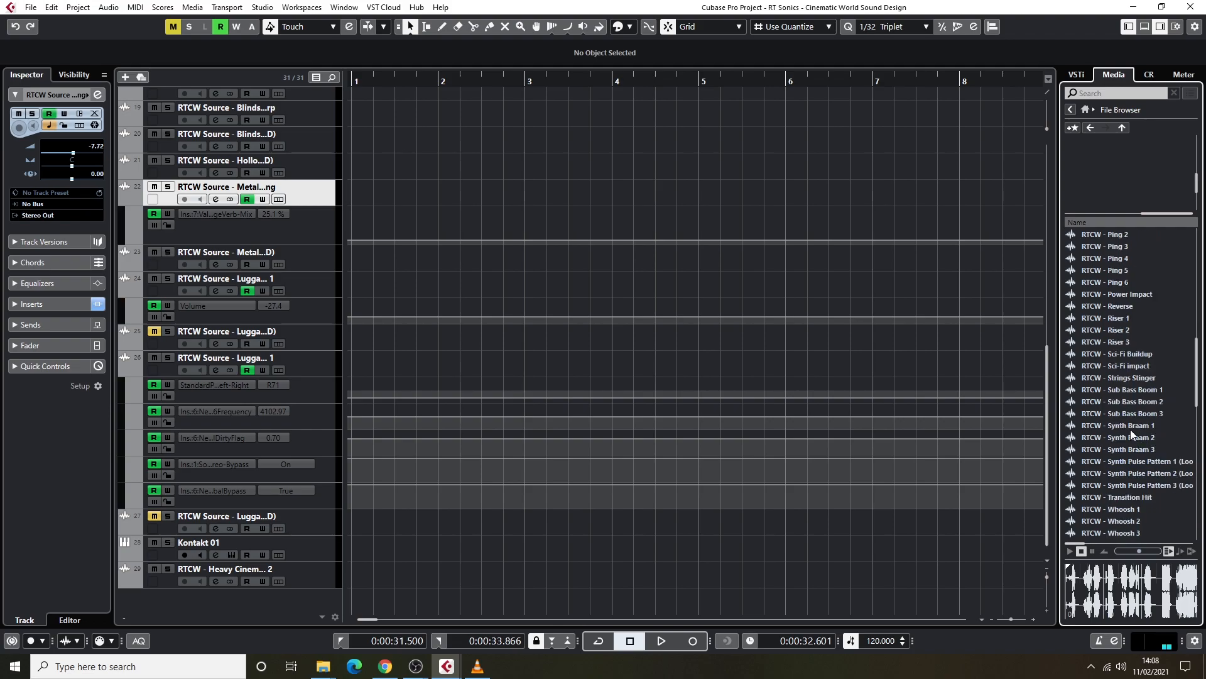
{"action": "left_click", "coordinate": [1129, 427]}
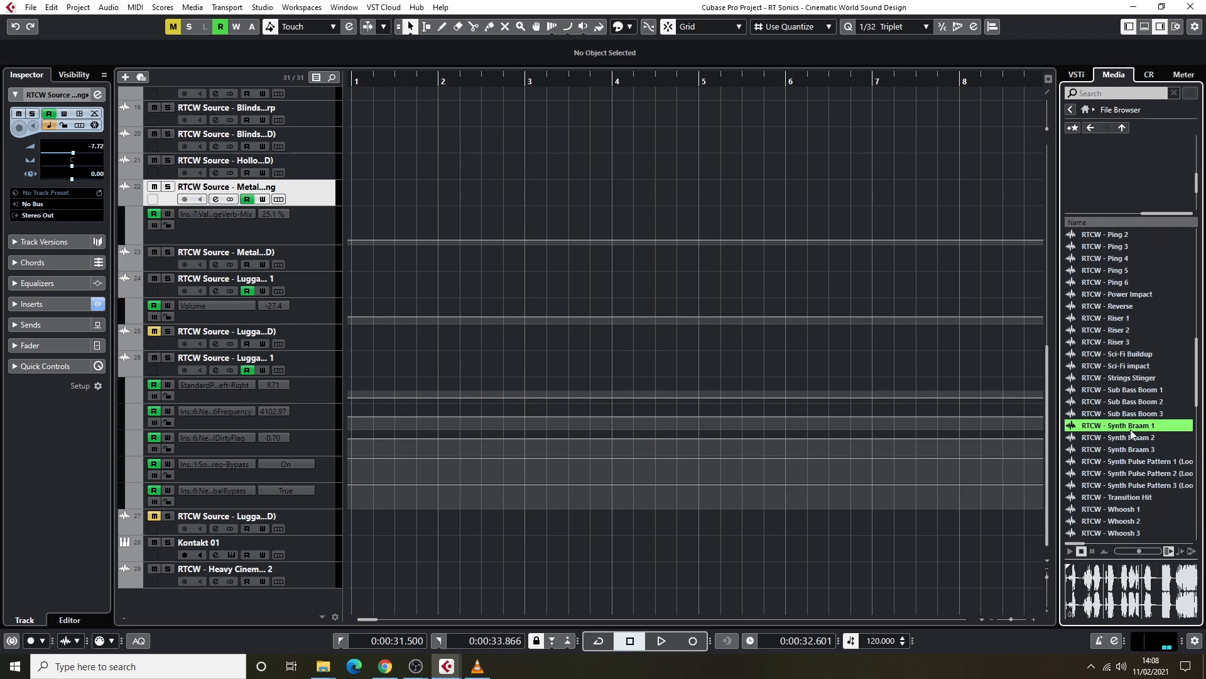
{"action": "left_click", "coordinate": [1082, 553]}
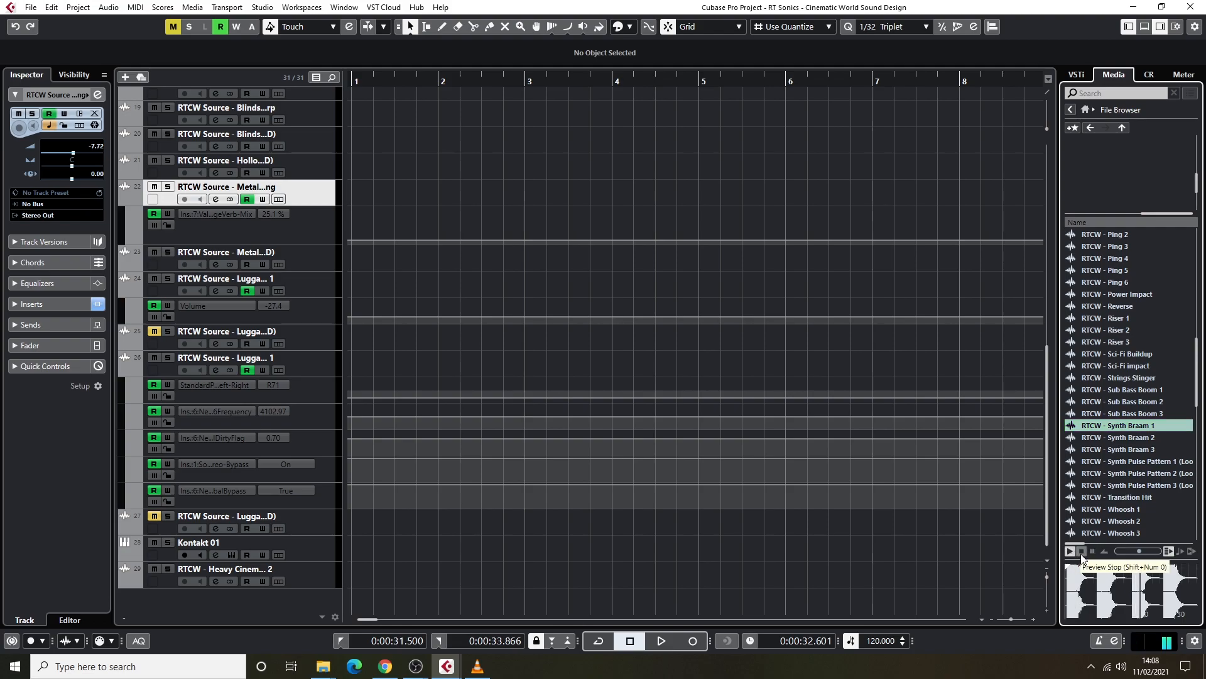
{"action": "left_click", "coordinate": [1081, 552]}
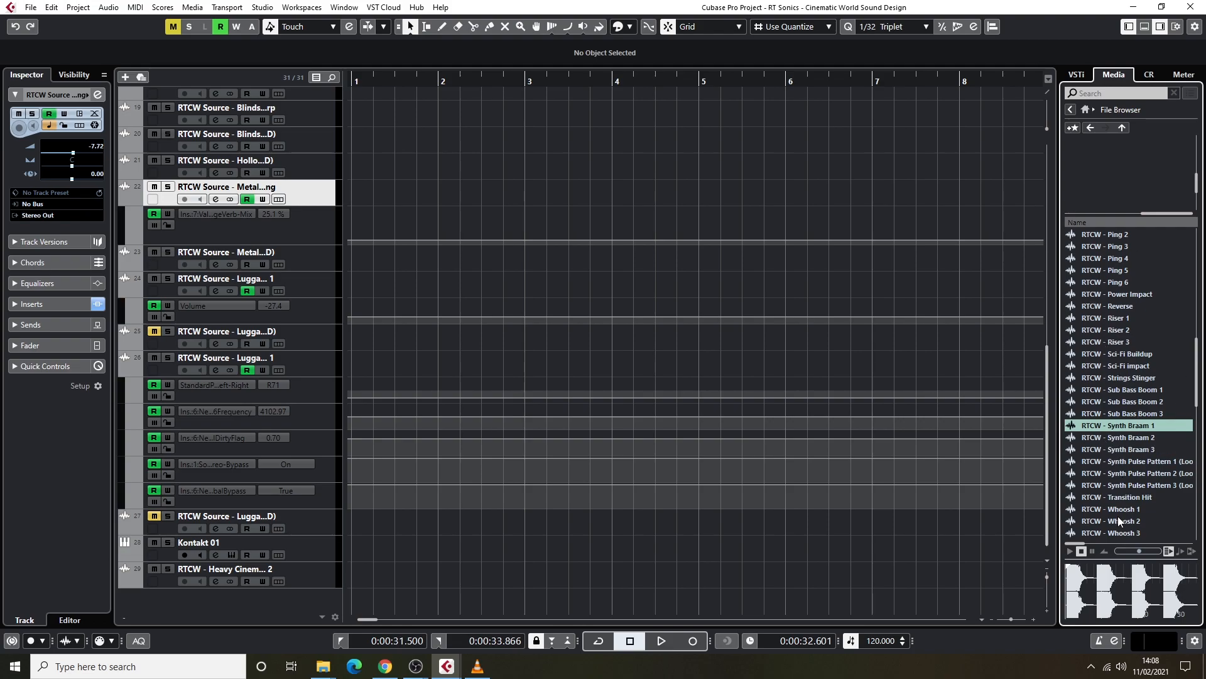
Audition the Synth Pulse Pattern 1 and Synth Pulse Pattern 2 loops, stopping each preview.
{"action": "scroll", "coordinate": [1115, 476], "scroll_direction": "down", "scroll_amount": 3}
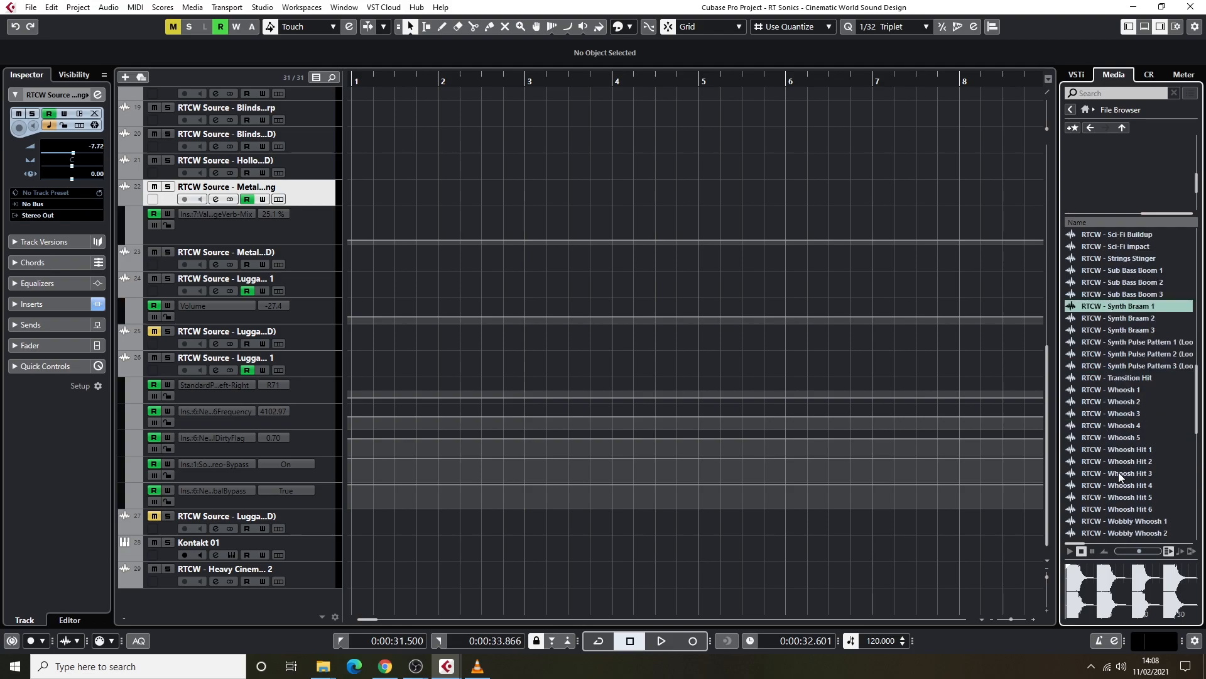
{"action": "left_click", "coordinate": [1152, 343]}
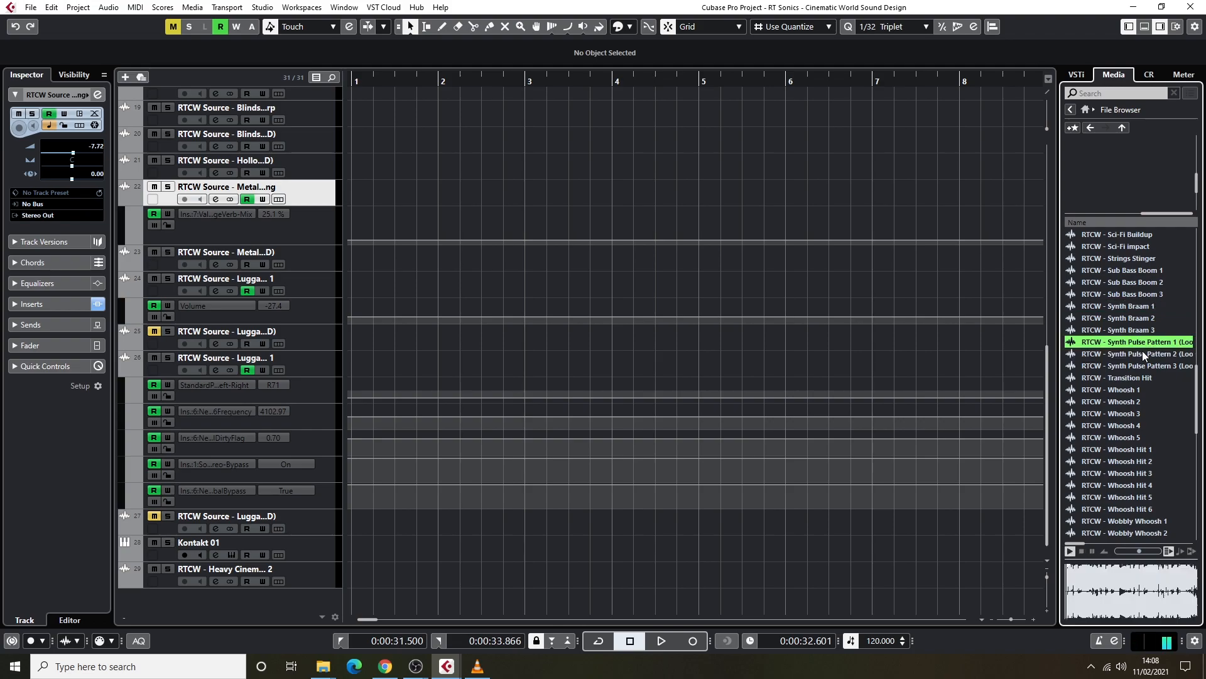
{"action": "left_click", "coordinate": [1081, 551]}
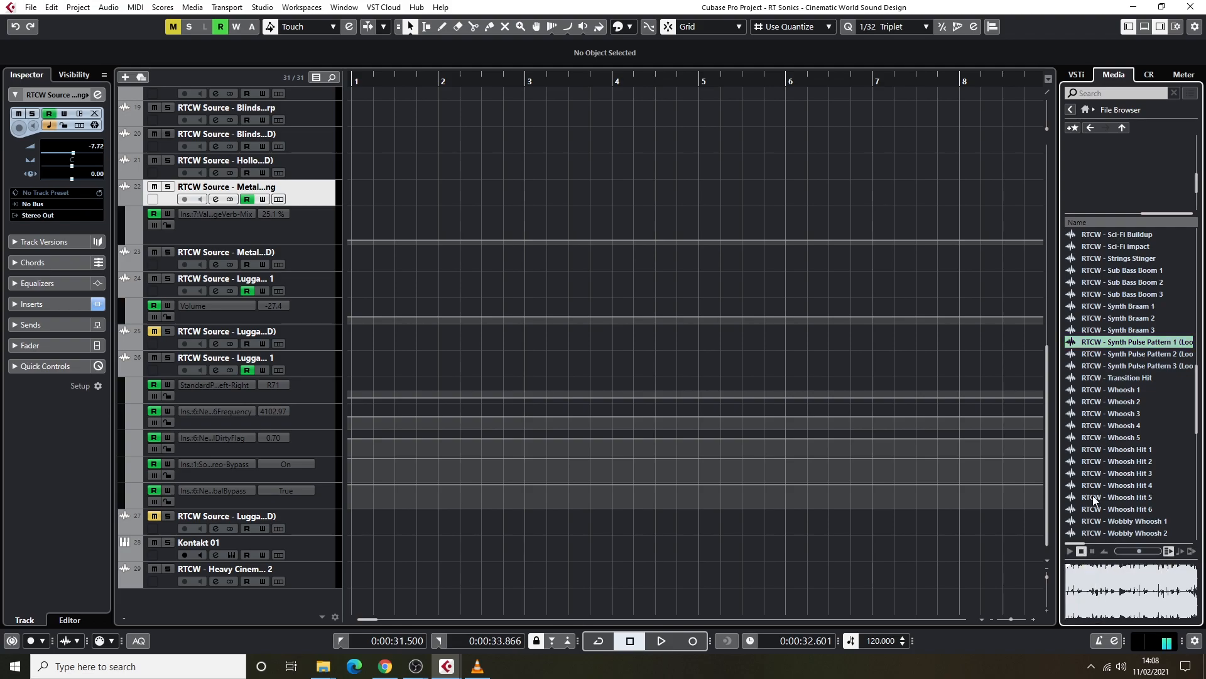
{"action": "left_click", "coordinate": [1126, 355]}
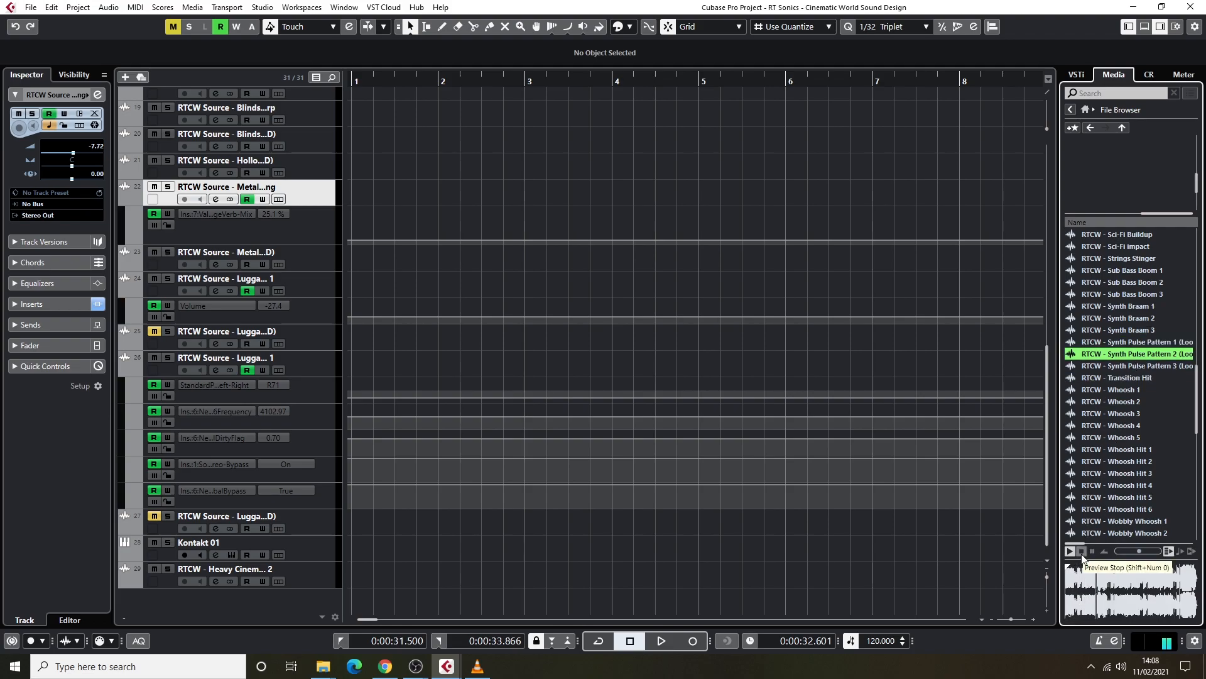
{"action": "left_click", "coordinate": [1082, 551]}
Audition the Whoosh Hit 1 sound and the Signature Gore Punch 1 sound, stopping each preview.
{"action": "left_click", "coordinate": [1129, 449]}
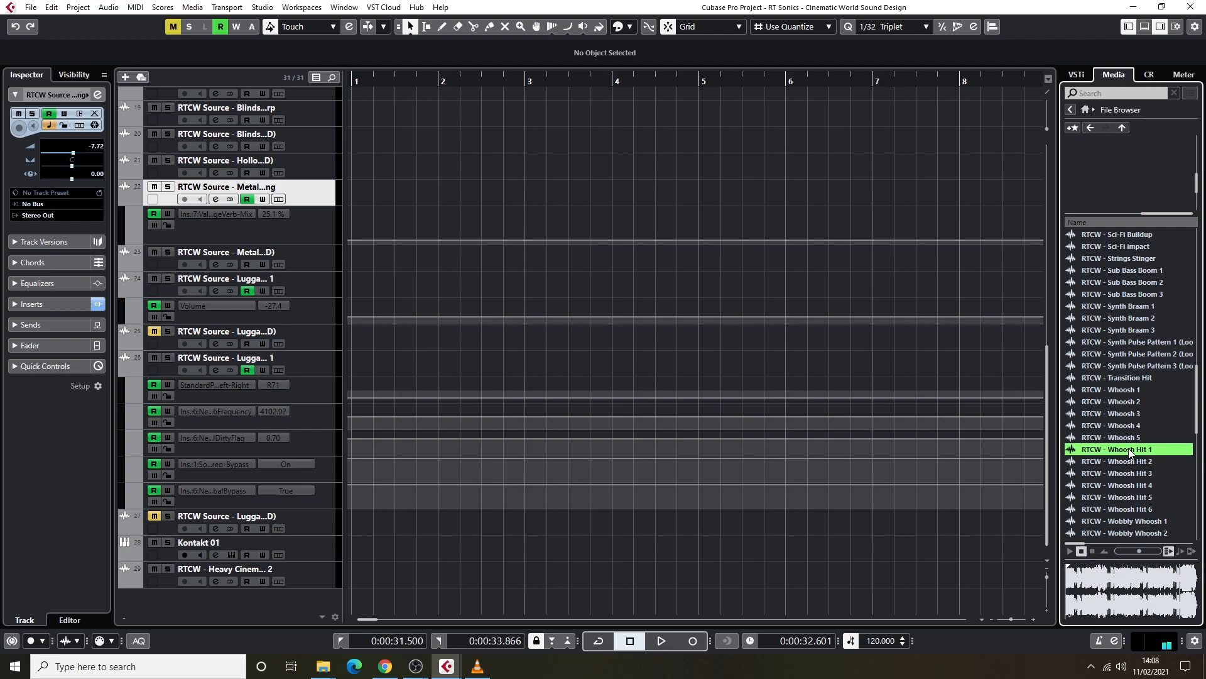
{"action": "left_click", "coordinate": [1081, 552]}
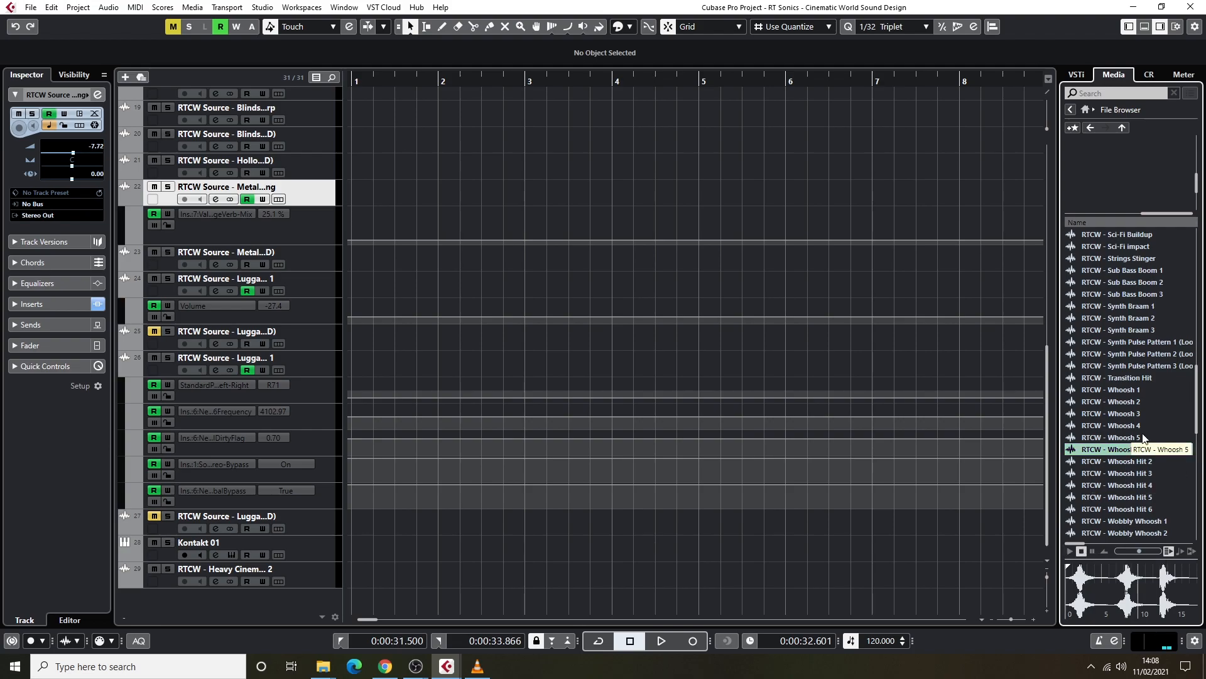
{"action": "scroll", "coordinate": [1137, 438], "scroll_direction": "down", "scroll_amount": 3}
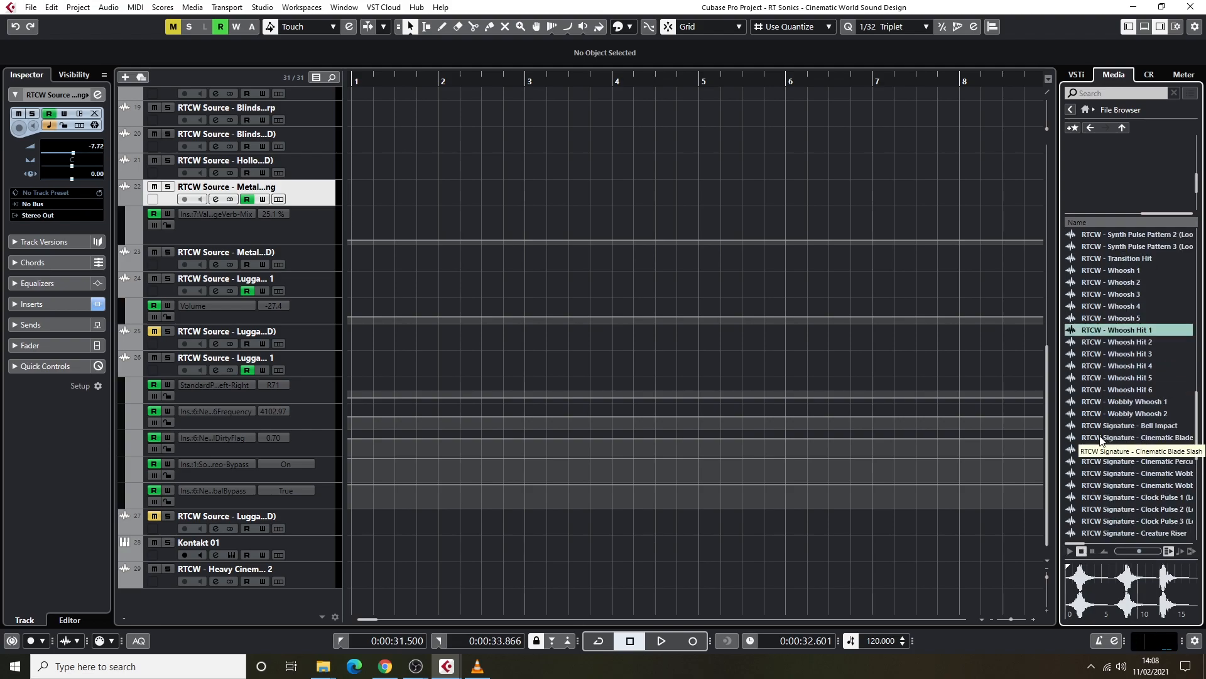
{"action": "scroll", "coordinate": [1125, 439], "scroll_direction": "down", "scroll_amount": 3}
{"action": "scroll", "coordinate": [1125, 507], "scroll_direction": "down", "scroll_amount": 3}
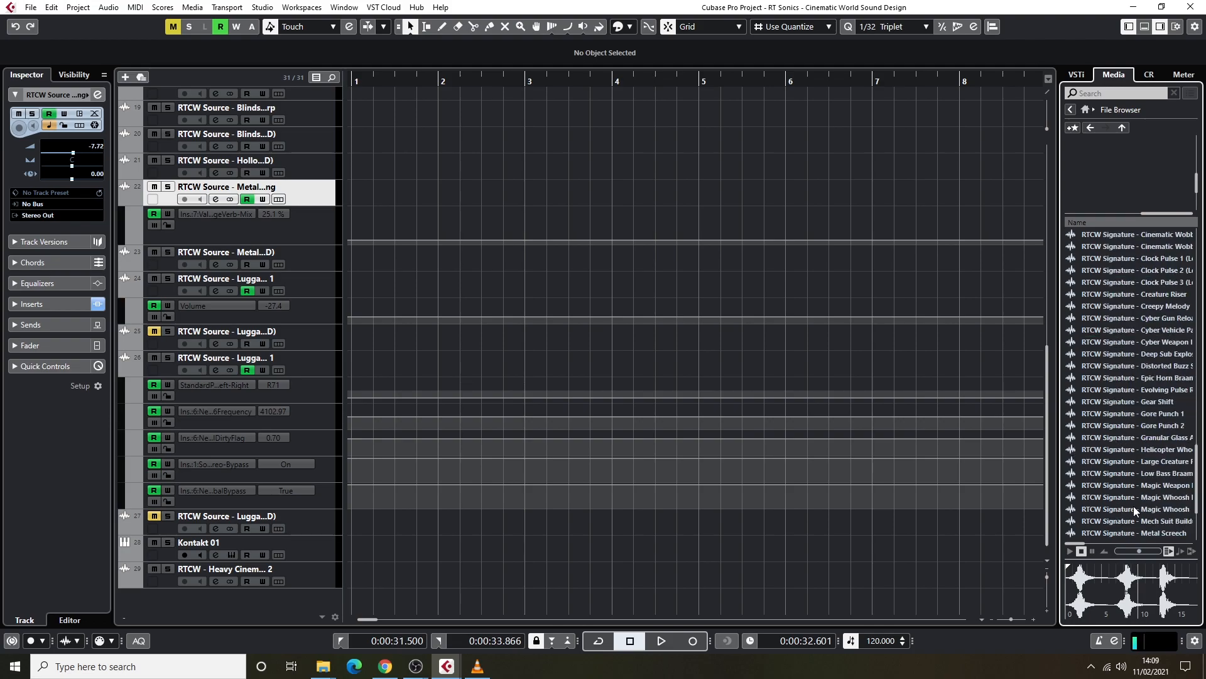
{"action": "left_click", "coordinate": [1160, 418]}
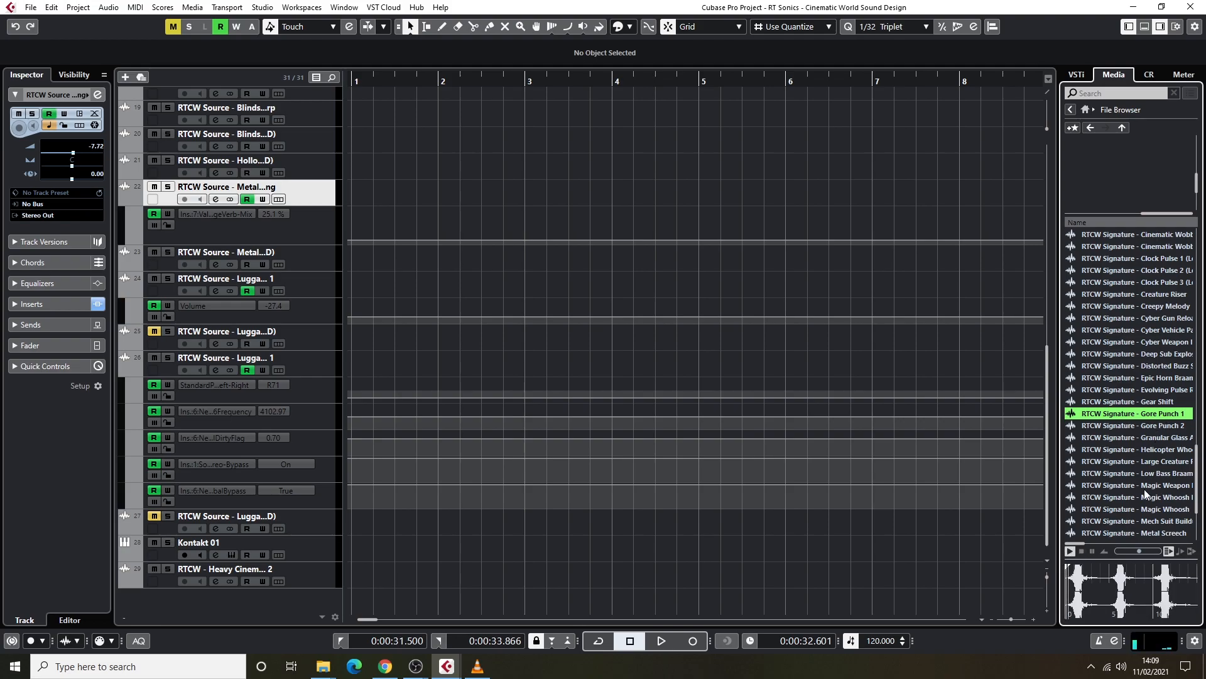
{"action": "left_click", "coordinate": [1081, 552]}
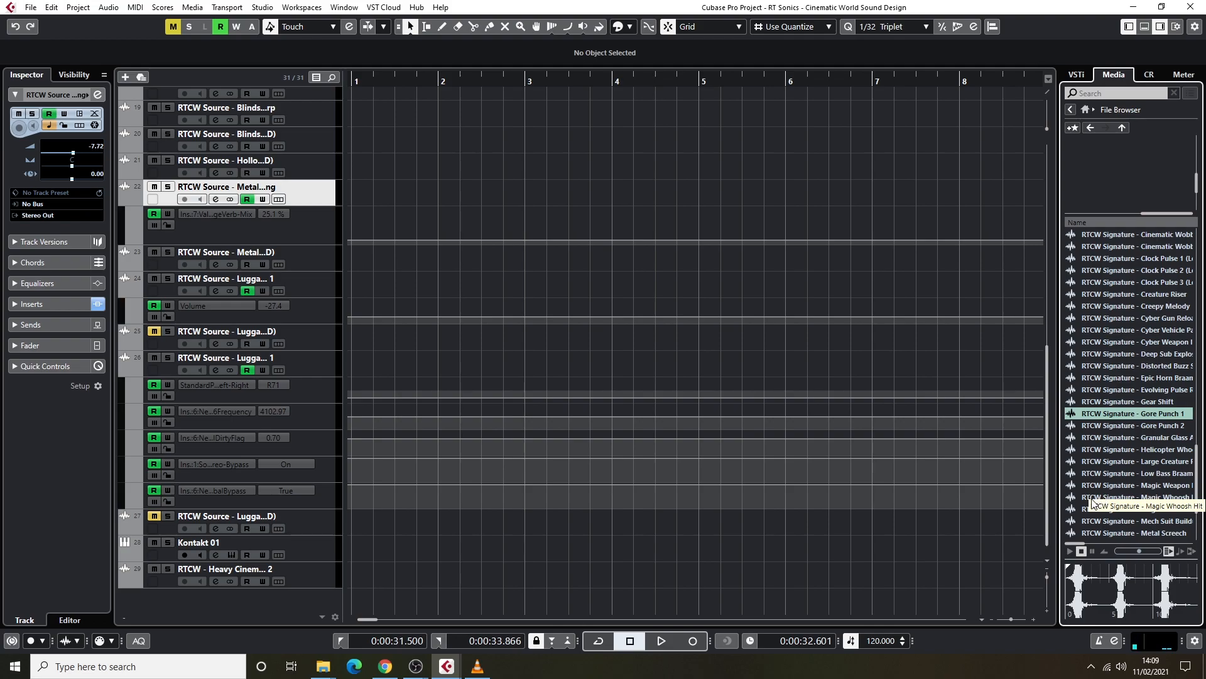
Audition the Signature sounds Noise Glitch Sequence 1 and Stutter Riser 1, stopping each preview.
{"action": "scroll", "coordinate": [1122, 433], "scroll_direction": "down", "scroll_amount": 3}
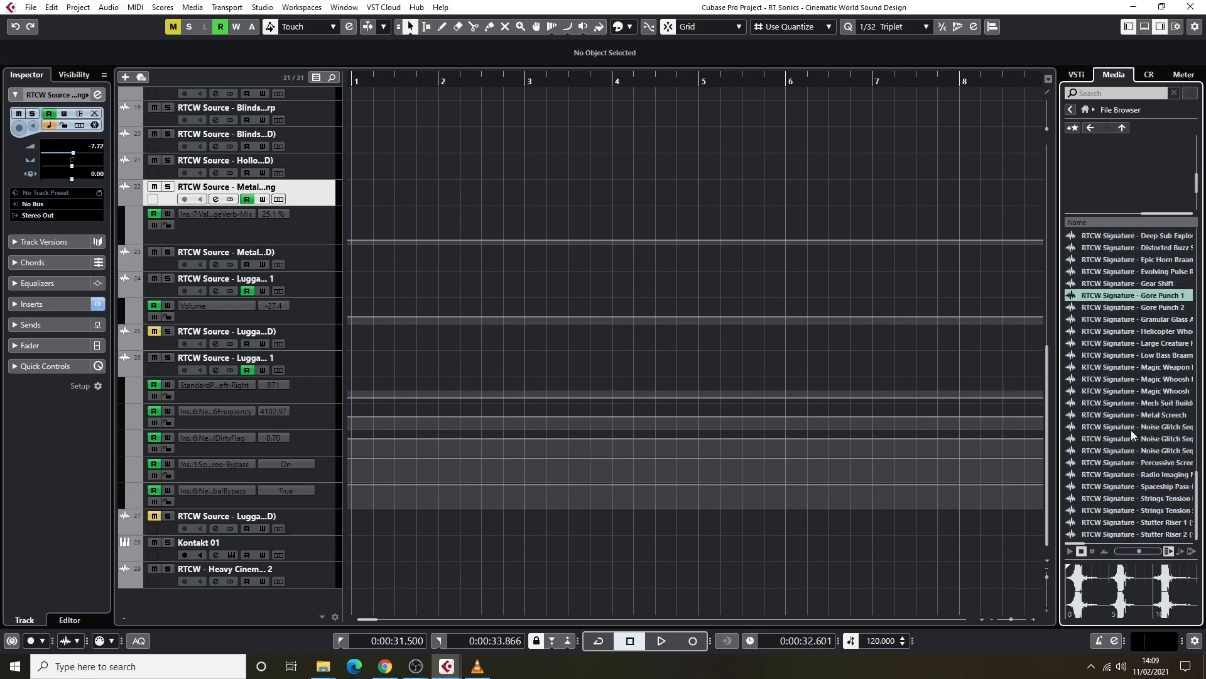
{"action": "left_click", "coordinate": [1133, 429]}
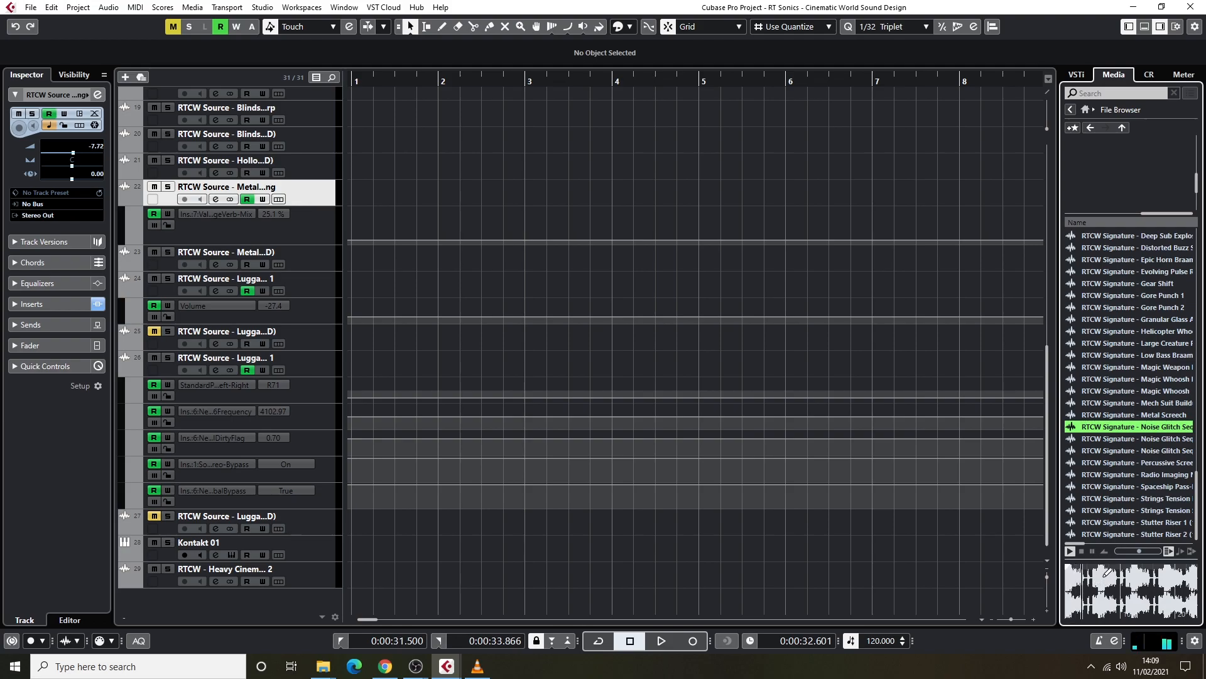
{"action": "left_click", "coordinate": [1082, 551]}
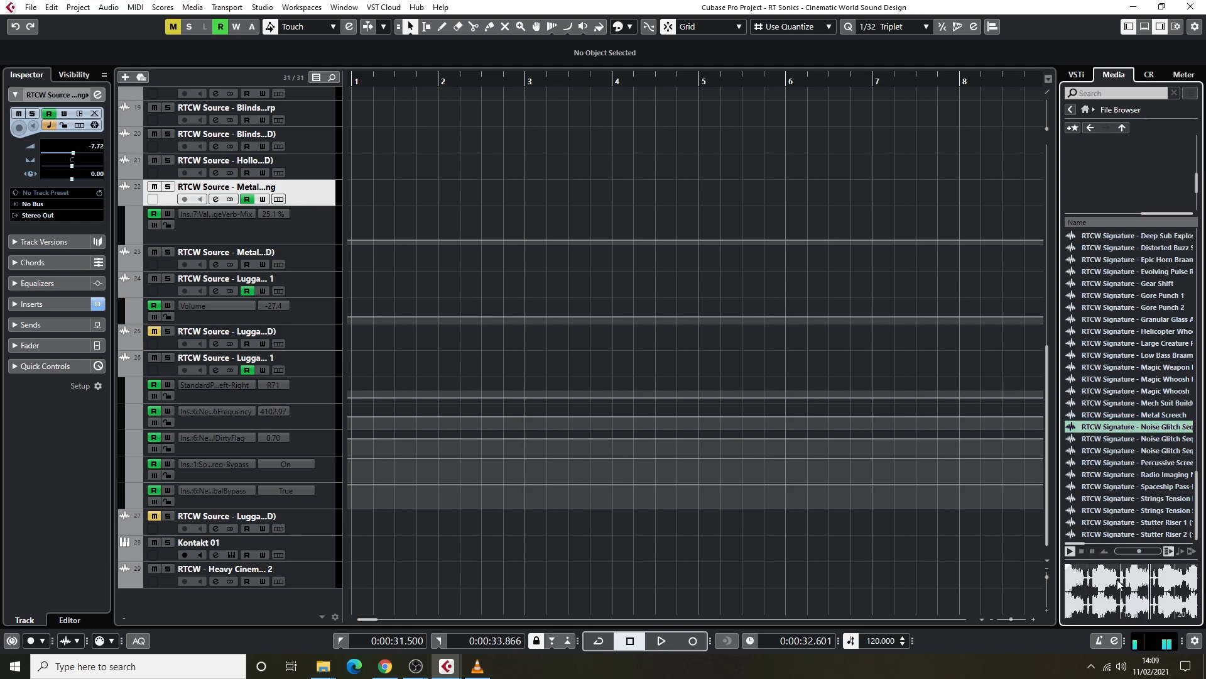
{"action": "left_click", "coordinate": [1084, 552]}
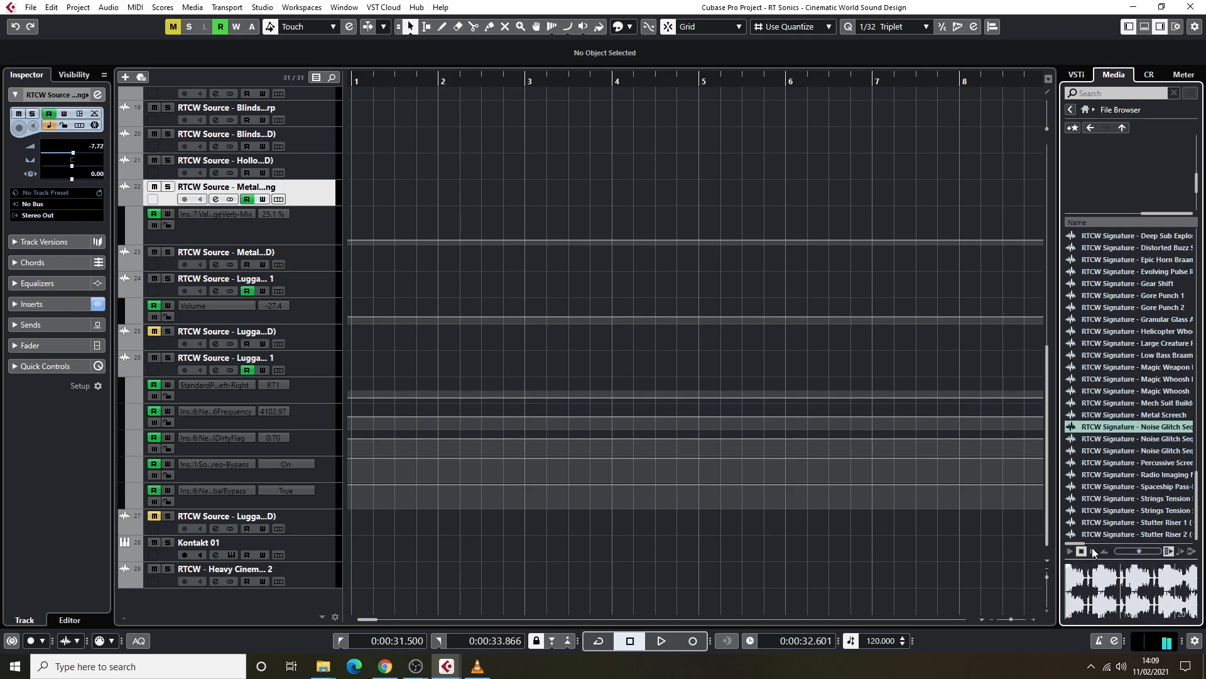
{"action": "left_click", "coordinate": [1141, 526]}
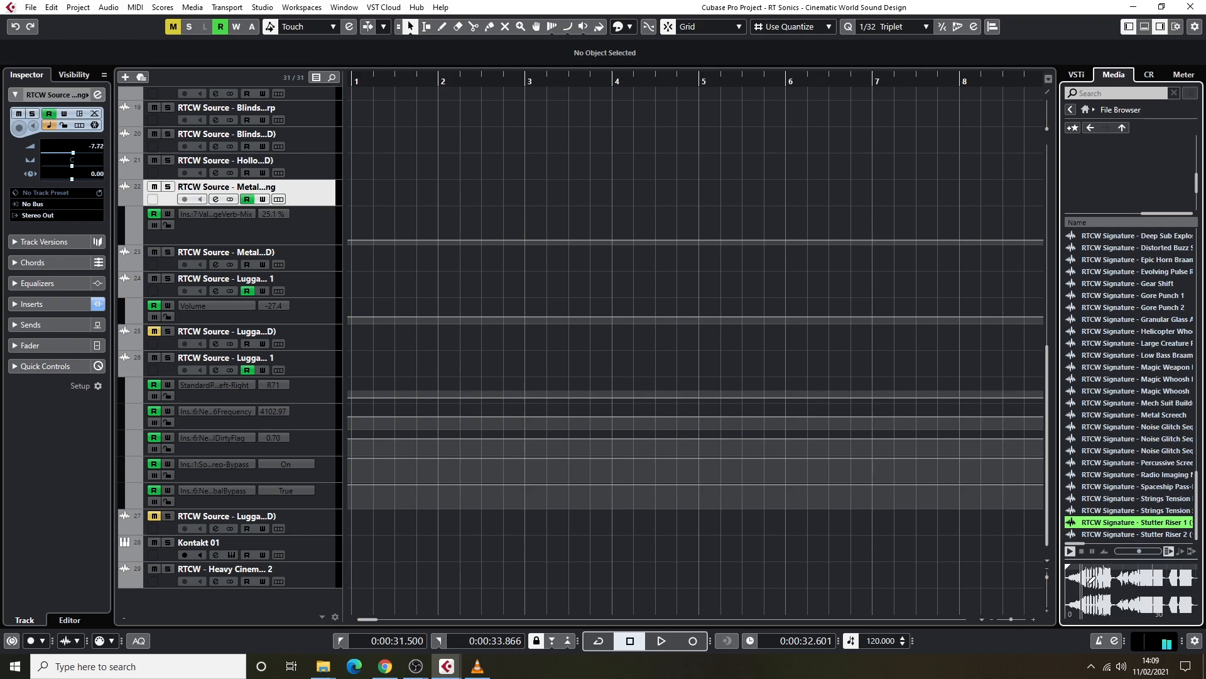
{"action": "left_click", "coordinate": [1080, 551]}
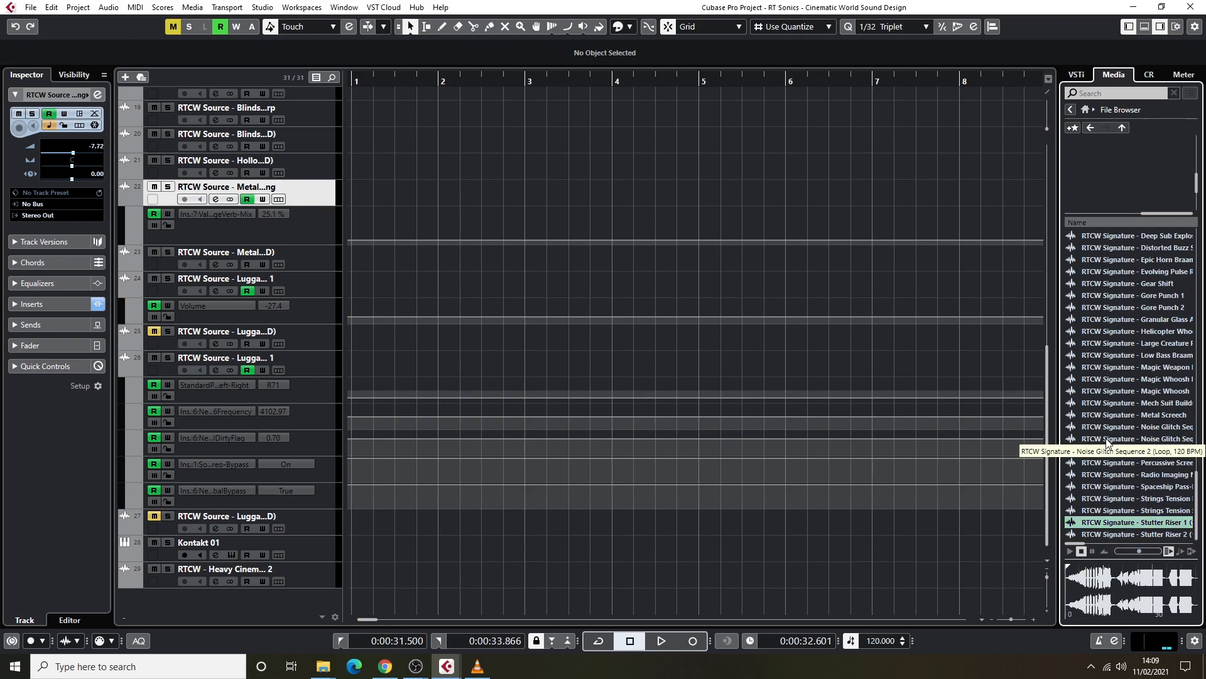
Audition the second Signature Strings Tension file and the Sub Bass Boom 1 sound, stopping playback at the end.
{"action": "scroll", "coordinate": [1136, 458], "scroll_direction": "down", "scroll_amount": 5}
{"action": "scroll", "coordinate": [1140, 458], "scroll_direction": "up", "scroll_amount": 5}
{"action": "left_click", "coordinate": [1159, 511]}
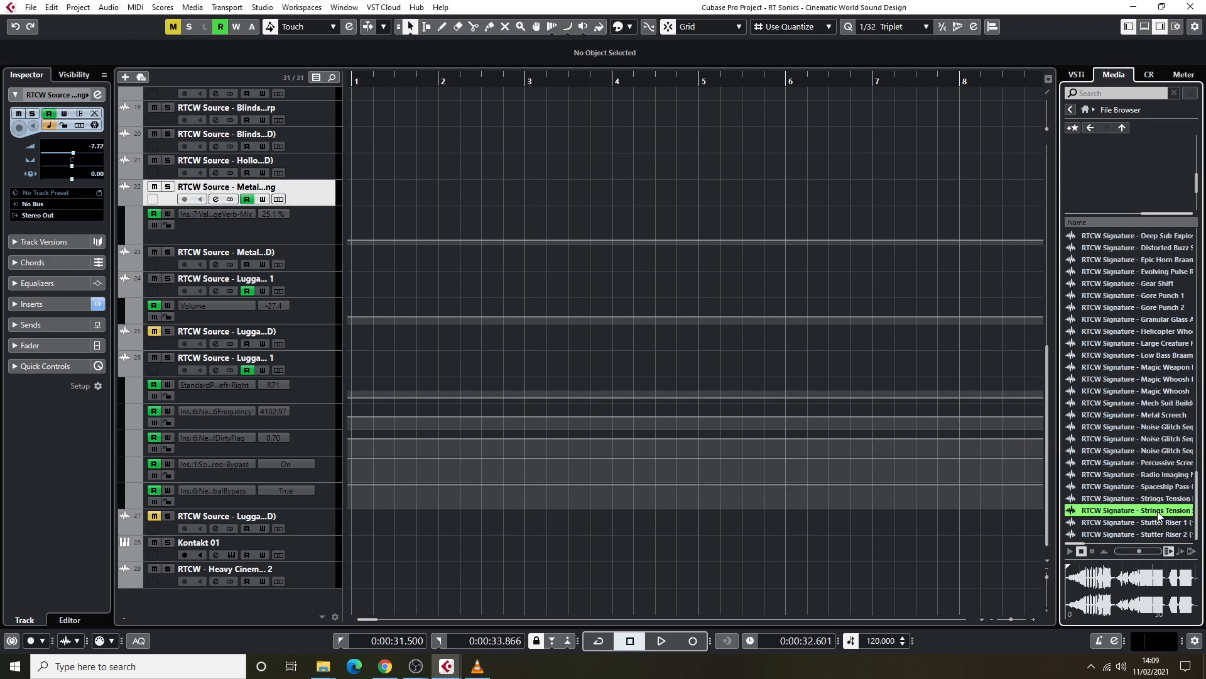
{"action": "left_click", "coordinate": [1081, 552]}
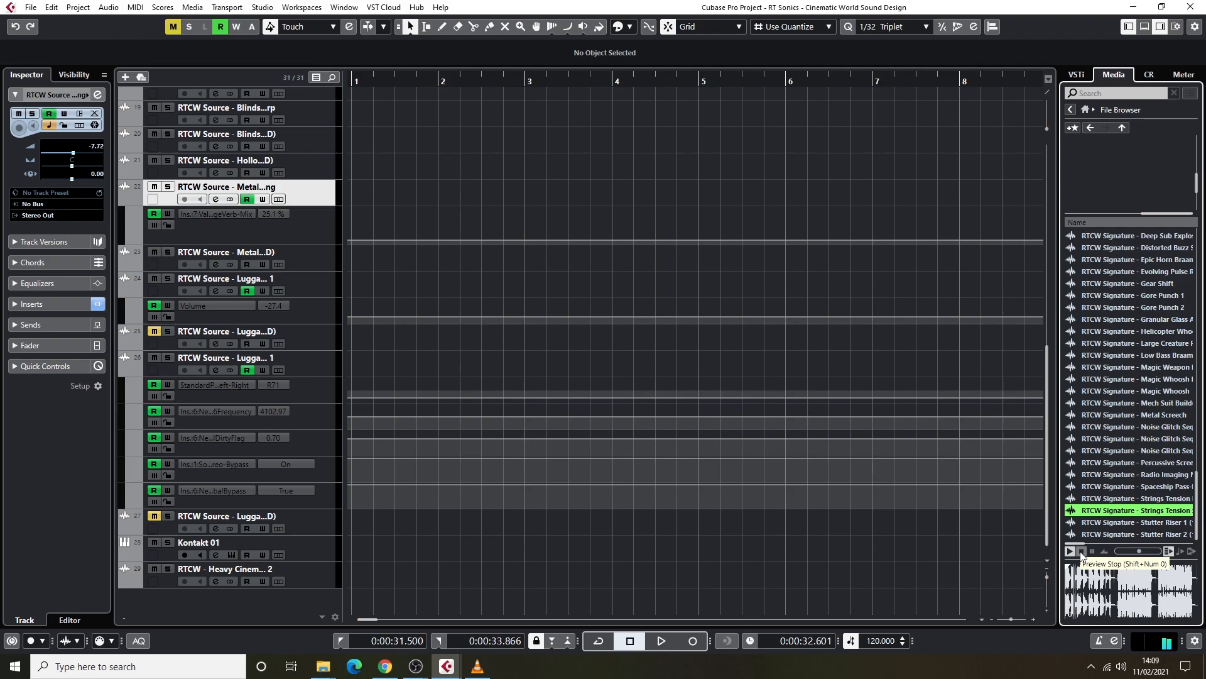
{"action": "scroll", "coordinate": [1130, 404], "scroll_direction": "up", "scroll_amount": 15}
{"action": "left_click", "coordinate": [1141, 406]}
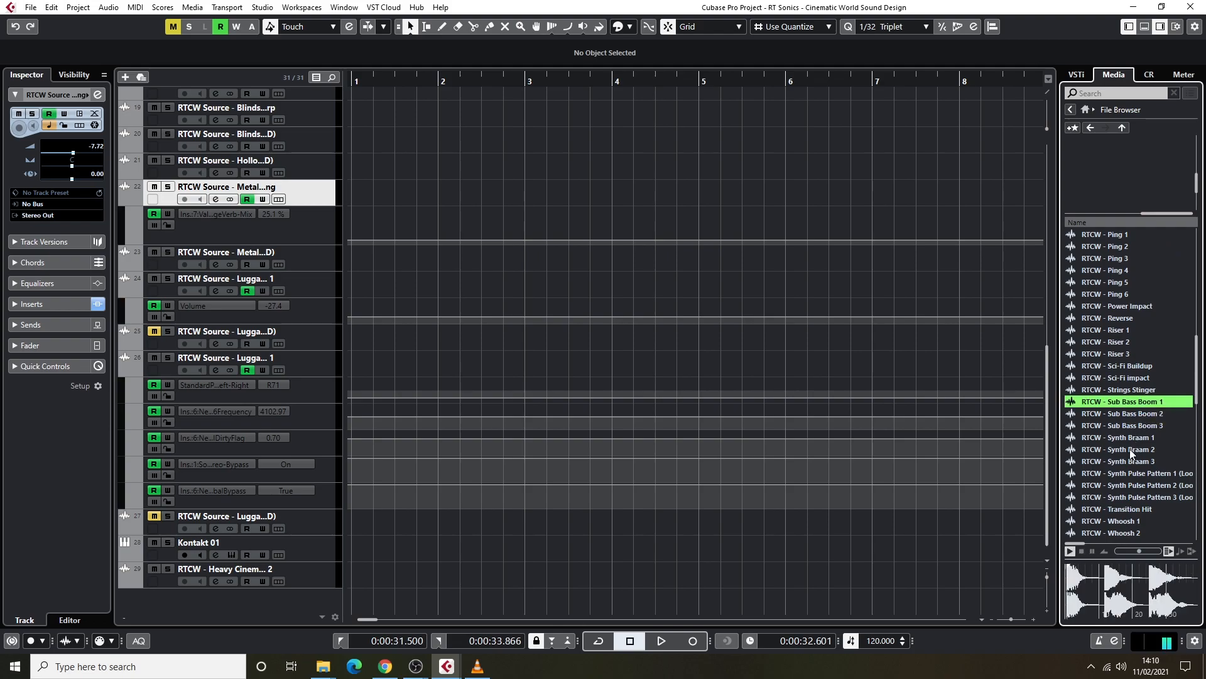
{"action": "left_click", "coordinate": [1082, 551]}
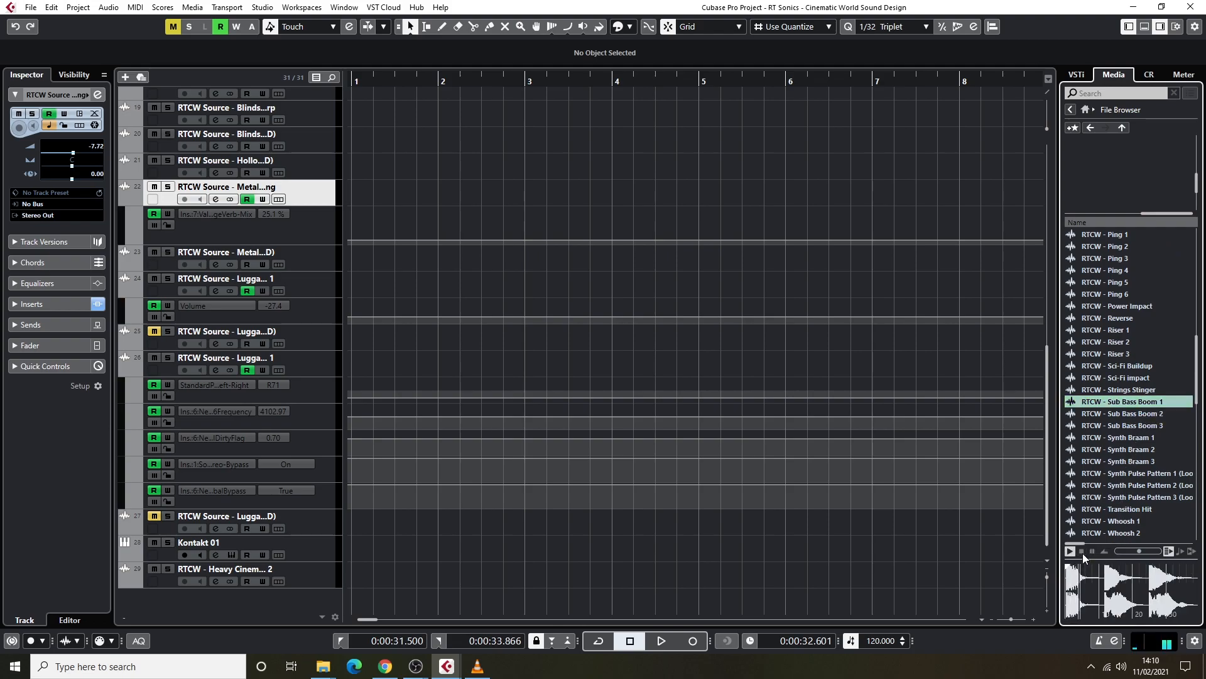
Go back from the designed sounds, open the library's Source folder and look through its full file list.
{"action": "scroll", "coordinate": [1125, 424], "scroll_direction": "up", "scroll_amount": 10}
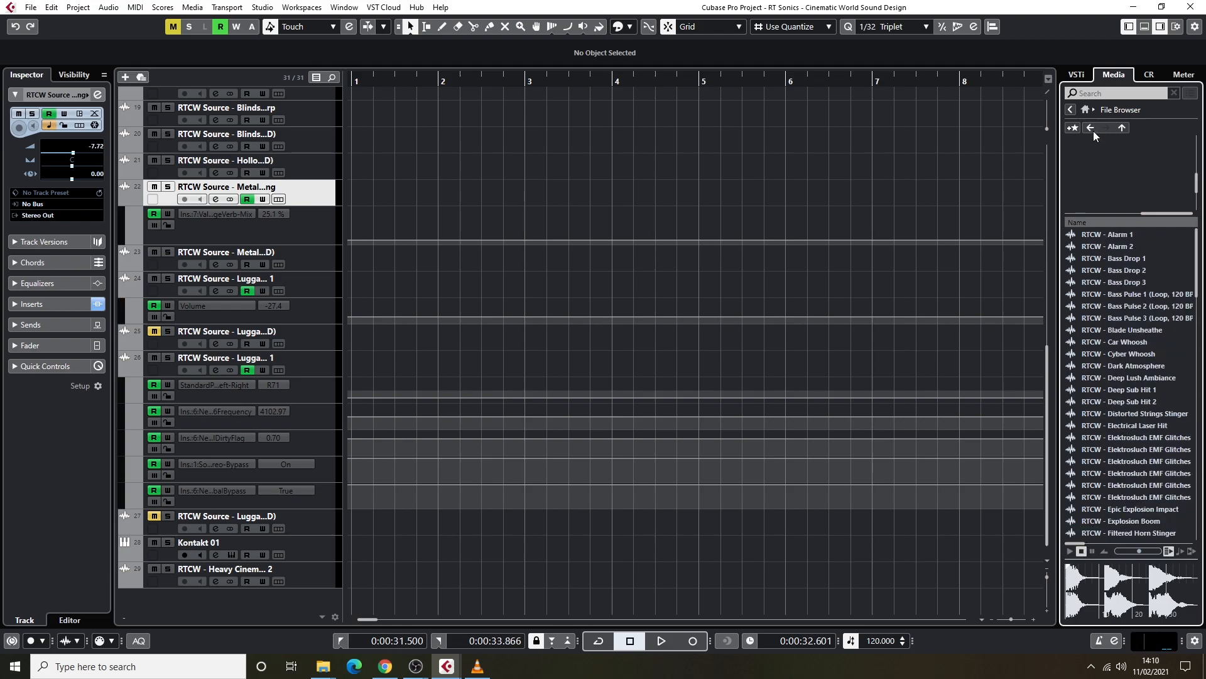
{"action": "left_click", "coordinate": [1094, 130]}
{"action": "left_click", "coordinate": [1097, 263]}
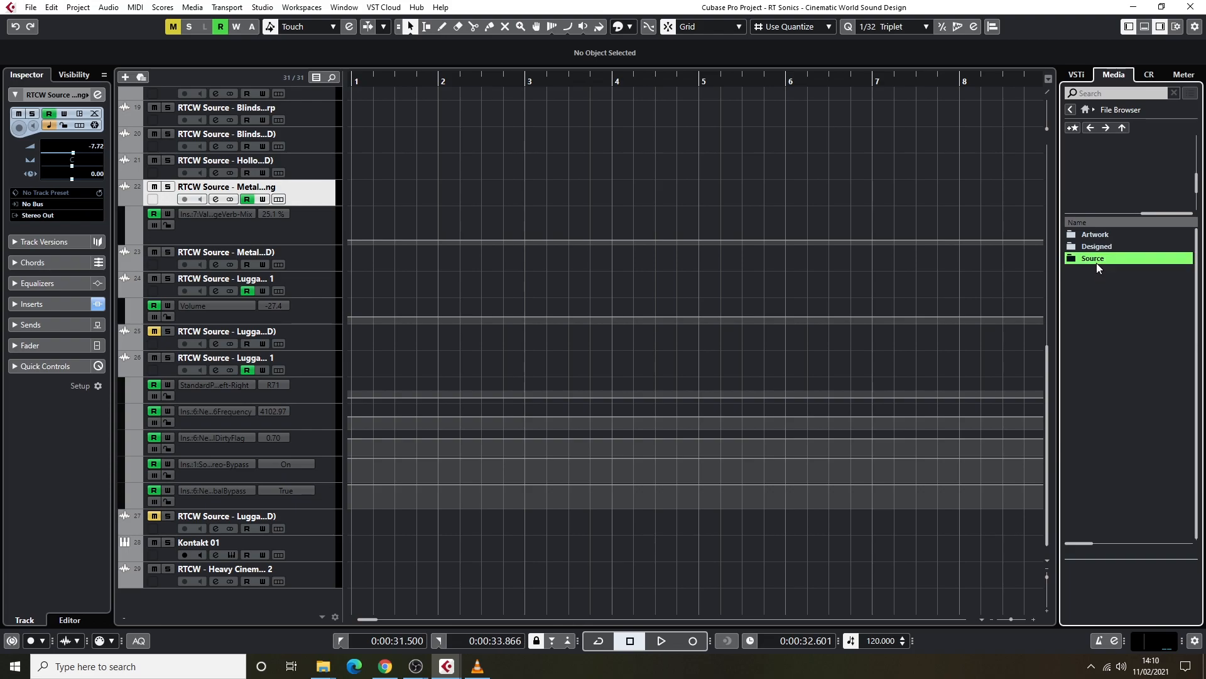
{"action": "double_click", "coordinate": [1095, 262]}
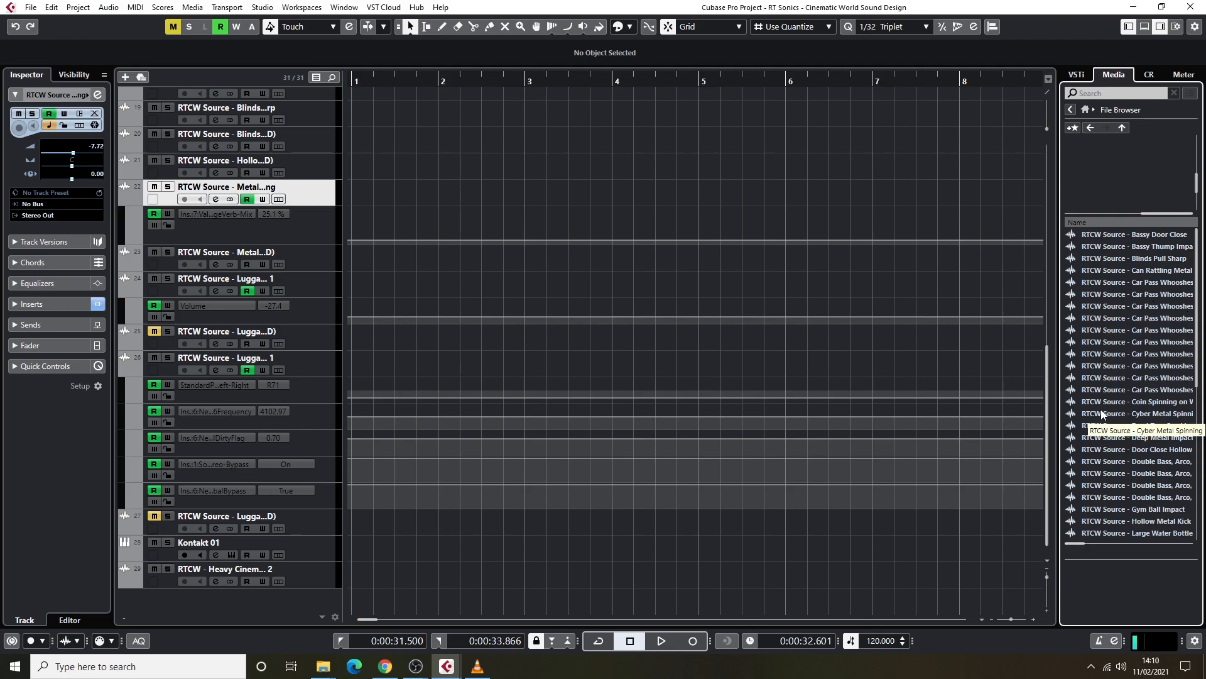
{"action": "scroll", "coordinate": [1116, 399], "scroll_direction": "down", "scroll_amount": 4}
{"action": "scroll", "coordinate": [1114, 387], "scroll_direction": "down", "scroll_amount": 1}
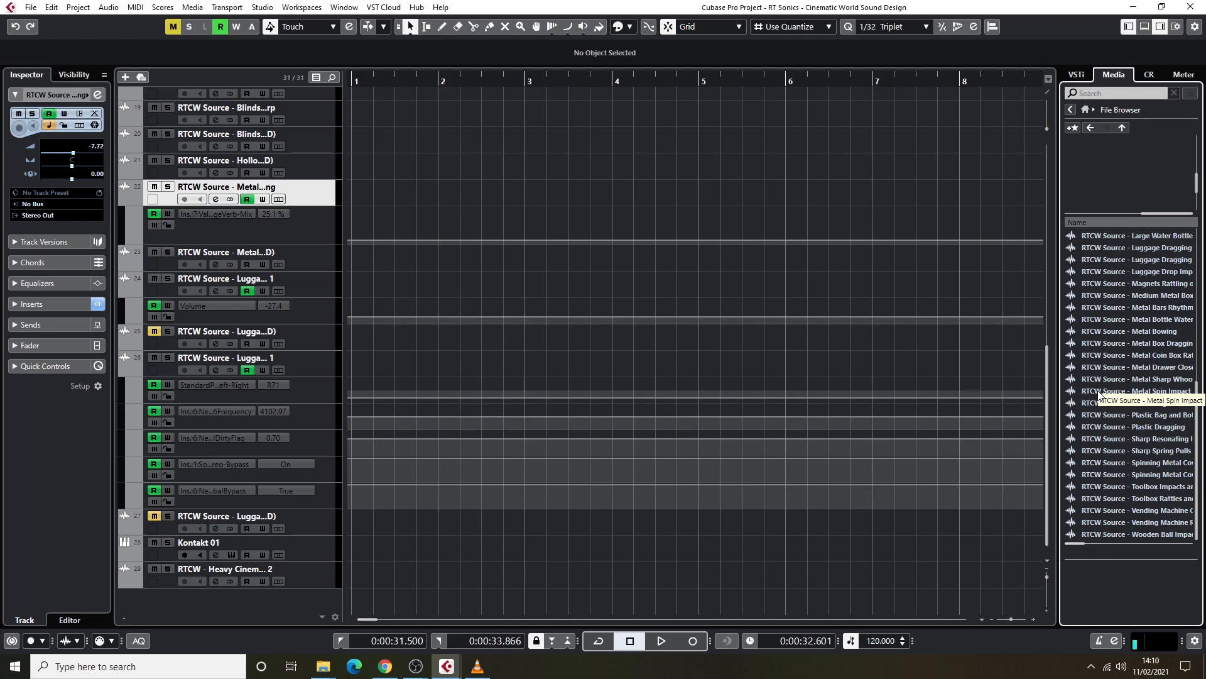
{"action": "scroll", "coordinate": [1126, 394], "scroll_direction": "up", "scroll_amount": 8}
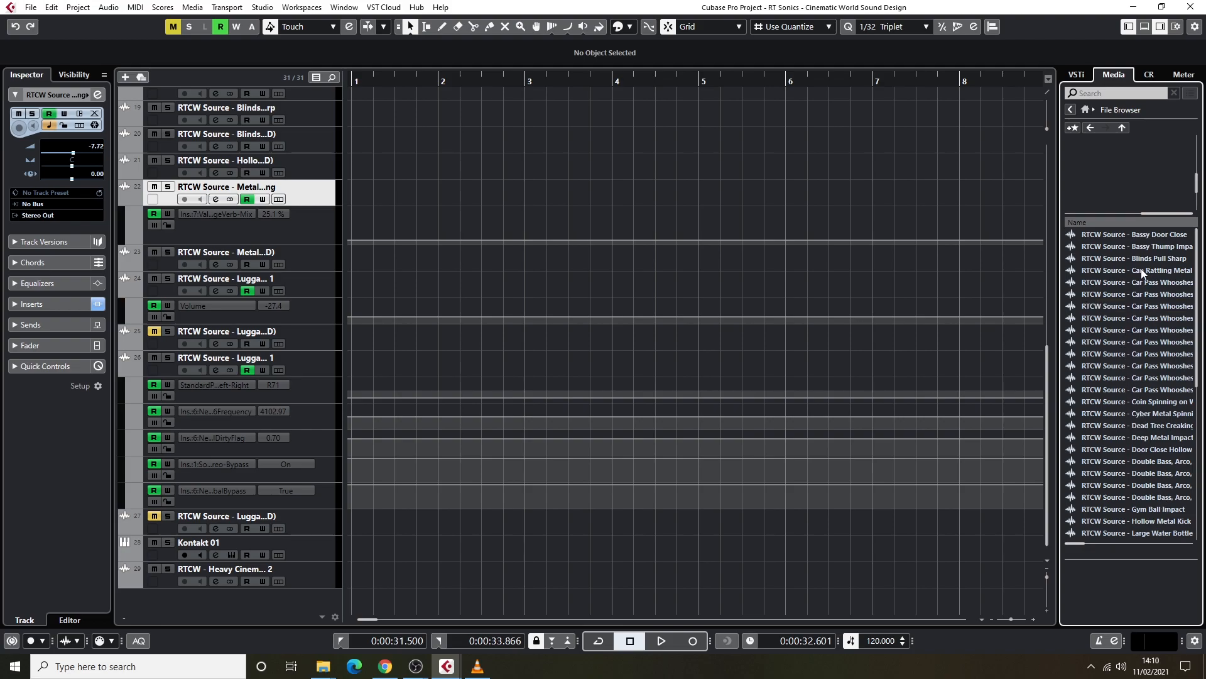
Audition the source sounds Bassy Door Close, Blinds Pull Sharp, the seventh listed Car Pass Whooshes file and Coin Spinning, ending with playback stopped.
{"action": "left_click", "coordinate": [1141, 239]}
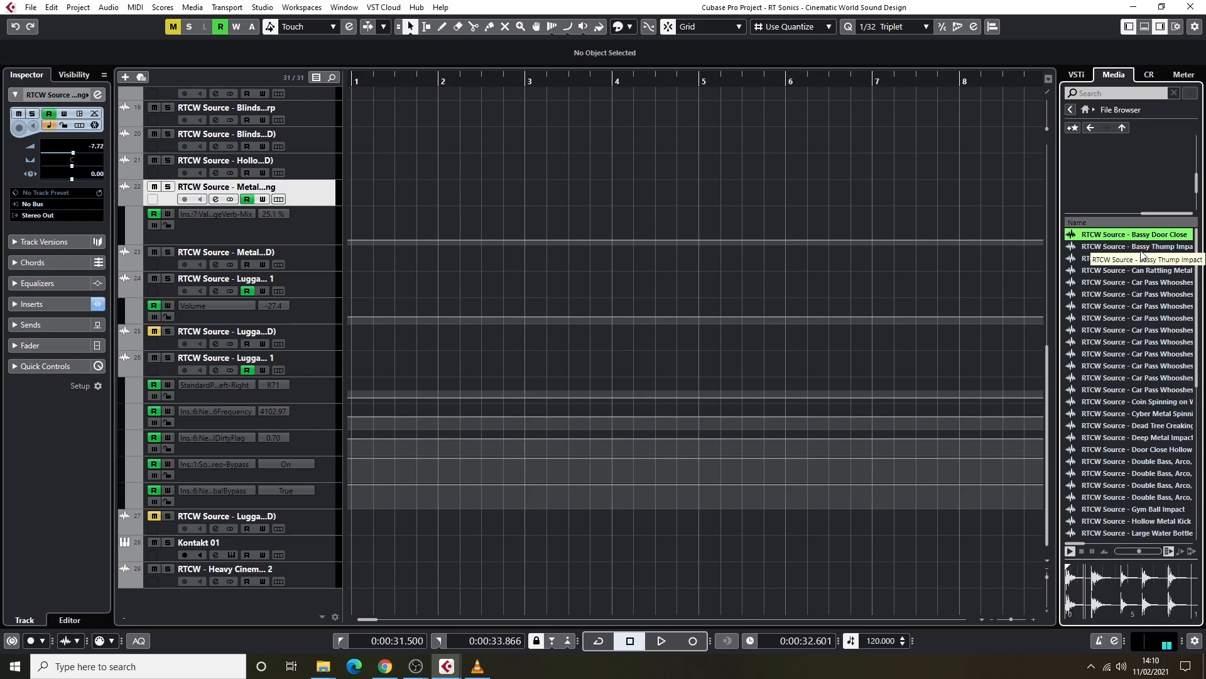
{"action": "left_click", "coordinate": [1144, 263]}
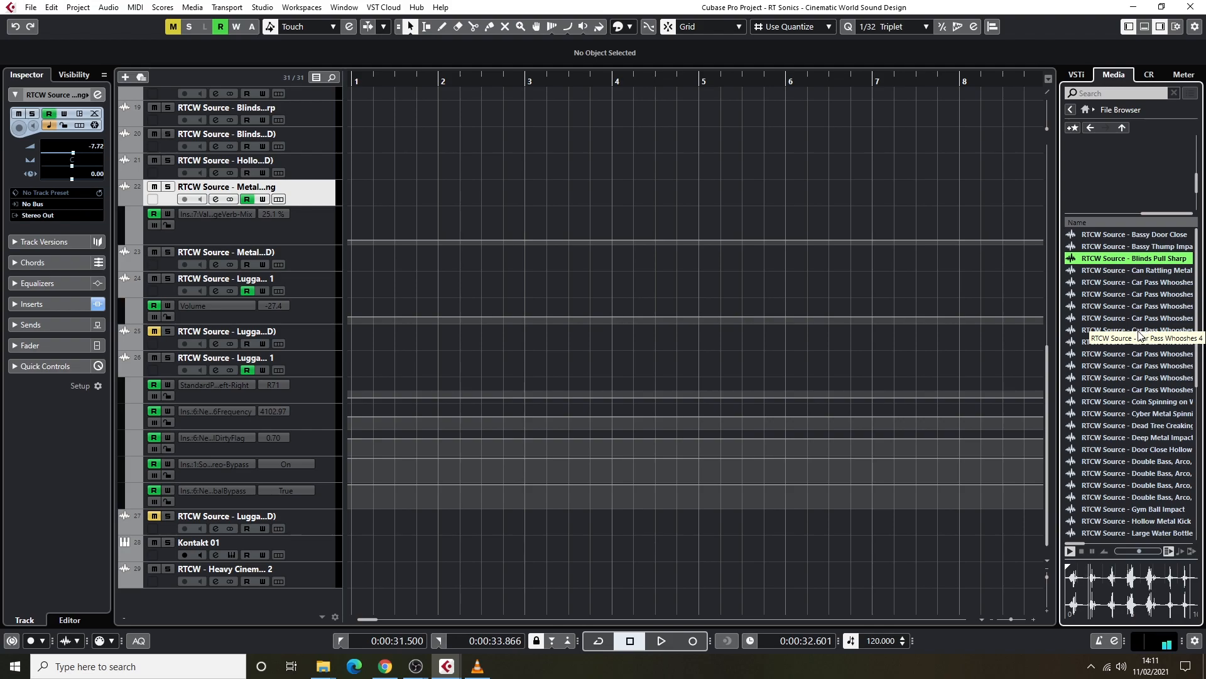
{"action": "left_click", "coordinate": [1147, 356]}
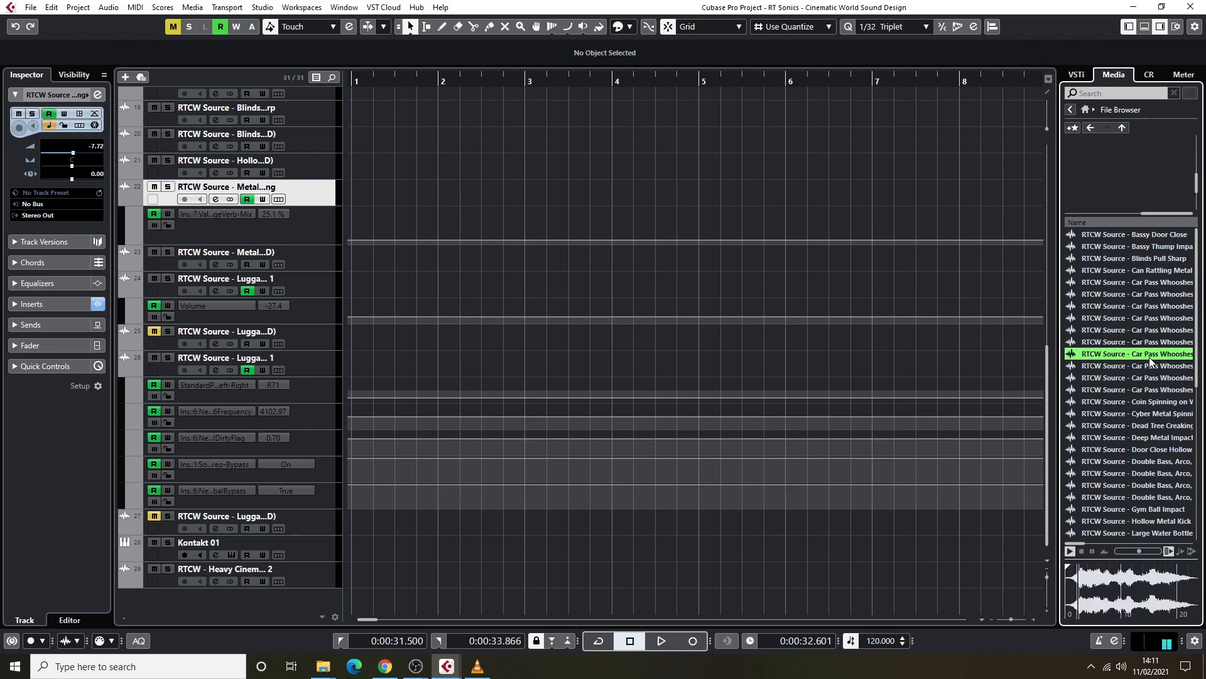
{"action": "left_click", "coordinate": [1080, 553]}
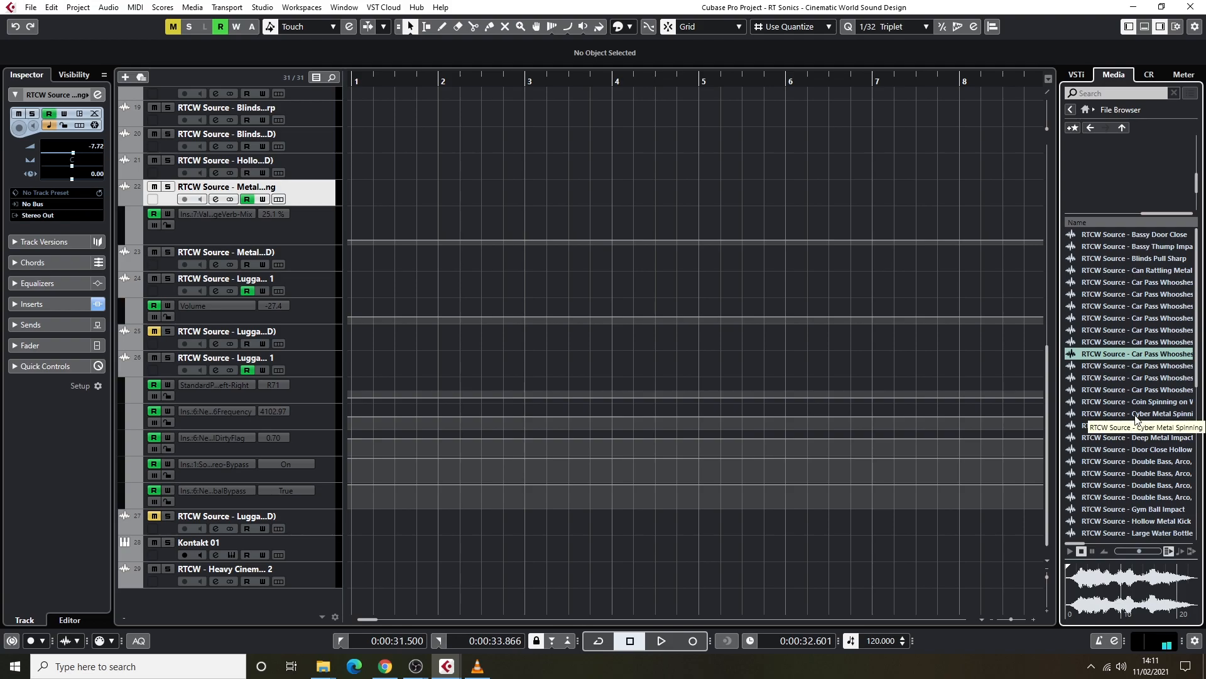
{"action": "left_click", "coordinate": [1172, 402]}
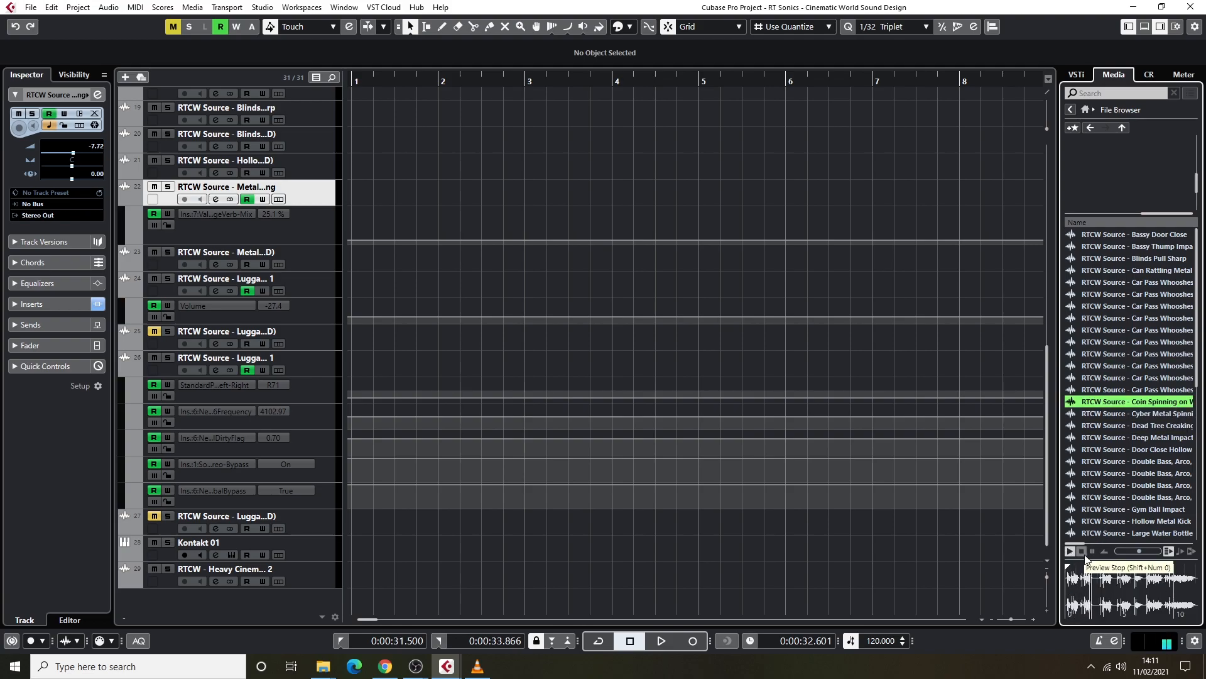
{"action": "left_click", "coordinate": [1081, 551]}
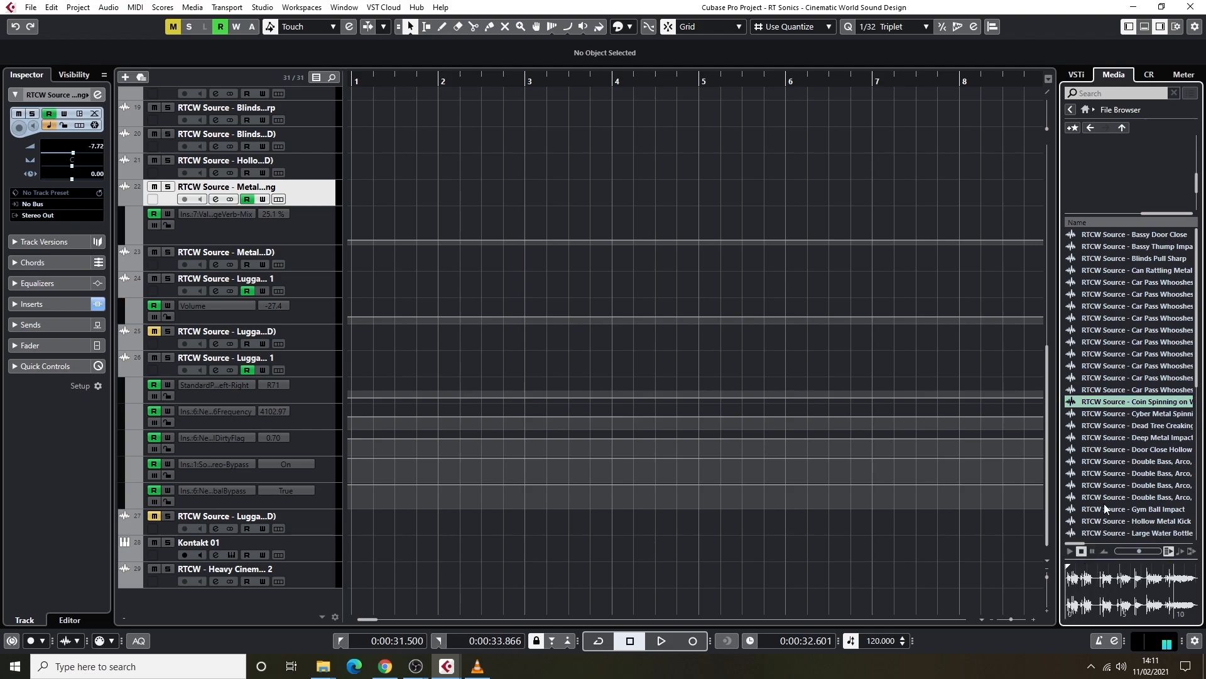
Audition the first Spinning Metal source file, Sharp Spring Pulls, the Toolbox Rattles file and the Wooden Ball Impact sound.
{"action": "scroll", "coordinate": [1131, 447], "scroll_direction": "down", "scroll_amount": 5}
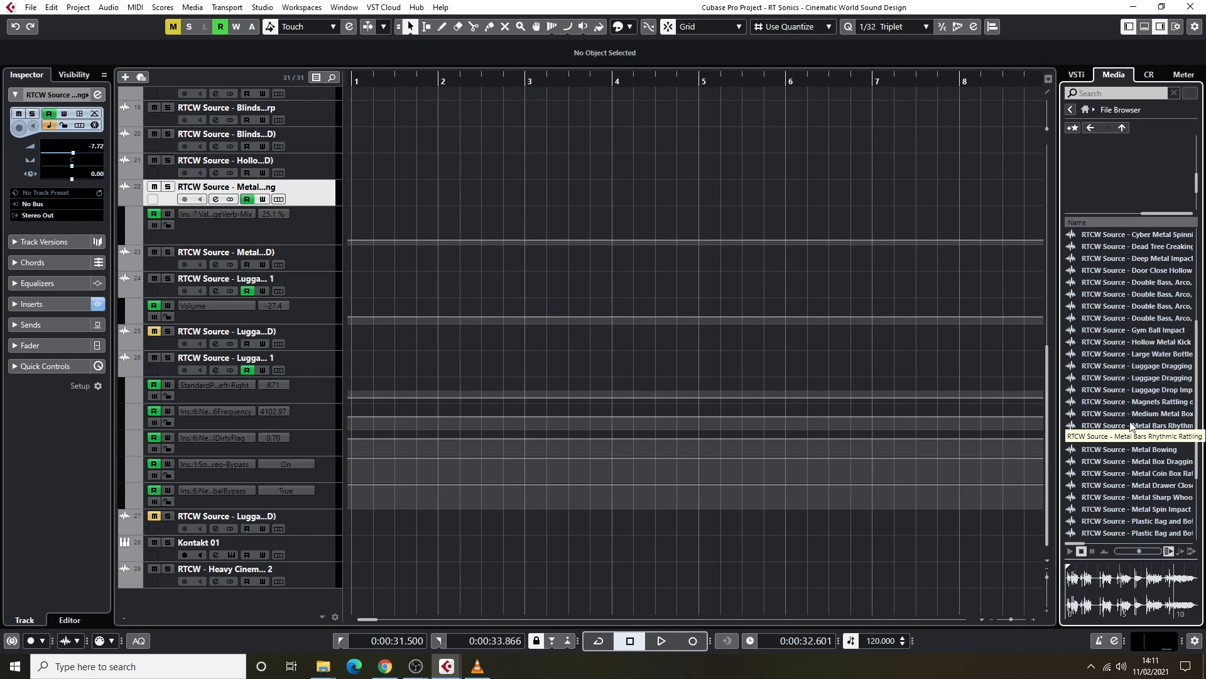
{"action": "scroll", "coordinate": [1138, 422], "scroll_direction": "down", "scroll_amount": 3}
{"action": "left_click", "coordinate": [1147, 462]}
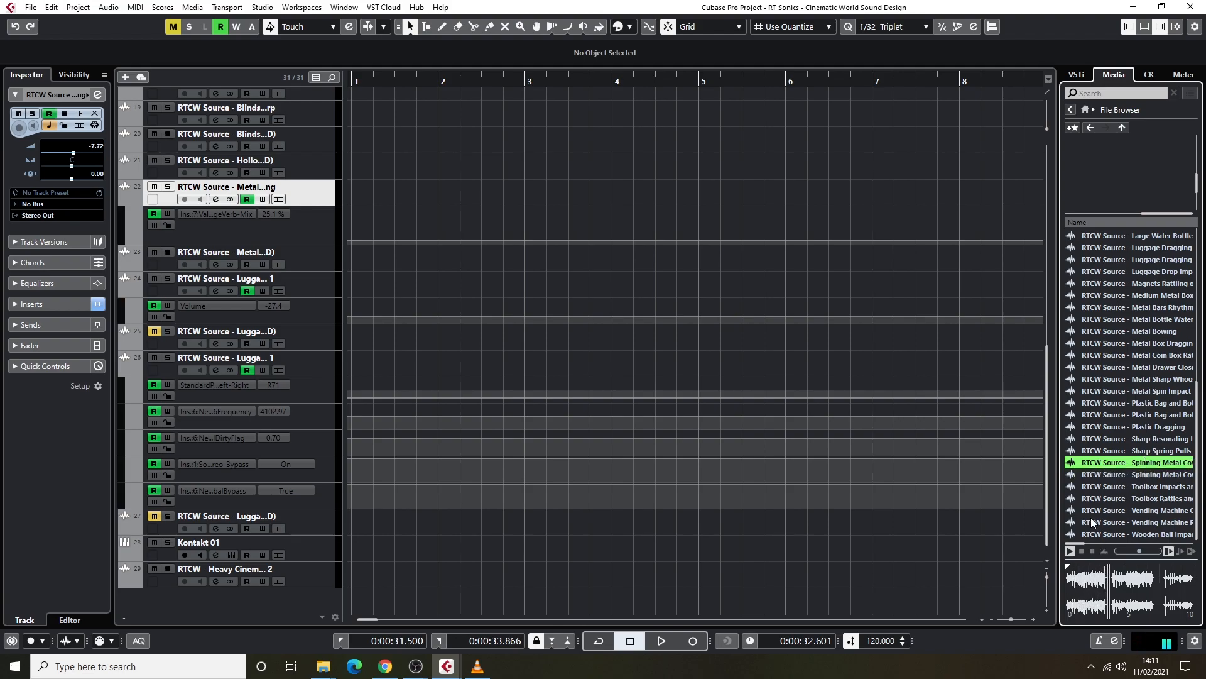
{"action": "left_click", "coordinate": [1165, 452]}
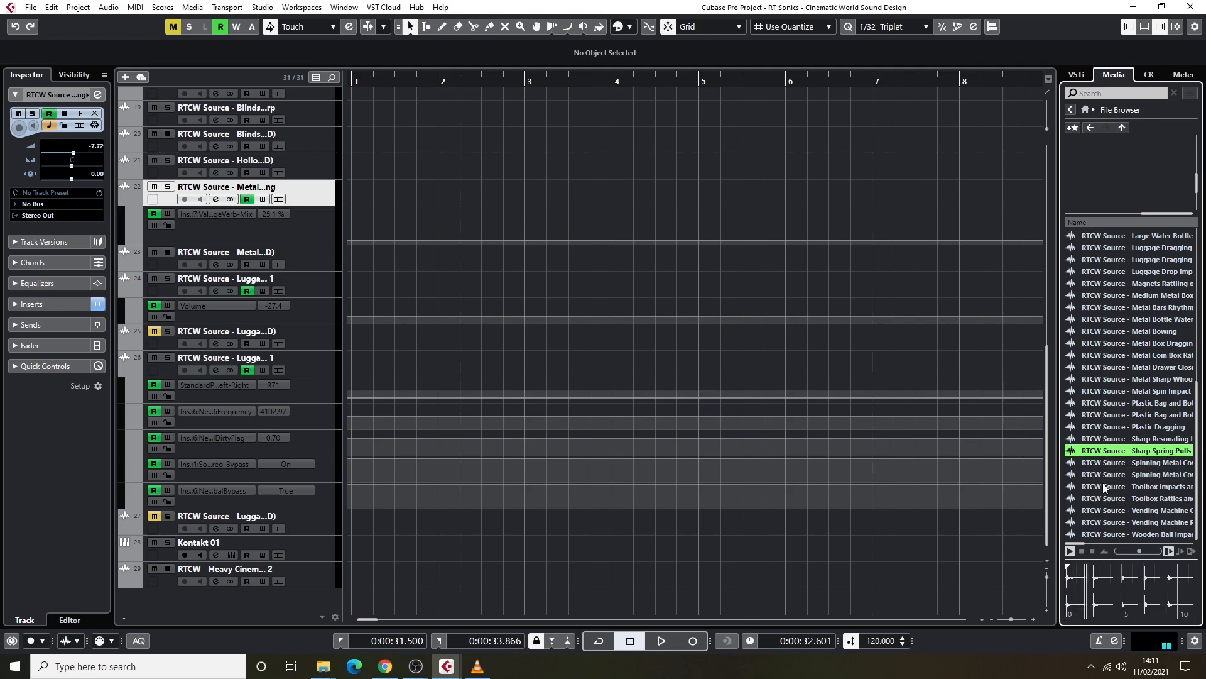
{"action": "left_click", "coordinate": [1158, 500]}
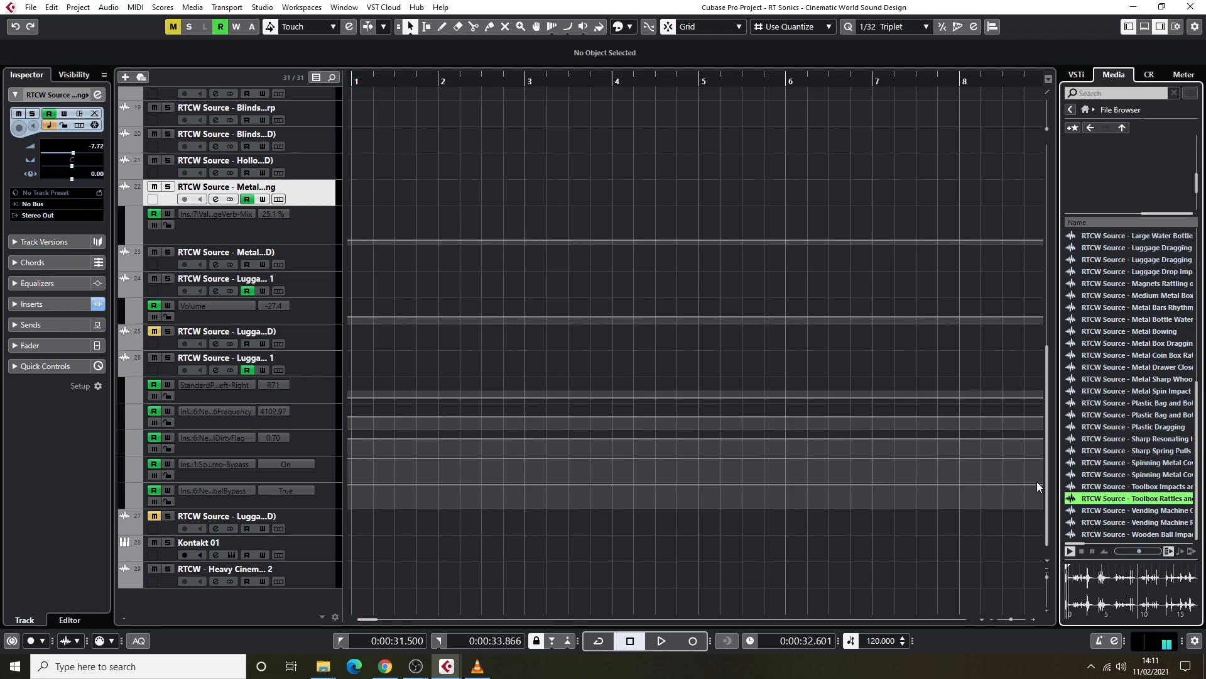
{"action": "left_click", "coordinate": [1135, 512]}
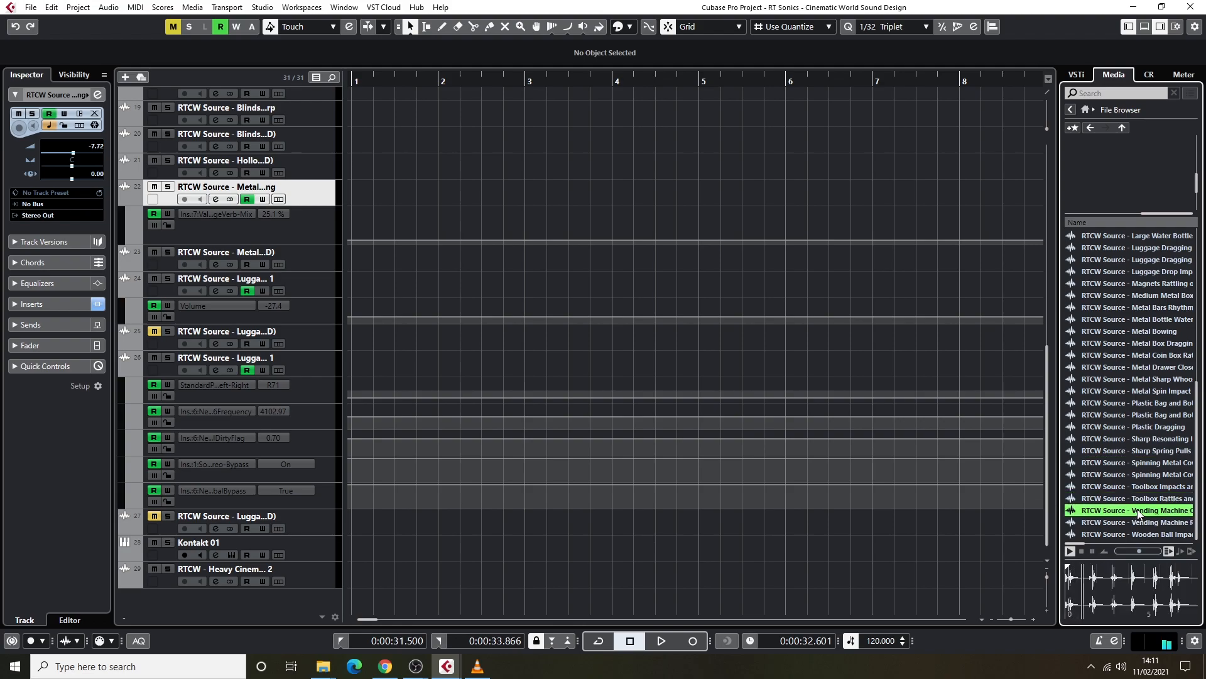
Stop the Wooden Ball Impact playback, leave the Source folder and open the library's designed sounds folder.
{"action": "left_click", "coordinate": [1081, 551]}
{"action": "scroll", "coordinate": [1114, 458], "scroll_direction": "up", "scroll_amount": 3}
{"action": "scroll", "coordinate": [1114, 458], "scroll_direction": "up", "scroll_amount": 6}
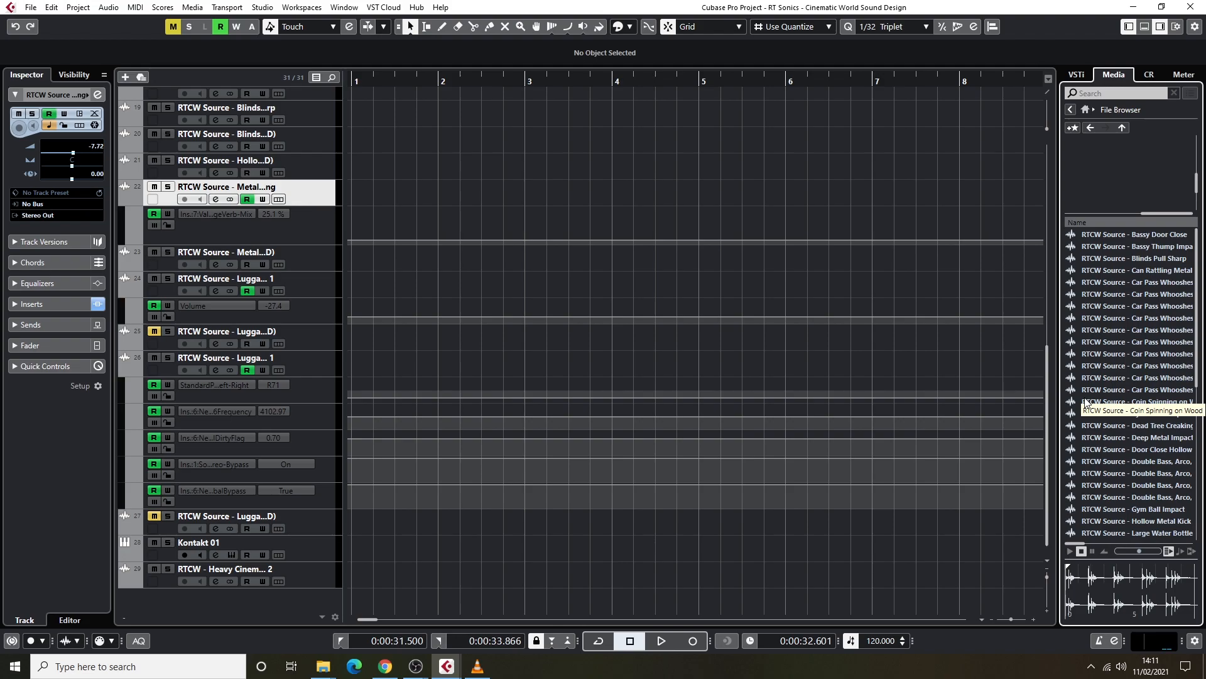
{"action": "left_click", "coordinate": [1089, 127]}
{"action": "double_click", "coordinate": [1111, 255]}
{"action": "left_click", "coordinate": [1093, 127]}
{"action": "double_click", "coordinate": [1119, 246]}
Audition Deep Sub Hit 1 while looking through the designed sounds list, stop playback and leave the folder.
{"action": "left_click", "coordinate": [1143, 390]}
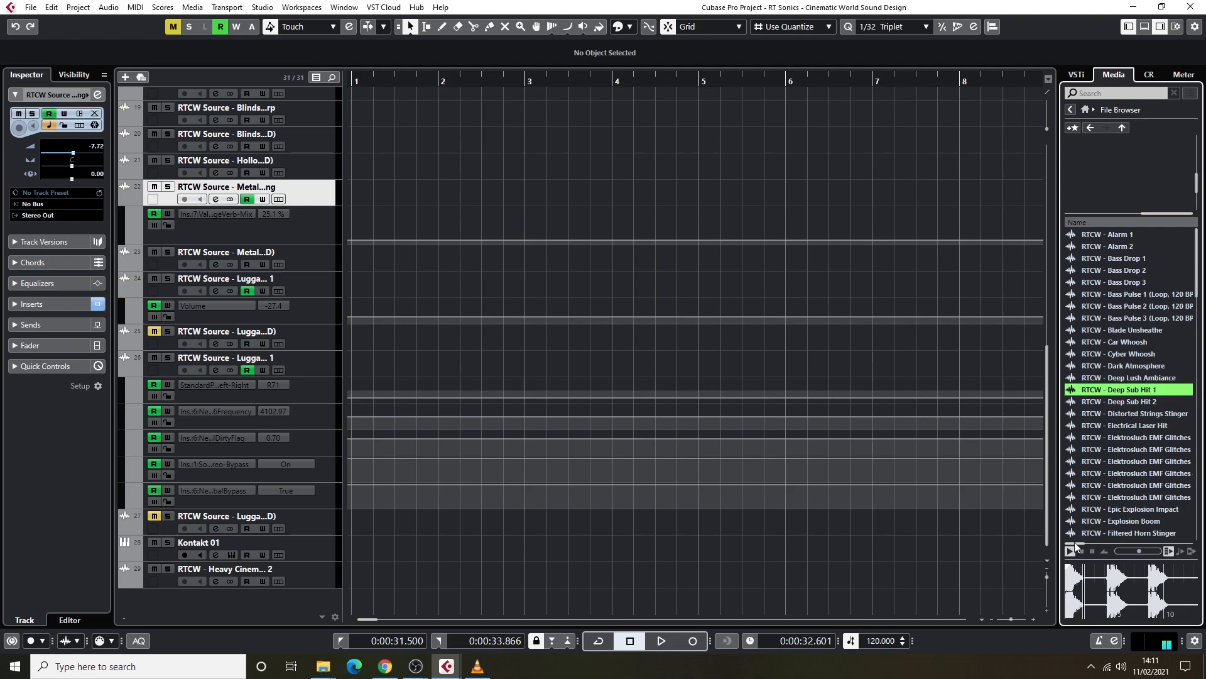
{"action": "scroll", "coordinate": [1121, 382], "scroll_direction": "down", "scroll_amount": 8}
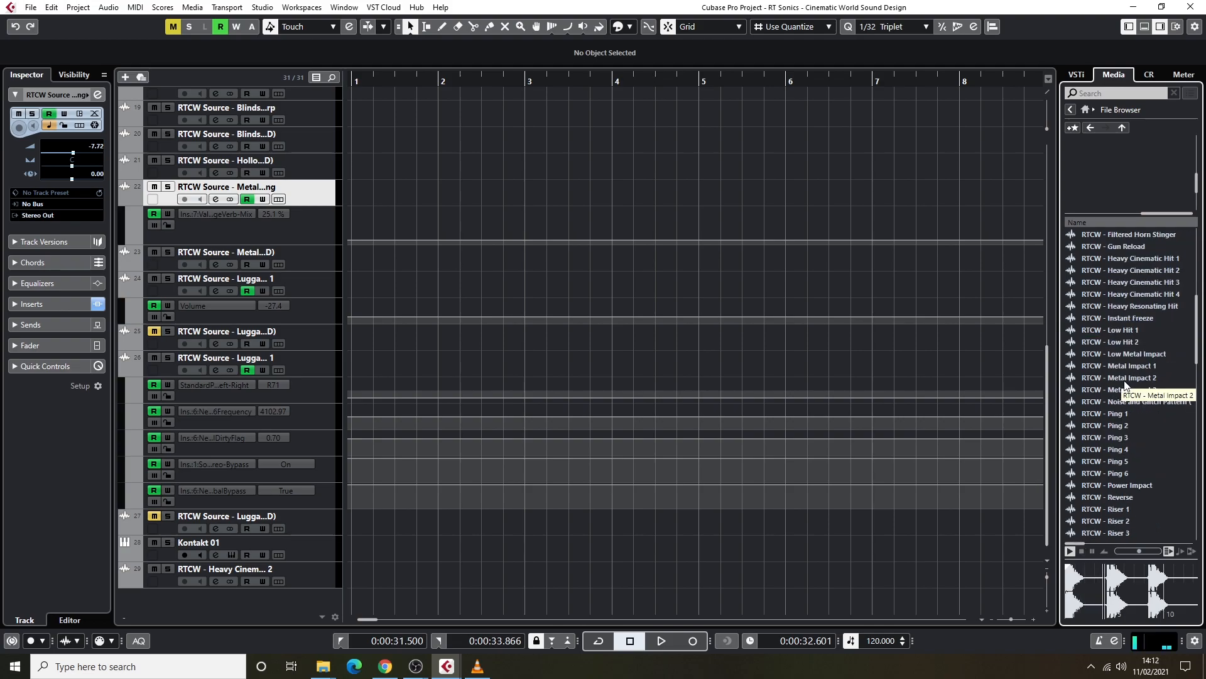
{"action": "scroll", "coordinate": [1125, 390], "scroll_direction": "down", "scroll_amount": 8}
{"action": "left_click", "coordinate": [1082, 551]}
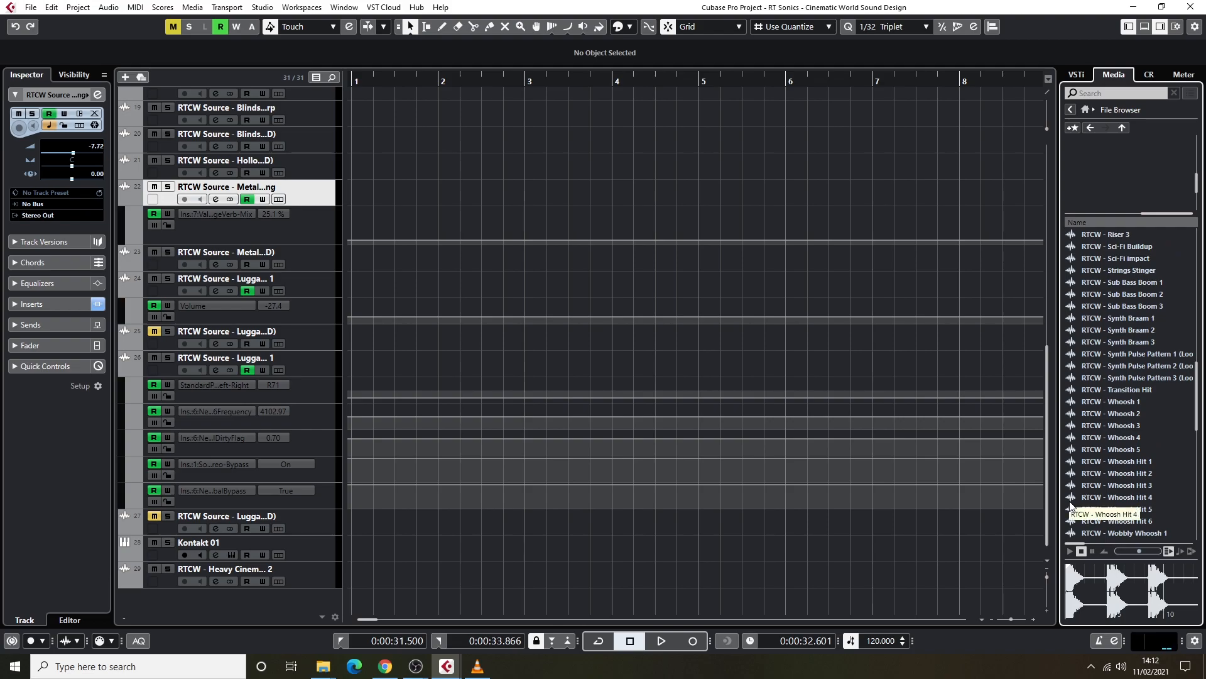
{"action": "scroll", "coordinate": [1104, 270], "scroll_direction": "up", "scroll_amount": 8}
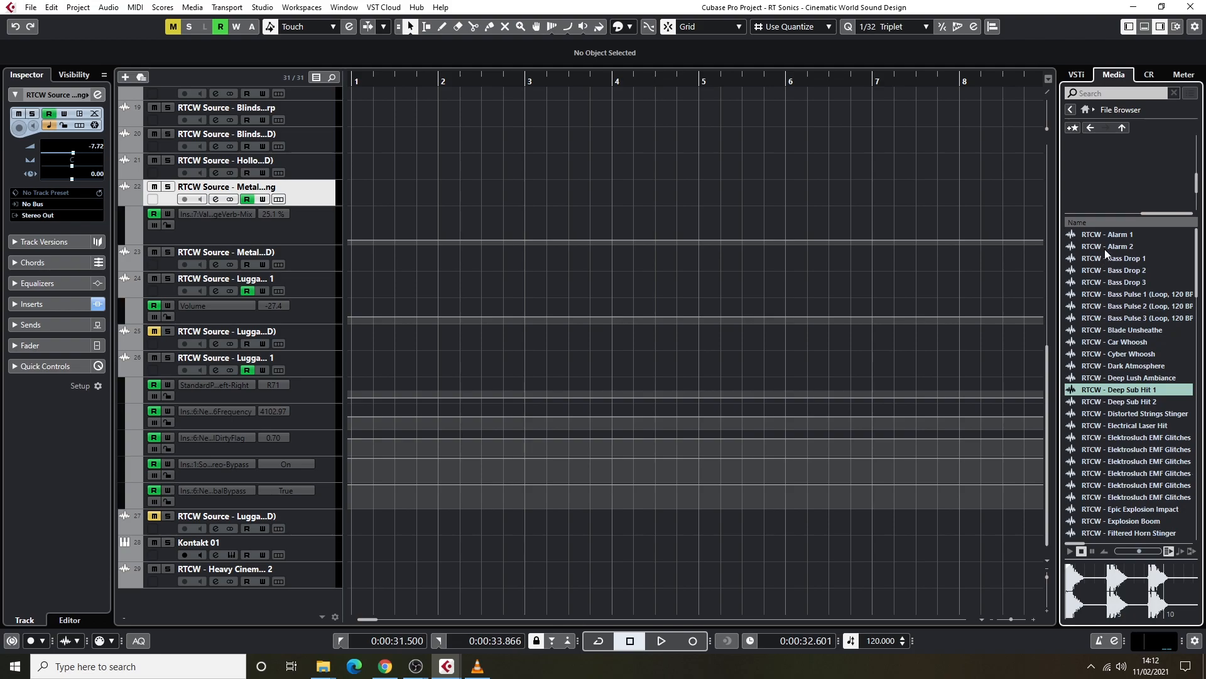
{"action": "left_click", "coordinate": [1091, 128]}
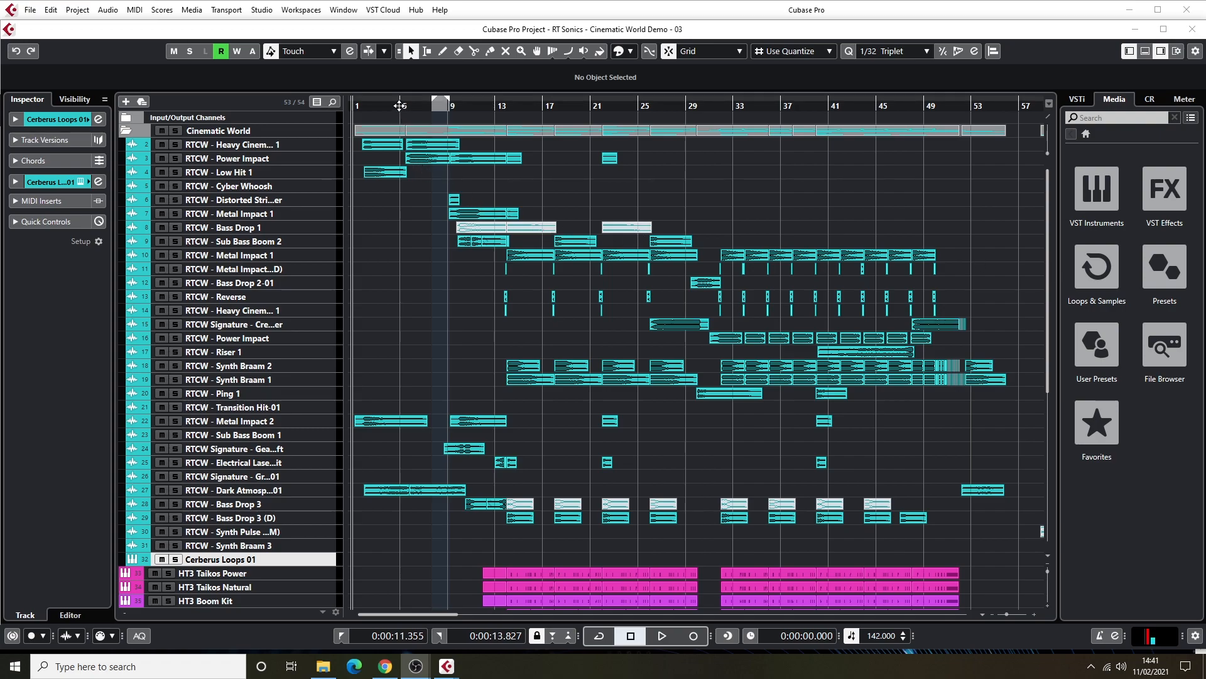
Play the Cinematic World Demo project from the start and look through its library and instrument tracks.
{"action": "key", "text": "space"}
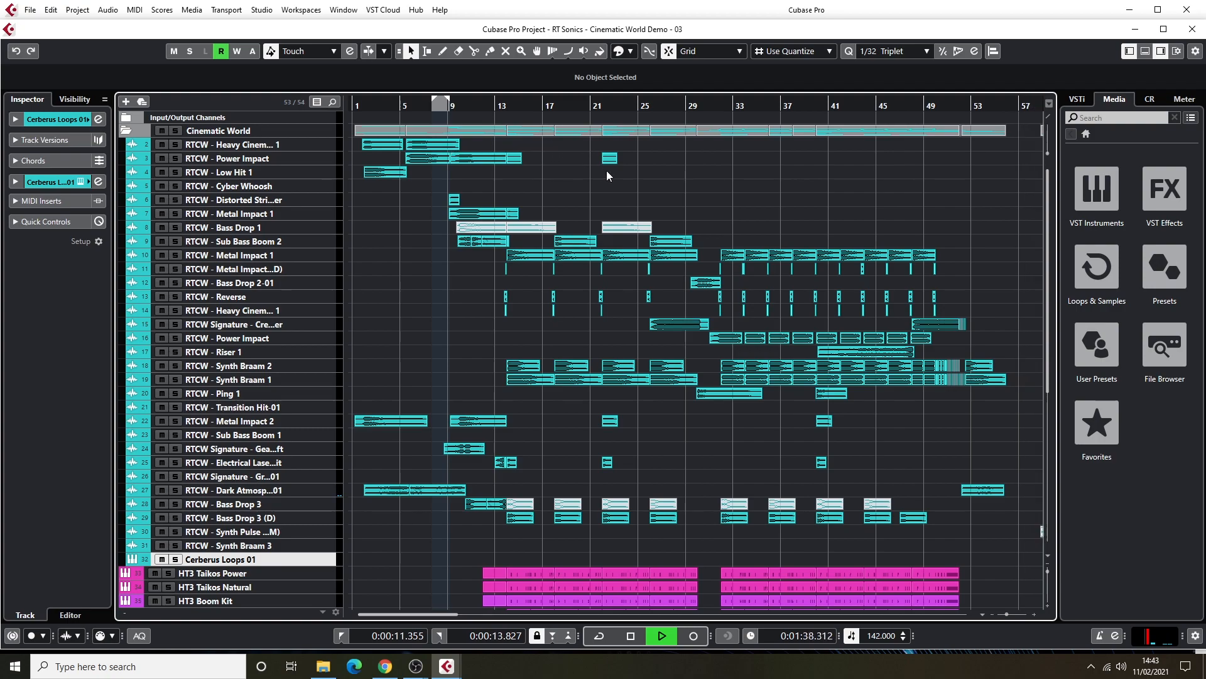
{"action": "scroll", "coordinate": [644, 230], "scroll_direction": "down", "scroll_amount": 5}
{"action": "scroll", "coordinate": [643, 230], "scroll_direction": "up", "scroll_amount": 5}
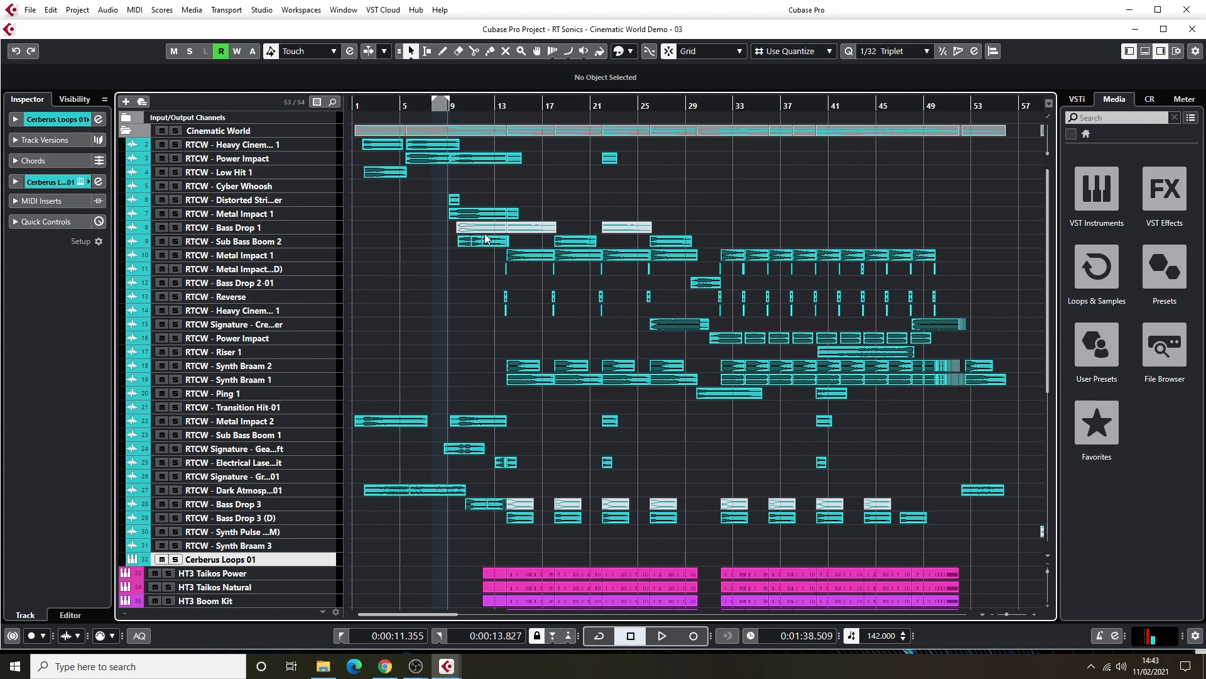
{"action": "scroll", "coordinate": [486, 238], "scroll_direction": "down", "scroll_amount": 5}
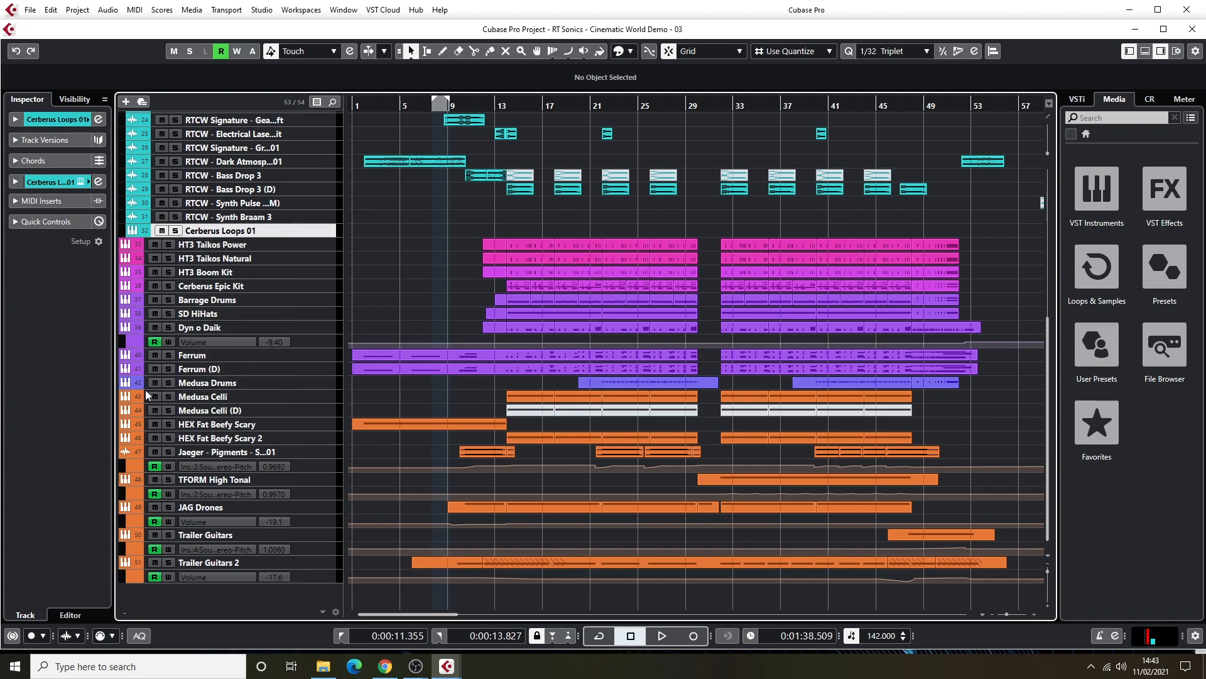
{"action": "scroll", "coordinate": [422, 334], "scroll_direction": "up", "scroll_amount": 10}
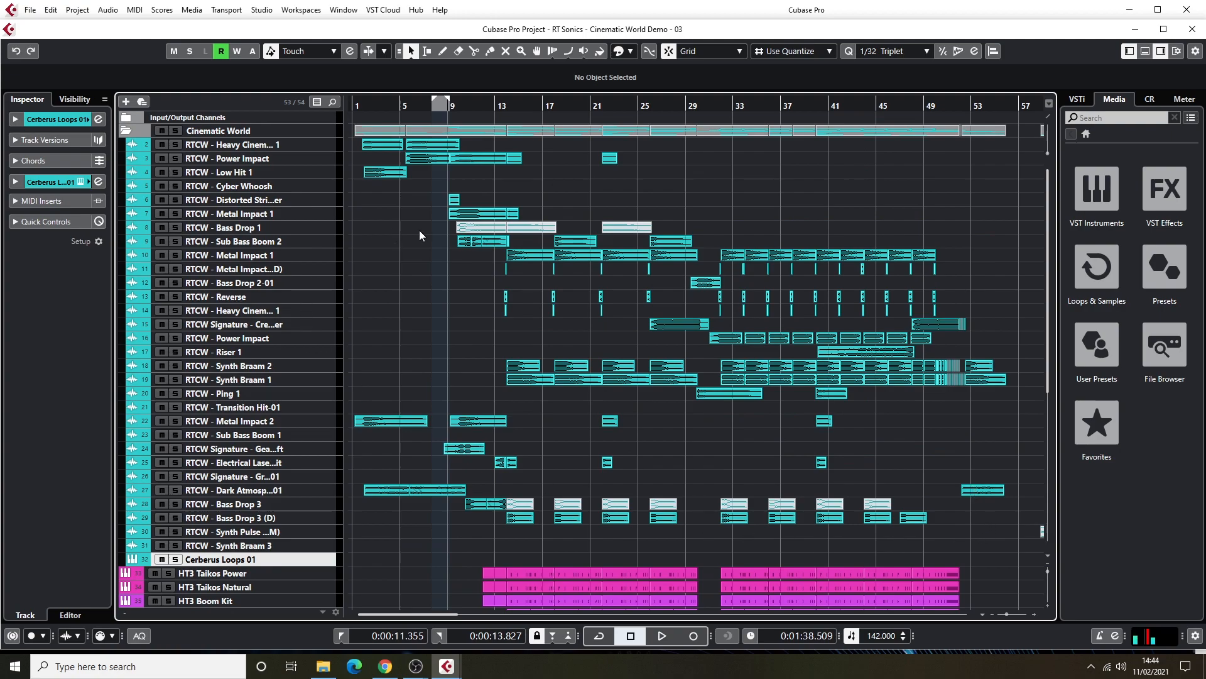
Solo the Cinematic World folder track and place the playhead shortly after bar 1, with the opening bars enlarged.
{"action": "key", "text": "h"}
{"action": "left_click_drag", "start_coordinate": [453, 109], "coordinate": [316, 116]}
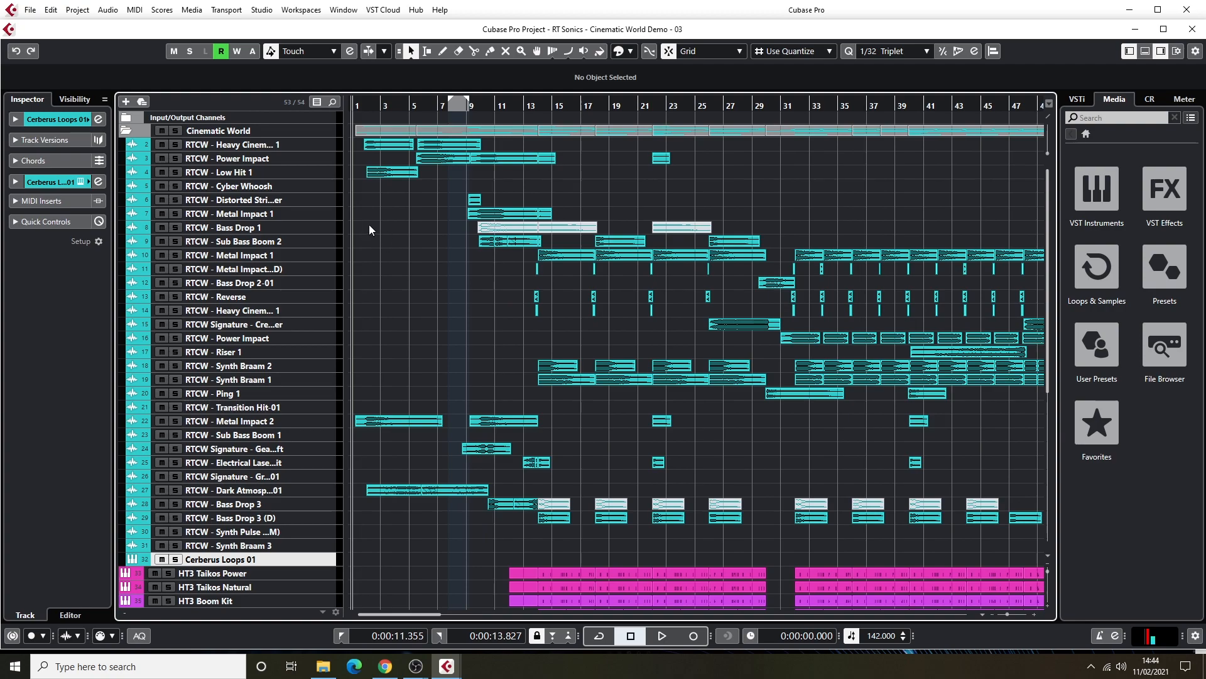
{"action": "key", "text": "h"}
{"action": "key", "text": "h"}
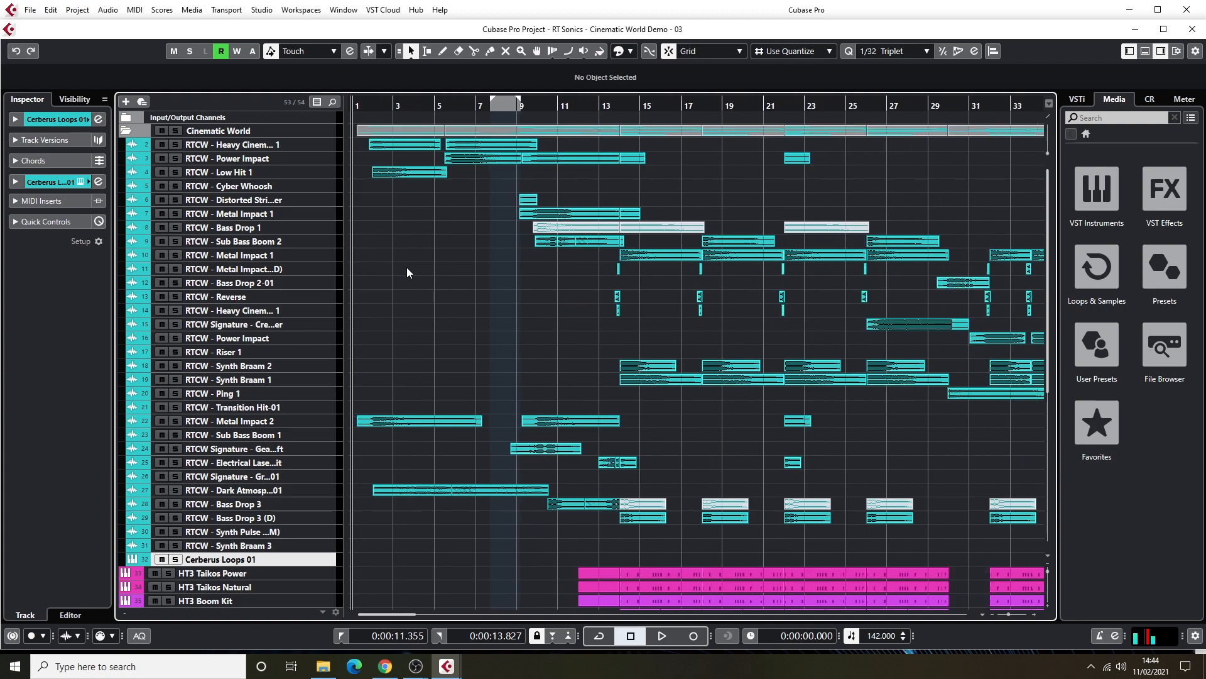
{"action": "left_click", "coordinate": [176, 130]}
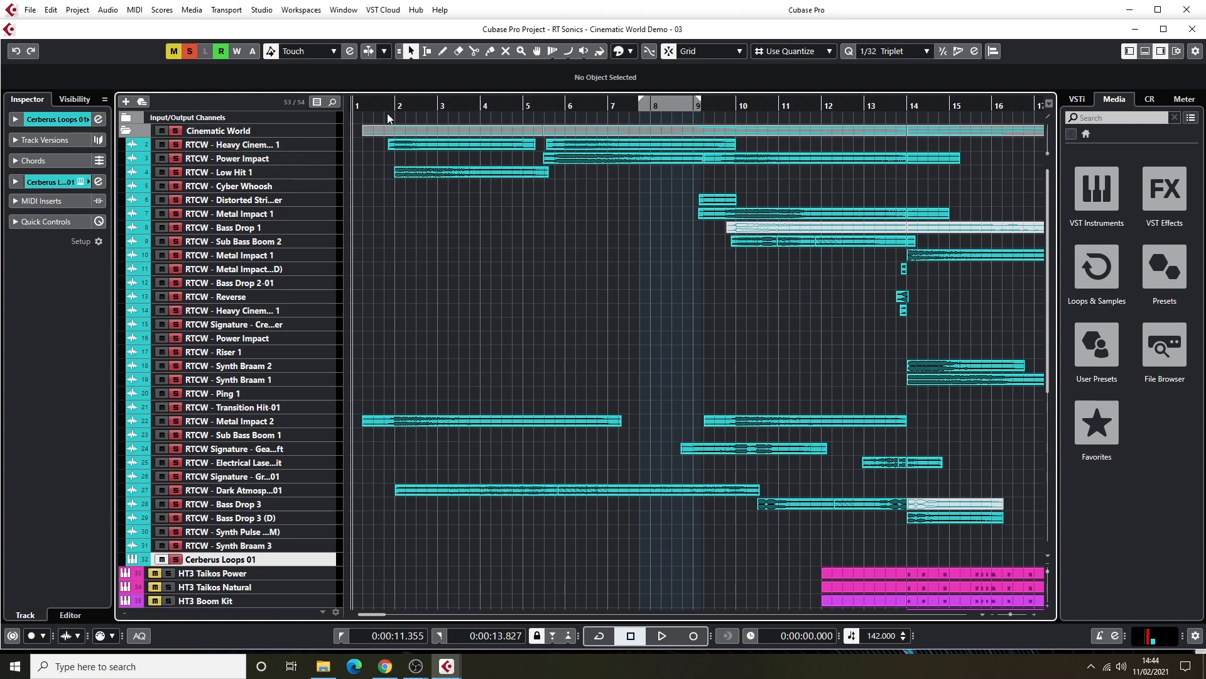
{"action": "left_click_drag", "start_coordinate": [388, 106], "coordinate": [370, 107]}
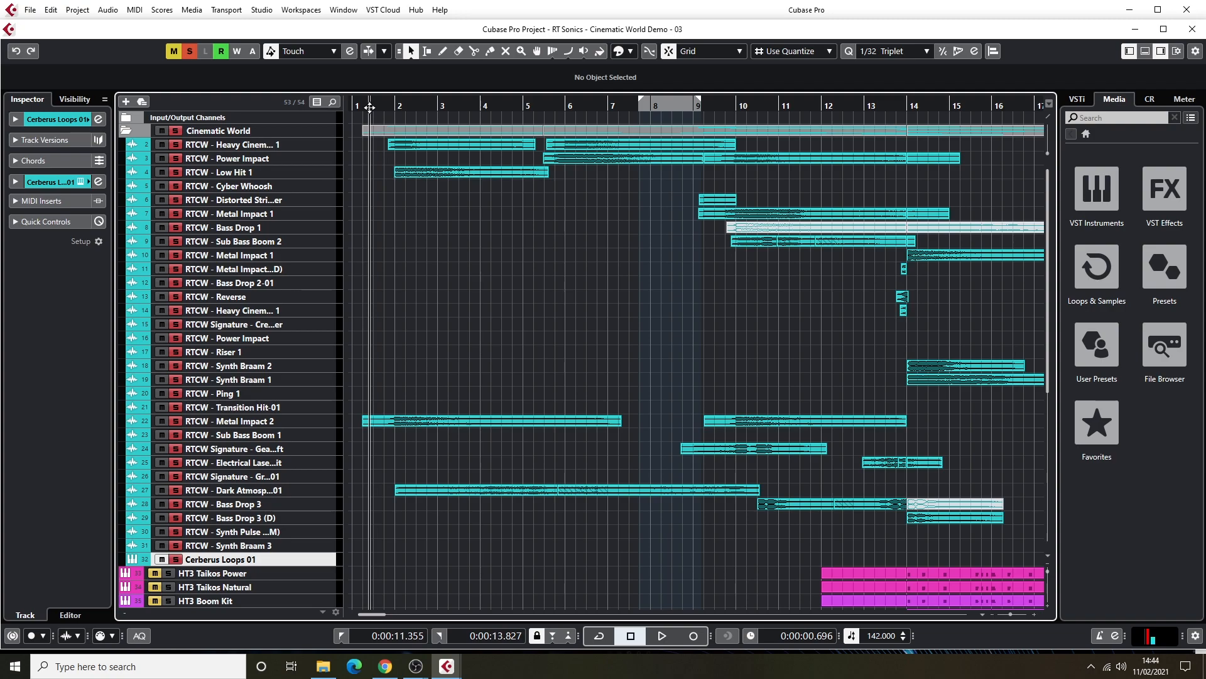
Look over the muted instrument tracks, audition the soloed Cinematic World tracks until about bar 15, stop and clear the solo.
{"action": "scroll", "coordinate": [420, 191], "scroll_direction": "down", "scroll_amount": 5}
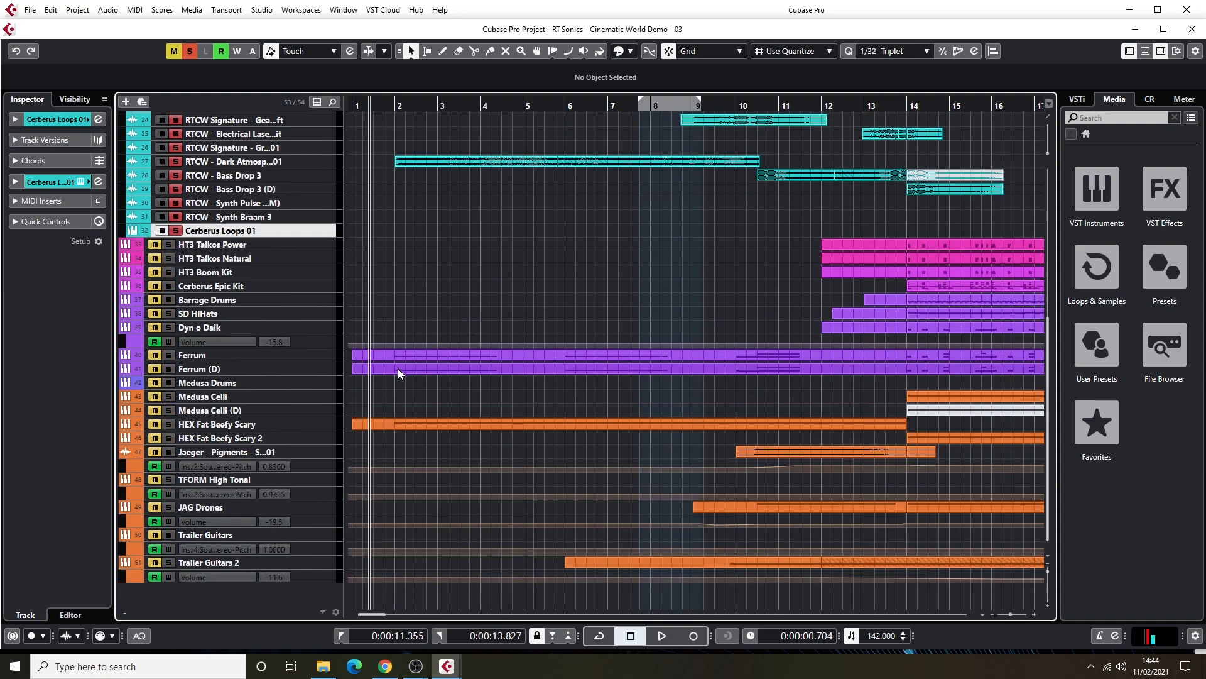
{"action": "scroll", "coordinate": [403, 362], "scroll_direction": "up", "scroll_amount": 5}
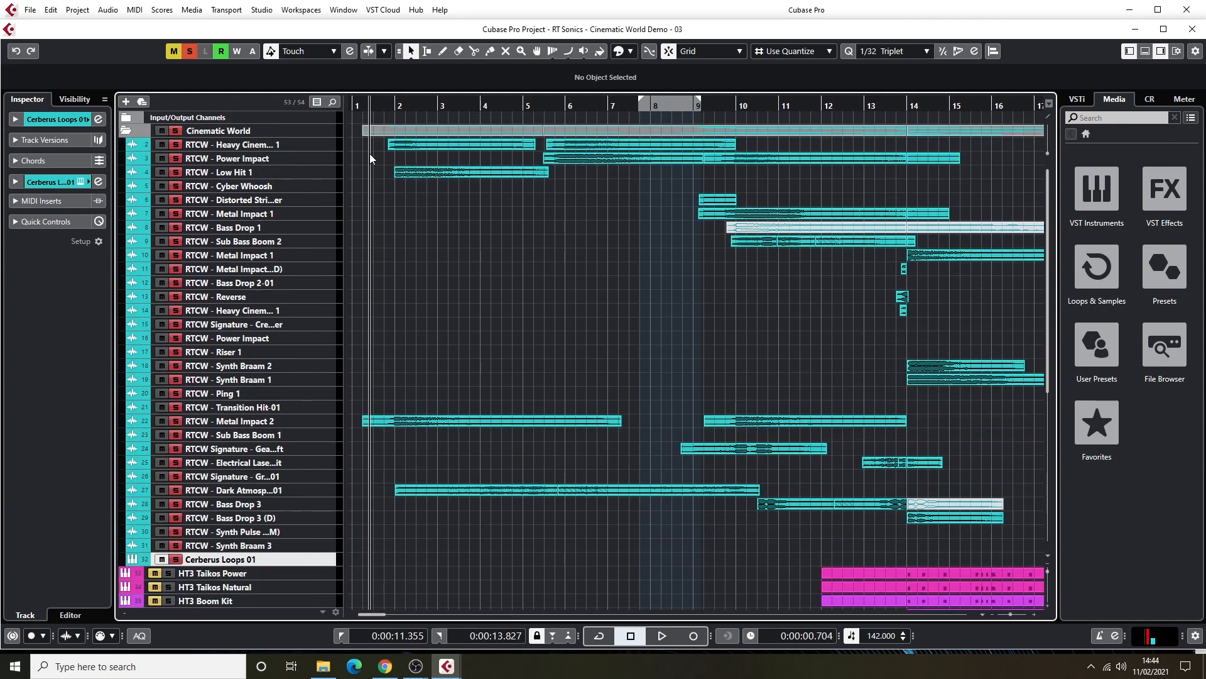
{"action": "scroll", "coordinate": [421, 443], "scroll_direction": "down", "scroll_amount": 5}
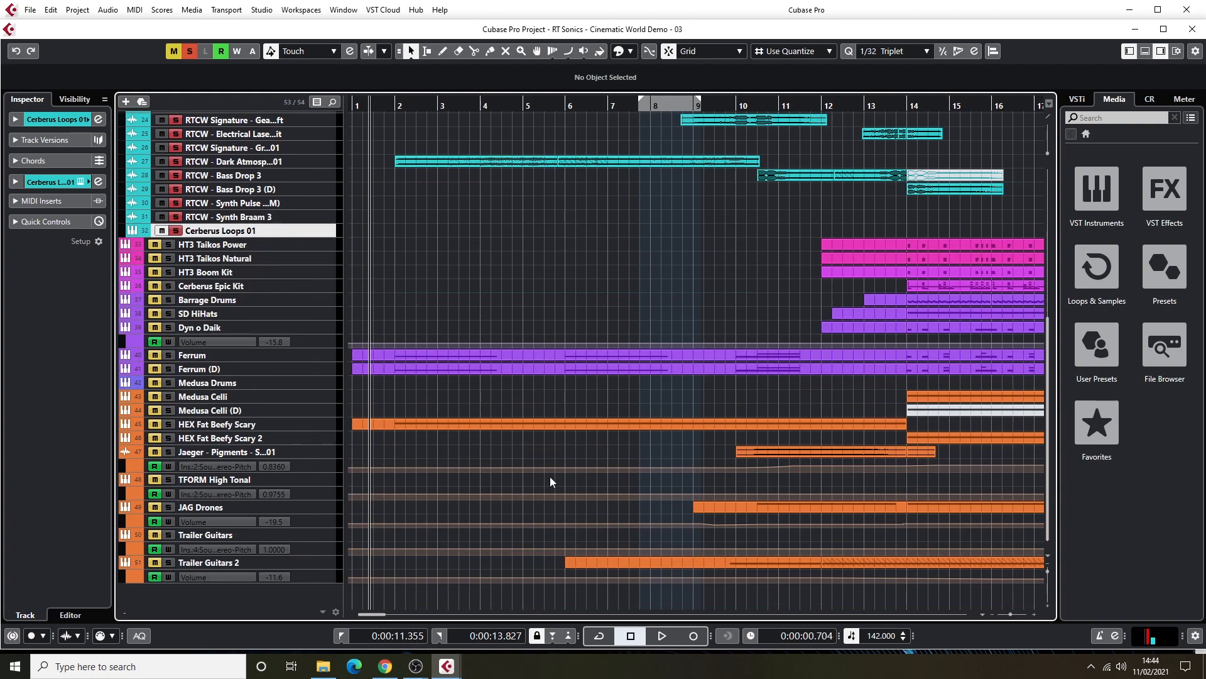
{"action": "scroll", "coordinate": [518, 371], "scroll_direction": "up", "scroll_amount": 5}
{"action": "key", "text": "space"}
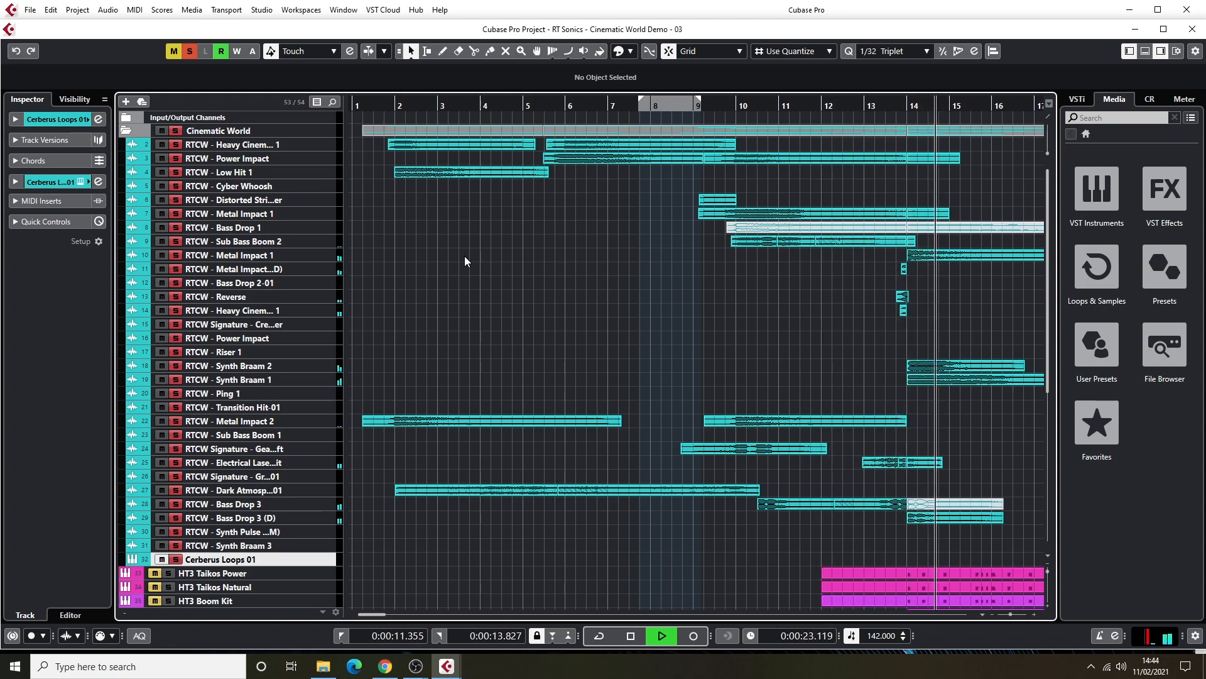
{"action": "key", "text": "space"}
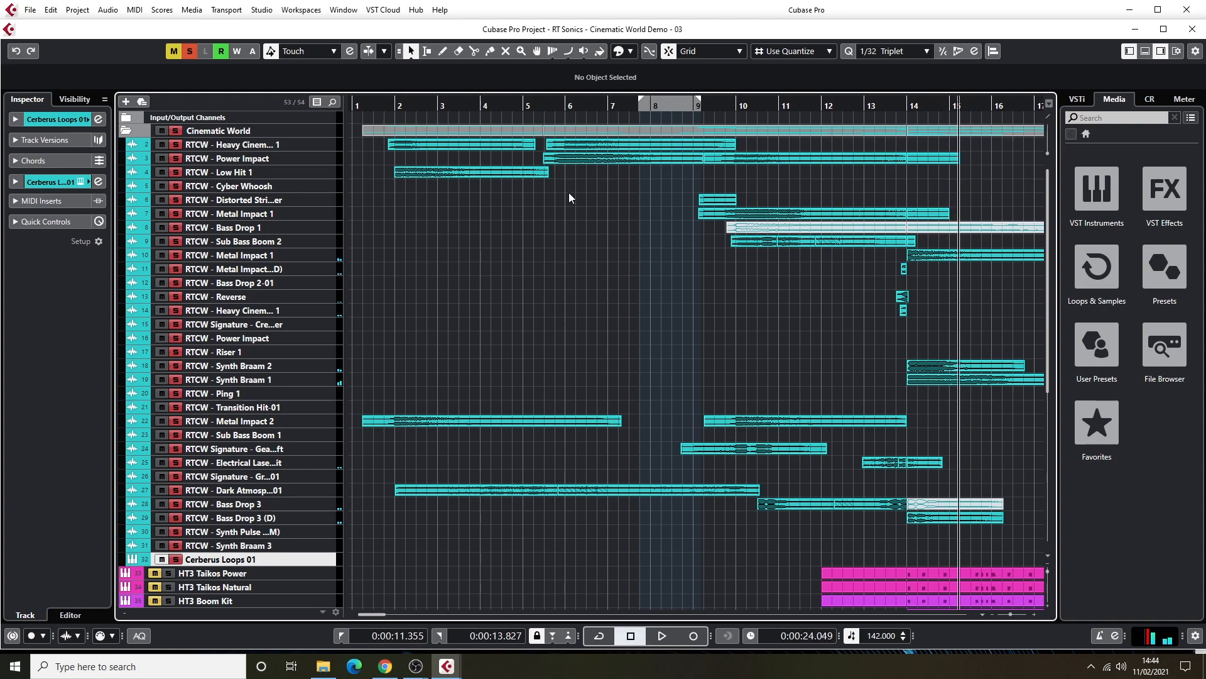
{"action": "left_click", "coordinate": [189, 53]}
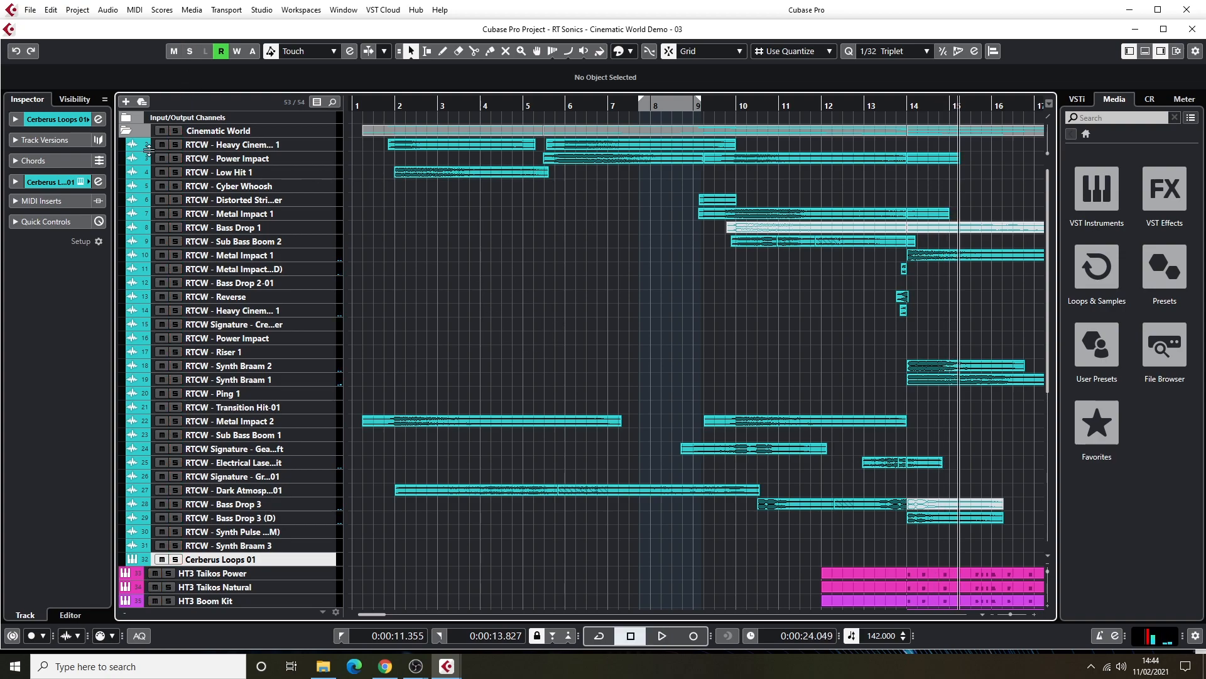
Audition the Low Hit 1, Power Impact and first Heavy Cinematic Hit 1 tracks together in solo, ending with playback stopped and solos cleared.
{"action": "left_click", "coordinate": [174, 172]}
{"action": "left_click", "coordinate": [387, 106]}
{"action": "key", "text": "space"}
{"action": "left_click", "coordinate": [176, 158]}
{"action": "left_click", "coordinate": [177, 145]}
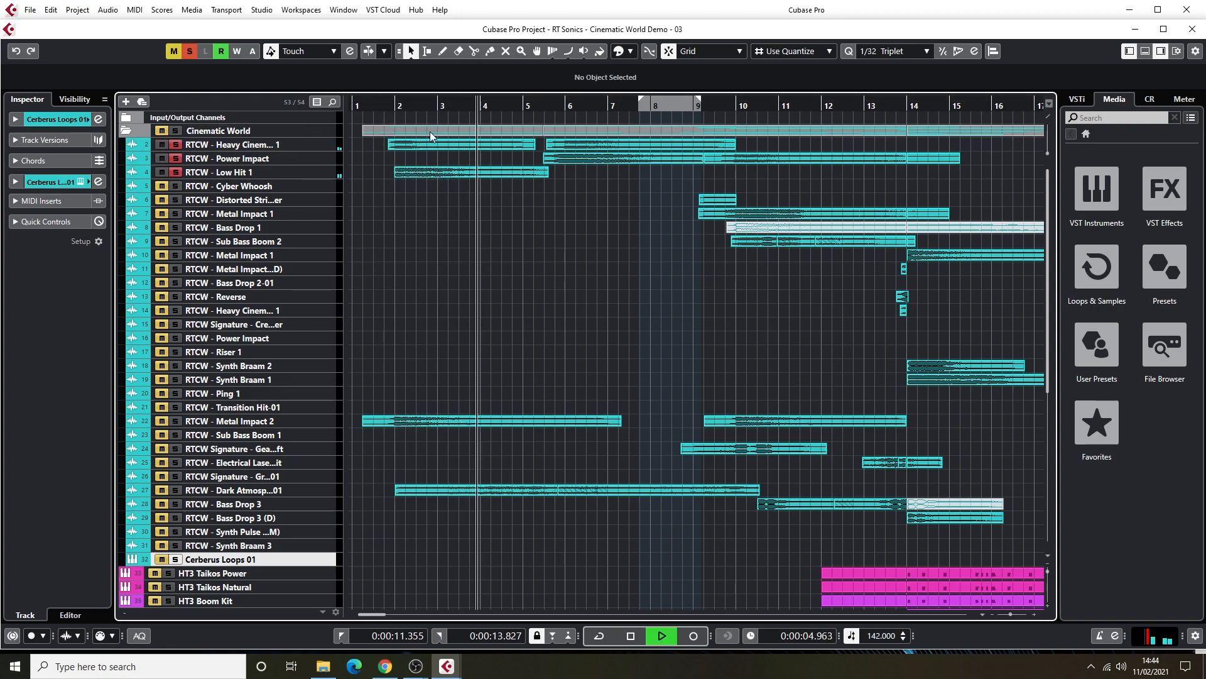
{"action": "left_click_drag", "start_coordinate": [418, 107], "coordinate": [544, 110]}
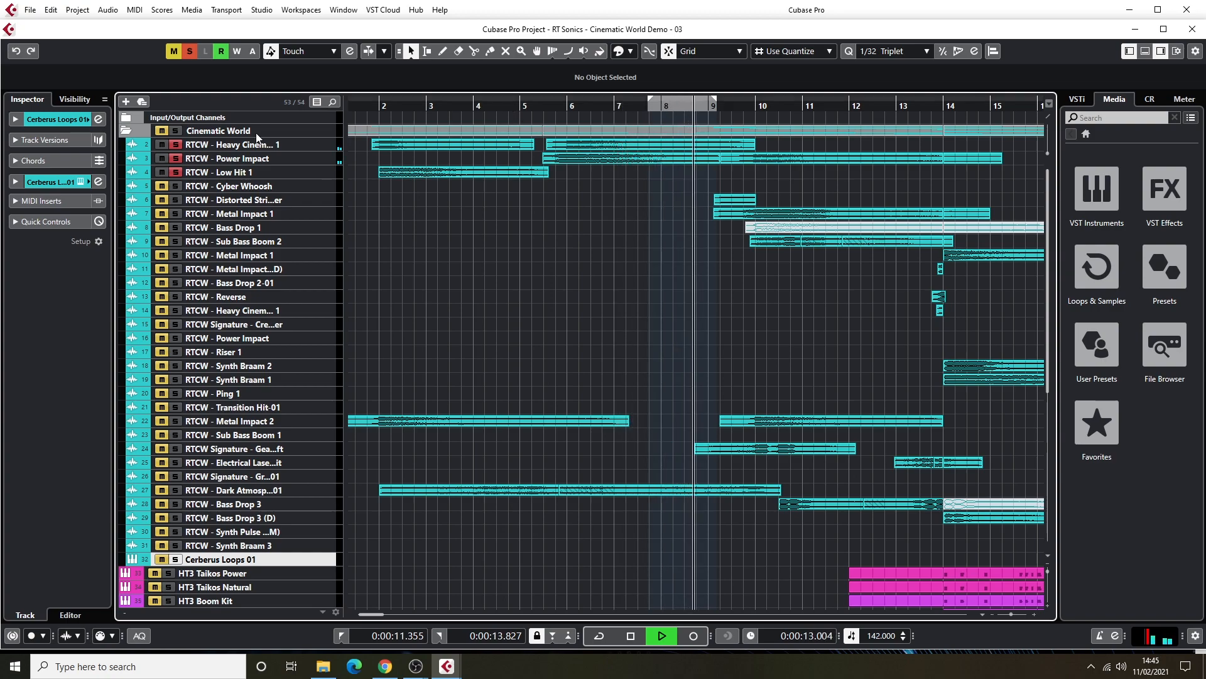
{"action": "key", "text": "space"}
{"action": "left_click", "coordinate": [189, 51]}
{"action": "left_click", "coordinate": [173, 51]}
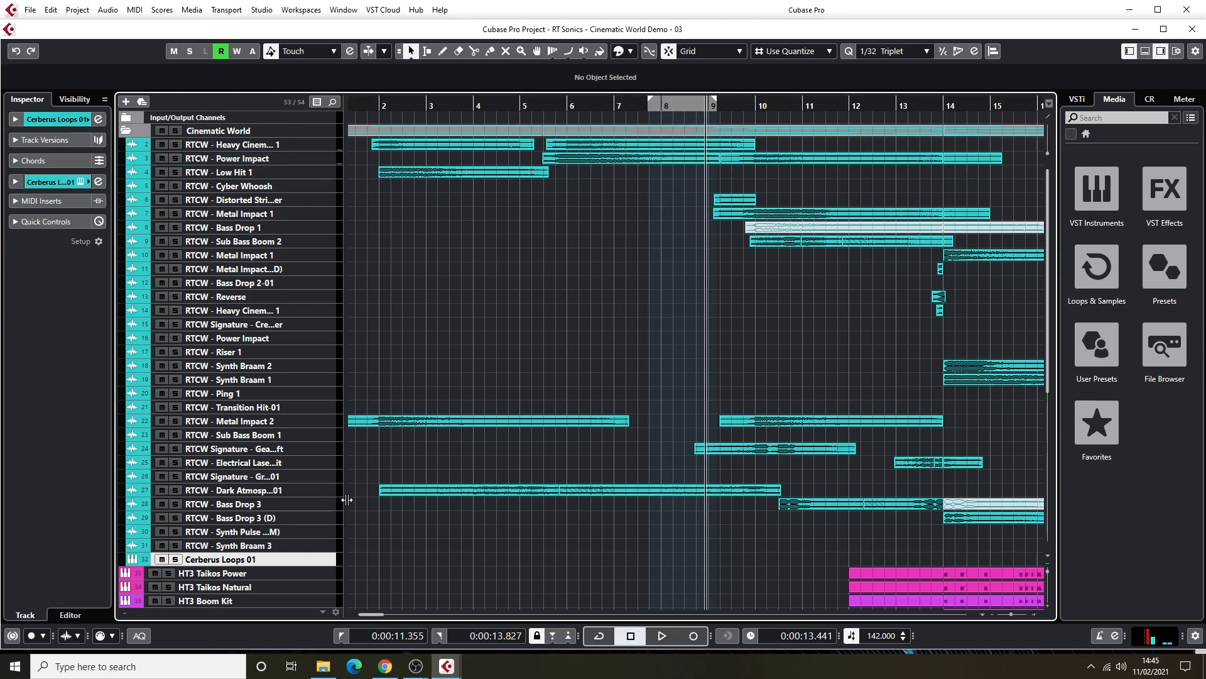
Solo the Dark Atmosphere-01 track, show its Chopper insert effect and move the plug-in window off the arrangement.
{"action": "left_click", "coordinate": [175, 488]}
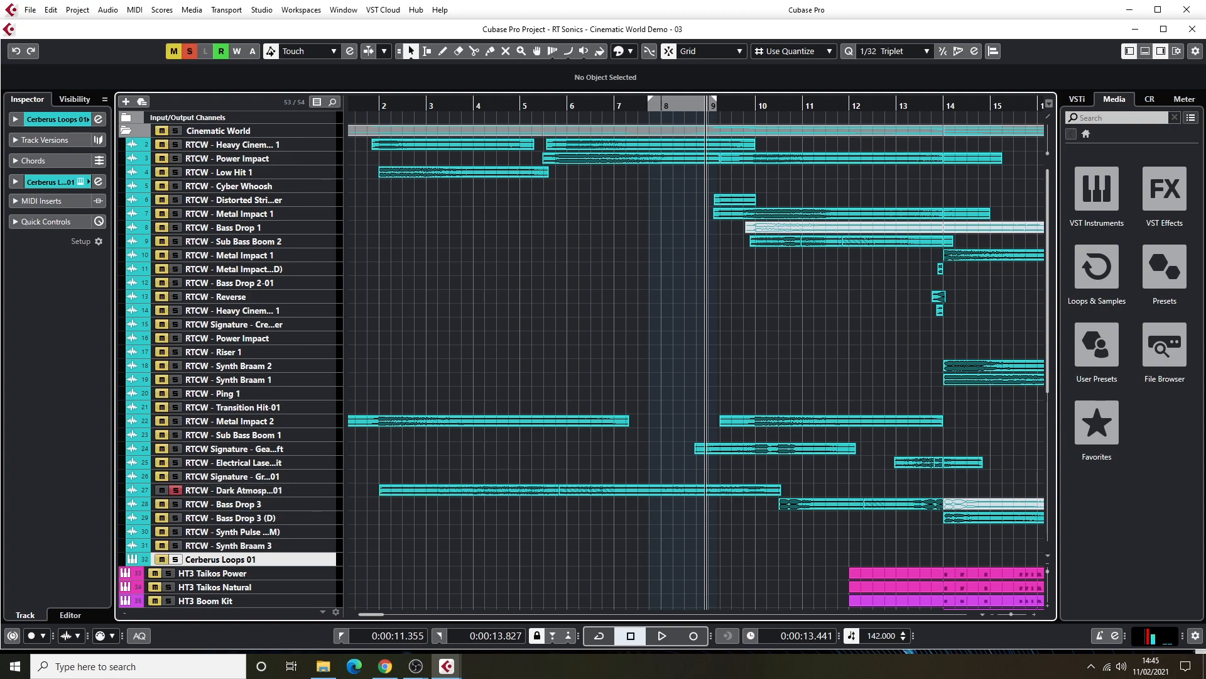
{"action": "left_click", "coordinate": [320, 491]}
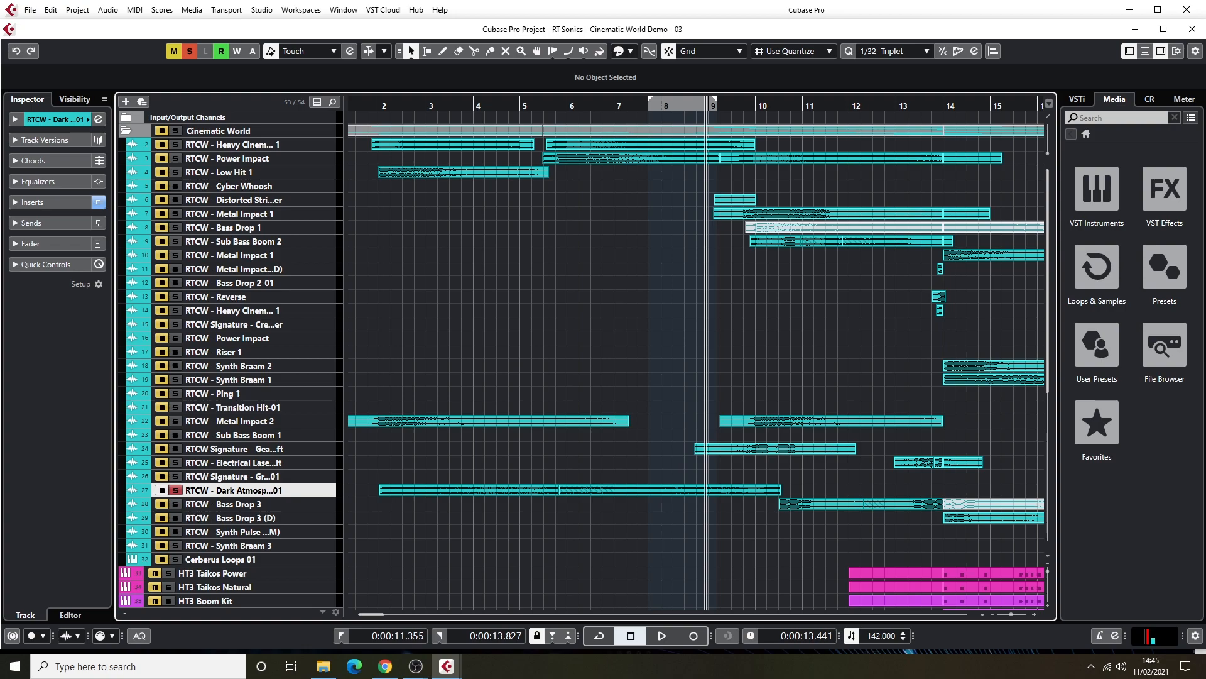
{"action": "key", "text": "F3"}
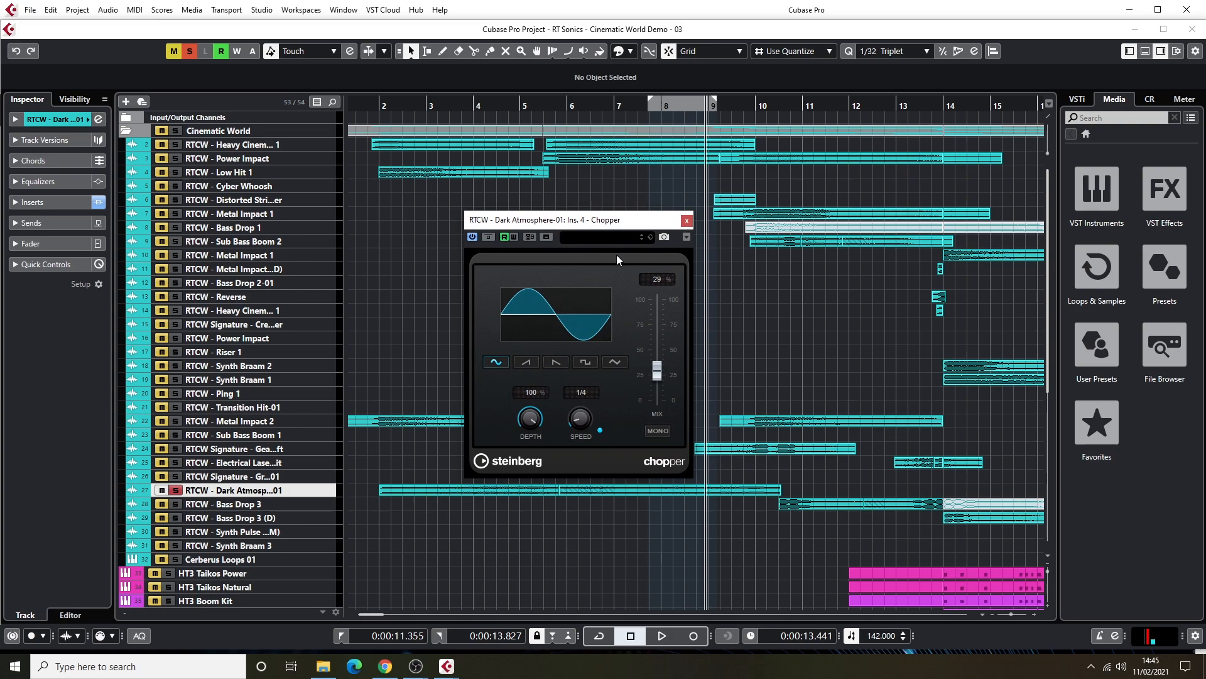
{"action": "left_click_drag", "start_coordinate": [609, 224], "coordinate": [1205, 270]}
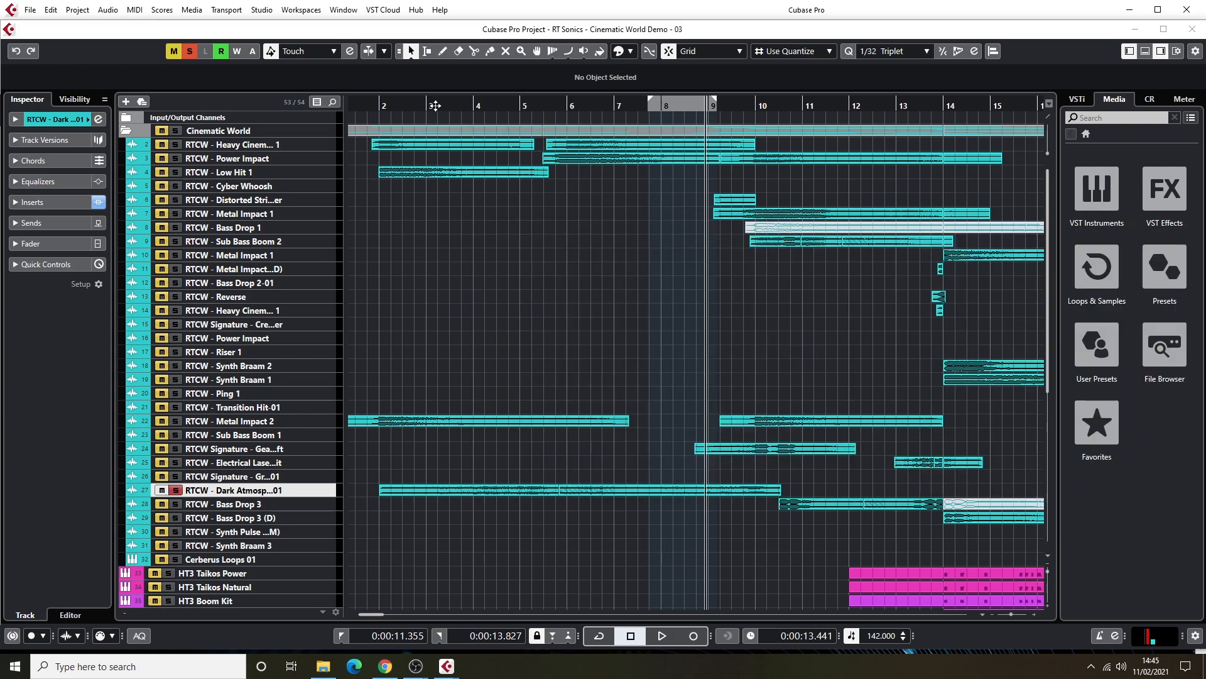
Audition the soloed Dark Atmosphere-01 track from bar 2, stop playback and unsolo it.
{"action": "left_click", "coordinate": [383, 106]}
{"action": "key", "text": "space"}
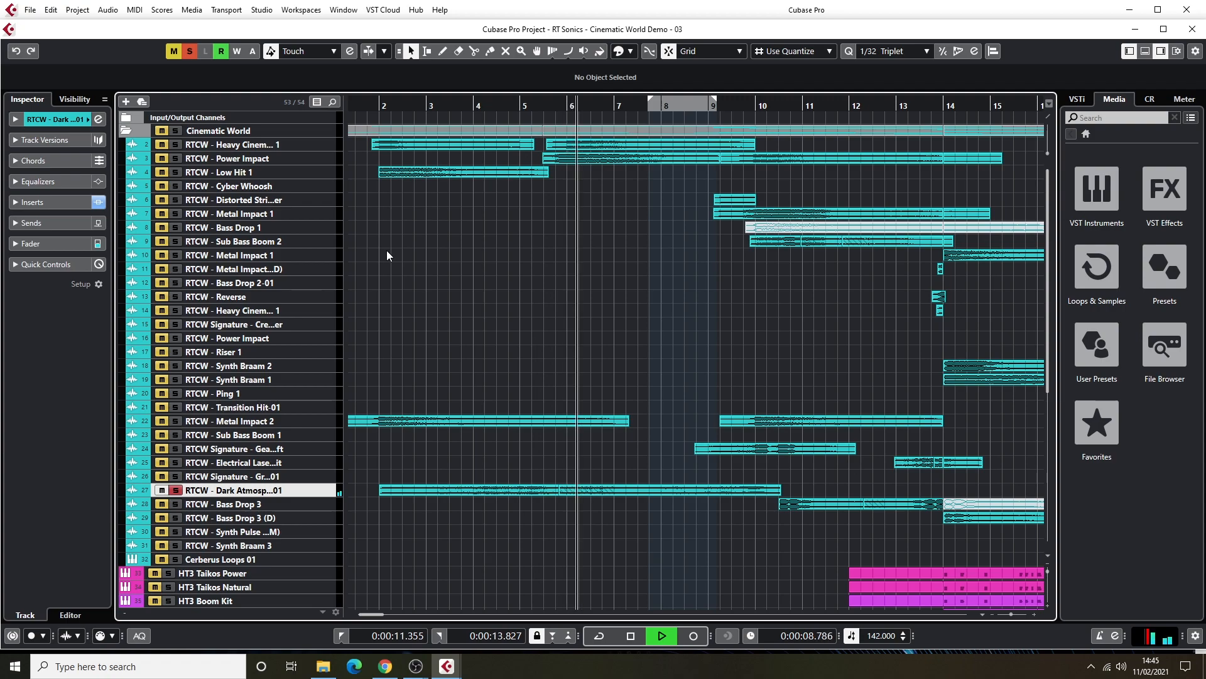
{"action": "key", "text": "space"}
{"action": "left_click", "coordinate": [177, 492]}
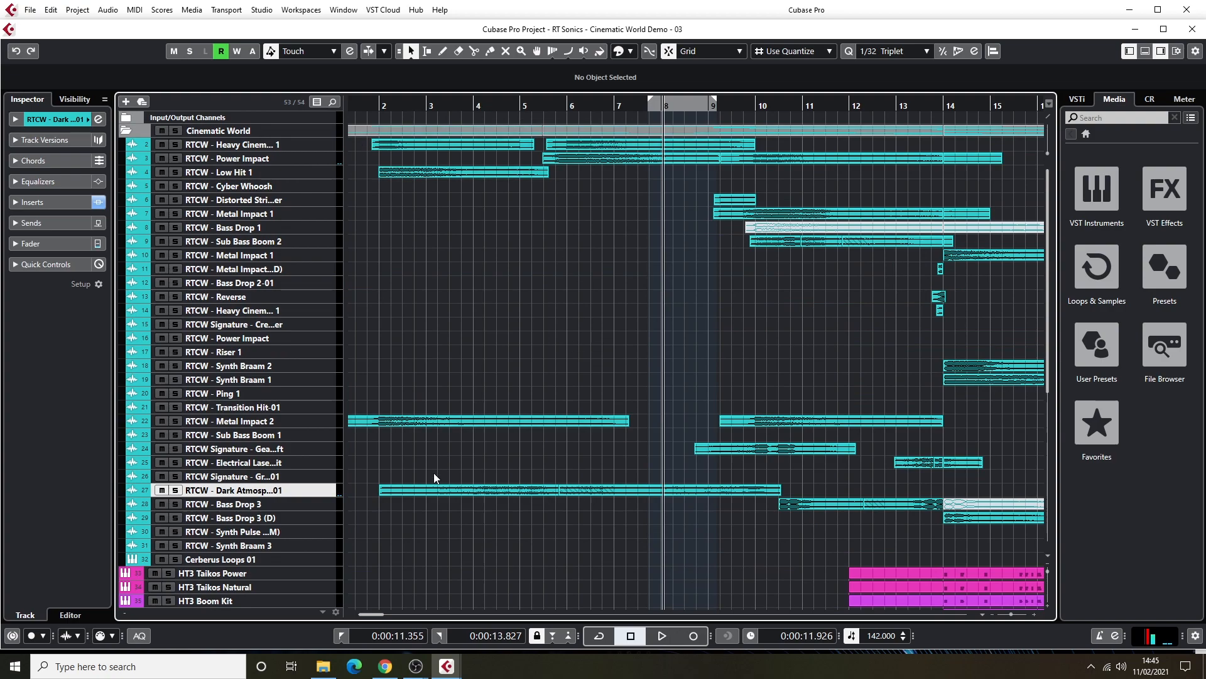
Solo the Cinematic World folder, audition it from just after bar 9 and again from before bar 14, stop and clear the solo.
{"action": "left_click", "coordinate": [175, 131]}
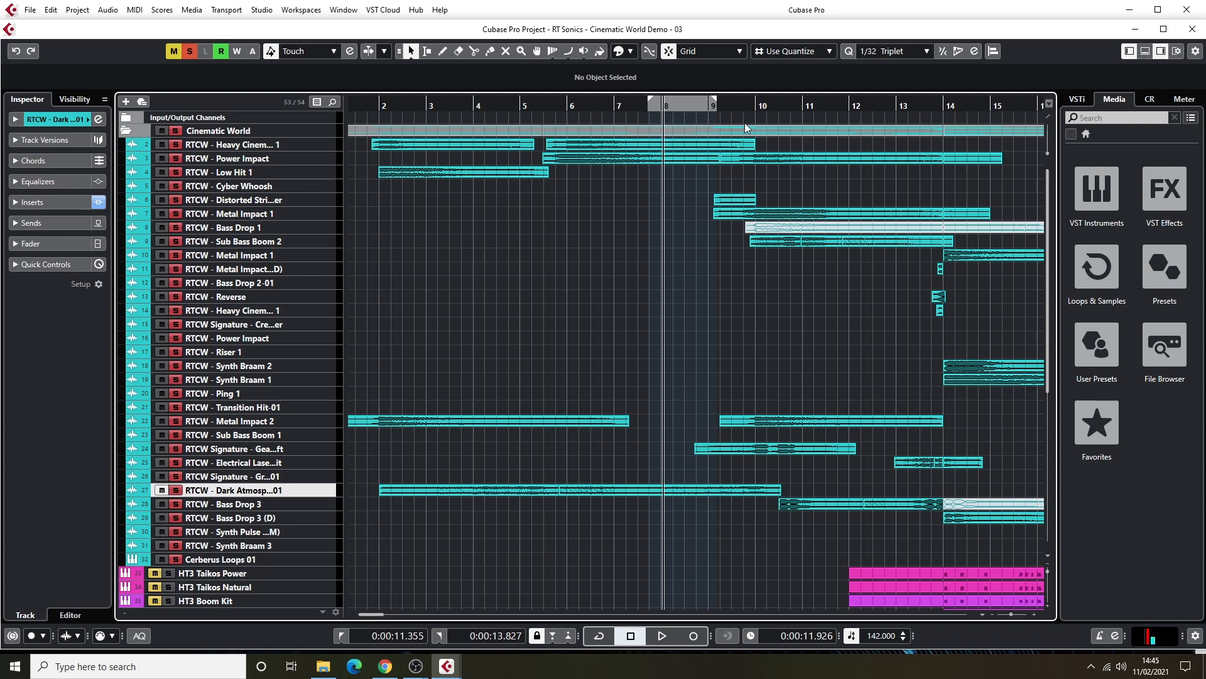
{"action": "left_click", "coordinate": [733, 103]}
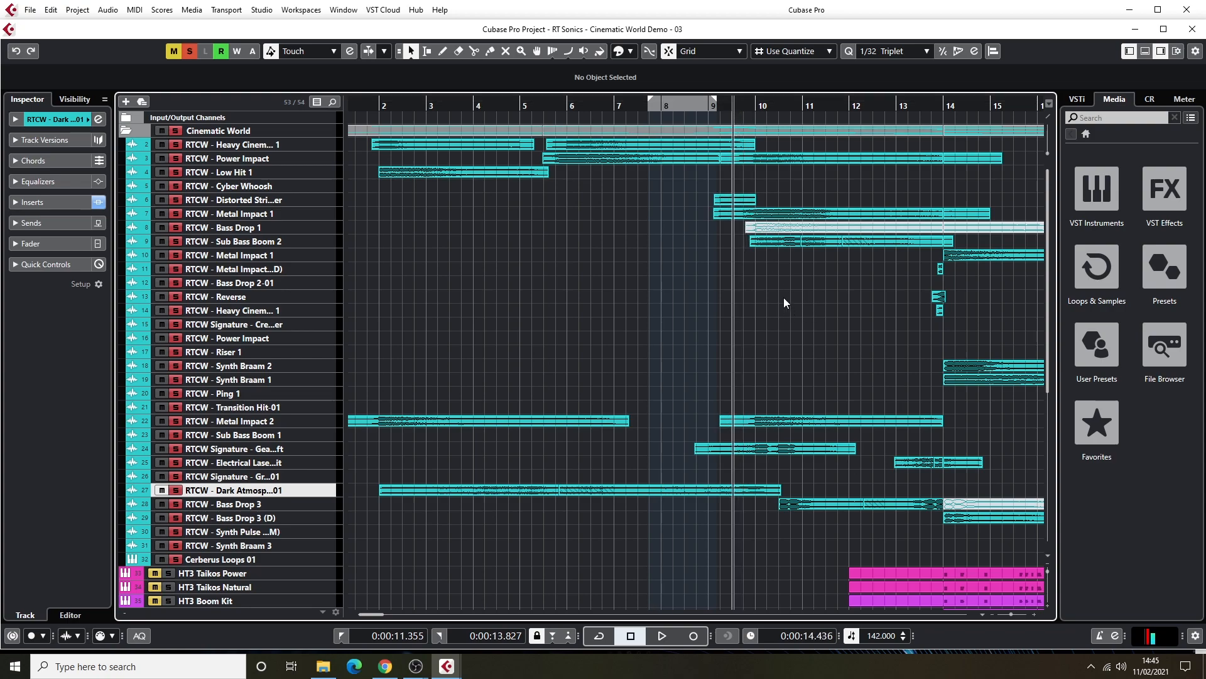
{"action": "key", "text": "space"}
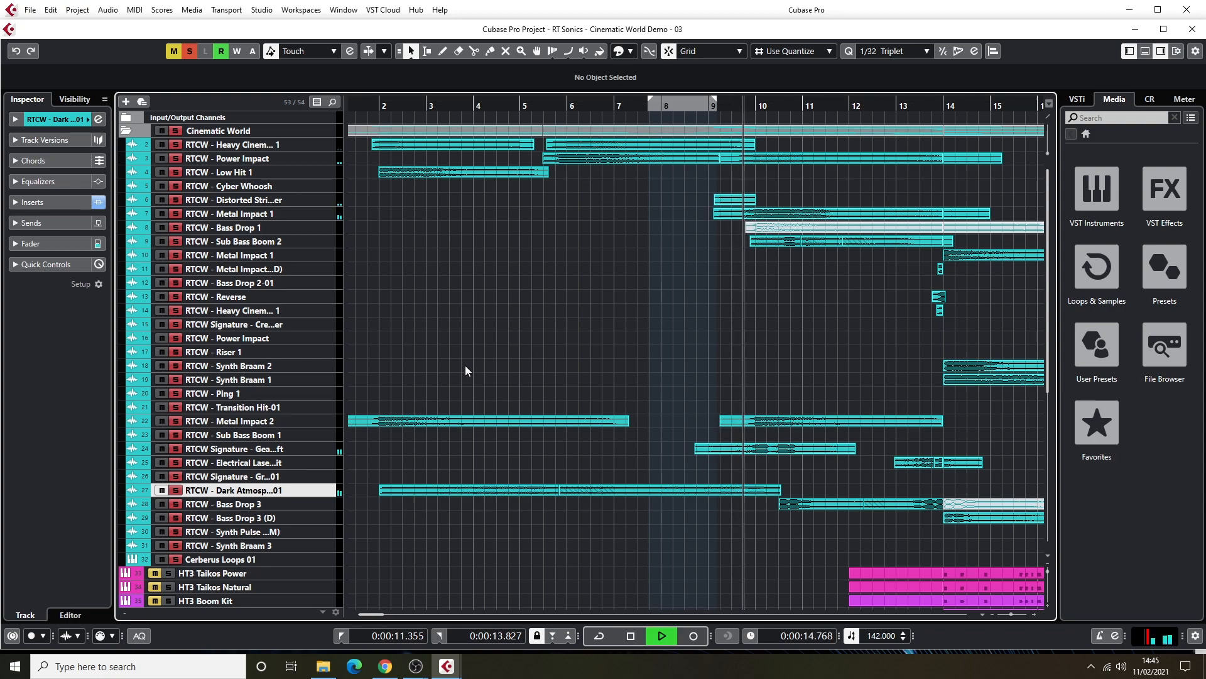
{"action": "left_click", "coordinate": [930, 104]}
{"action": "left_click", "coordinate": [920, 104]}
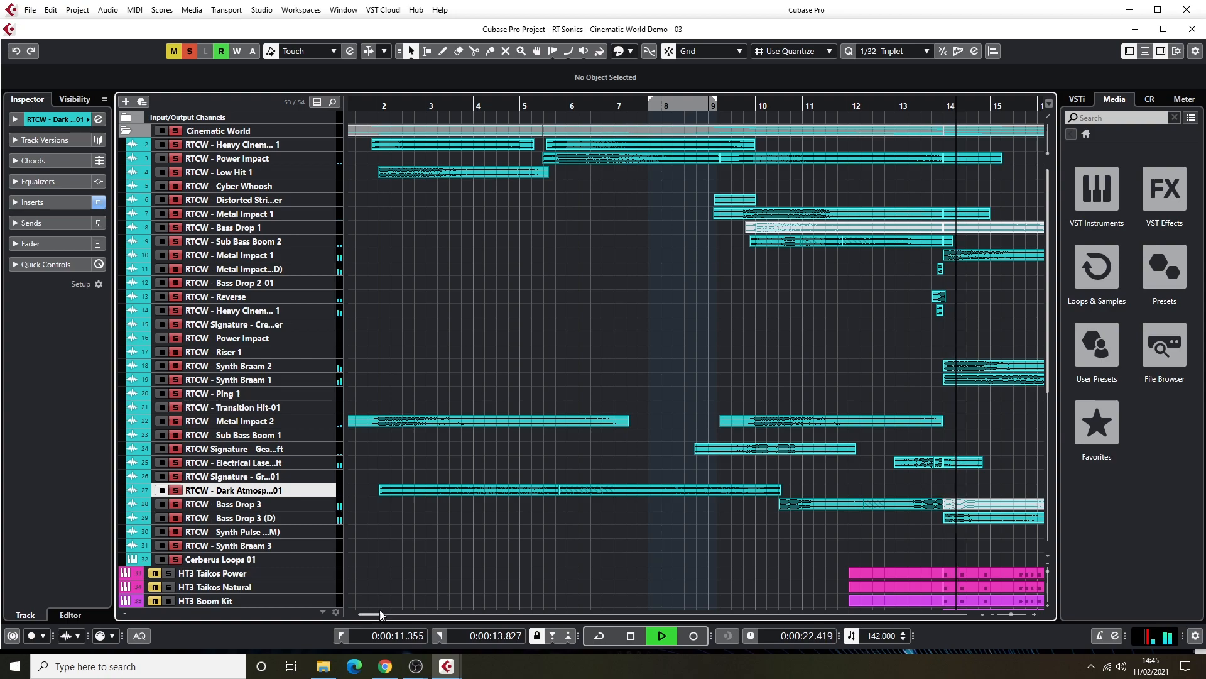
{"action": "left_click_drag", "start_coordinate": [383, 614], "coordinate": [393, 613]}
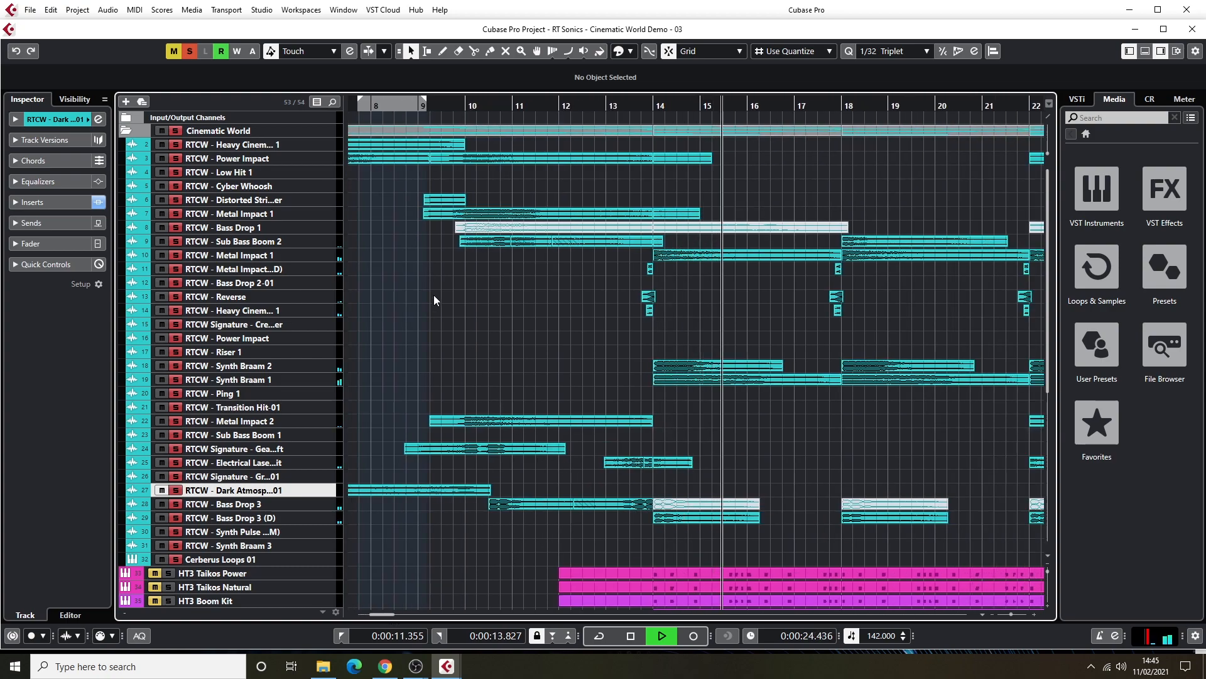
{"action": "key", "text": "space"}
{"action": "left_click", "coordinate": [185, 52]}
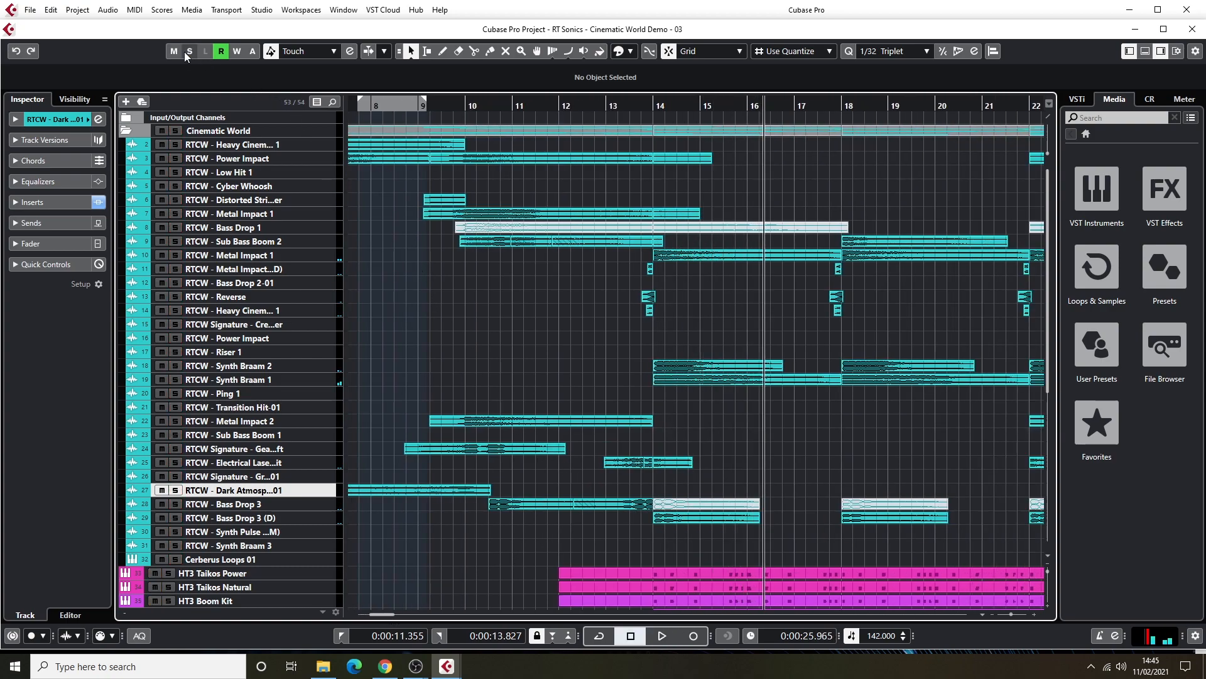
Solo the Synth Braam 2 and Synth Braam 1 tracks, audition them from before bar 14, stop playback and clear the solos.
{"action": "left_click", "coordinate": [177, 365]}
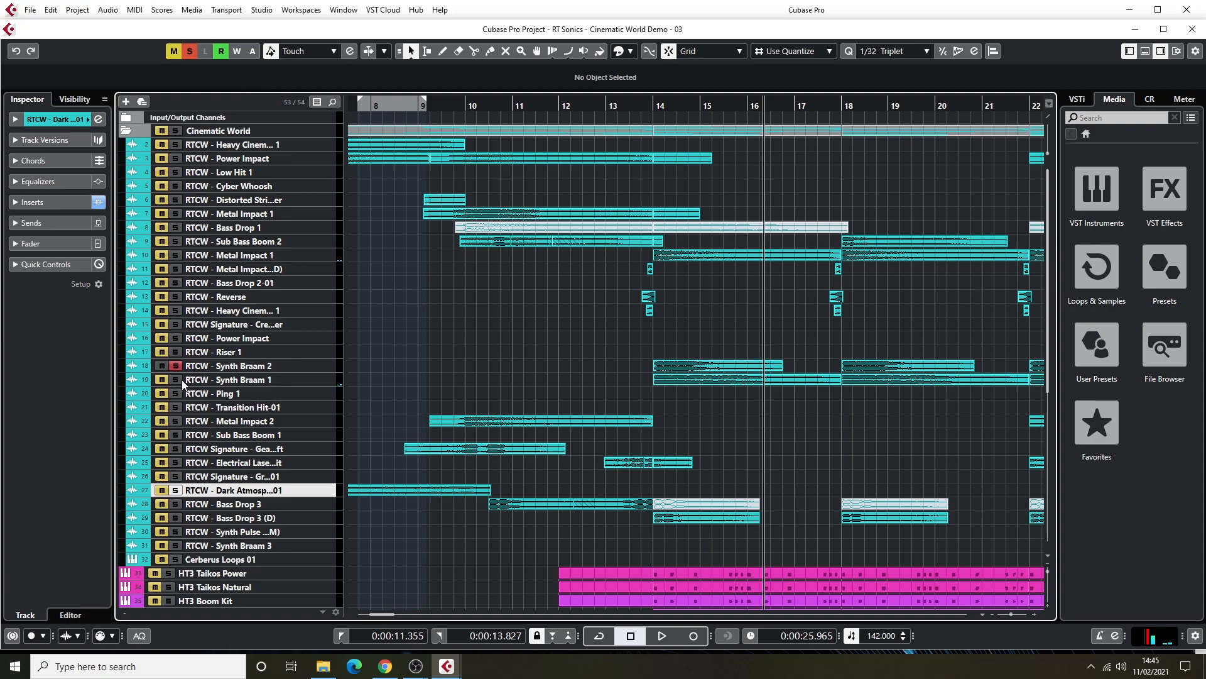
{"action": "left_click", "coordinate": [630, 106]}
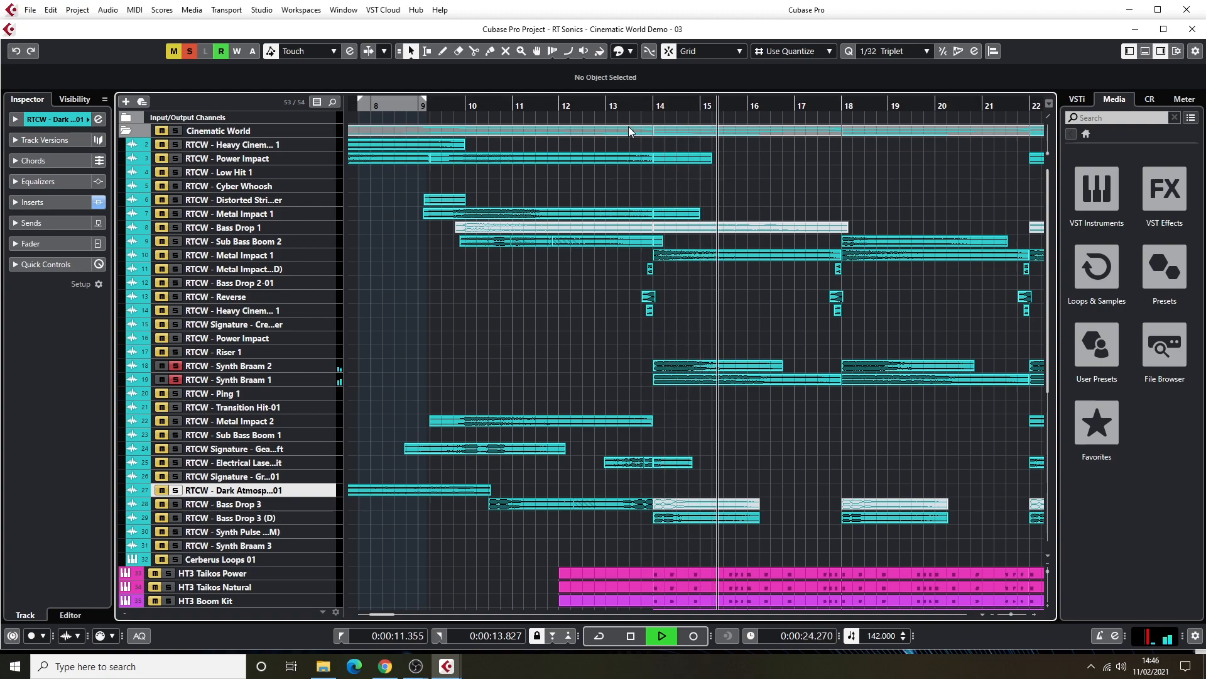
{"action": "key", "text": "space"}
{"action": "left_click", "coordinate": [316, 372]}
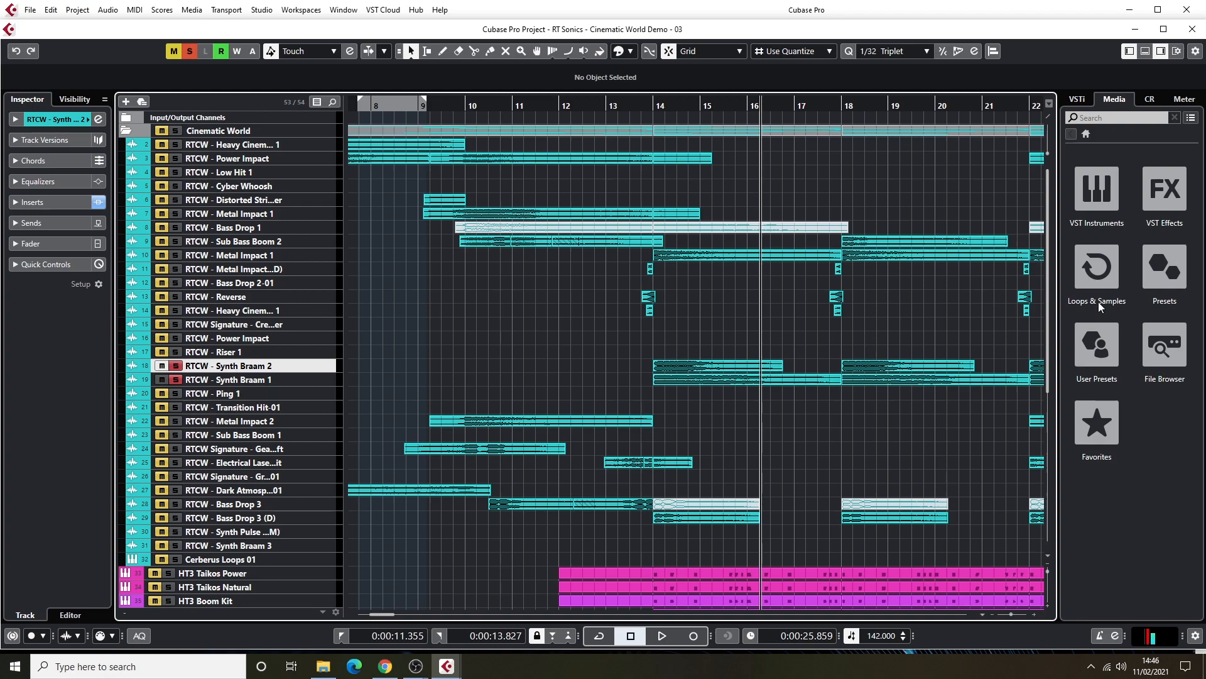
{"action": "left_click", "coordinate": [176, 379]}
Solo the Metal Impact 1 track on row 10, audition it from around bar 14 and stop playback.
{"action": "left_click", "coordinate": [176, 255]}
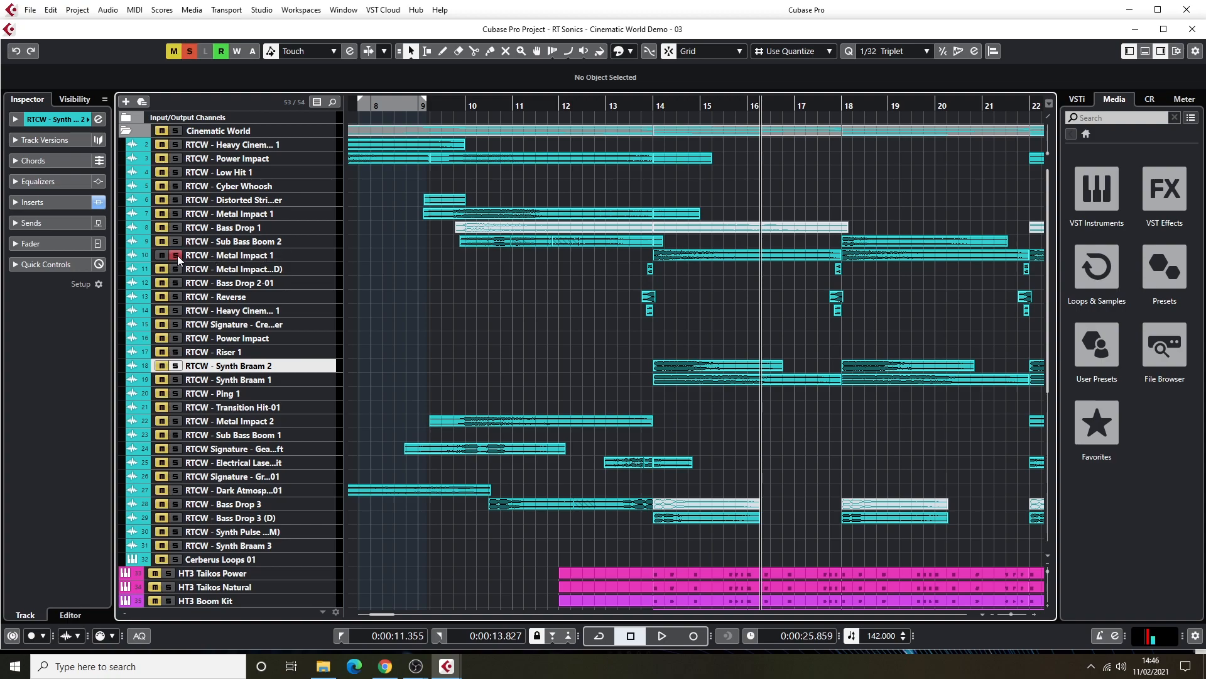
{"action": "left_click_drag", "start_coordinate": [639, 104], "coordinate": [658, 104]}
{"action": "key", "text": "space"}
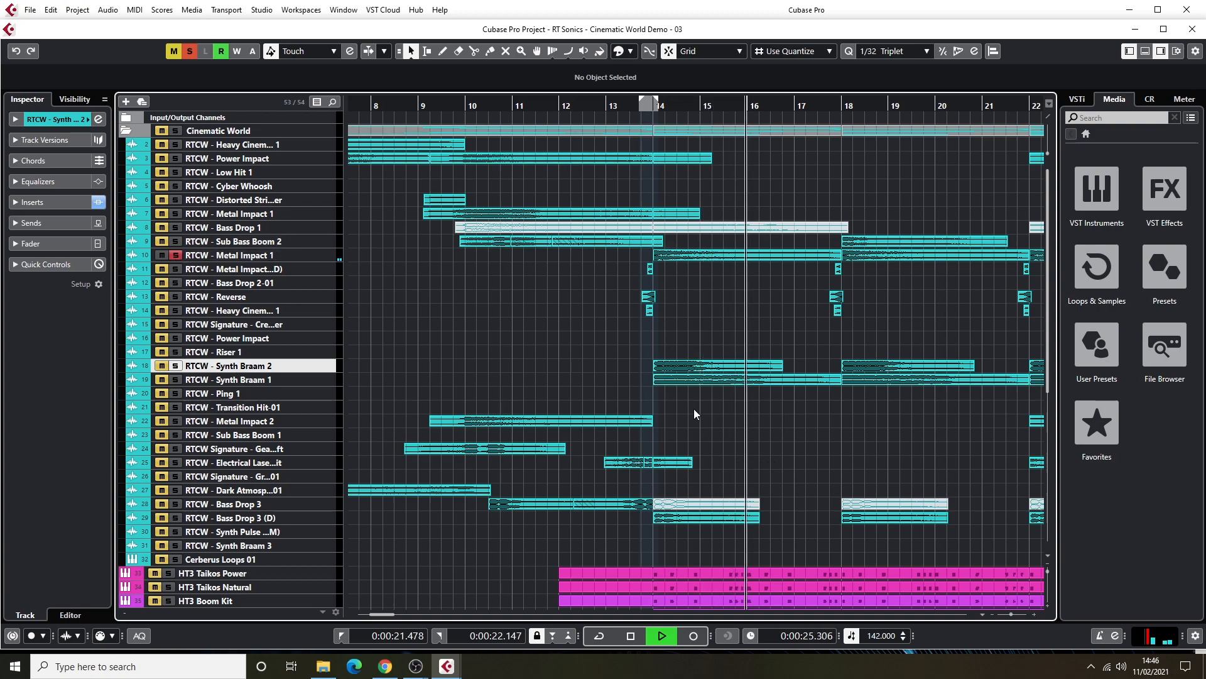
{"action": "scroll", "coordinate": [699, 417], "scroll_direction": "down", "scroll_amount": 5}
{"action": "scroll", "coordinate": [458, 334], "scroll_direction": "up", "scroll_amount": 5}
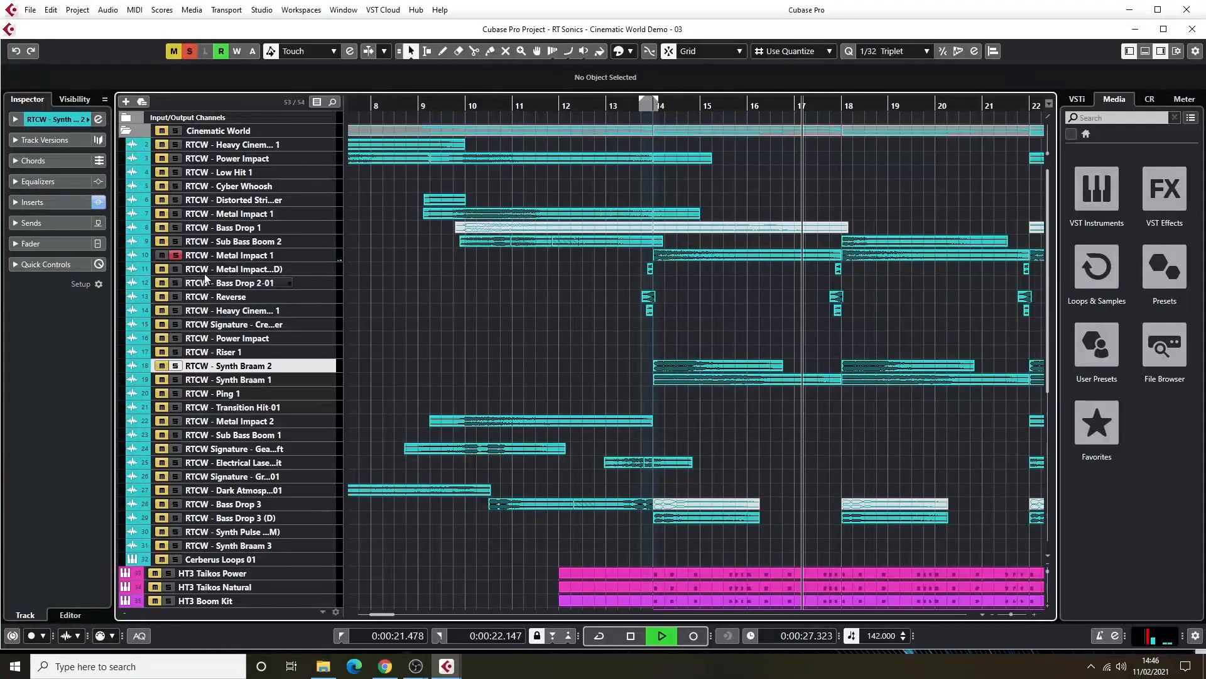
{"action": "key", "text": "space"}
Solo the whole Cinematic World folder, audition it from before bar 14 until just past bar 30, and stop playback.
{"action": "left_click", "coordinate": [174, 132]}
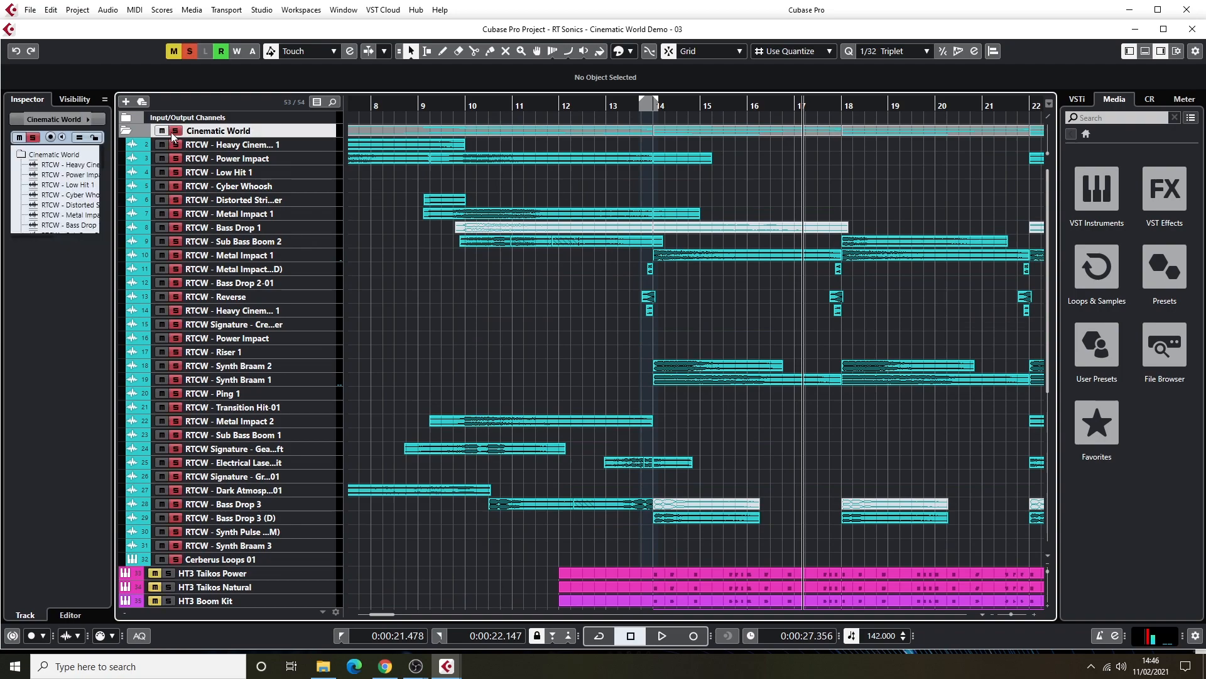
{"action": "left_click", "coordinate": [634, 106]}
{"action": "key", "text": "space"}
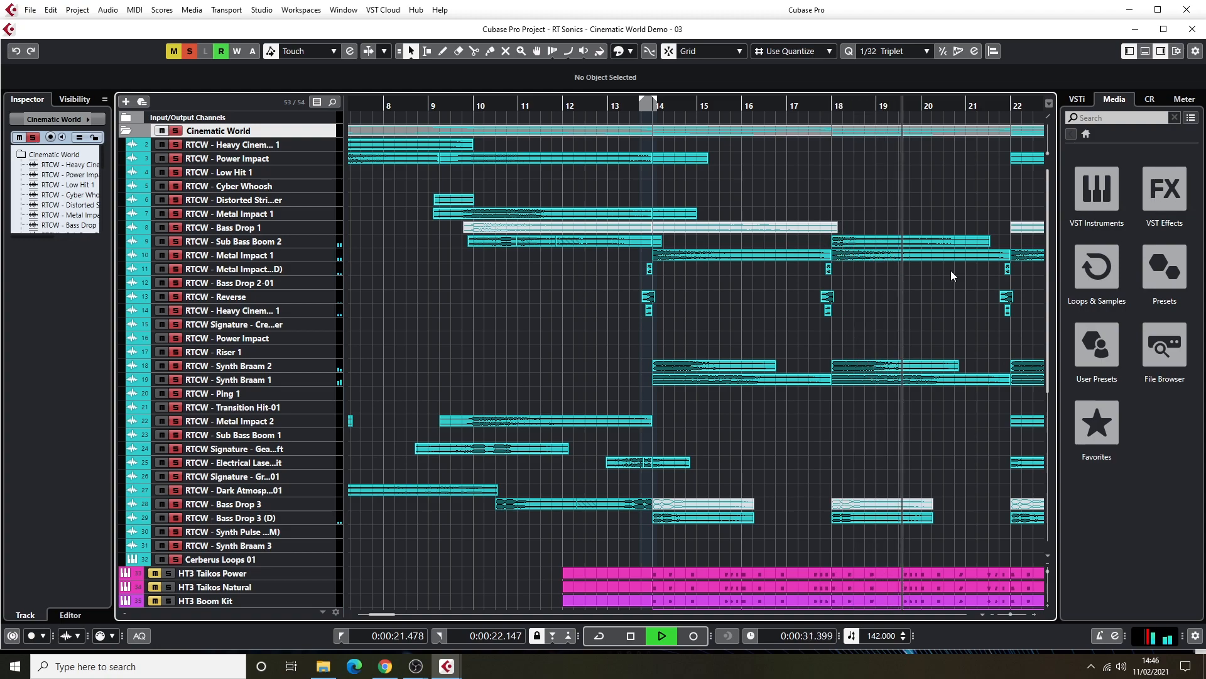
{"action": "left_click_drag", "start_coordinate": [385, 615], "coordinate": [408, 617]}
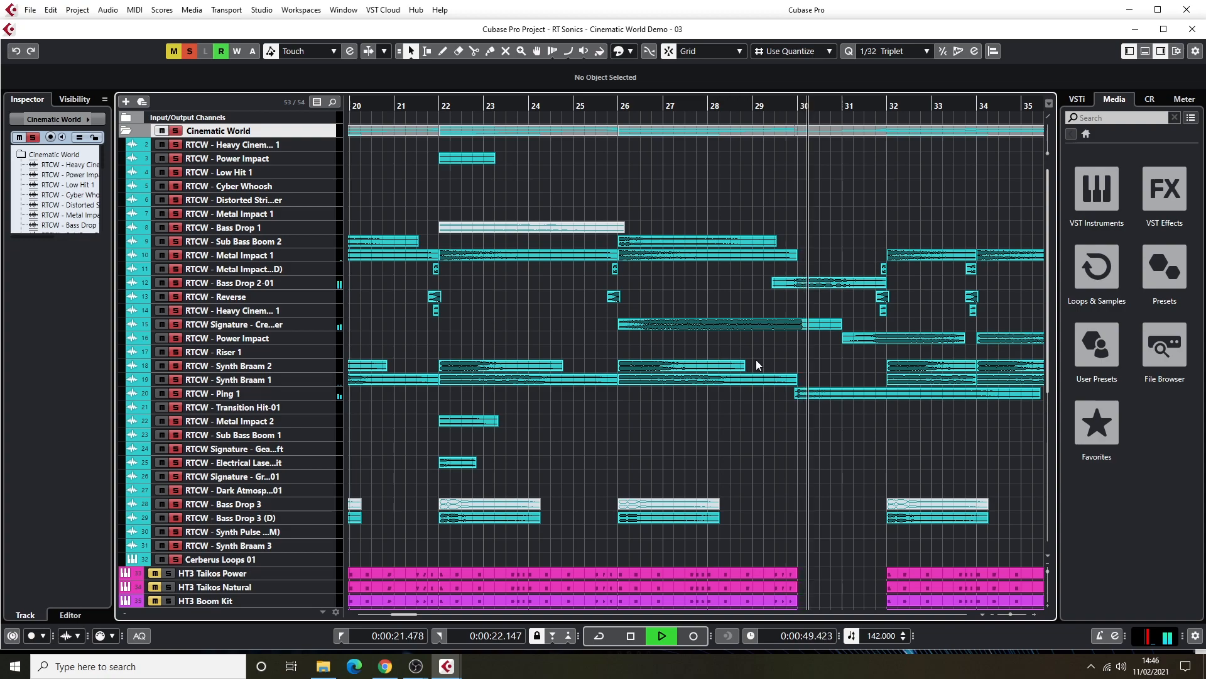
{"action": "key", "text": "space"}
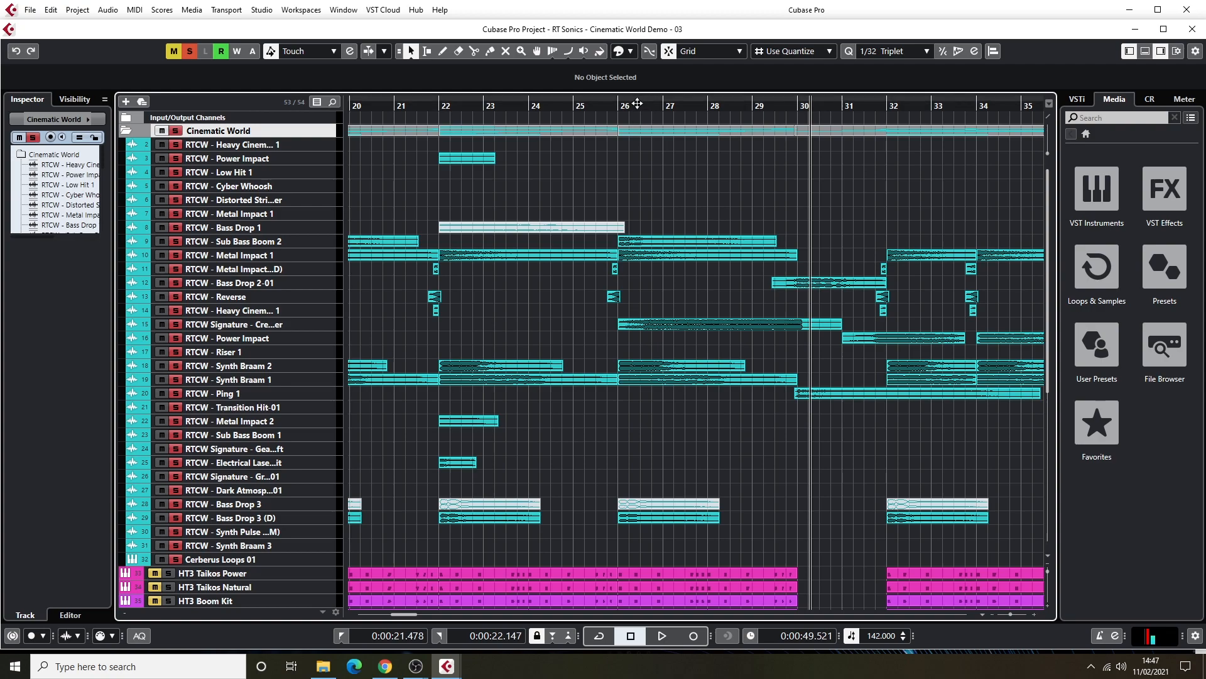
Audition the soloed Cinematic World folder from around bar 26 until past bar 31, stop playback and clear the solo.
{"action": "left_click_drag", "start_coordinate": [625, 106], "coordinate": [614, 107]}
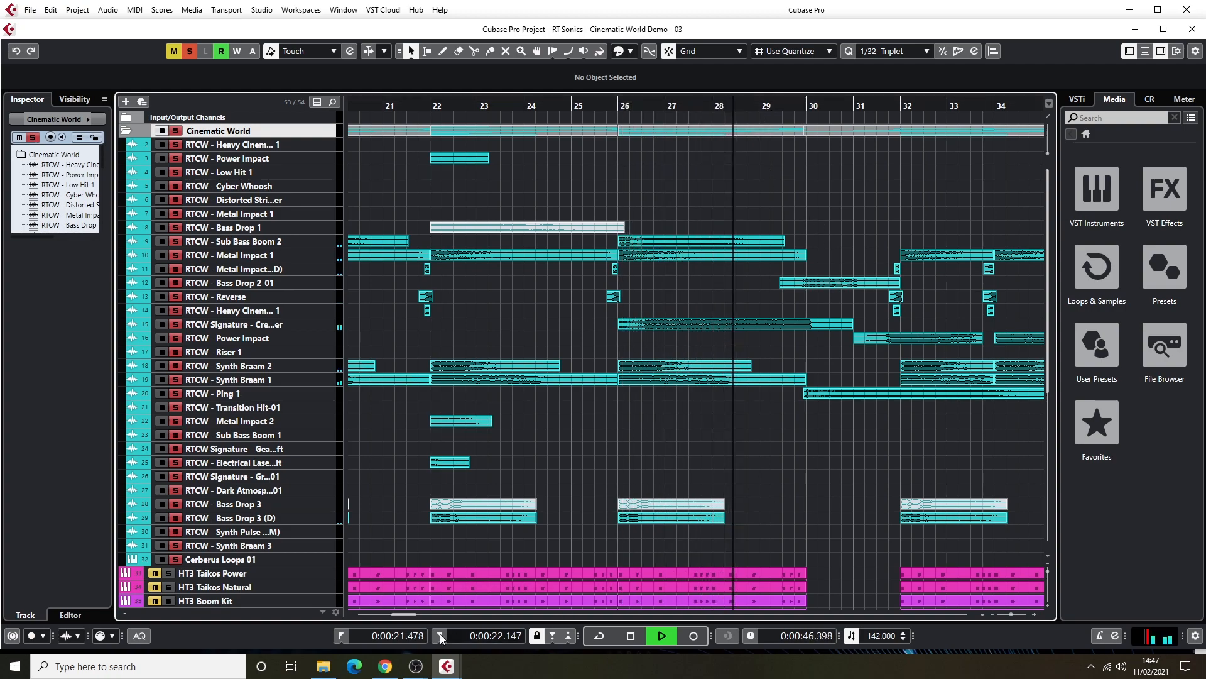
{"action": "left_click_drag", "start_coordinate": [405, 615], "coordinate": [414, 615]}
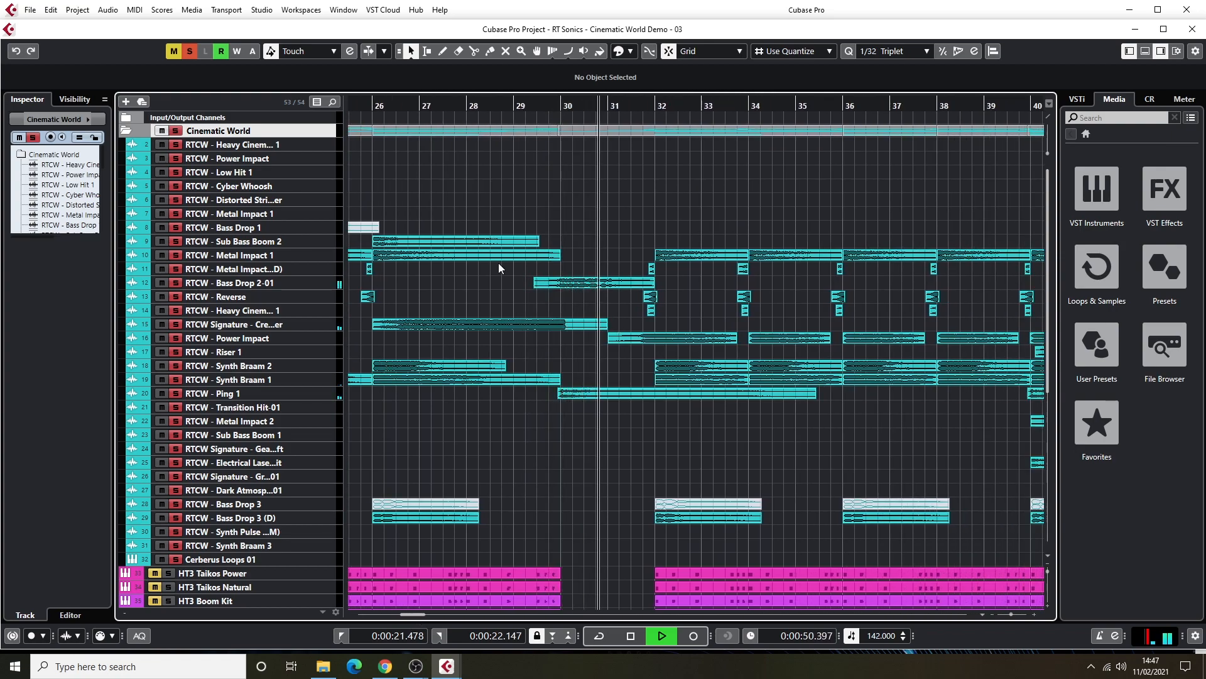
{"action": "key", "text": "space"}
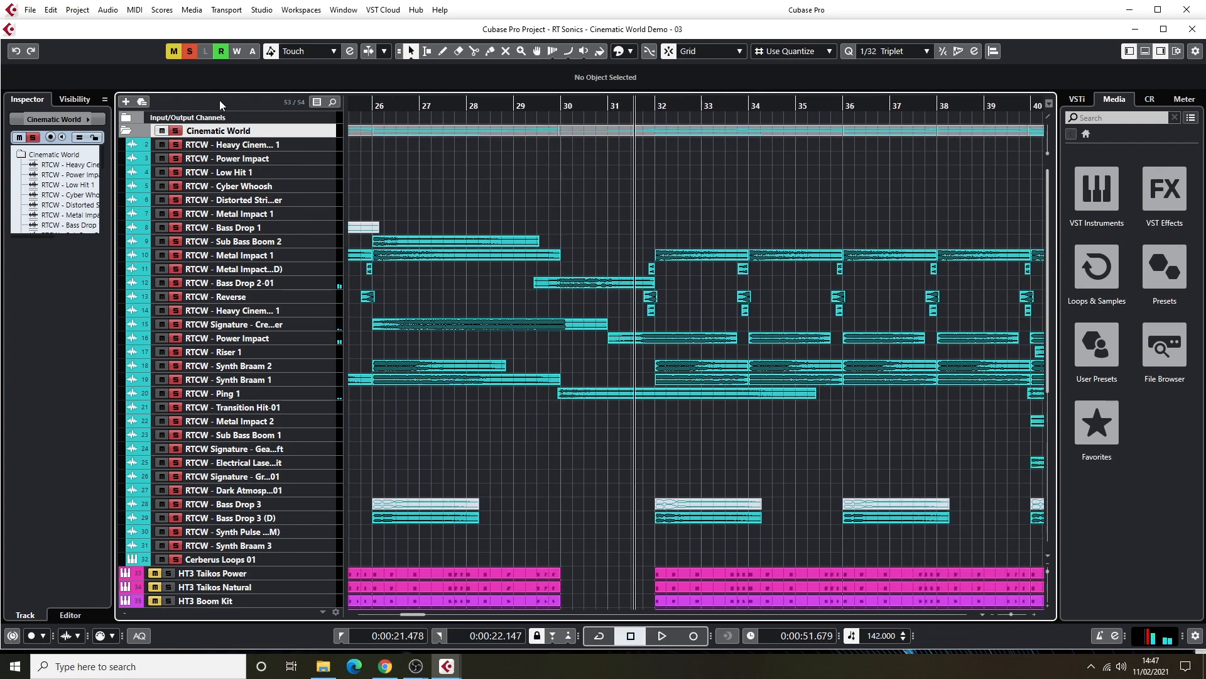
{"action": "left_click", "coordinate": [191, 52]}
Solo the Bass Drop 2-01 and Ping 1 tracks, audition them from just after bar 29, stop and clear the solos.
{"action": "left_click", "coordinate": [179, 286]}
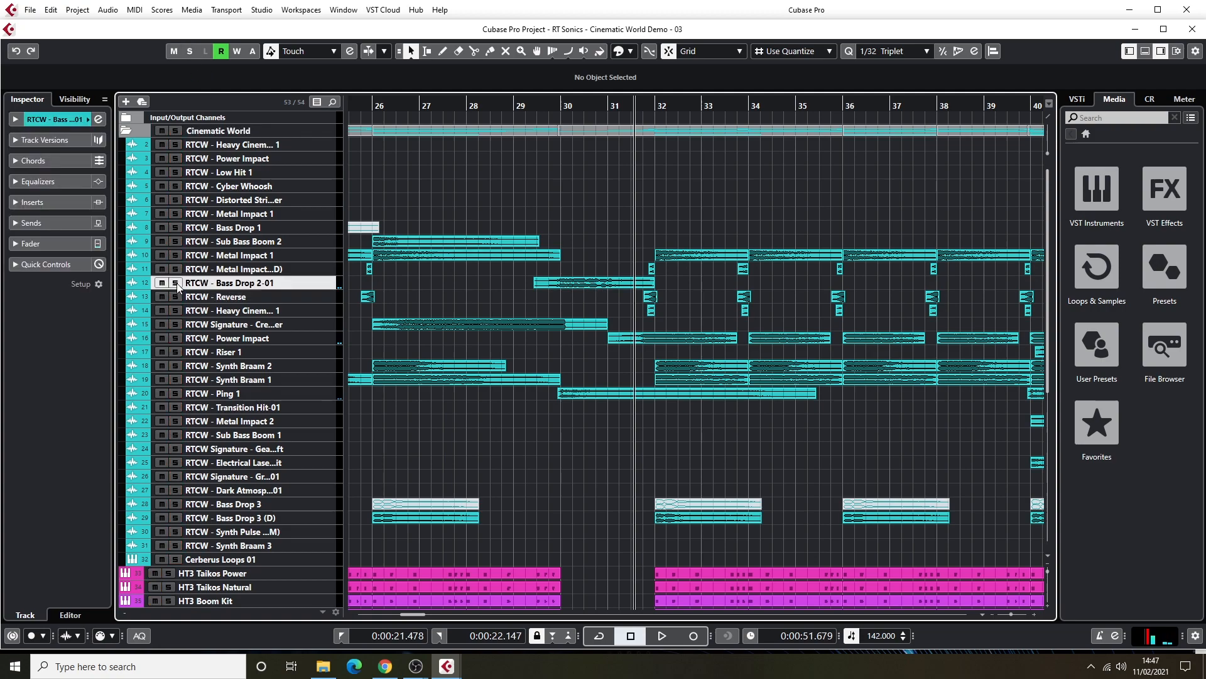
{"action": "left_click", "coordinate": [176, 284]}
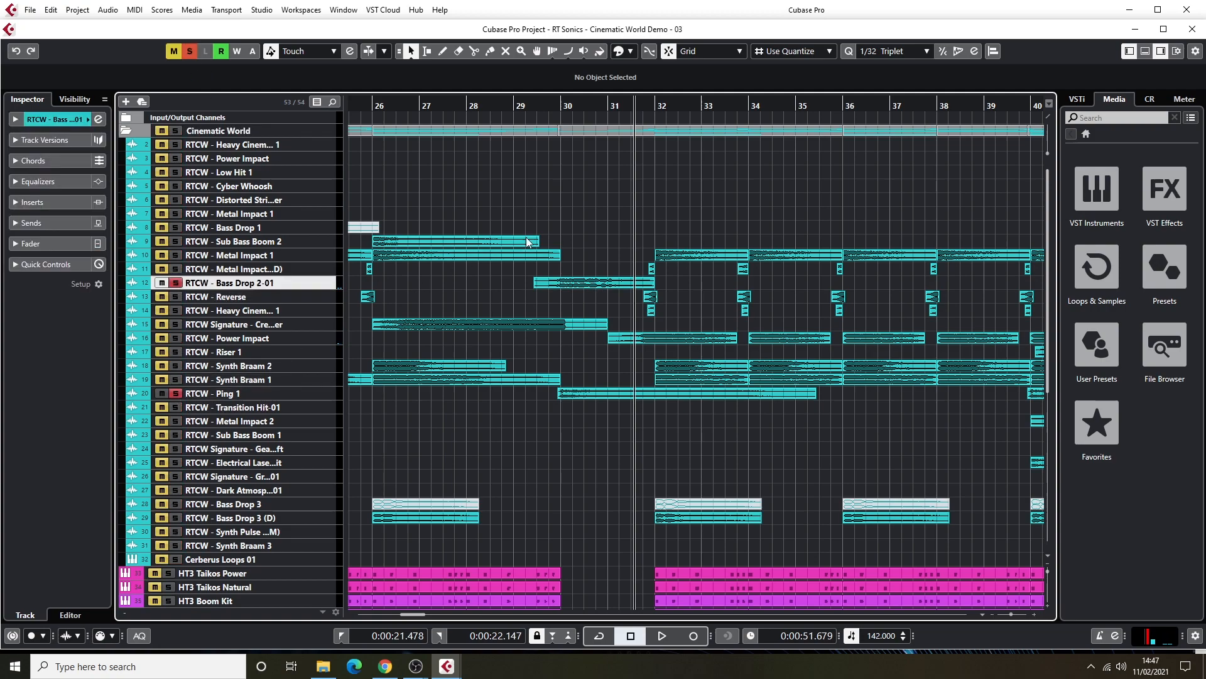
{"action": "left_click", "coordinate": [523, 103]}
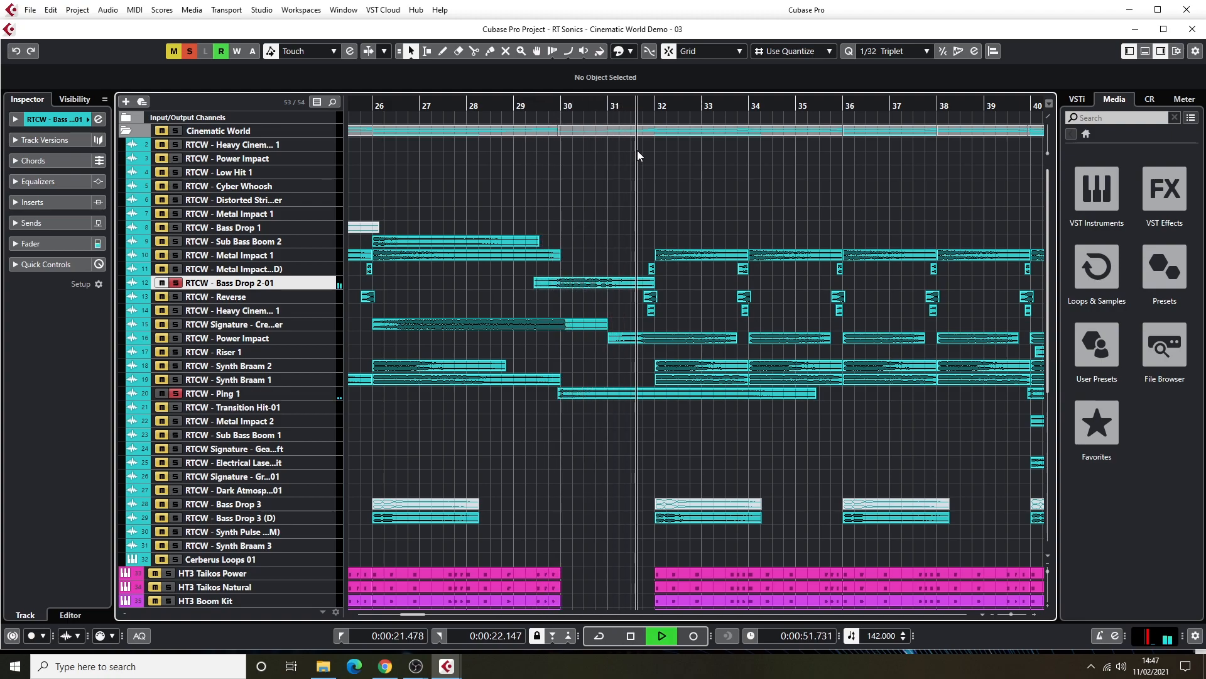
{"action": "key", "text": "space"}
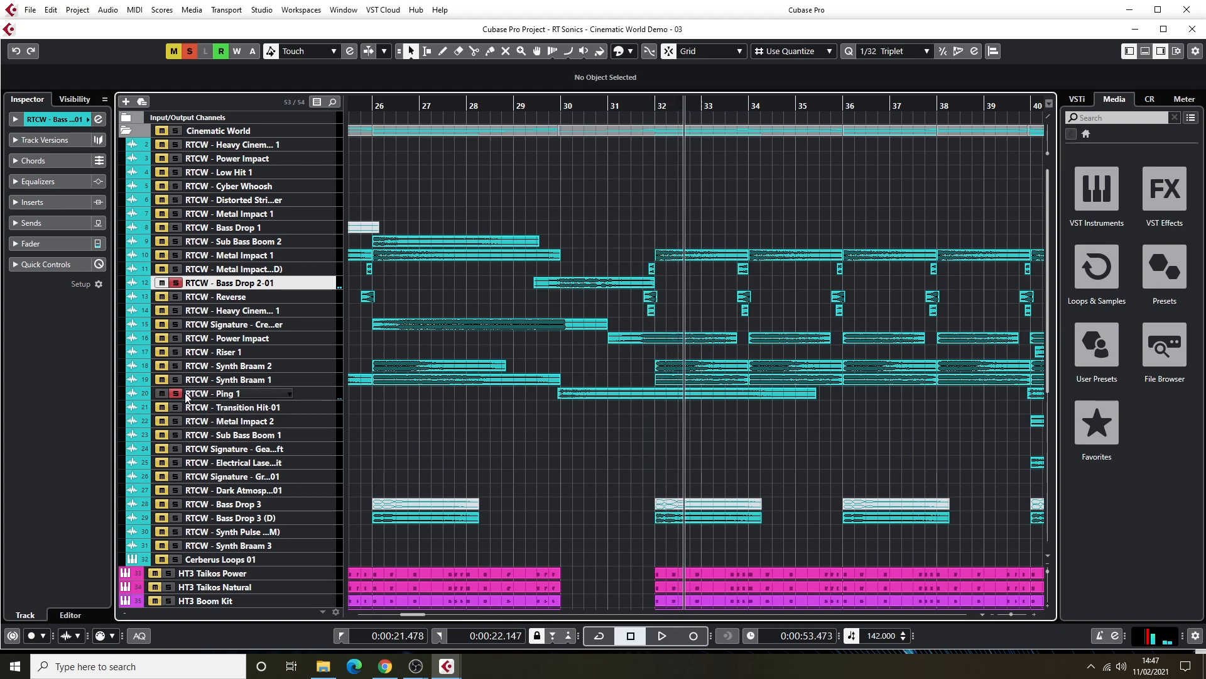
{"action": "left_click", "coordinate": [176, 283]}
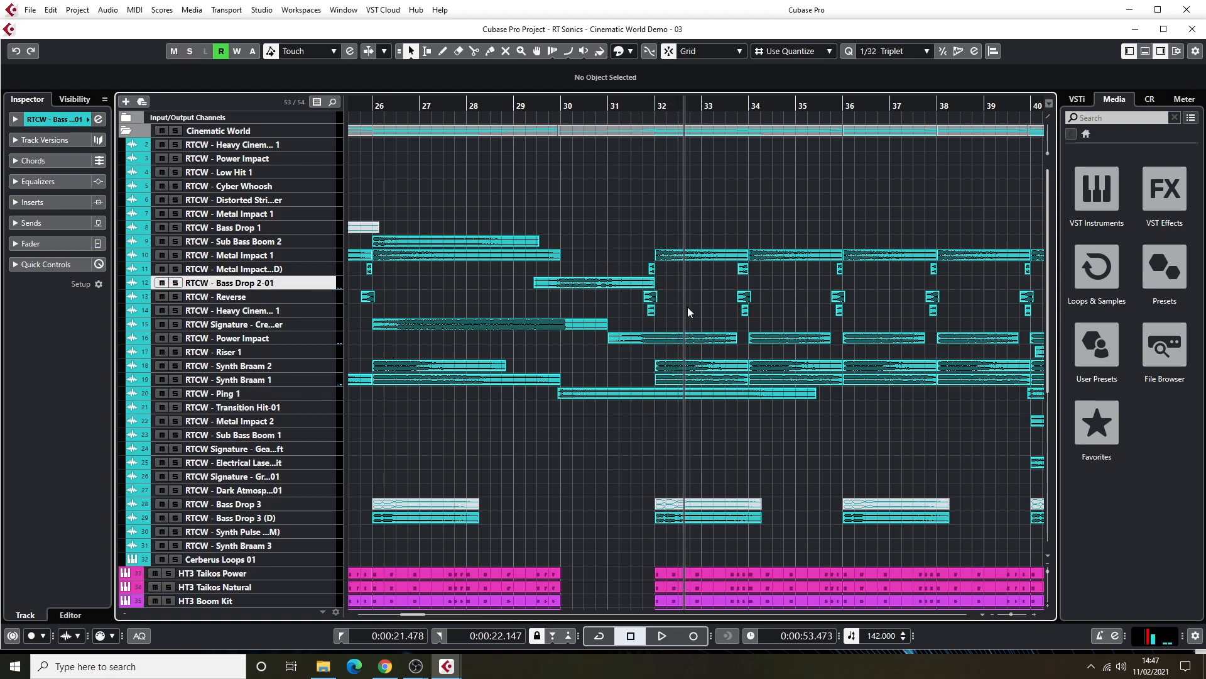
Solo the Cinematic World folder, audition it from just before bar 32 until past bar 38, stop and clear the solo.
{"action": "left_click_drag", "start_coordinate": [647, 107], "coordinate": [637, 133]}
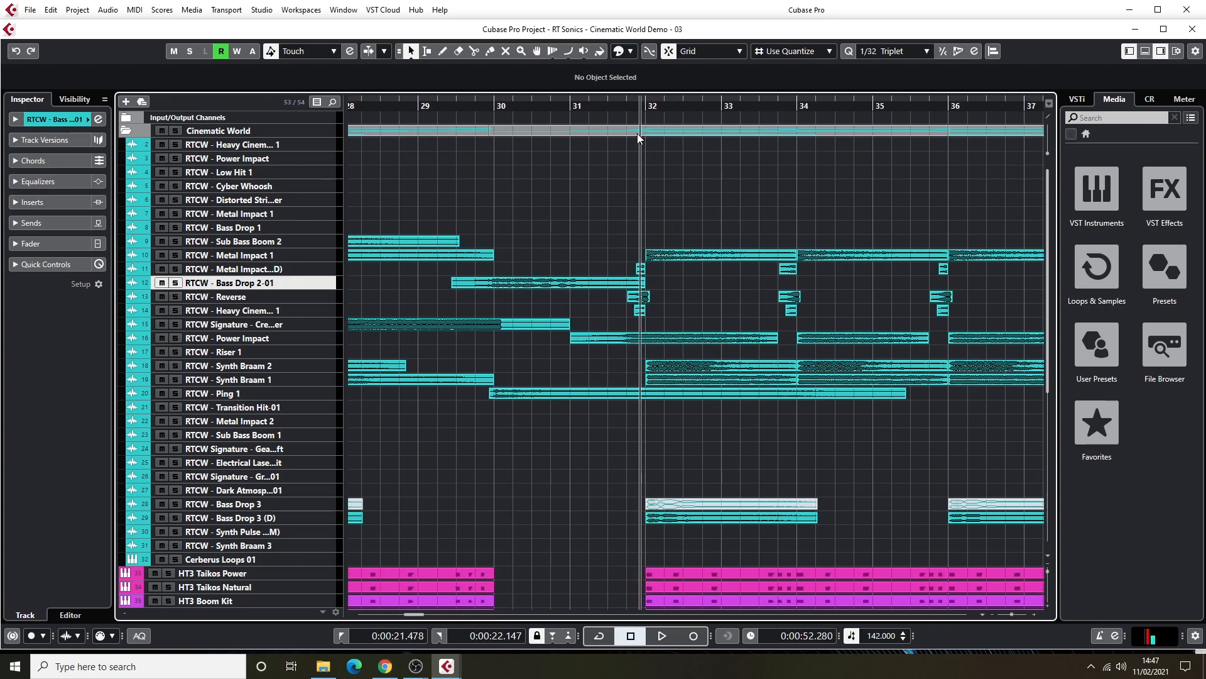
{"action": "left_click", "coordinate": [176, 130]}
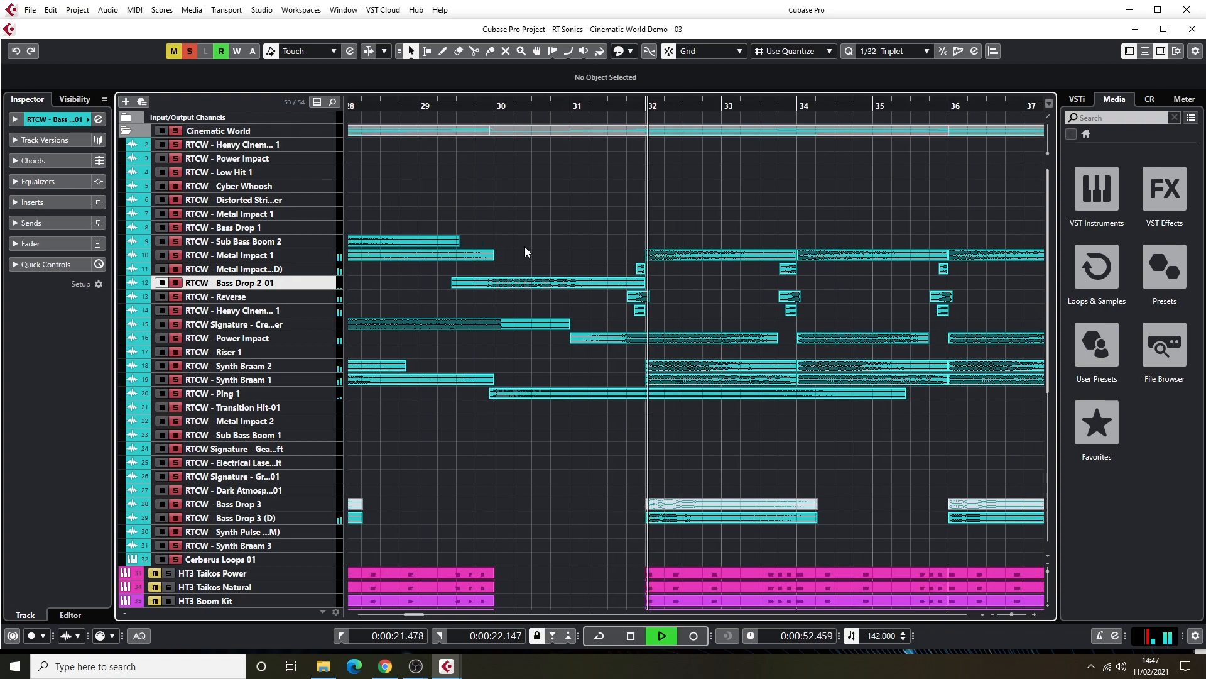
{"action": "key", "text": "g"}
{"action": "key", "text": "g"}
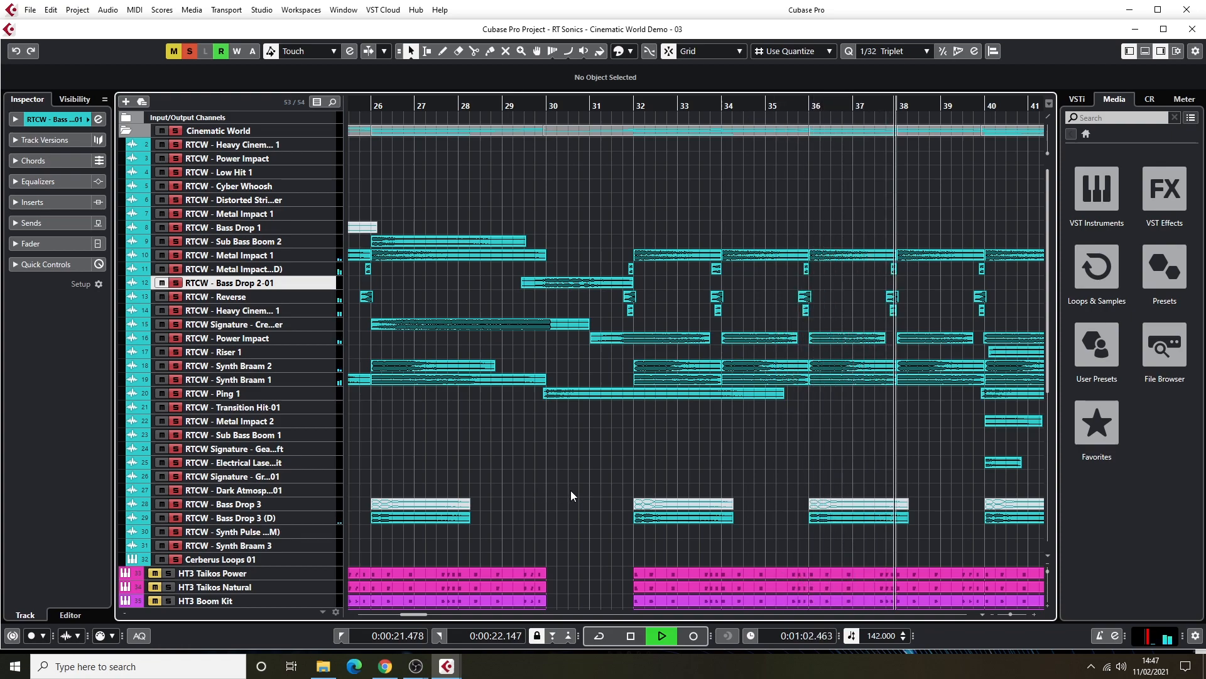
{"action": "key", "text": "space"}
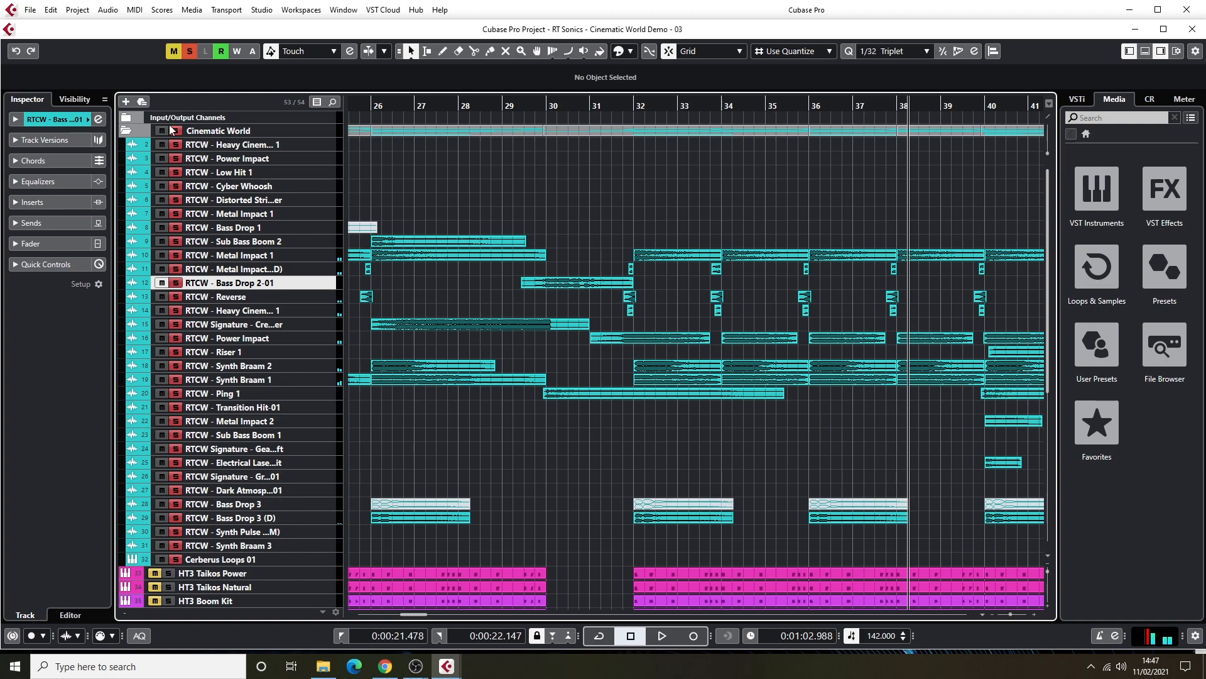
{"action": "left_click", "coordinate": [189, 52]}
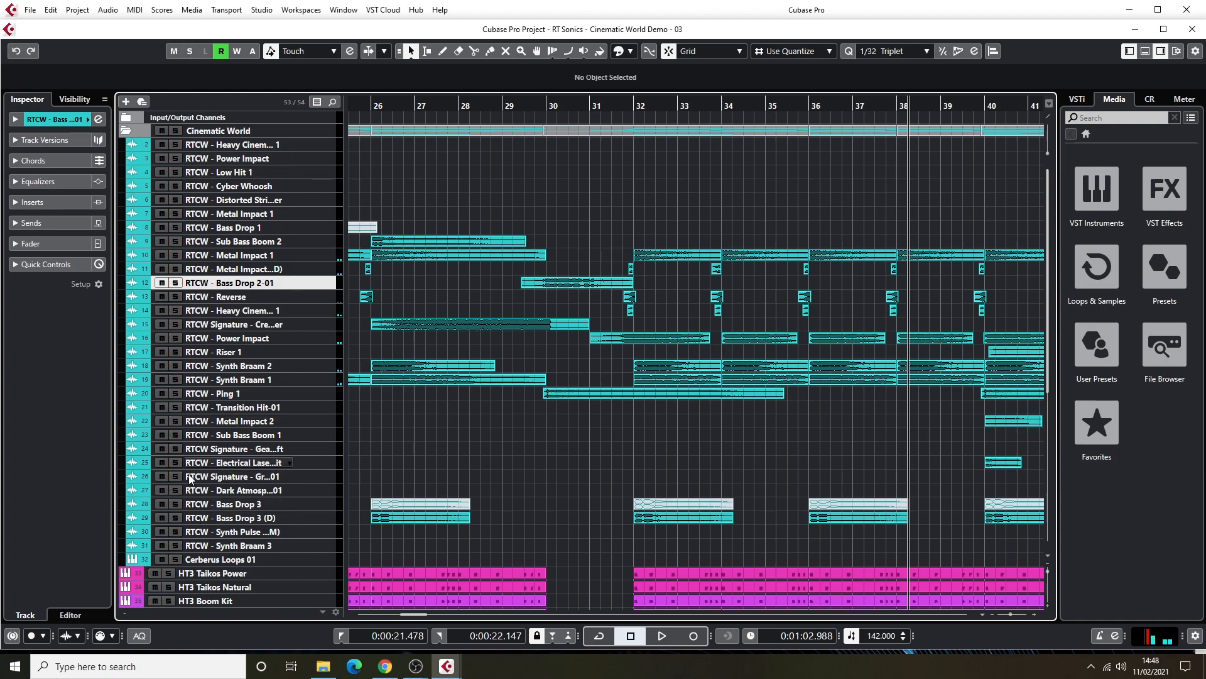
Audition the Bass Drop 3 (D) track in solo from just before bar 32, stop playback and unsolo it.
{"action": "left_click", "coordinate": [176, 518]}
{"action": "left_click", "coordinate": [619, 106]}
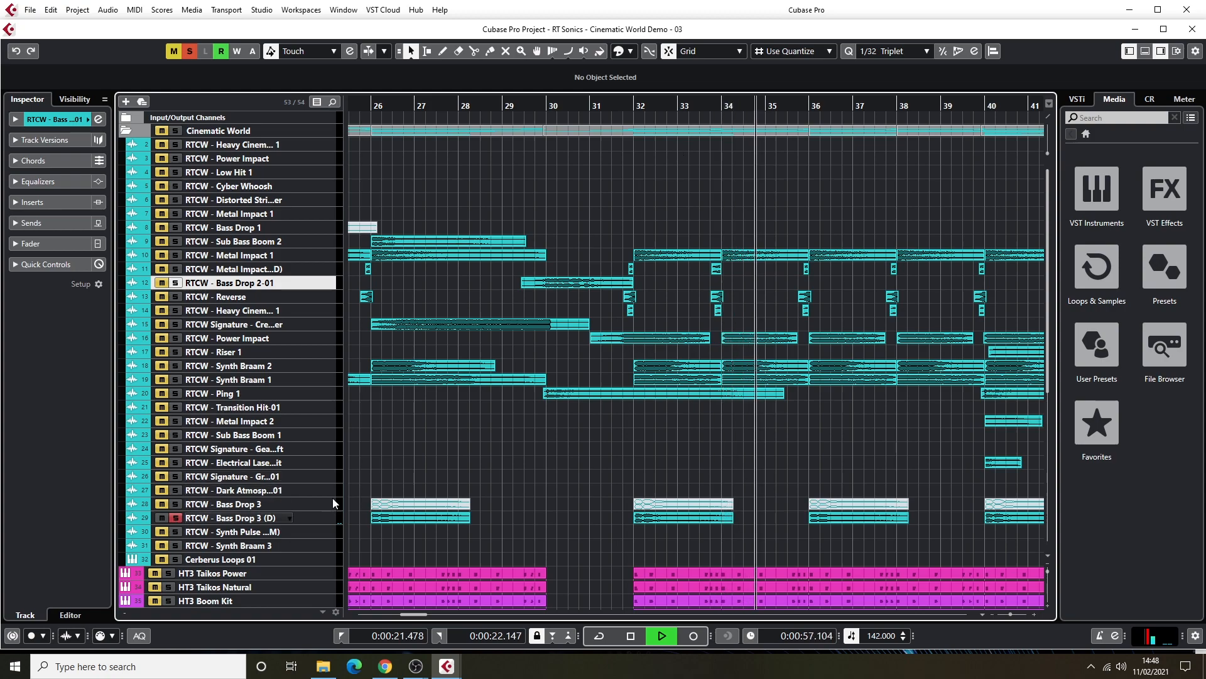
{"action": "key", "text": "space"}
{"action": "left_click", "coordinate": [178, 517]}
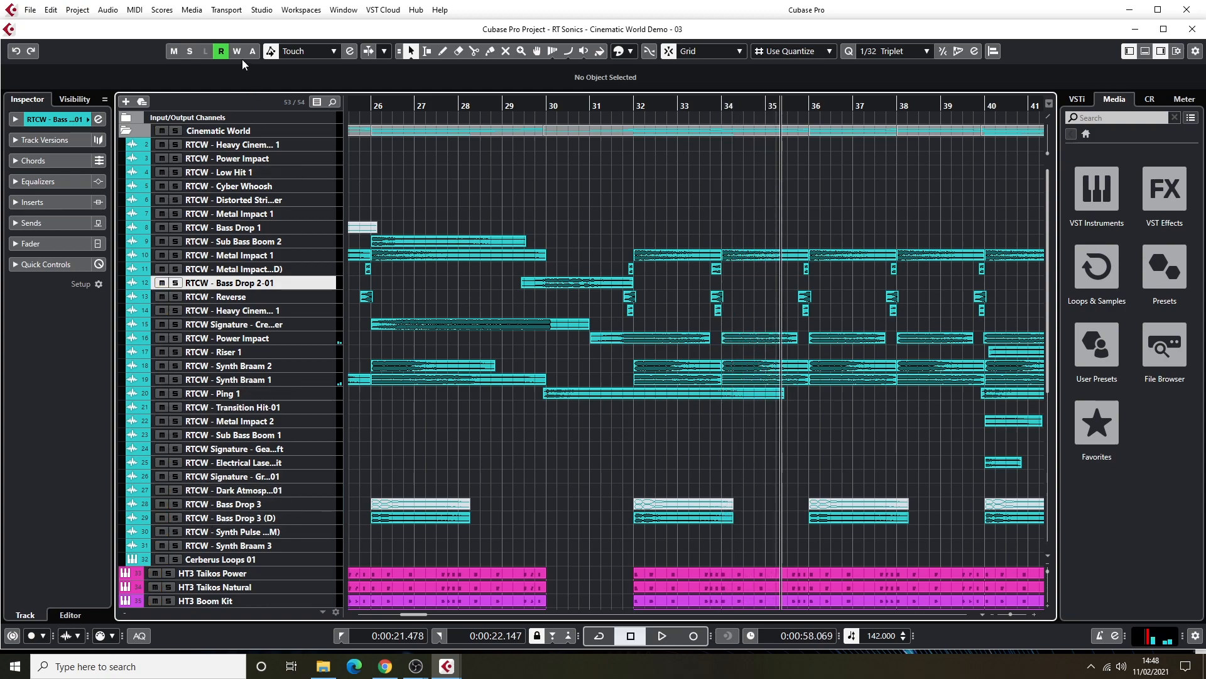
Solo the Cinematic World folder again, audition the section with the Riser 1 build-up until just past bar 48, and stop playback.
{"action": "left_click", "coordinate": [176, 131]}
{"action": "left_click_drag", "start_coordinate": [779, 107], "coordinate": [550, 136]}
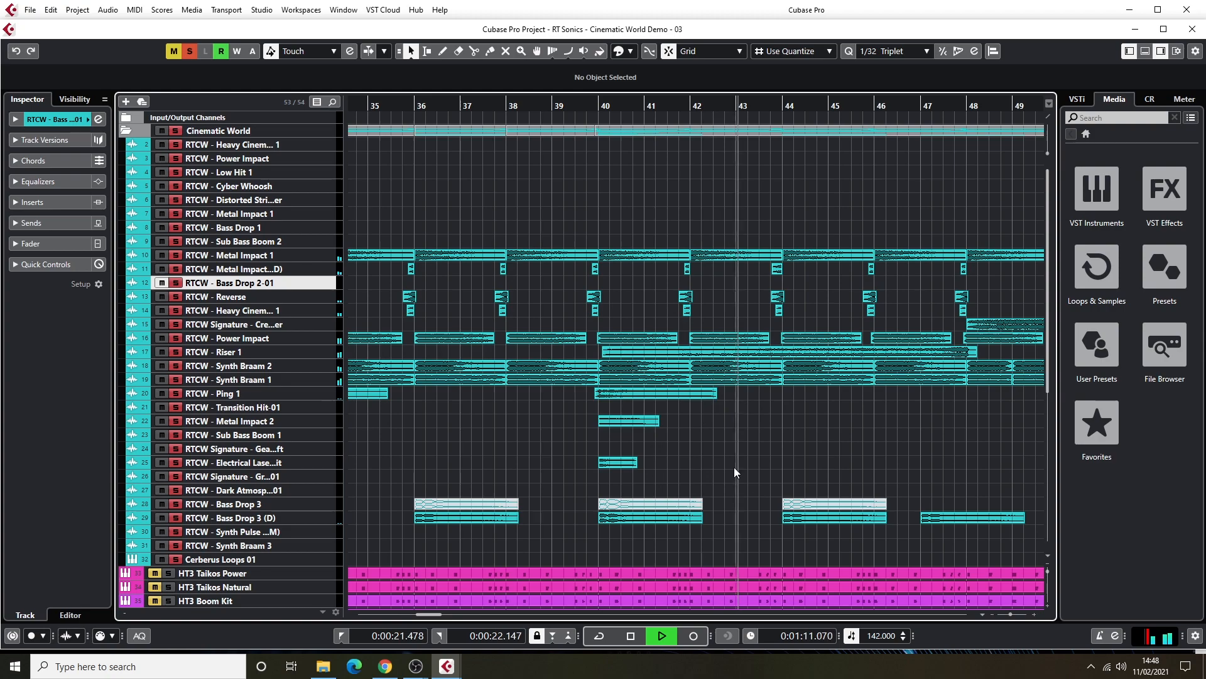
{"action": "scroll", "coordinate": [752, 429], "scroll_direction": "down", "scroll_amount": 5}
{"action": "scroll", "coordinate": [752, 428], "scroll_direction": "up", "scroll_amount": 3}
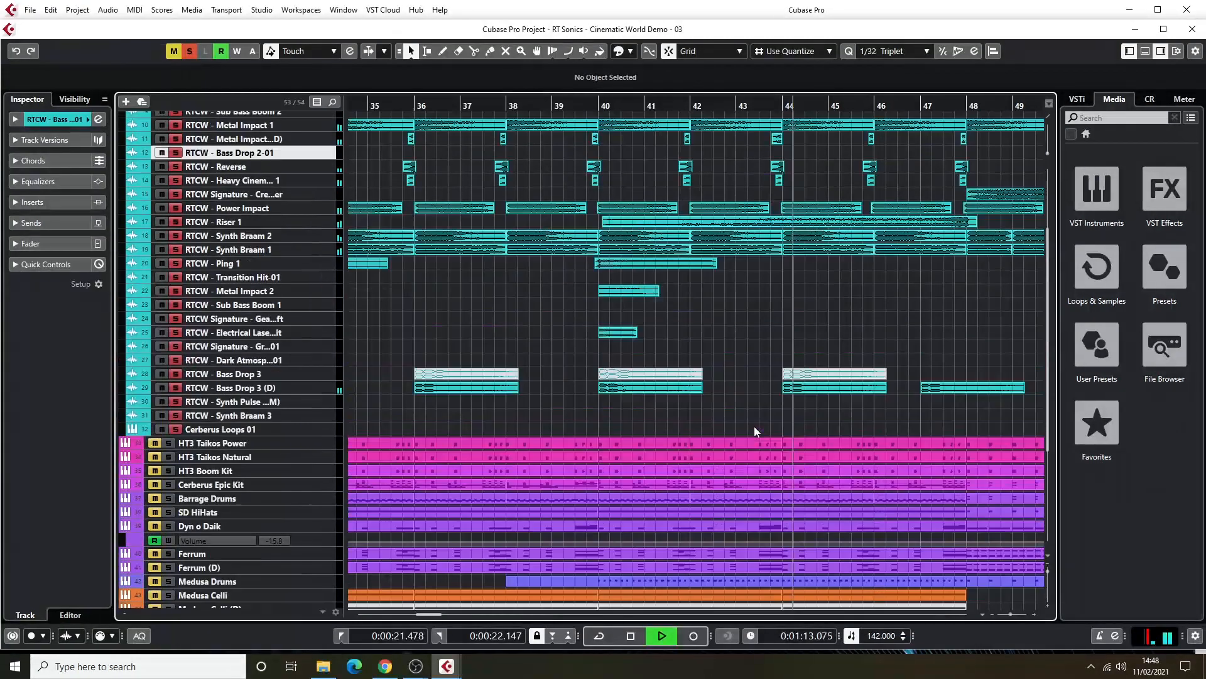
{"action": "scroll", "coordinate": [754, 426], "scroll_direction": "down", "scroll_amount": 2}
{"action": "scroll", "coordinate": [753, 426], "scroll_direction": "up", "scroll_amount": 5}
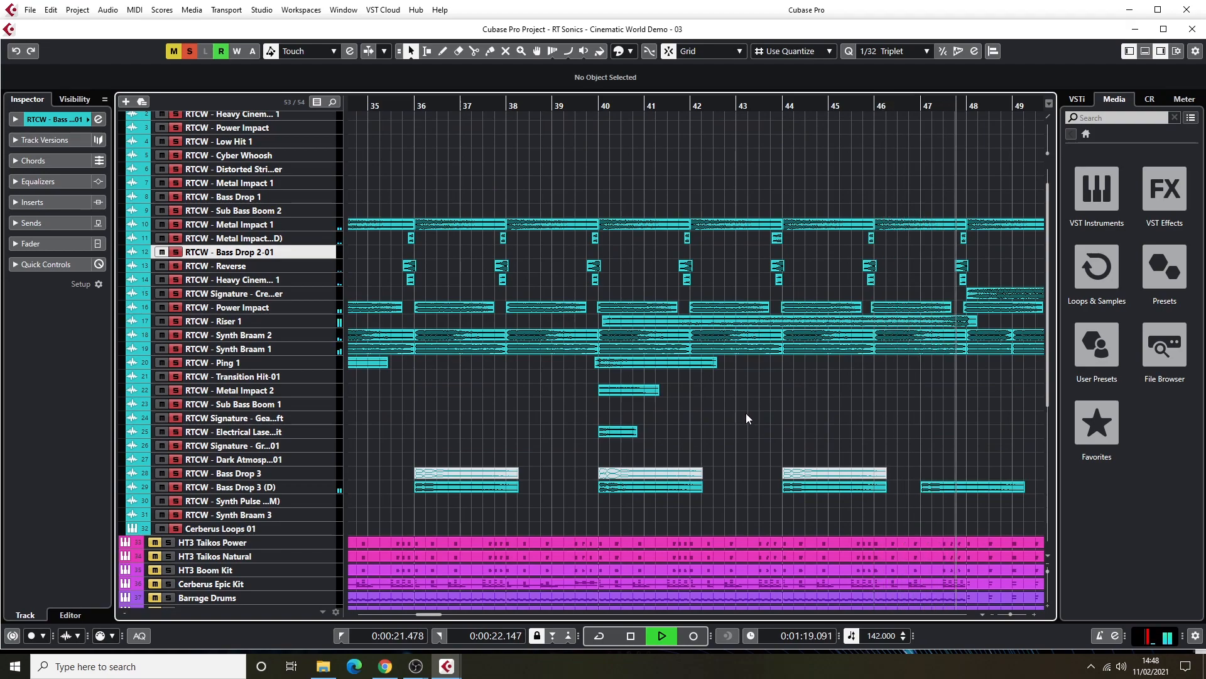
{"action": "key", "text": "space"}
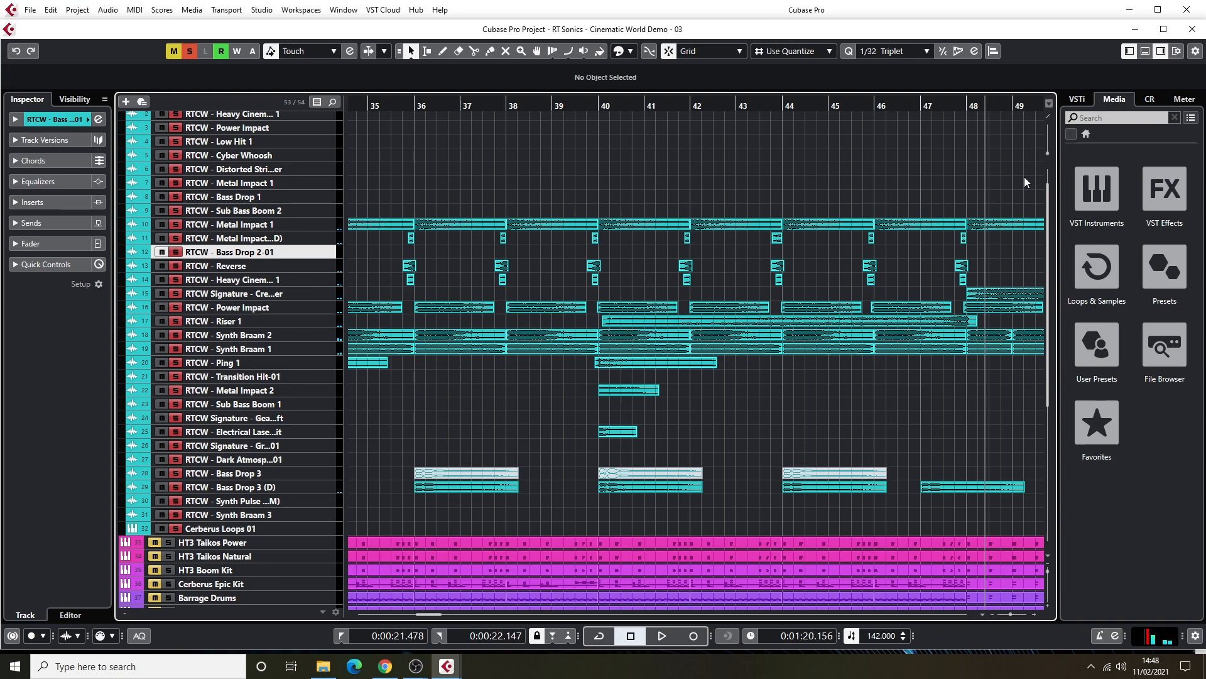
Audition the soloed Cinematic World folder from just before bar 47 through the ending section, and stop playback.
{"action": "left_click_drag", "start_coordinate": [437, 613], "coordinate": [452, 610]}
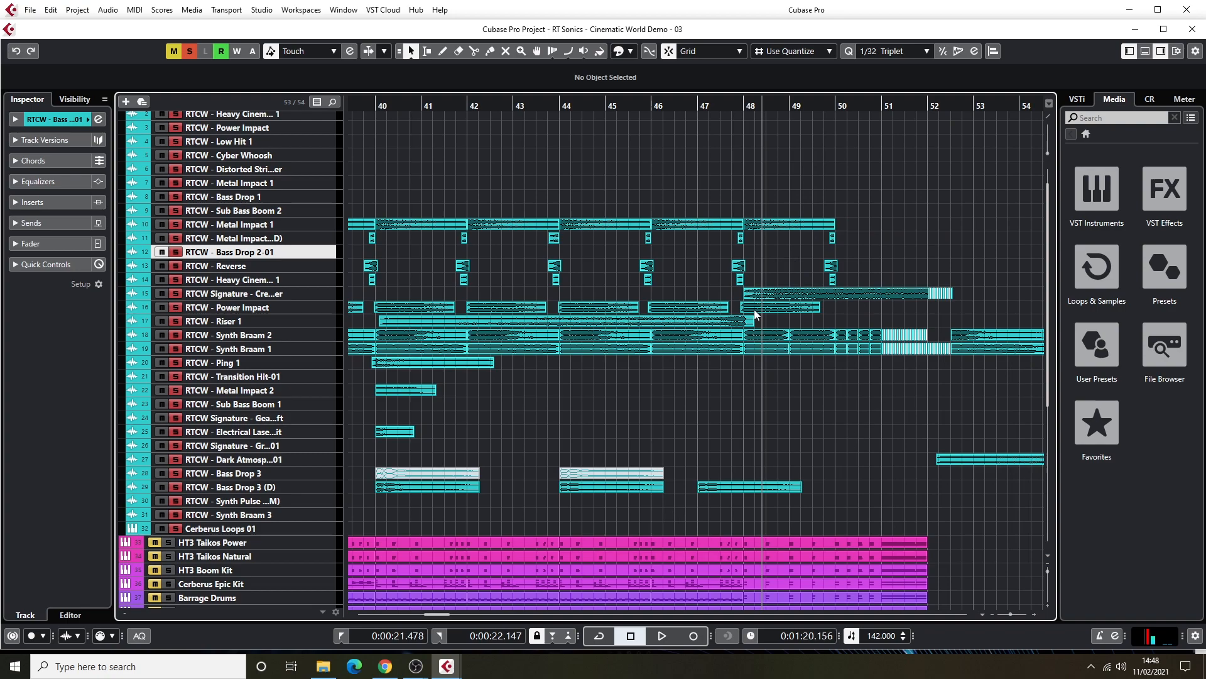
{"action": "left_click", "coordinate": [693, 107]}
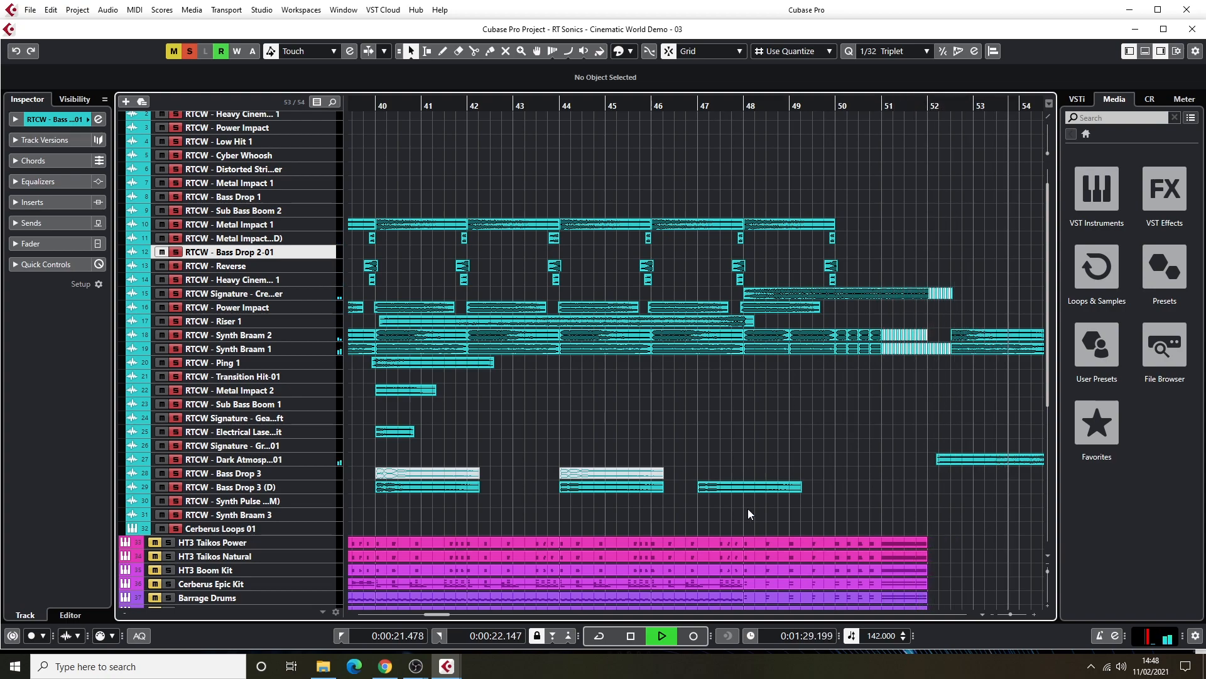
{"action": "key", "text": "space"}
Examine the chopped Synth Braam and Signature events between bars 48 and 53, up close and in the wider arrangement.
{"action": "left_click_drag", "start_coordinate": [441, 613], "coordinate": [447, 614]}
{"action": "key", "text": "h"}
{"action": "key", "text": "h"}
{"action": "key", "text": "h"}
{"action": "key", "text": "h"}
{"action": "key", "text": "h"}
{"action": "key", "text": "h"}
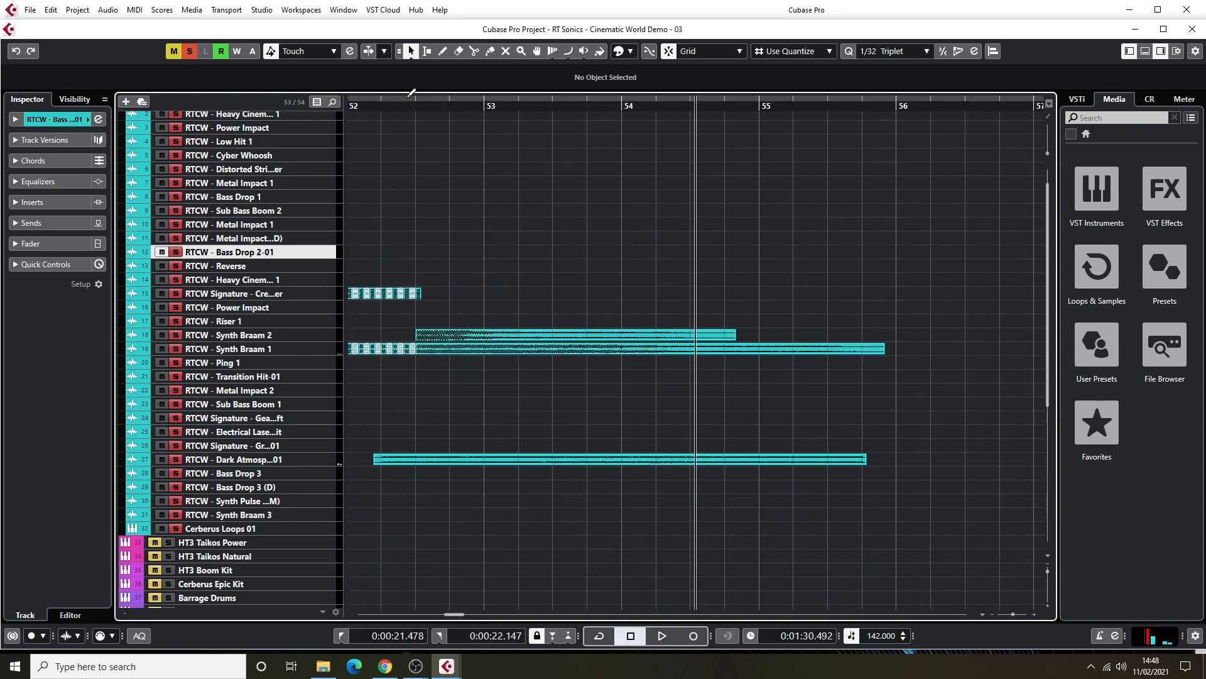
{"action": "left_click_drag", "start_coordinate": [407, 104], "coordinate": [365, 123]}
{"action": "key", "text": "h"}
{"action": "key", "text": "h"}
{"action": "key", "text": "h"}
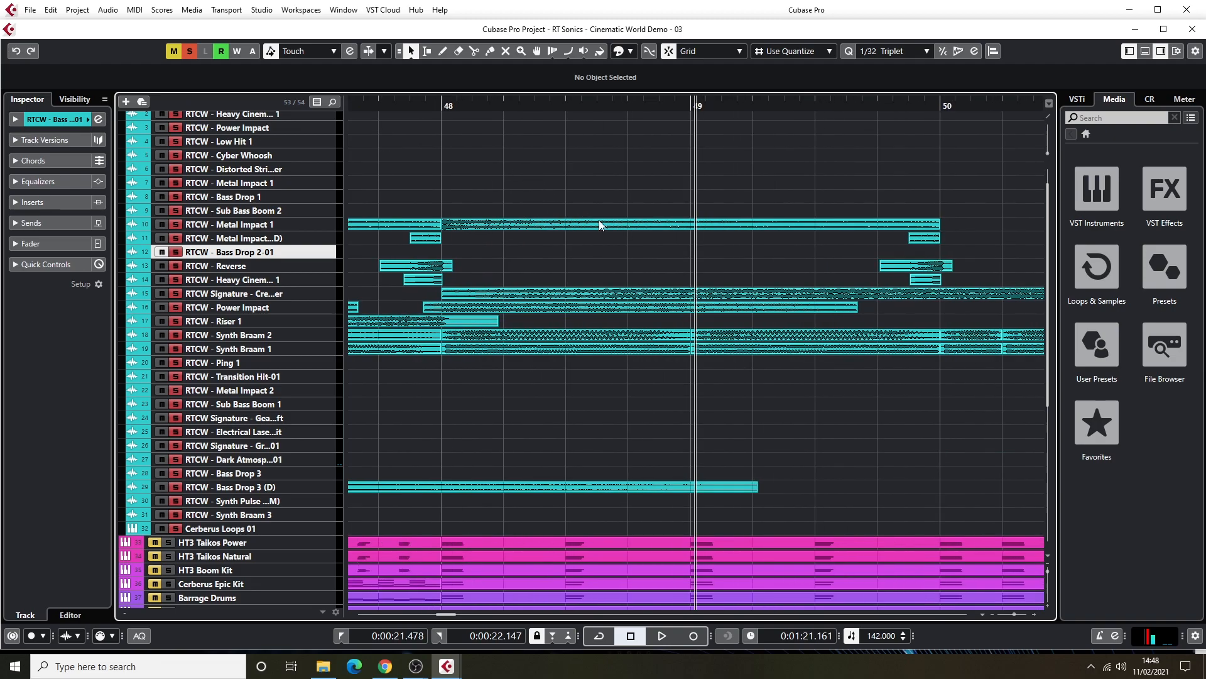
{"action": "key", "text": "h"}
{"action": "left_click_drag", "start_coordinate": [448, 612], "coordinate": [454, 612]}
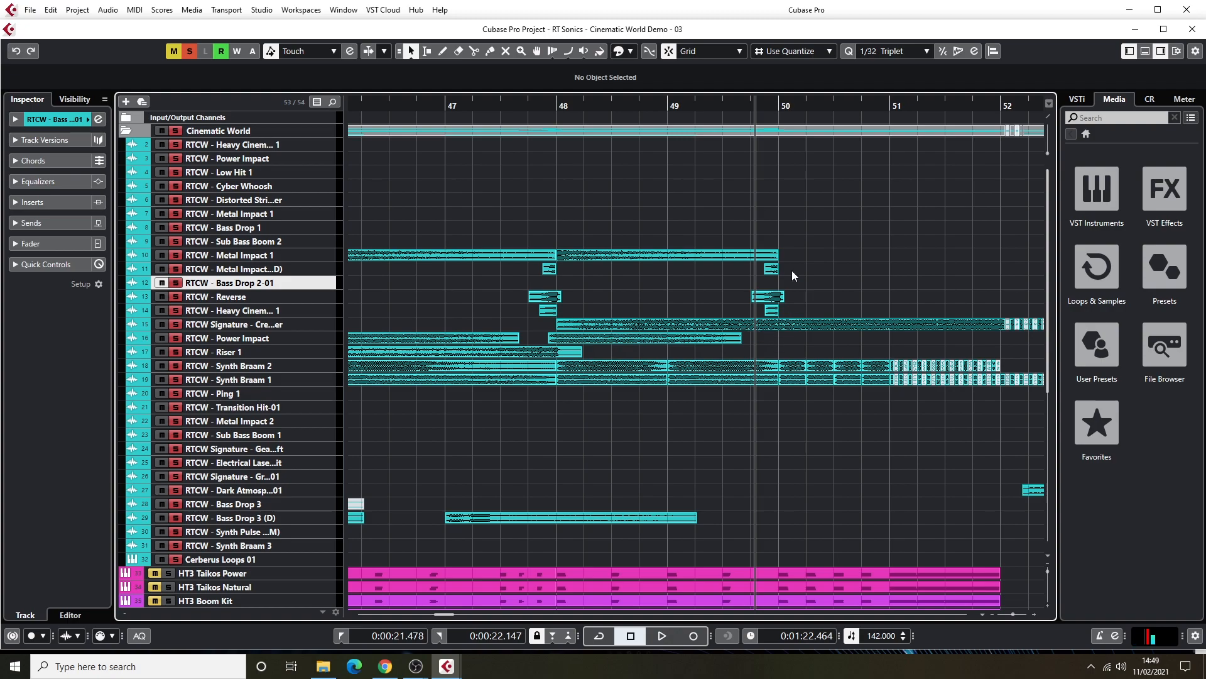
{"action": "key", "text": "g"}
{"action": "key", "text": "g"}
{"action": "key", "text": "g"}
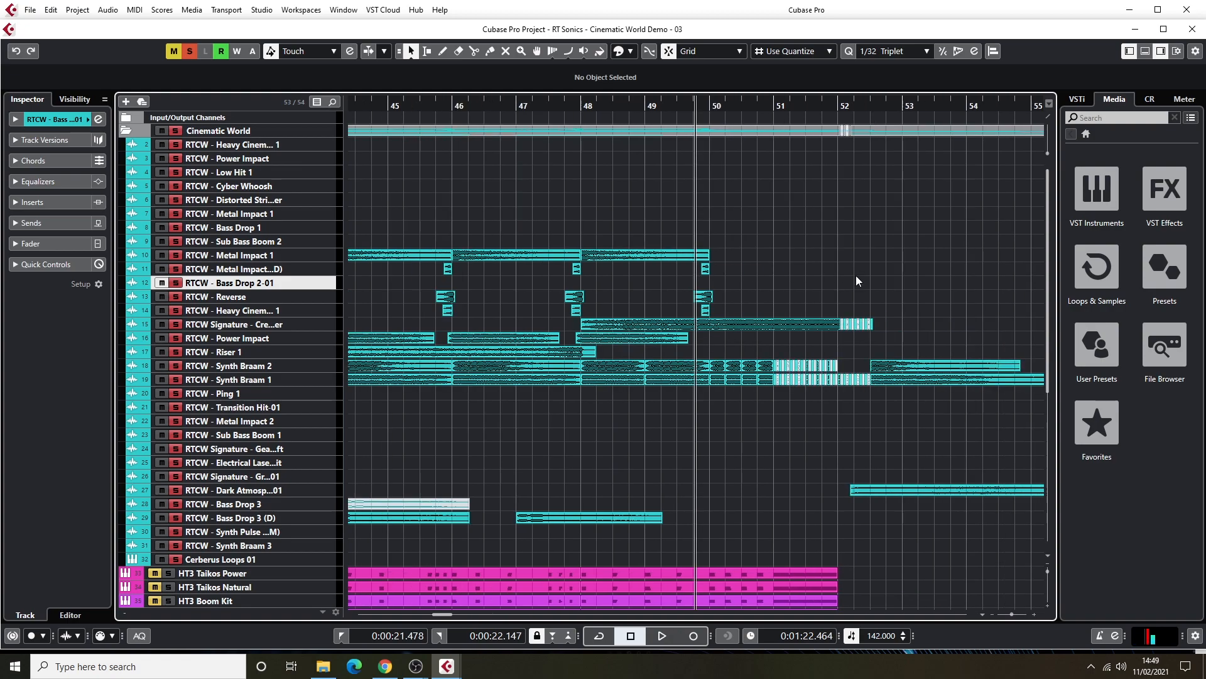
Audition the soloed Cinematic World folder through the chopped Synth Braam and Signature section, stopping between bars 53 and 54.
{"action": "left_click_drag", "start_coordinate": [882, 107], "coordinate": [643, 281]}
{"action": "key", "text": "space"}
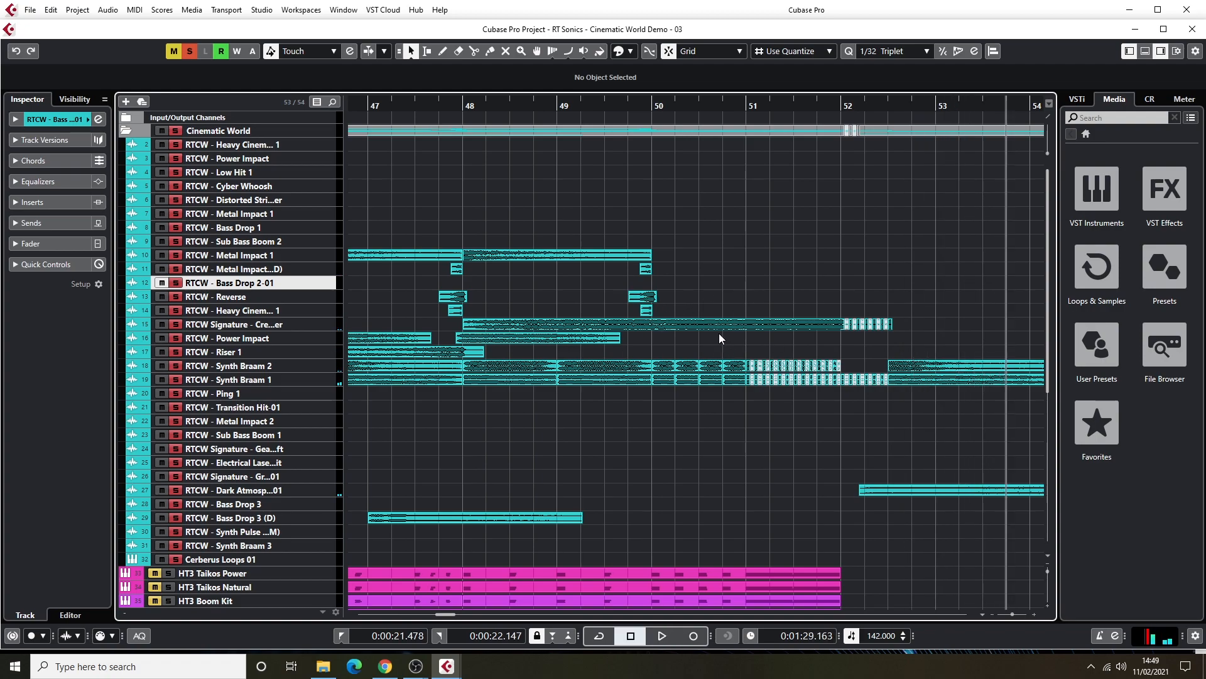
Show the SoundShifter Pitch Stereo pitch automation on the Signature Creature Riser track and clear all solos.
{"action": "left_click", "coordinate": [132, 325]}
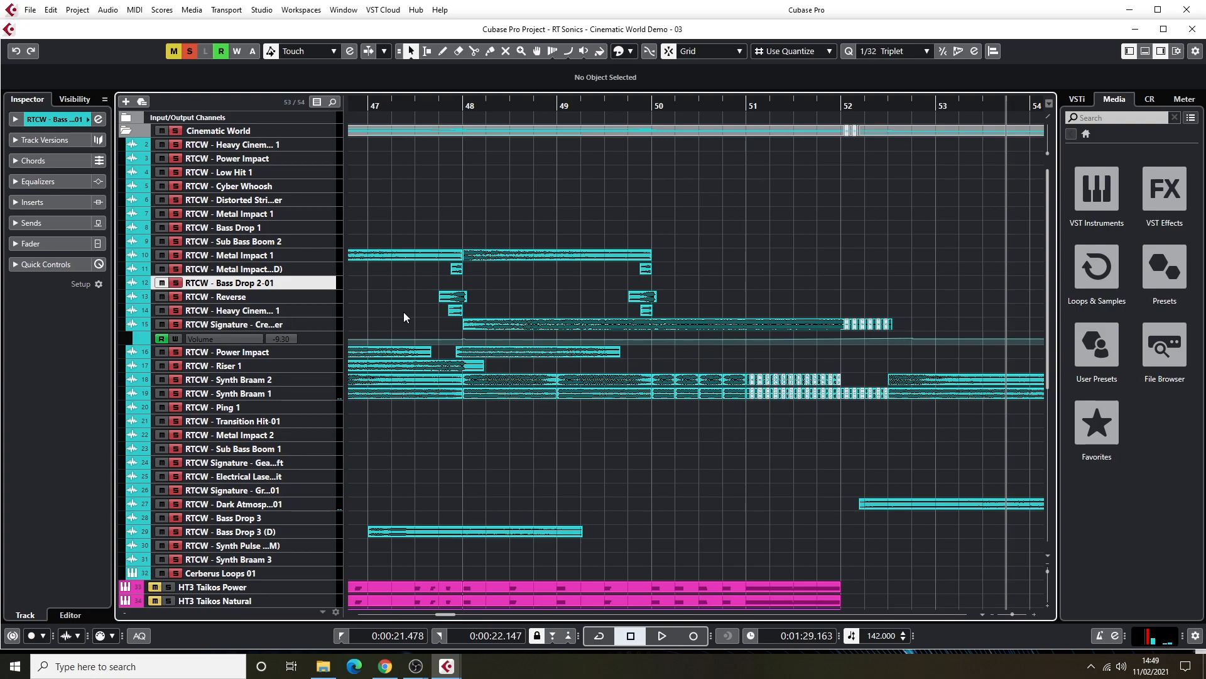
{"action": "left_click", "coordinate": [236, 338]}
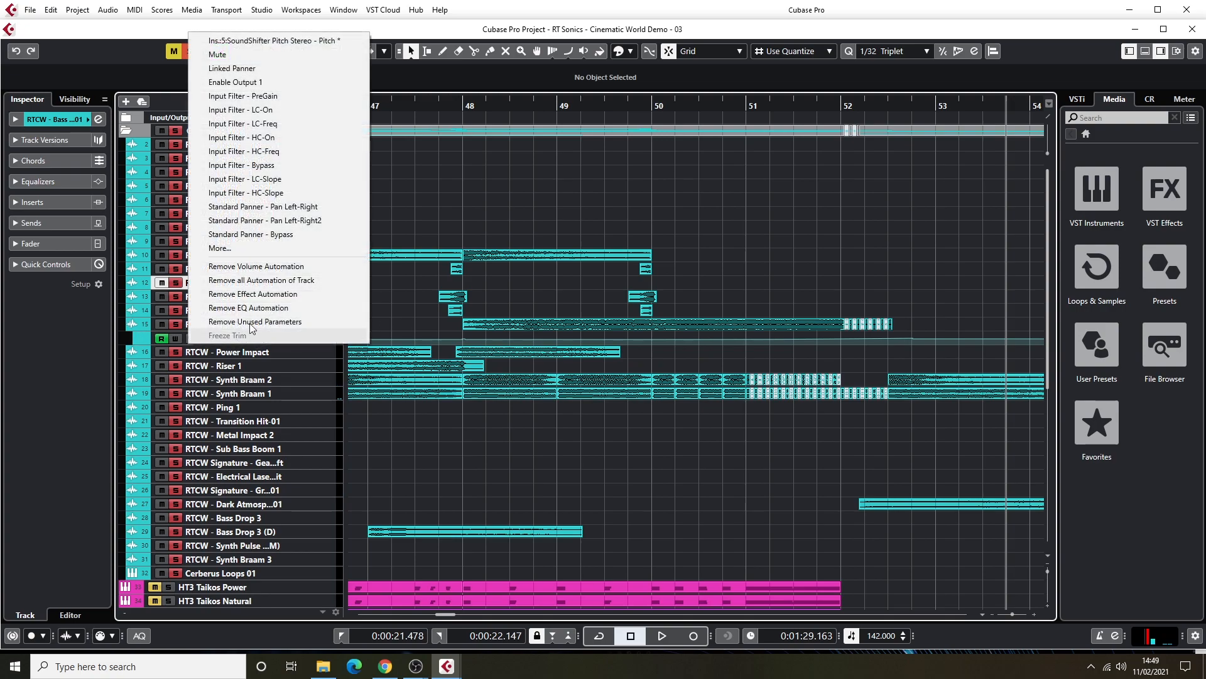
{"action": "left_click", "coordinate": [289, 34]}
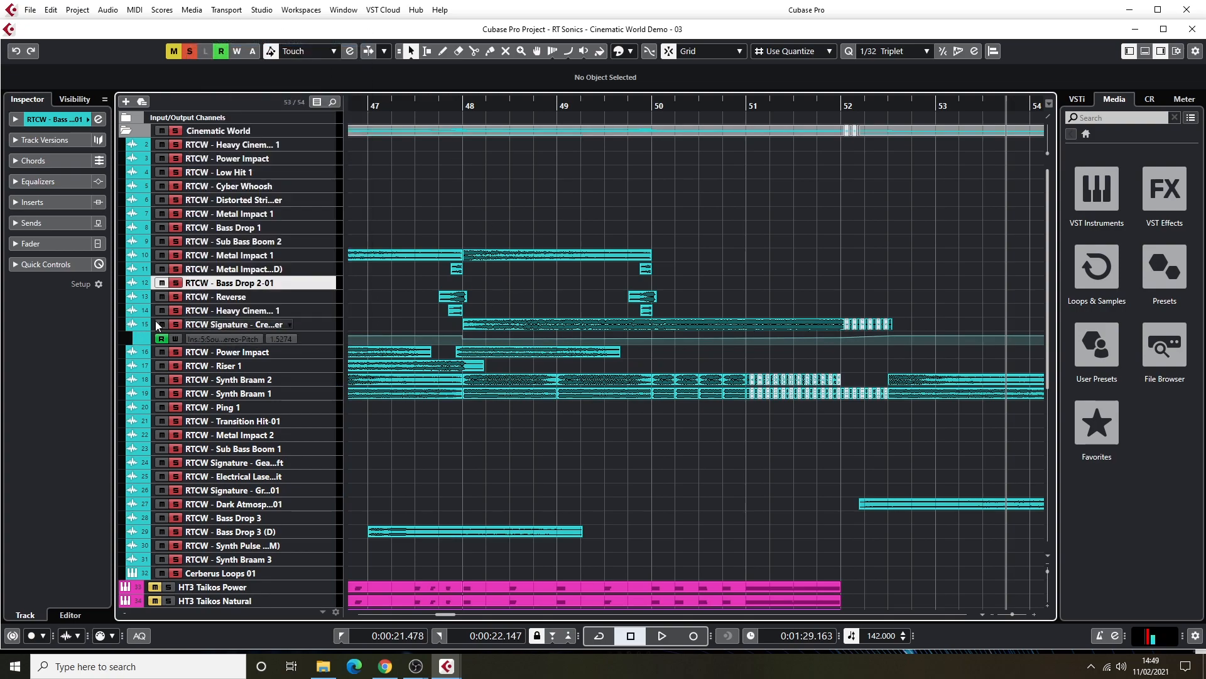
{"action": "left_click", "coordinate": [190, 52]}
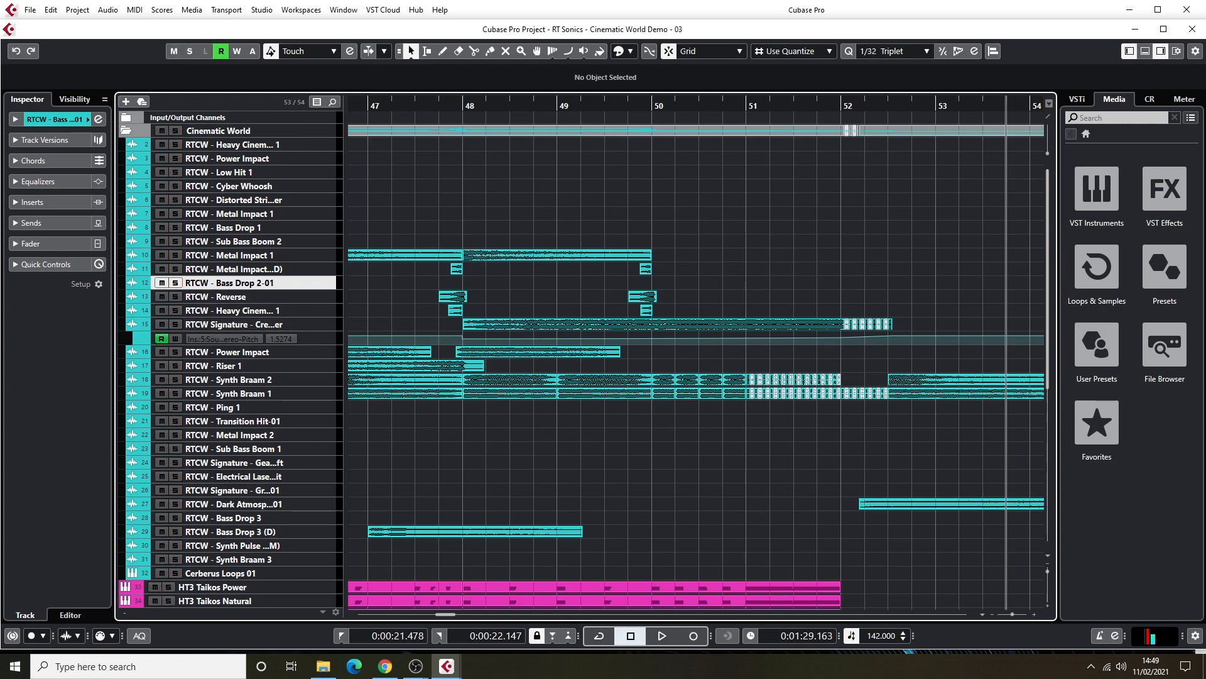
Open the SoundShifter Pitch insert of the Signature Creature Riser track and move its window clear of the riser's events.
{"action": "left_click", "coordinate": [320, 325]}
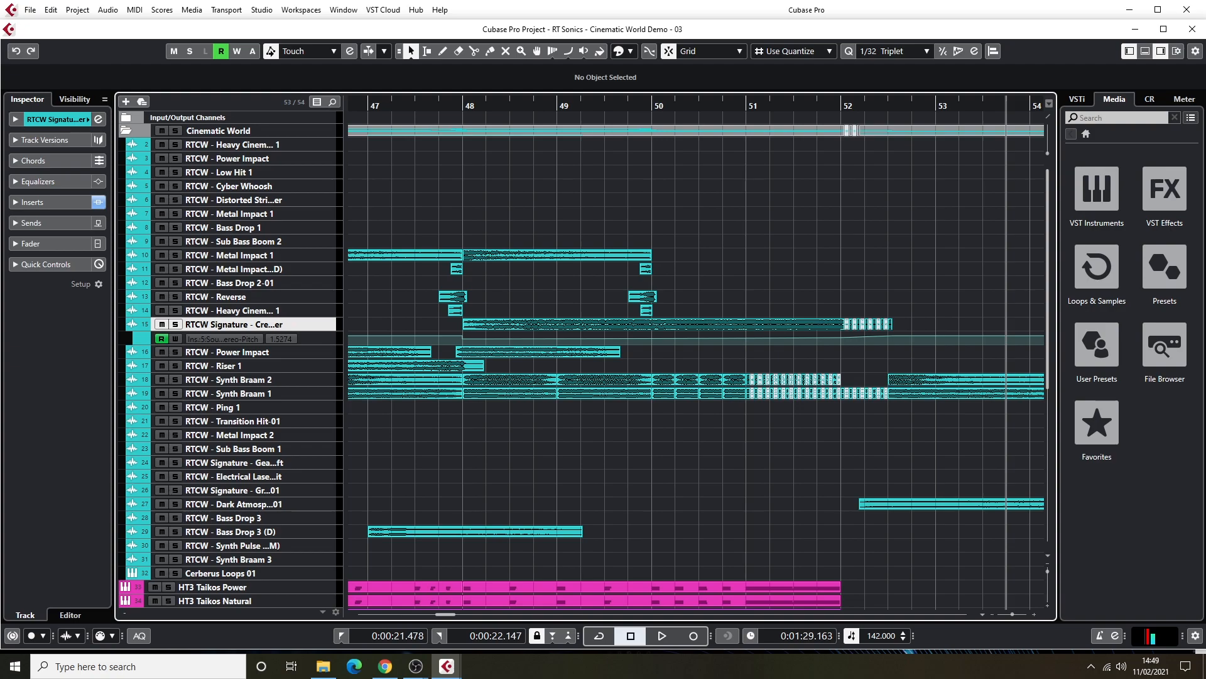
{"action": "key", "text": "F3"}
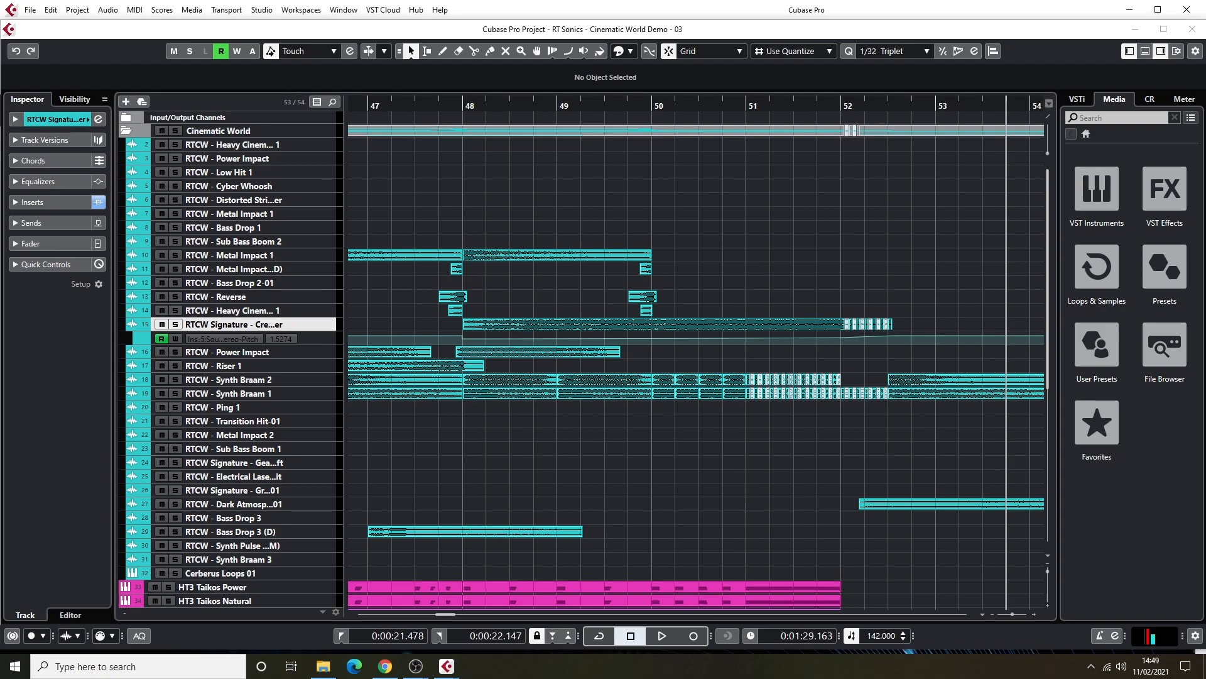
{"action": "left_click_drag", "start_coordinate": [801, 188], "coordinate": [430, 320]}
Audition the Creature Riser track in solo until just past bar 53, stop playback, unsolo it and close SoundShifter.
{"action": "left_click_drag", "start_coordinate": [582, 104], "coordinate": [506, 108]}
{"action": "key", "text": "space"}
{"action": "left_click", "coordinate": [175, 324]}
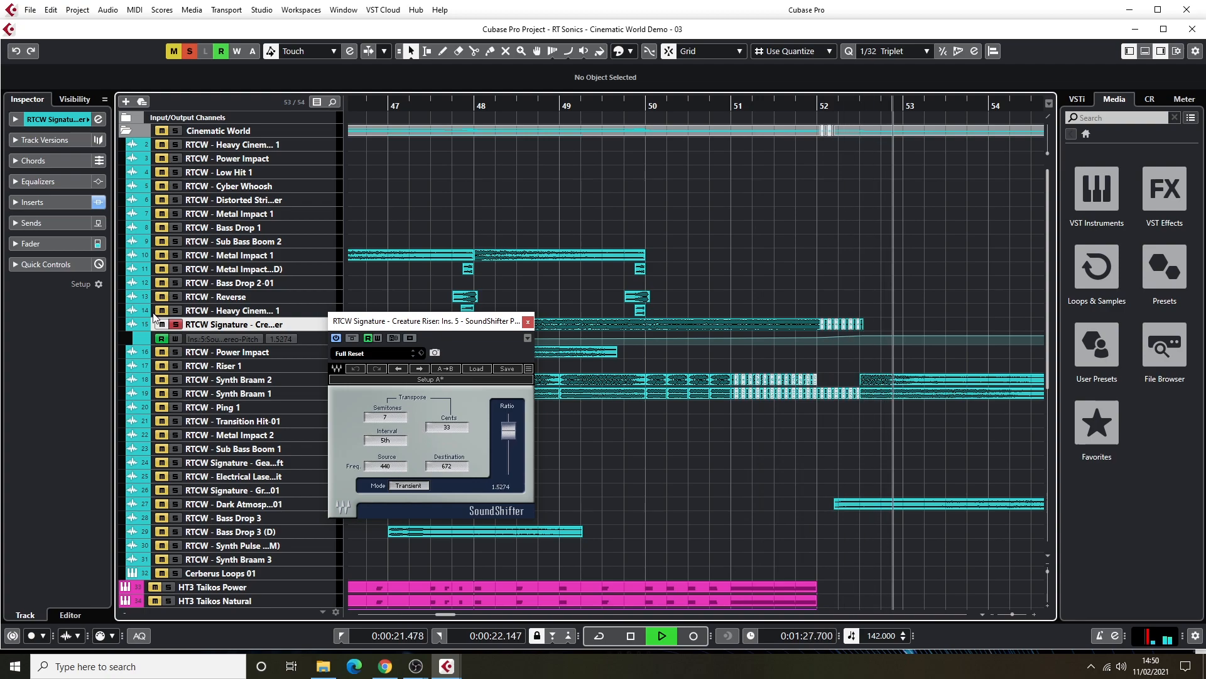
{"action": "key", "text": "space"}
{"action": "left_click", "coordinate": [175, 323]}
{"action": "left_click_drag", "start_coordinate": [384, 326], "coordinate": [1205, 327]}
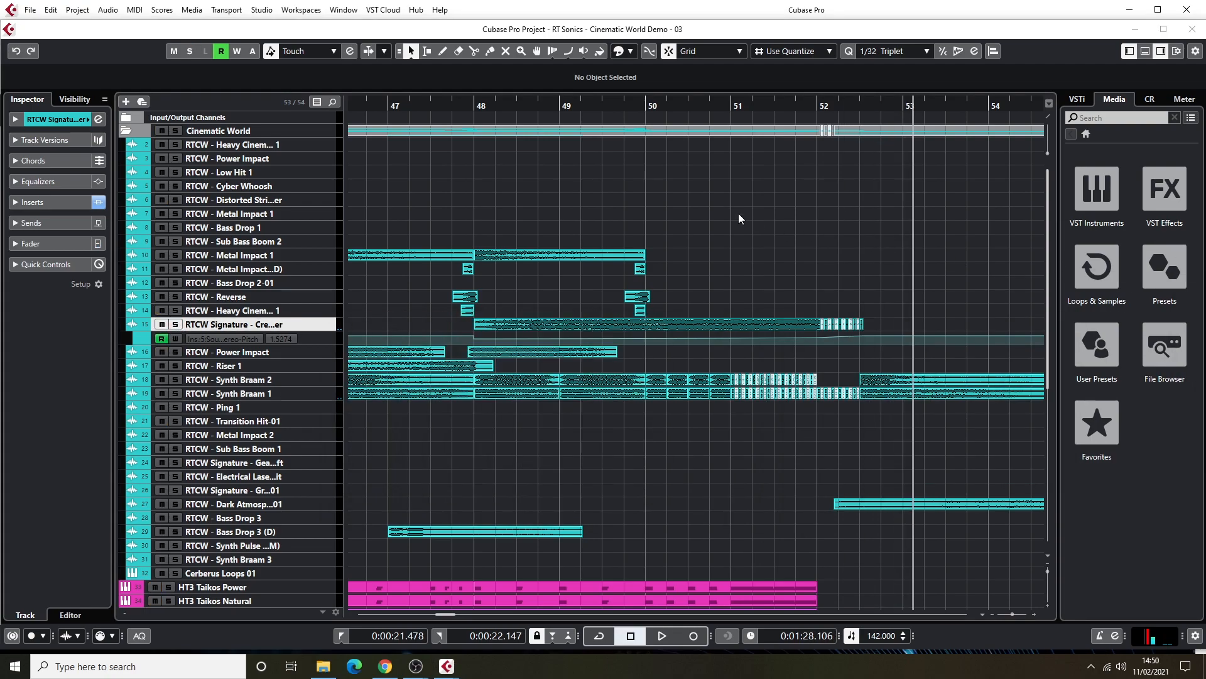
Mute the Cinematic World folder and audition the rest of the mix from just before bar 48 until almost bar 51.
{"action": "left_click", "coordinate": [461, 106]}
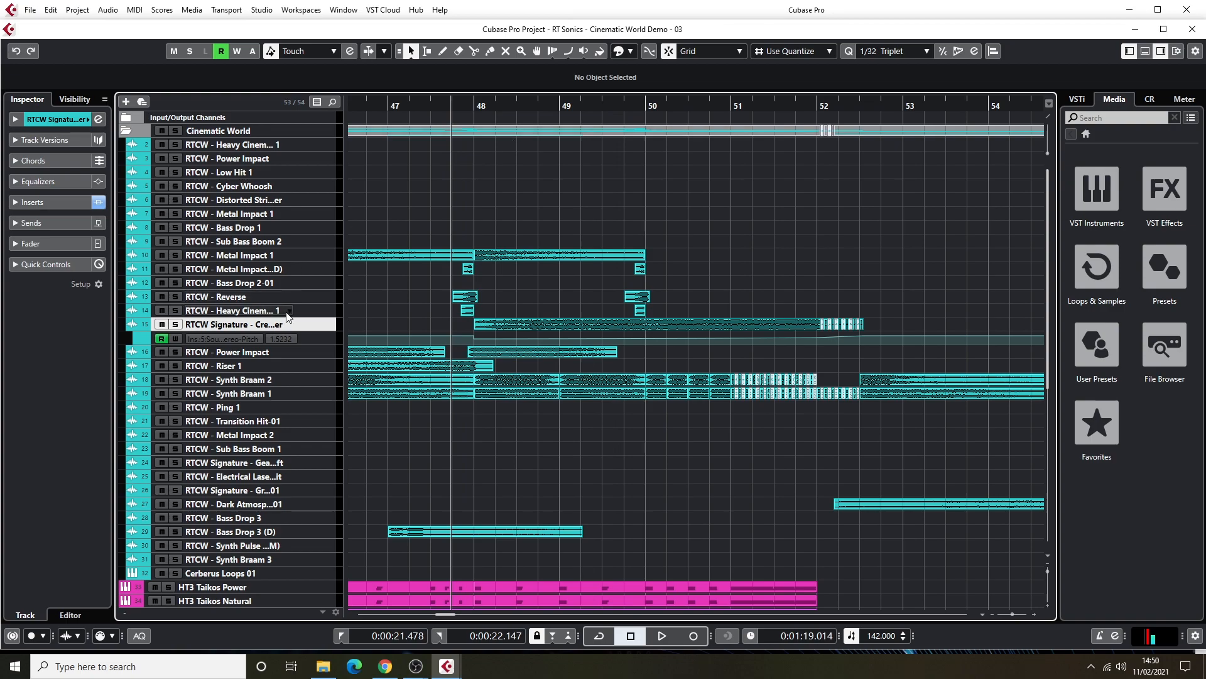
{"action": "scroll", "coordinate": [522, 413], "scroll_direction": "down", "scroll_amount": 8}
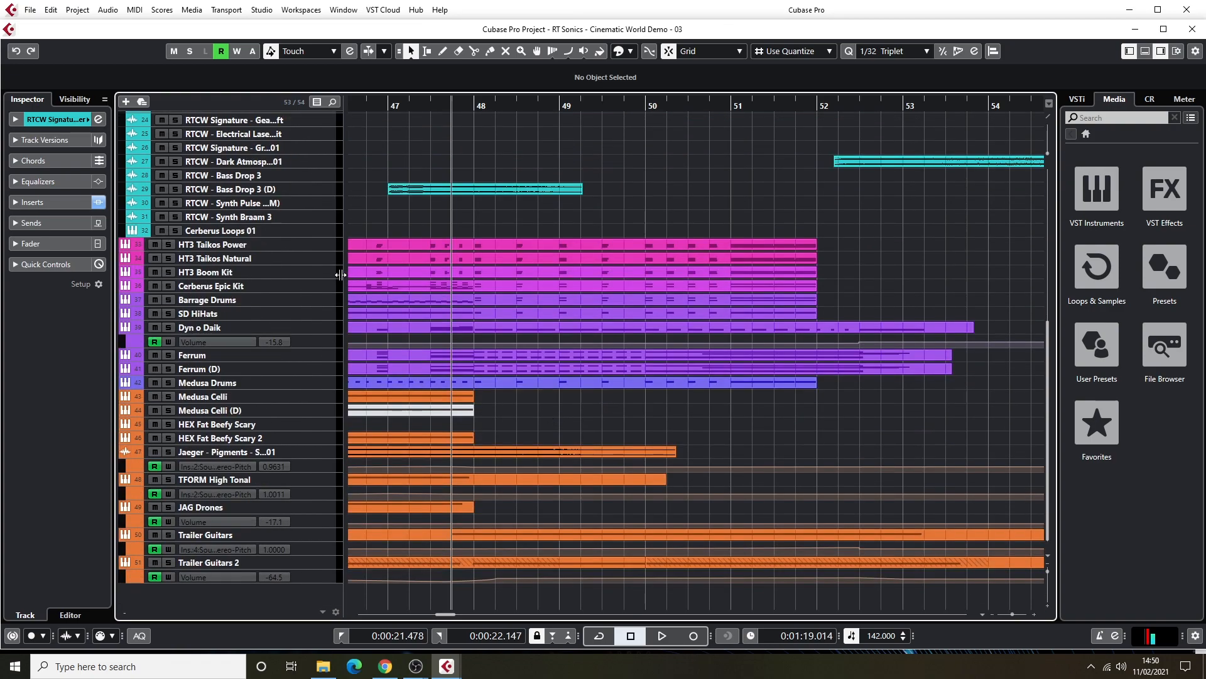
{"action": "scroll", "coordinate": [484, 277], "scroll_direction": "up", "scroll_amount": 8}
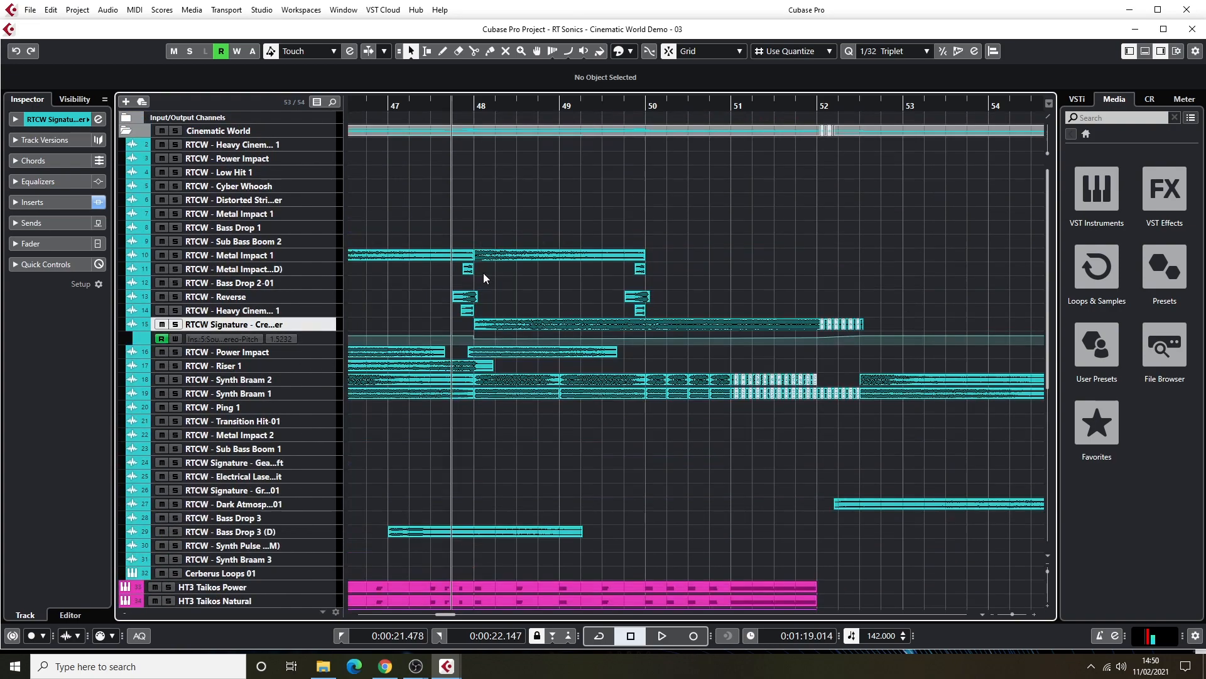
{"action": "left_click", "coordinate": [161, 131]}
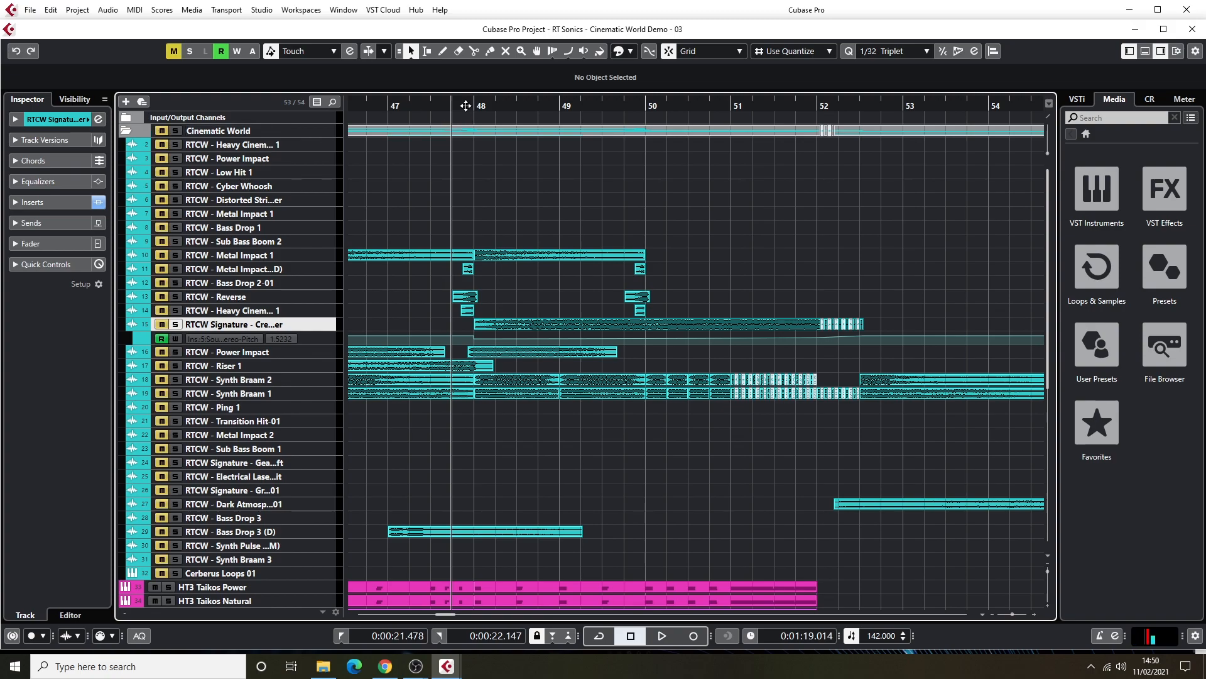
{"action": "key", "text": "space"}
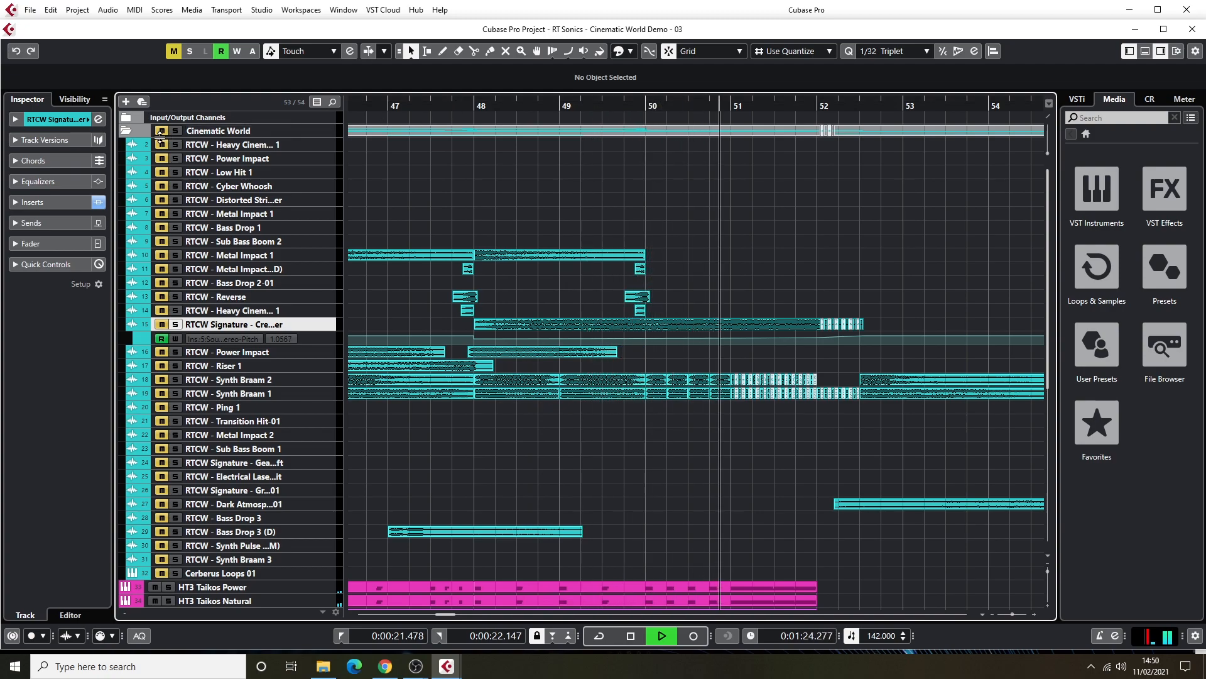
Return to just before bar 48, unmute the Cinematic World folder, and audition the full mix until past bar 53.
{"action": "left_click", "coordinate": [453, 108]}
{"action": "key", "text": "space"}
{"action": "left_click", "coordinate": [160, 132]}
{"action": "key", "text": "space"}
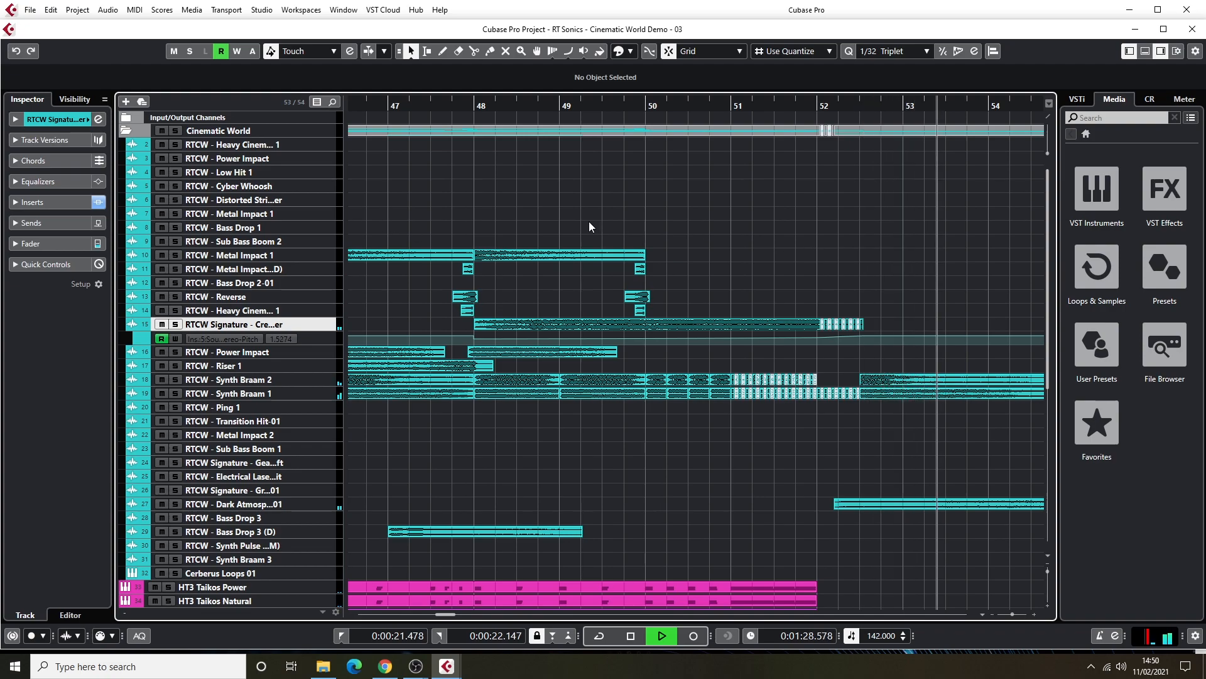
{"action": "key", "text": "space"}
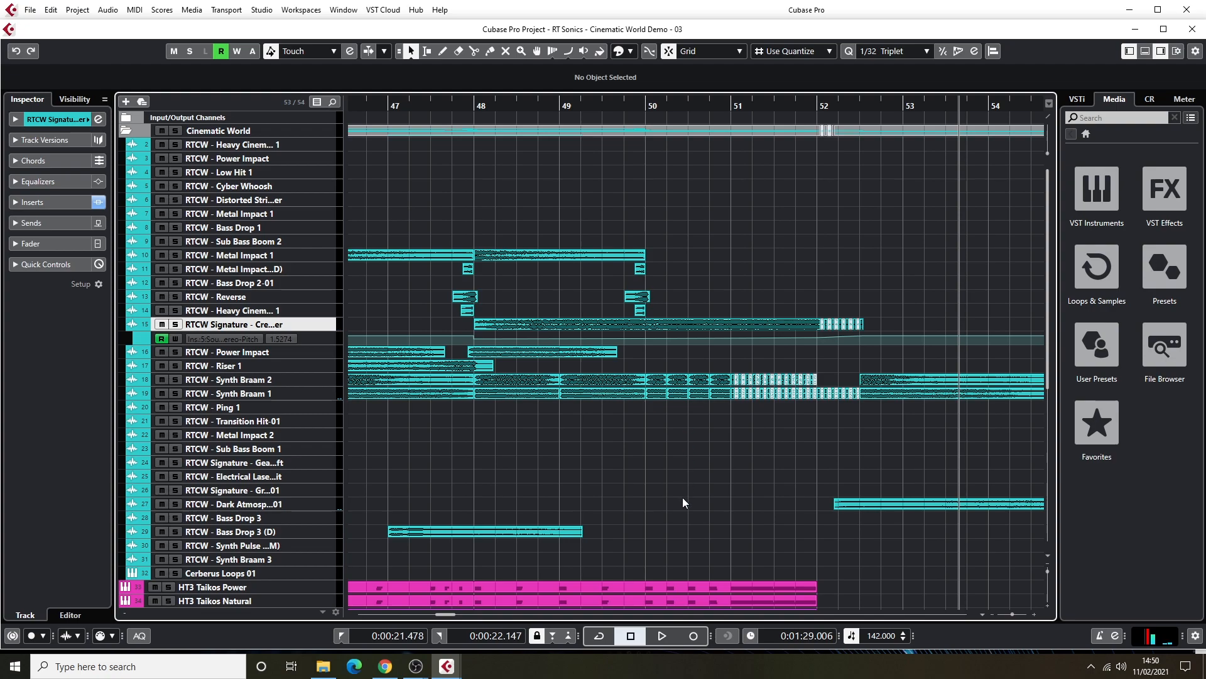
Examine the wider arrangement between bars 26 and 46, across both the Cinematic World tracks and the other instrument tracks.
{"action": "key", "text": "g"}
{"action": "key", "text": "g"}
{"action": "key", "text": "g"}
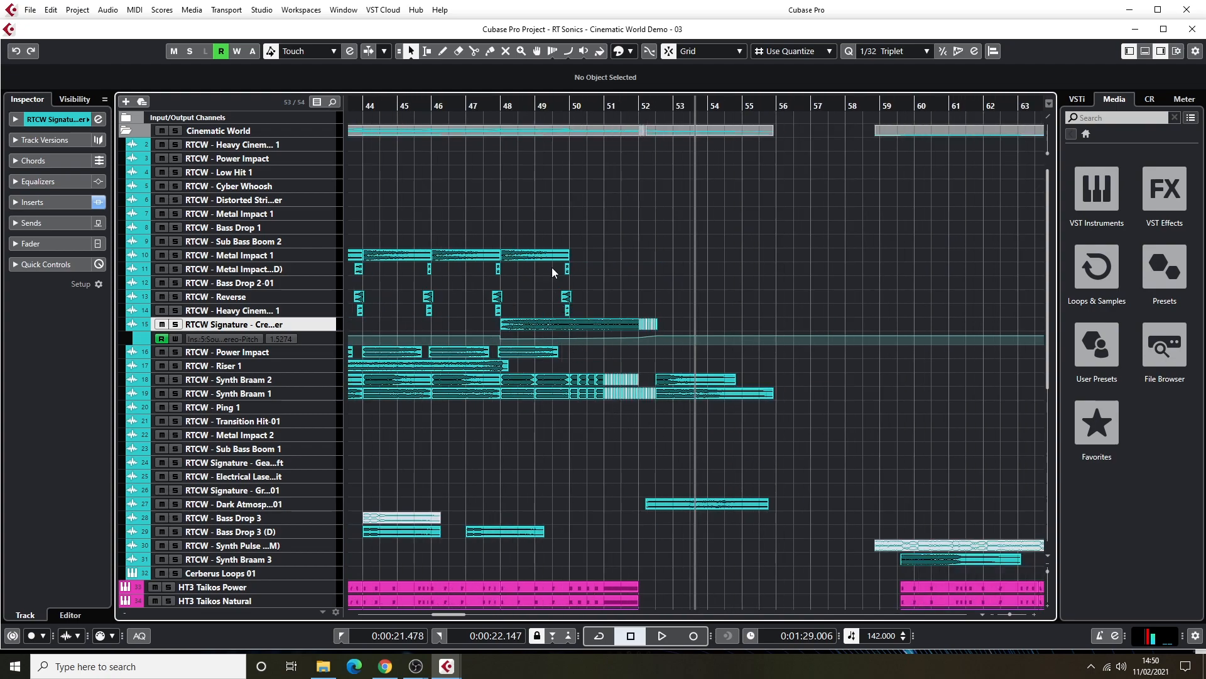
{"action": "left_click_drag", "start_coordinate": [526, 107], "coordinate": [644, 201]}
{"action": "scroll", "coordinate": [597, 207], "scroll_direction": "down", "scroll_amount": 6}
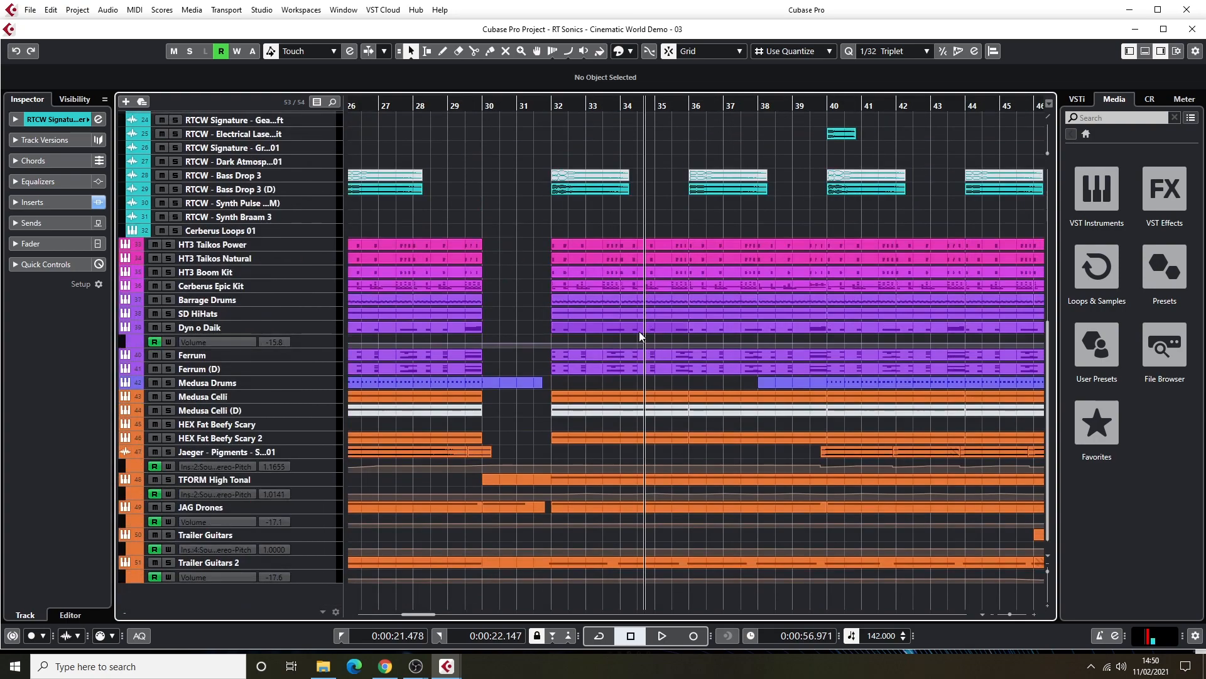
{"action": "scroll", "coordinate": [638, 216], "scroll_direction": "up", "scroll_amount": 8}
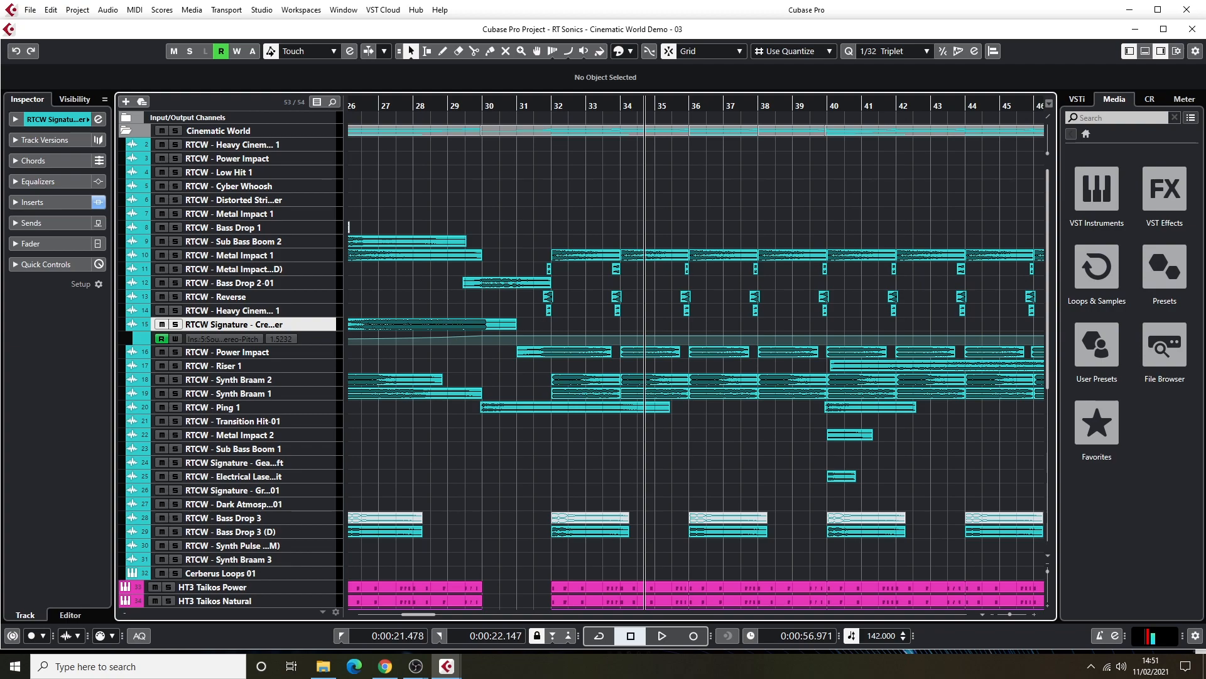
{"action": "left_click_drag", "start_coordinate": [421, 614], "coordinate": [440, 616]}
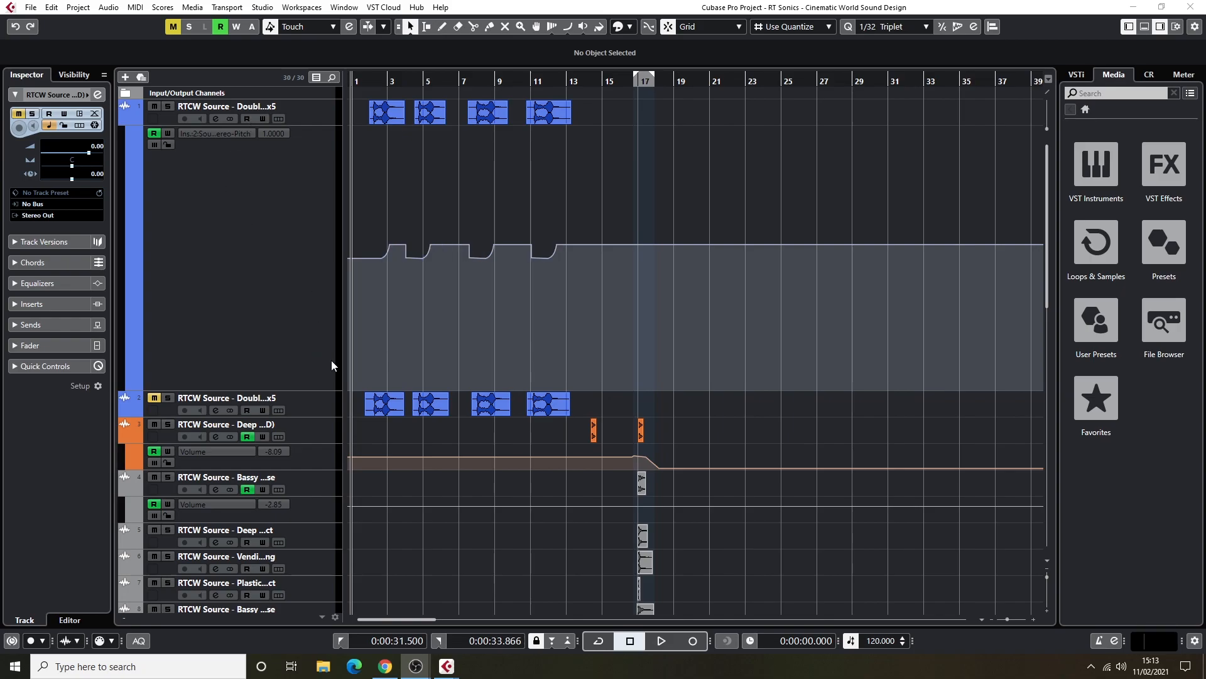
Look through all the source tracks in the RT Sonics - Cinematic World Sound Design project, ending at the Double Bass tracks.
{"action": "scroll", "coordinate": [624, 232], "scroll_direction": "down", "scroll_amount": 7}
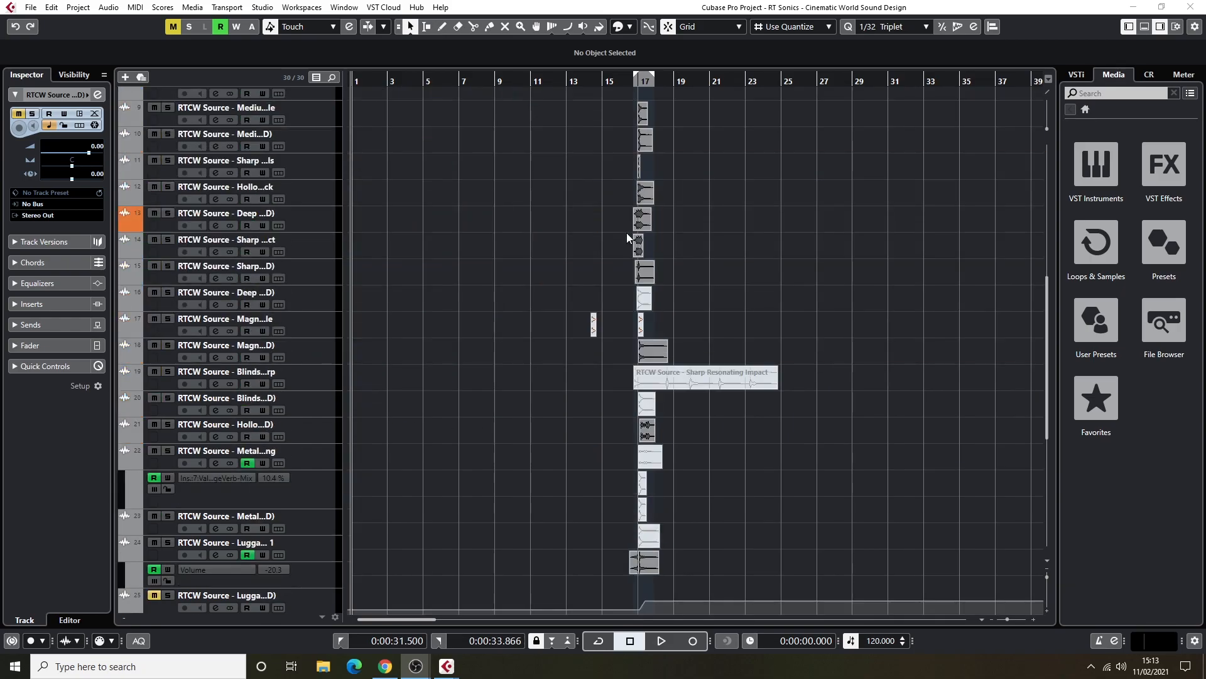
{"action": "scroll", "coordinate": [624, 297], "scroll_direction": "up", "scroll_amount": 5}
{"action": "scroll", "coordinate": [635, 308], "scroll_direction": "down", "scroll_amount": 6}
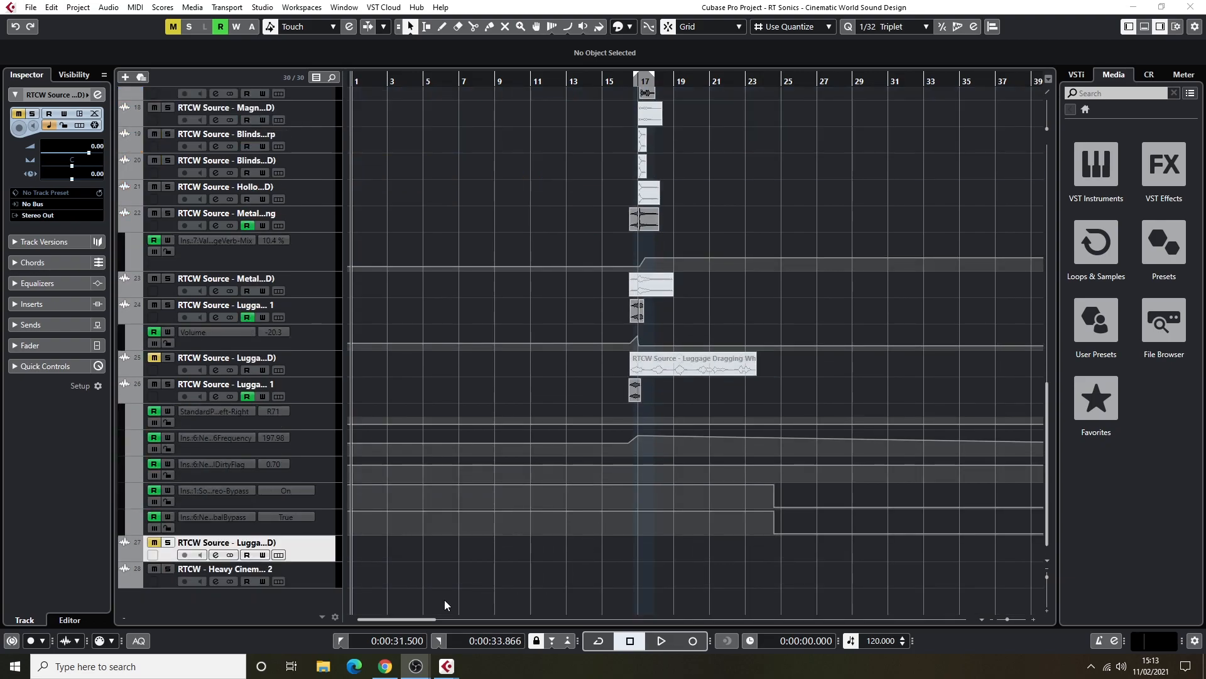
{"action": "mouse_move", "coordinate": [417, 621]}
{"action": "left_mouse_down"}
{"action": "mouse_move", "coordinate": [476, 622]}
{"action": "mouse_move", "coordinate": [402, 612]}
{"action": "left_mouse_up"}
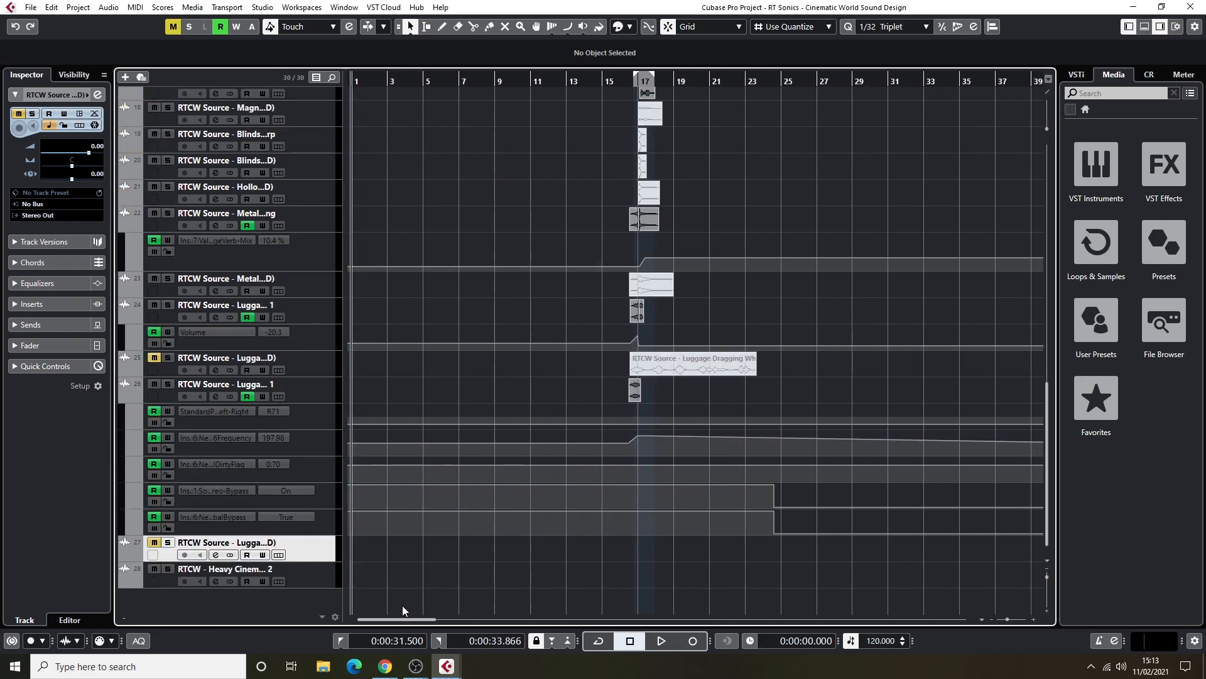
{"action": "scroll", "coordinate": [482, 296], "scroll_direction": "up", "scroll_amount": 8}
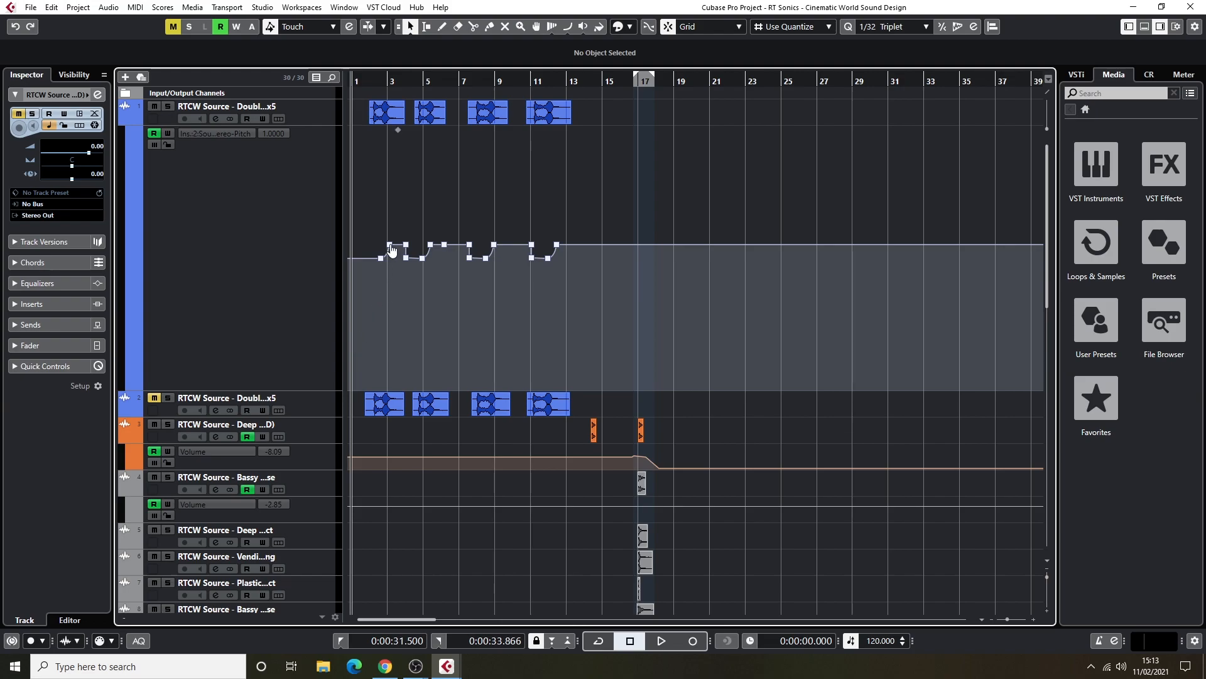
Audition the second Double Bass track in solo from just before bar 2 to bar 3, stop, then unsolo and mute it again.
{"action": "key", "text": "space"}
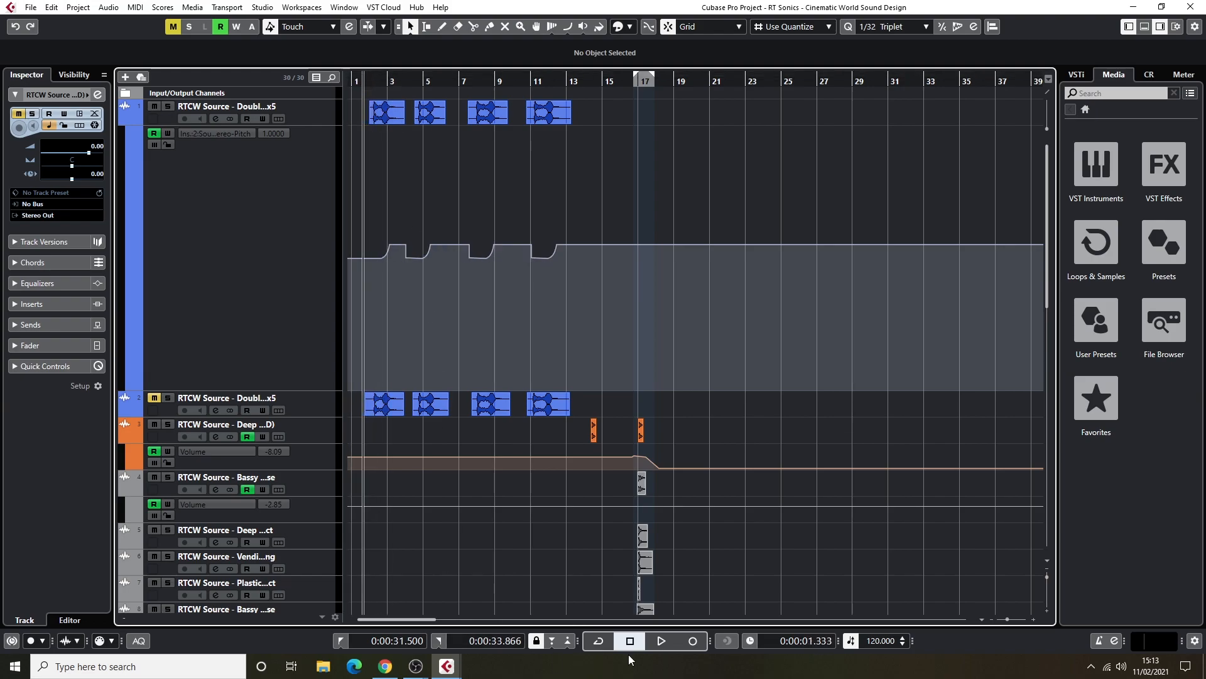
{"action": "left_click_drag", "start_coordinate": [1008, 620], "coordinate": [1013, 621]}
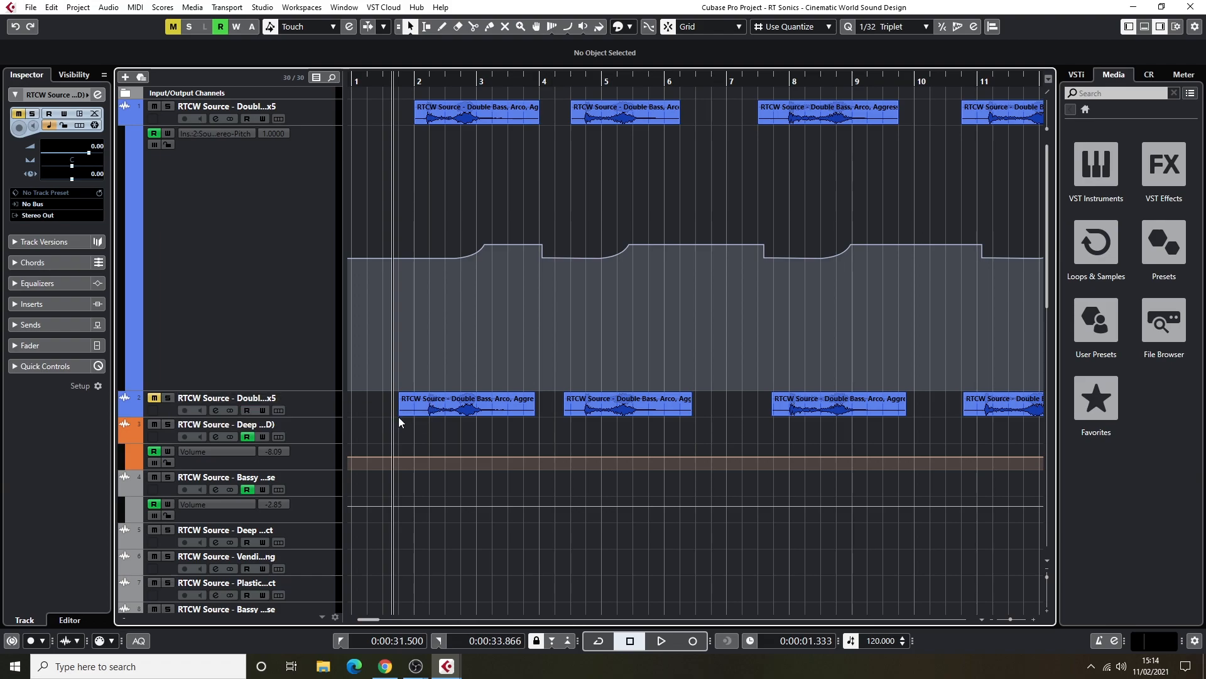
{"action": "left_click", "coordinate": [169, 398]}
{"action": "left_click", "coordinate": [400, 85]}
{"action": "key", "text": "space"}
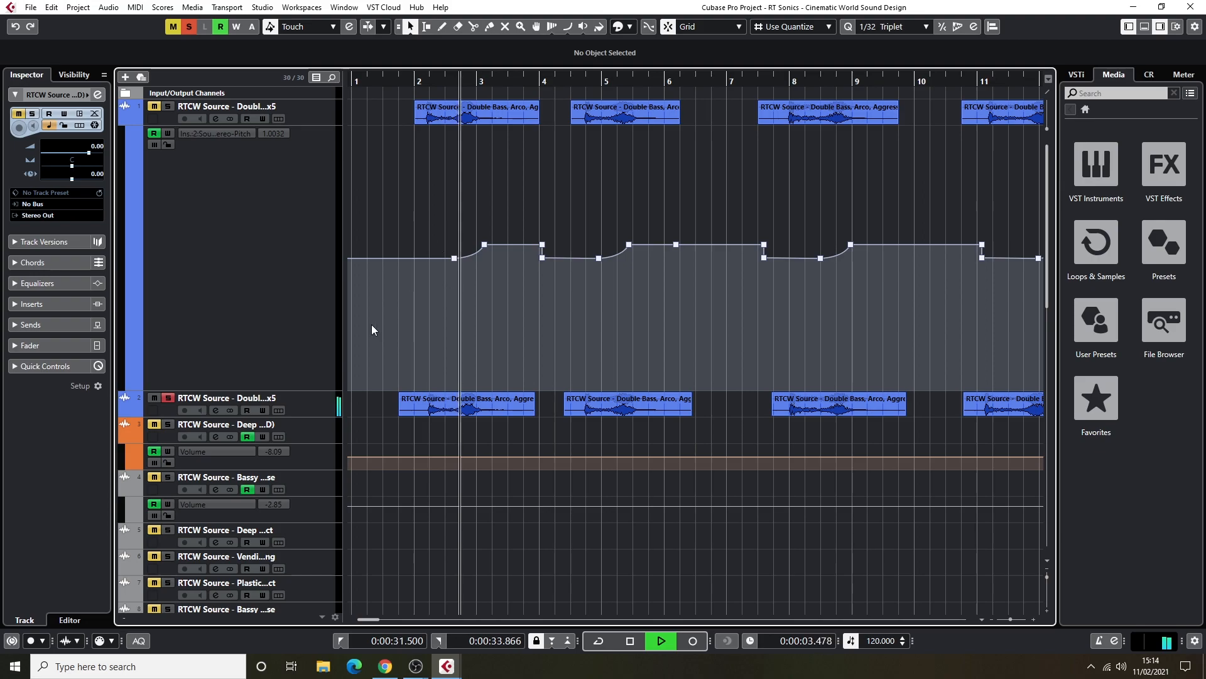
{"action": "key", "text": "space"}
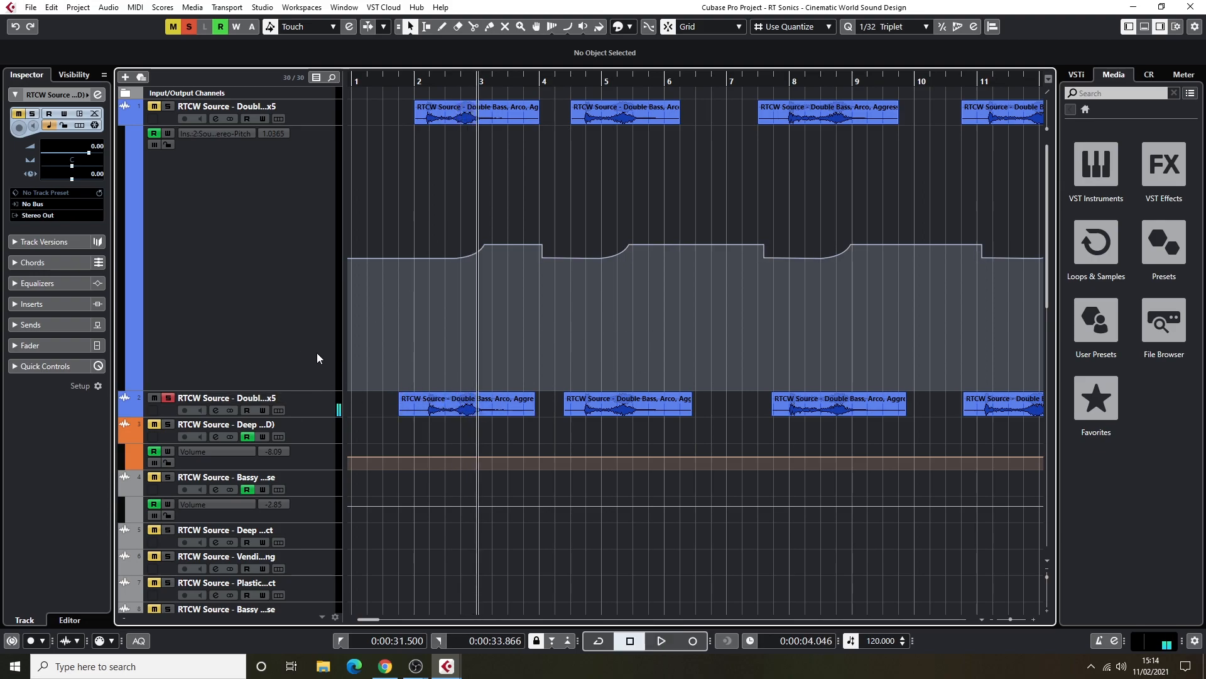
{"action": "left_click", "coordinate": [154, 398]}
{"action": "left_click", "coordinate": [168, 398]}
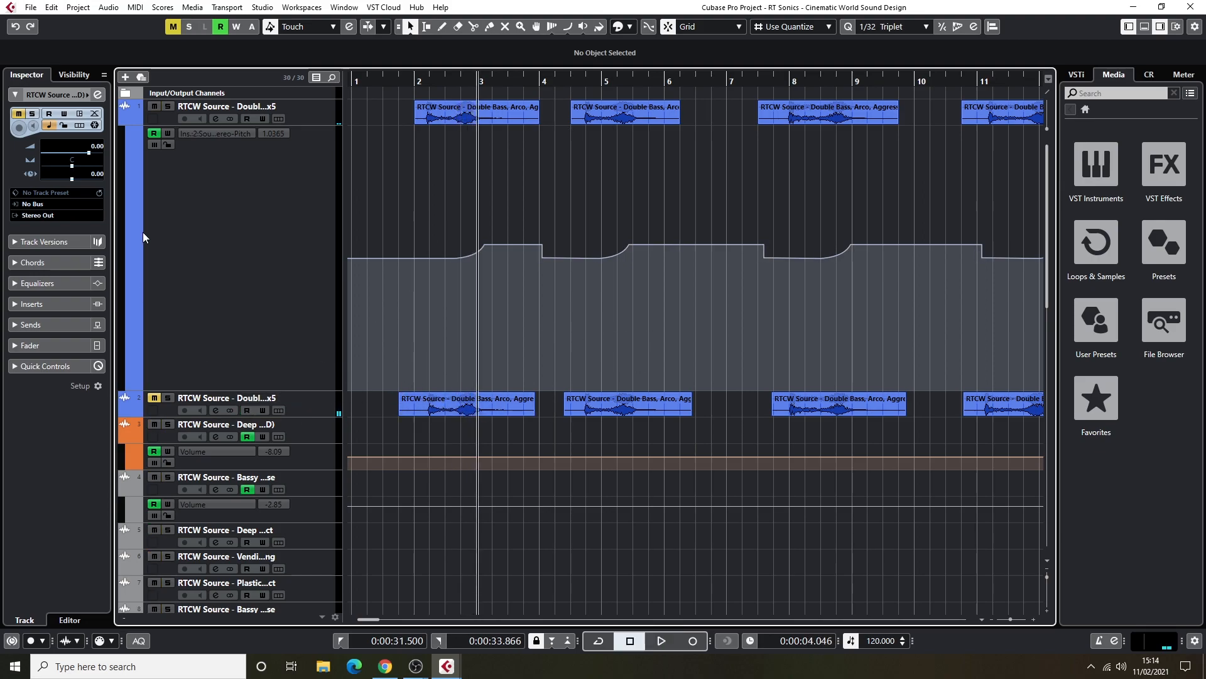
Solo the first Double Bass track and inspect its iZotope Trash 2 insert with the preset manager dismissed, then close the plug-in.
{"action": "left_click", "coordinate": [168, 106]}
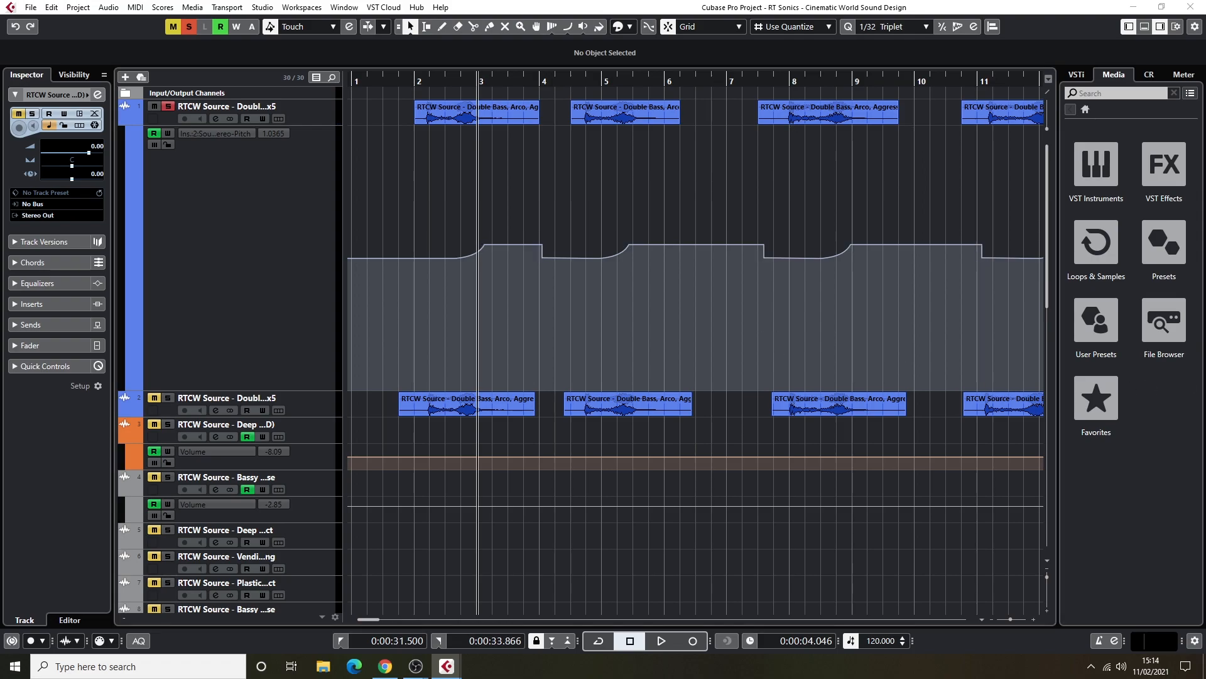
{"action": "left_click_drag", "start_coordinate": [581, 123], "coordinate": [695, 163]}
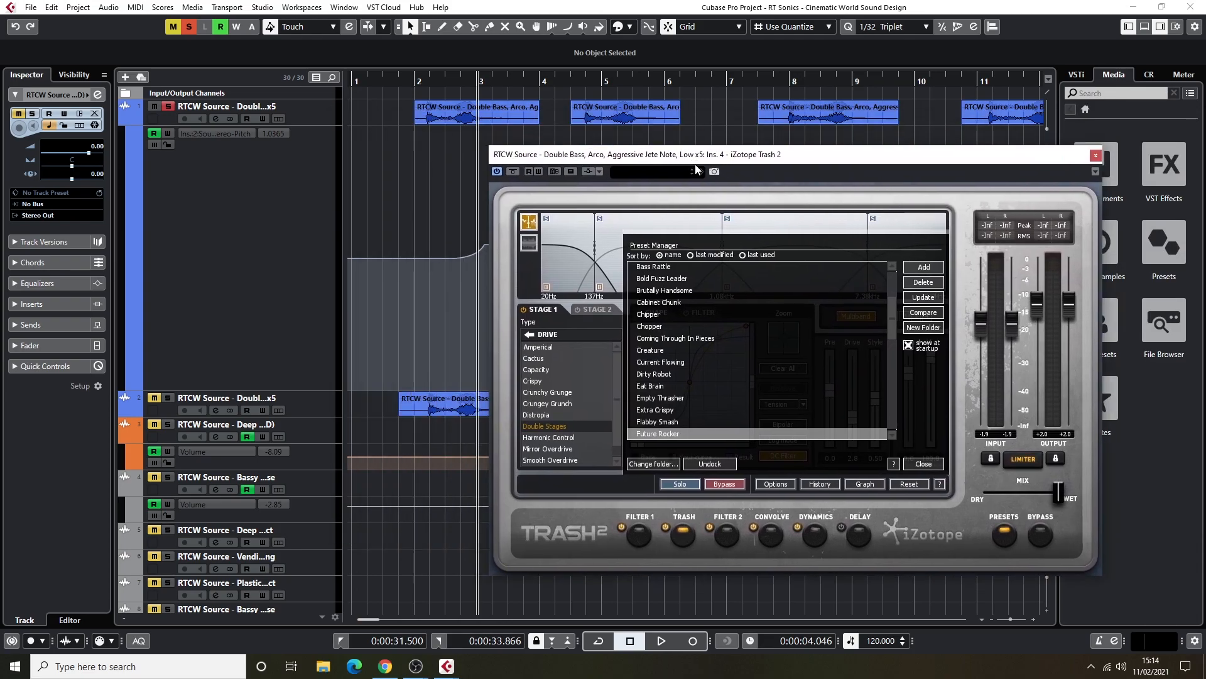
{"action": "left_click", "coordinate": [919, 465]}
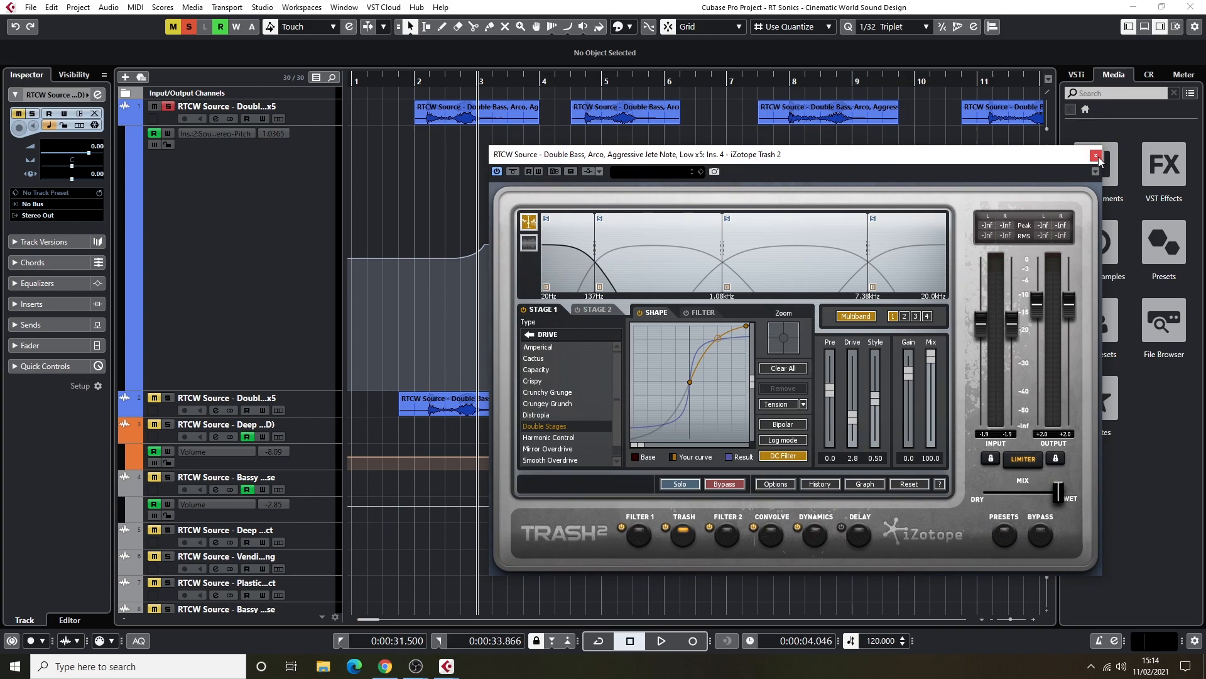
{"action": "left_click", "coordinate": [1095, 155]}
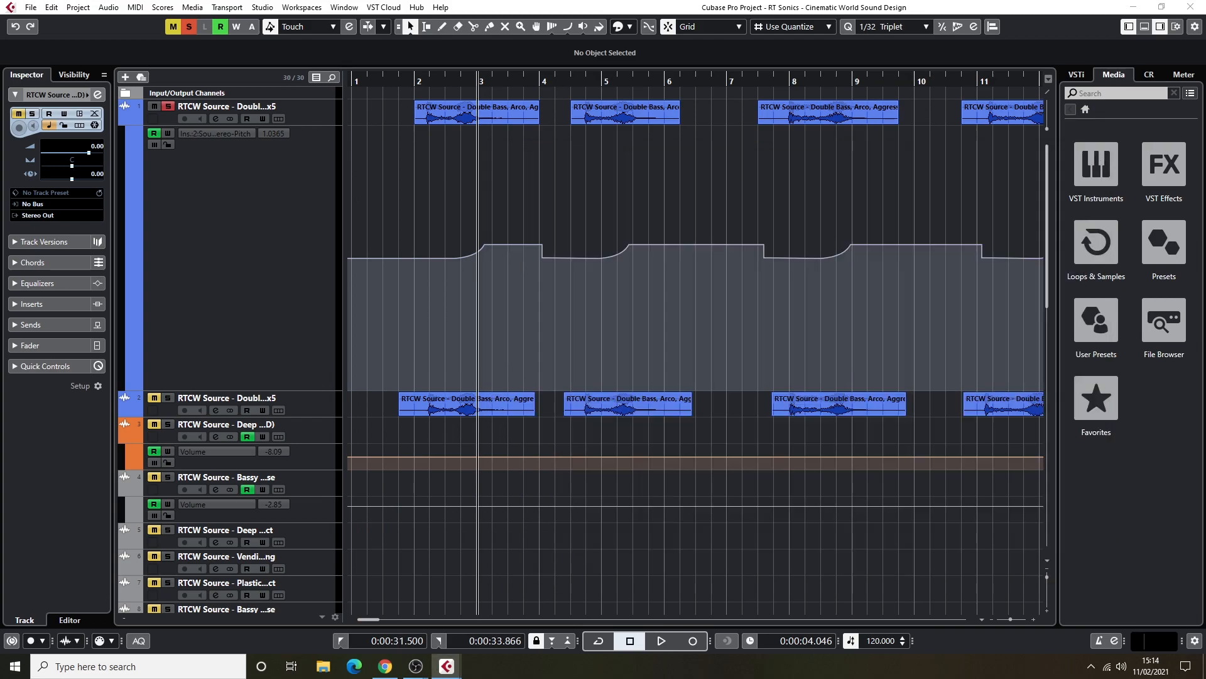
Audition the soloed first Double Bass track from just before bar 2 to past bar 5, and replay bars 2 to 4.
{"action": "left_click_drag", "start_coordinate": [421, 83], "coordinate": [396, 82]}
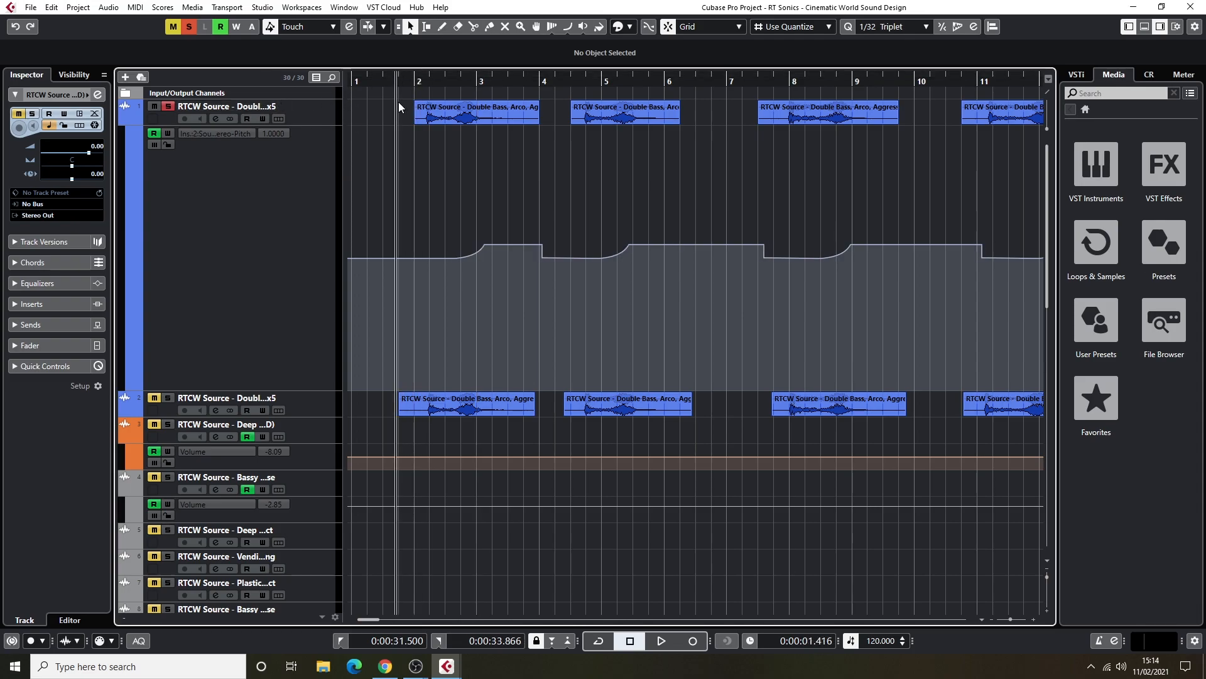
{"action": "key", "text": "space"}
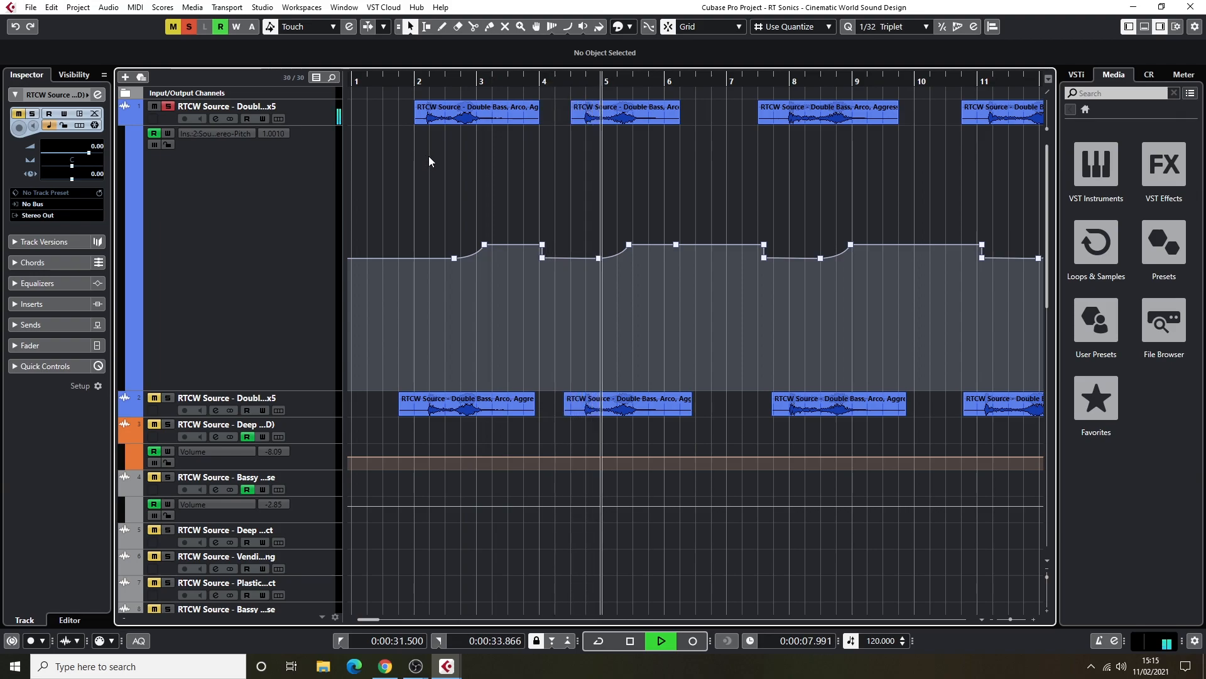
{"action": "key", "text": "space"}
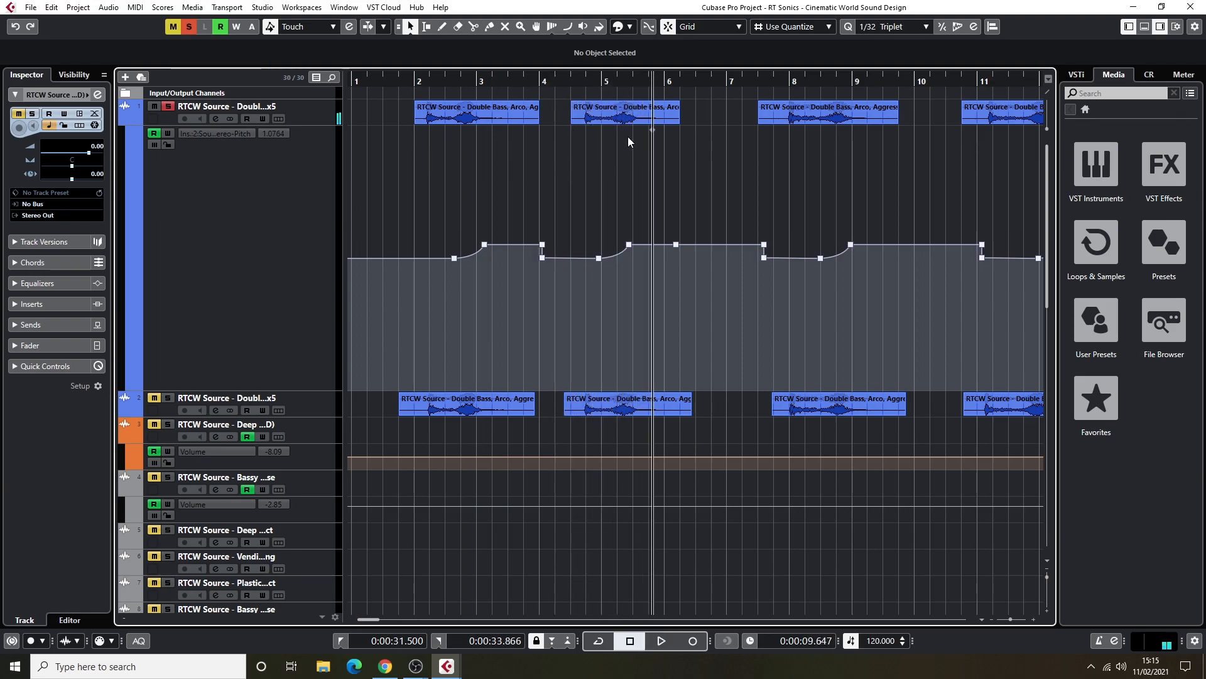
{"action": "left_click_drag", "start_coordinate": [458, 82], "coordinate": [416, 85]}
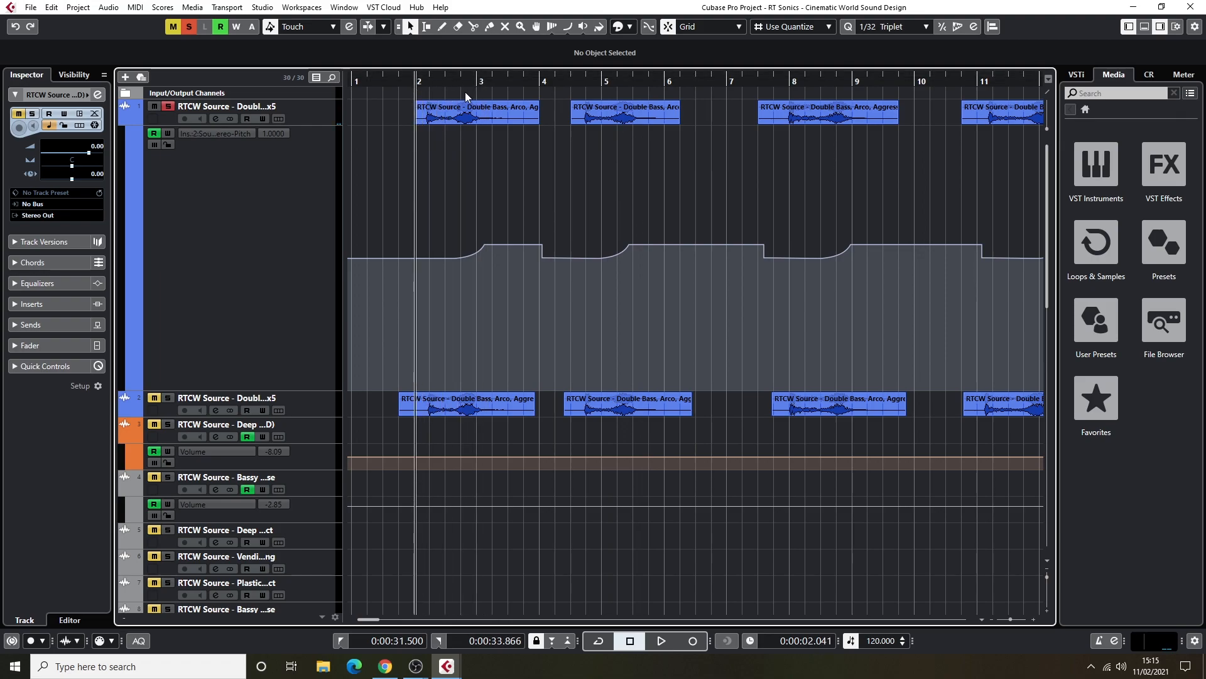
{"action": "key", "text": "space"}
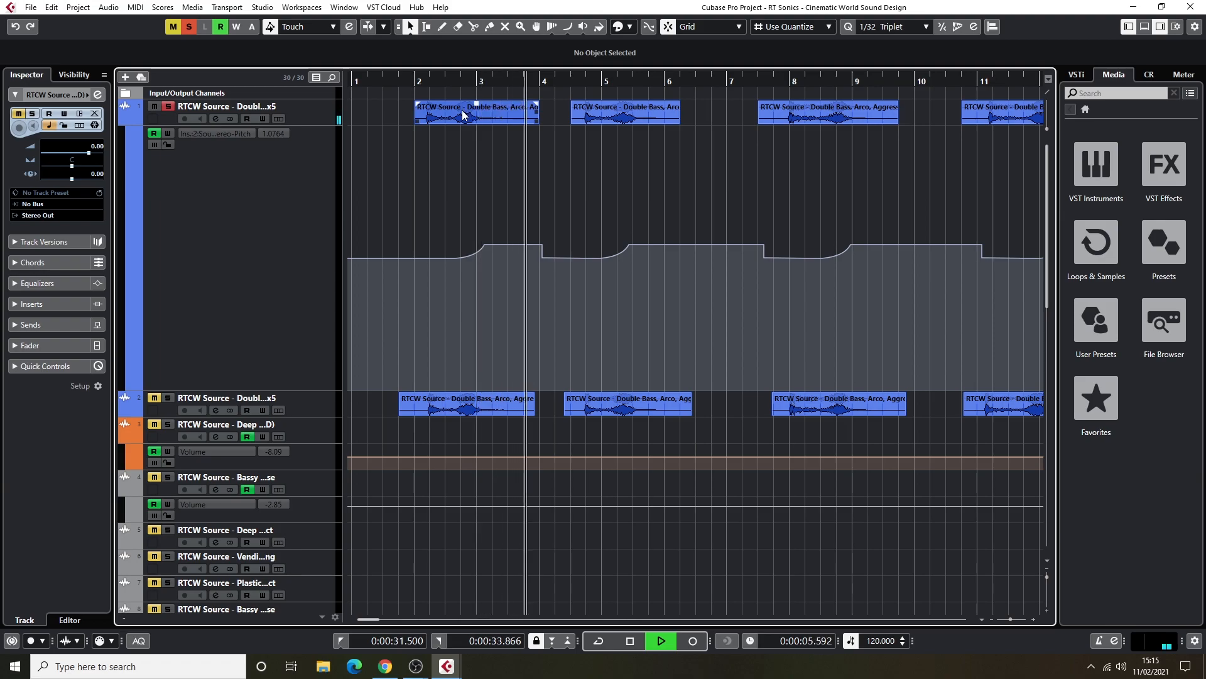
{"action": "key", "text": "space"}
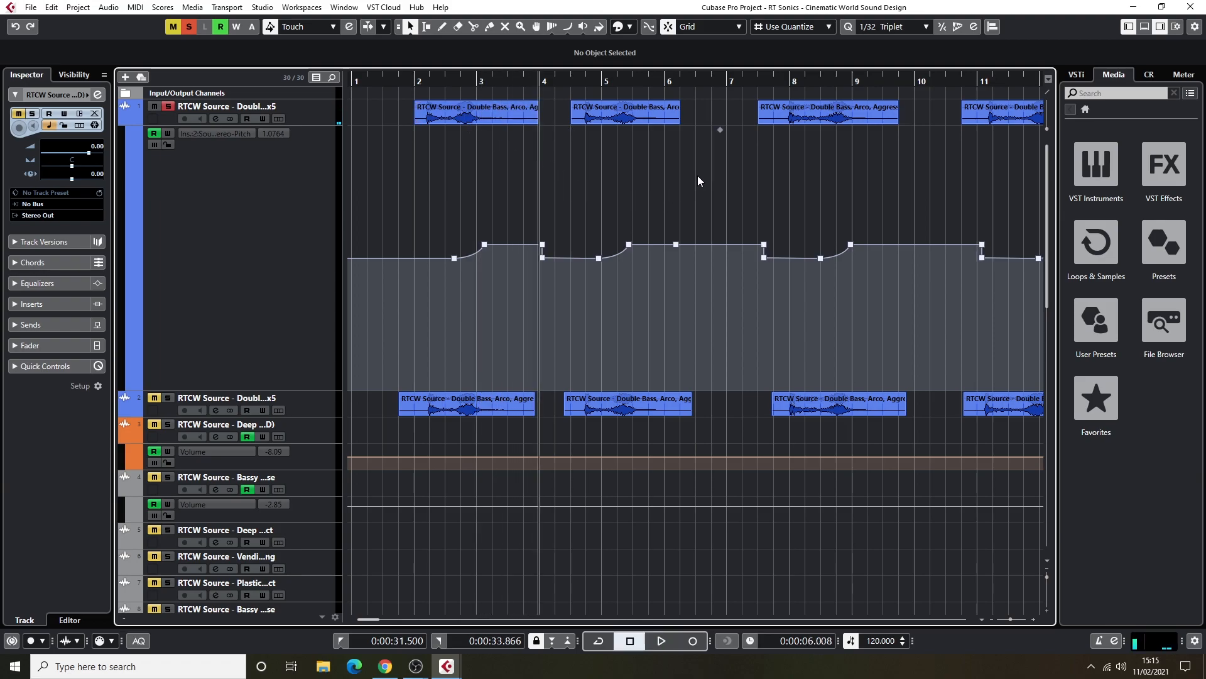
Audition the last clip on the first Double Bass track from bar 11 until its pitch rise after bar 12.
{"action": "key", "text": "g"}
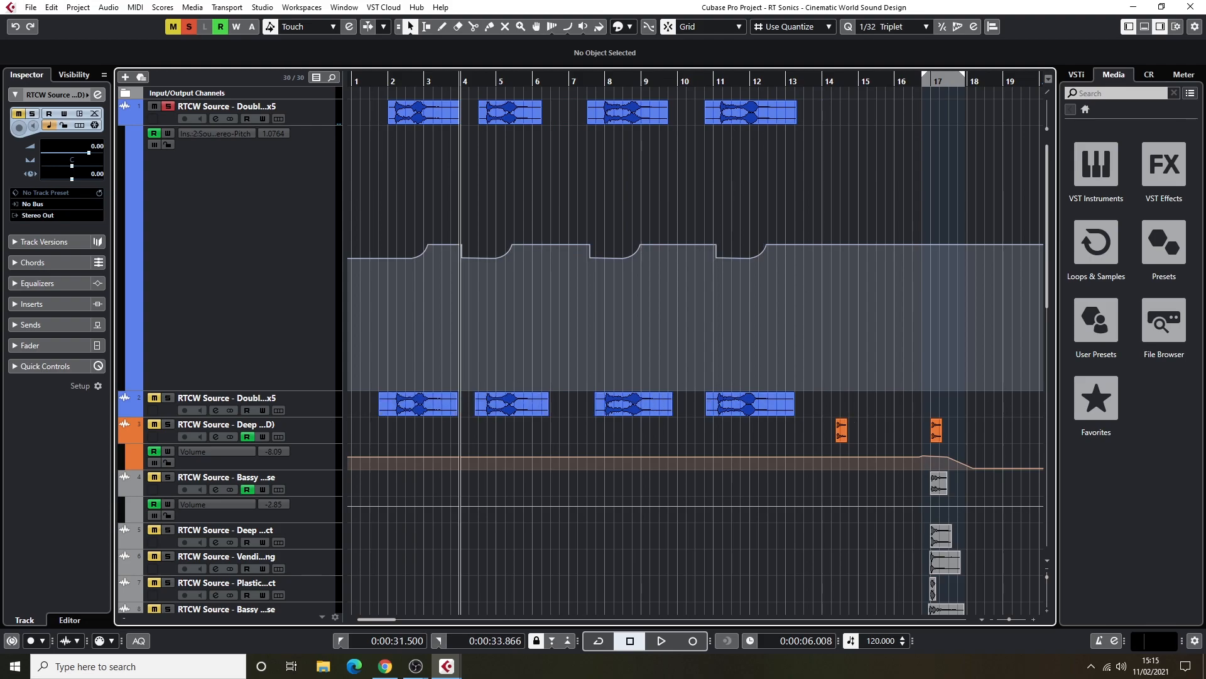
{"action": "left_click", "coordinate": [715, 82]}
{"action": "left_click", "coordinate": [715, 83]}
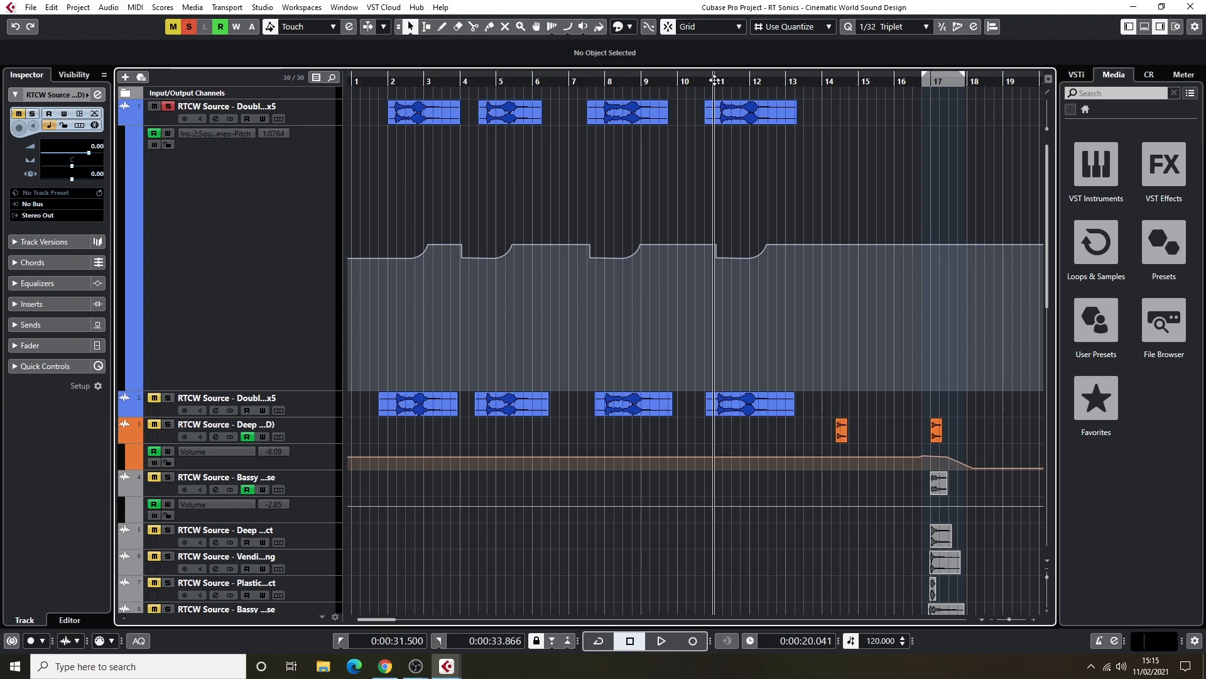
{"action": "key", "text": "space"}
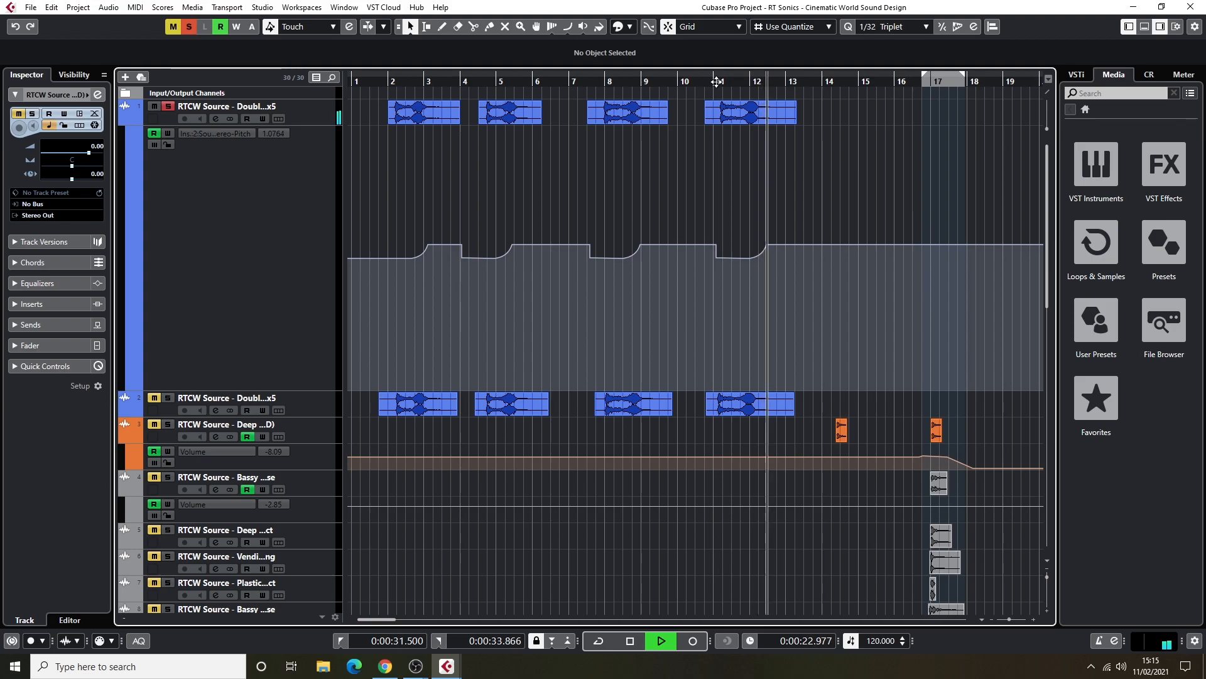
{"action": "key", "text": "space"}
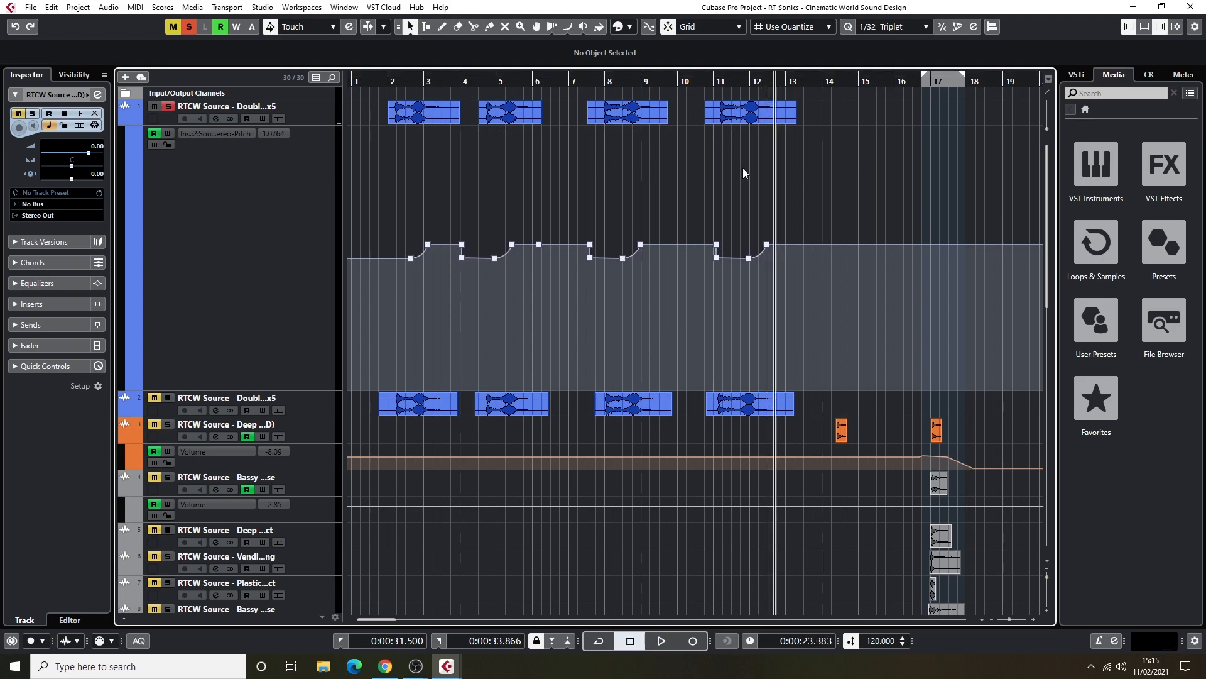
Place the playback cursor at the orange Deep source clip after bar 14 and solo its track.
{"action": "key", "text": "g"}
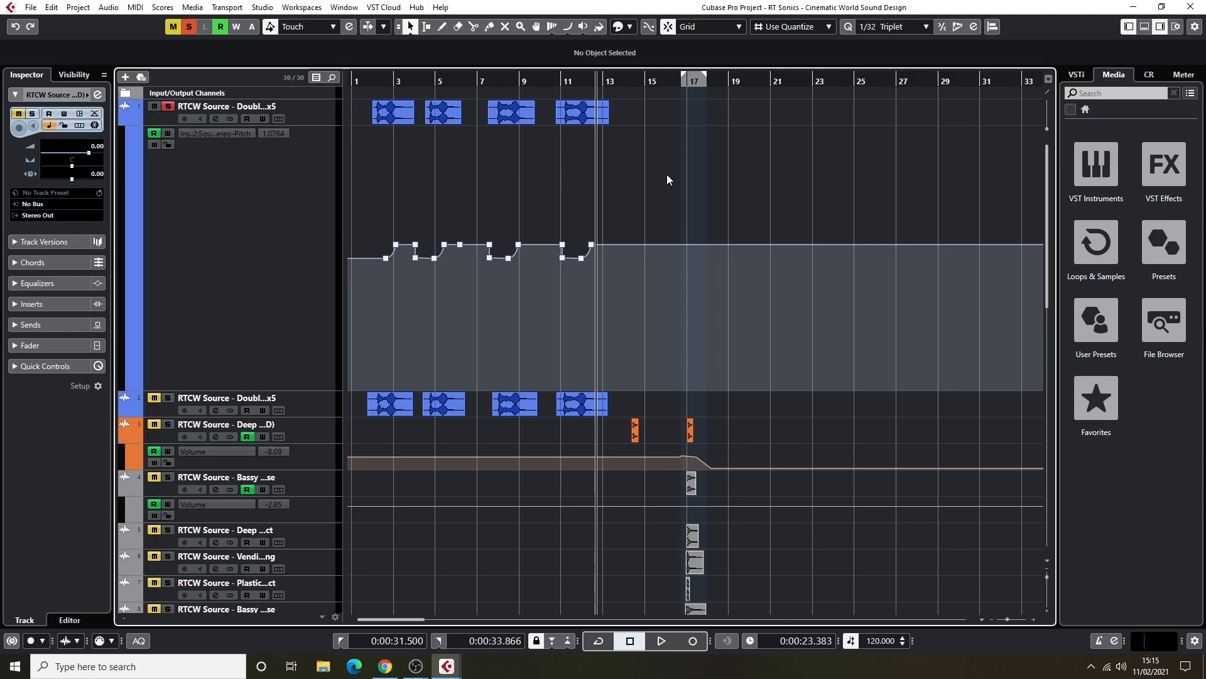
{"action": "scroll", "coordinate": [666, 174], "scroll_direction": "up", "scroll_amount": 8}
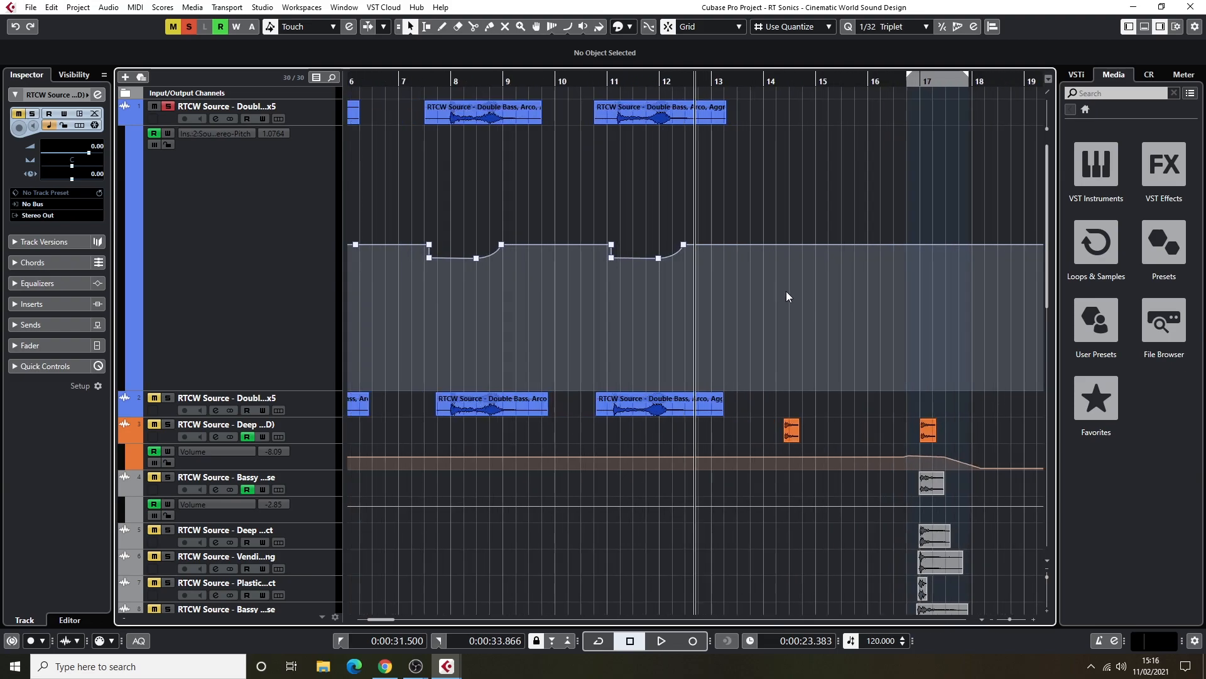
{"action": "key", "text": "h"}
{"action": "left_click", "coordinate": [915, 83]}
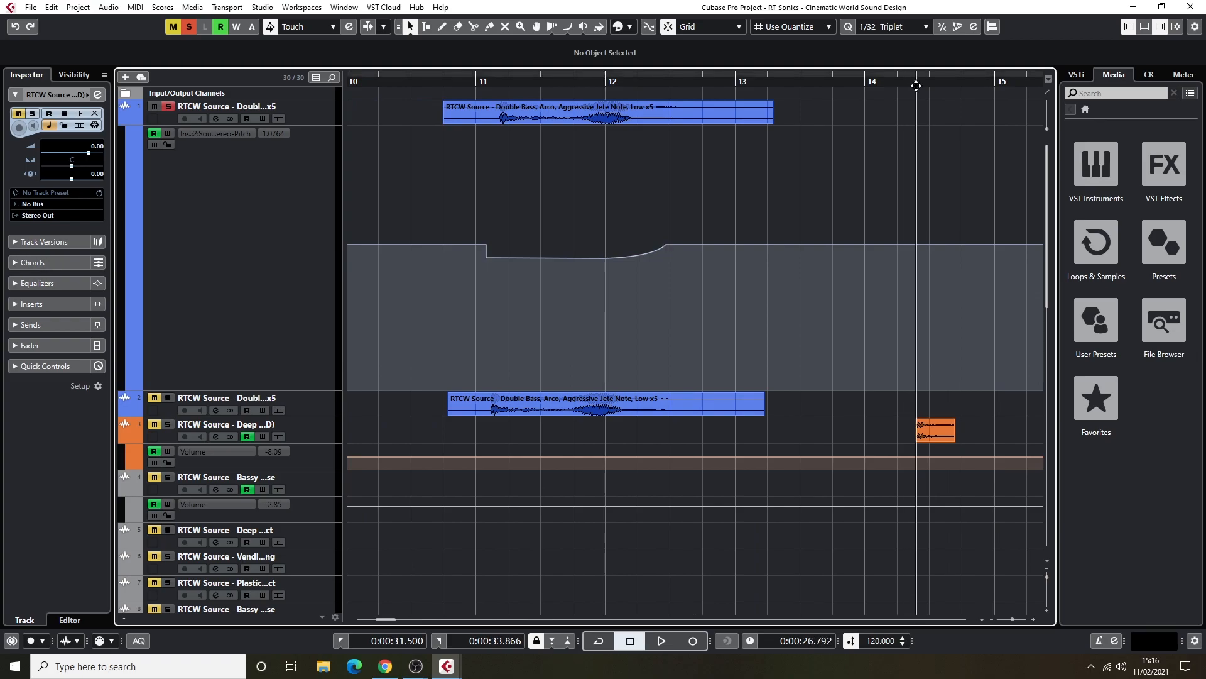
{"action": "left_click", "coordinate": [289, 425]}
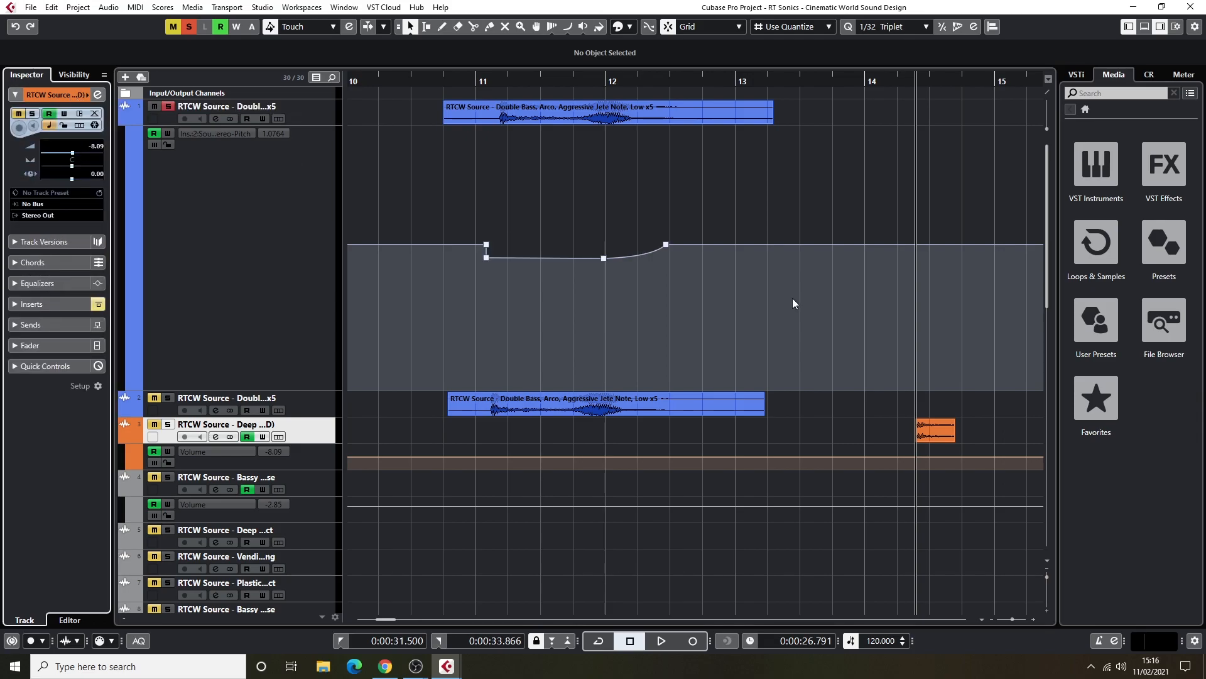
{"action": "left_click", "coordinate": [168, 425]}
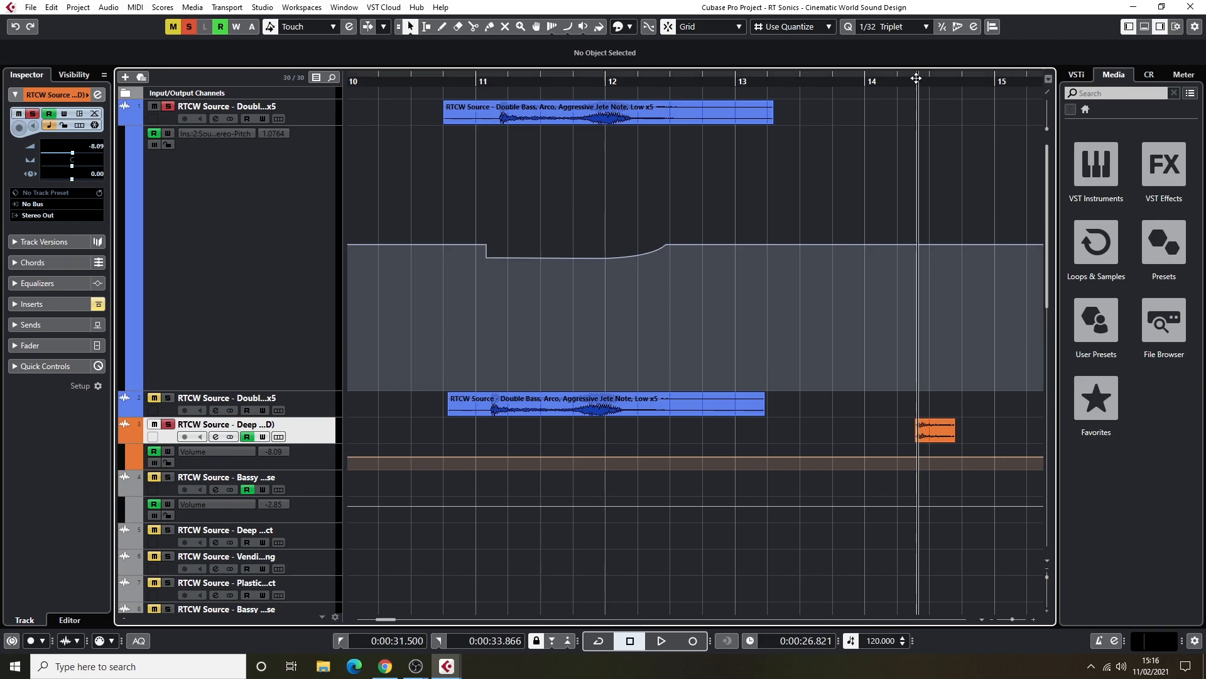
Audition the soloed Deep source hit after bar 14 with its inserts bypassed, replaying it from just before the clip.
{"action": "left_click_drag", "start_coordinate": [918, 77], "coordinate": [902, 78]}
{"action": "key", "text": "space"}
{"action": "left_click", "coordinate": [883, 78]}
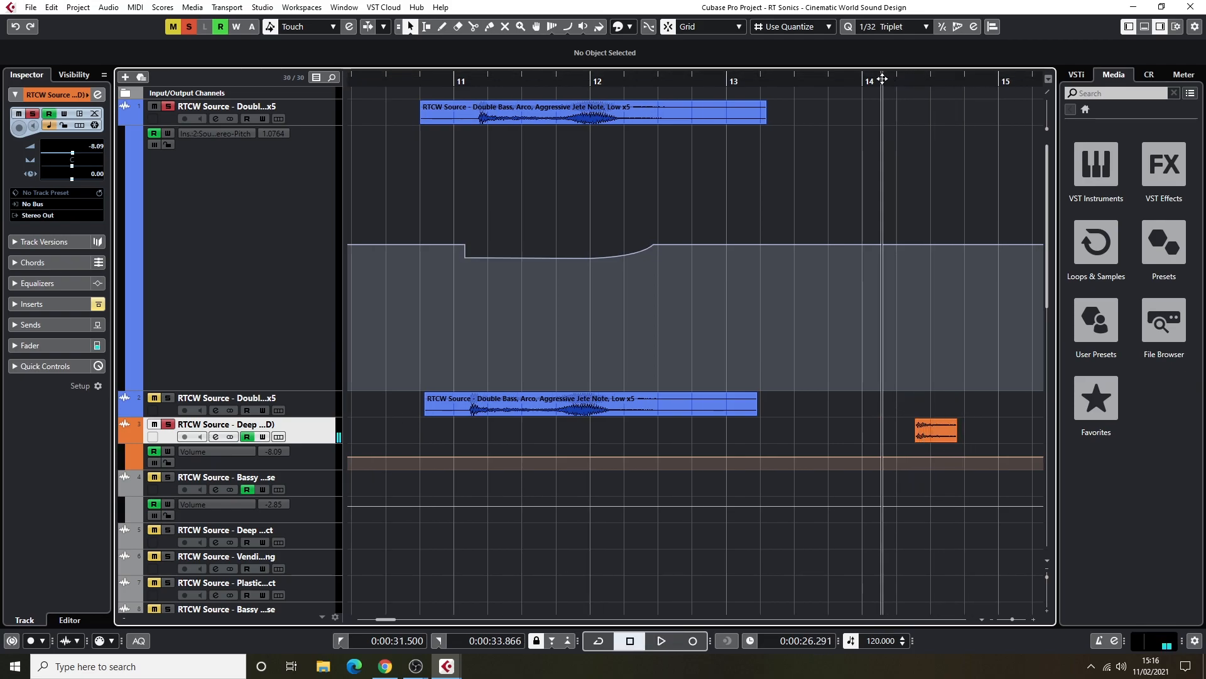
{"action": "key", "text": "space"}
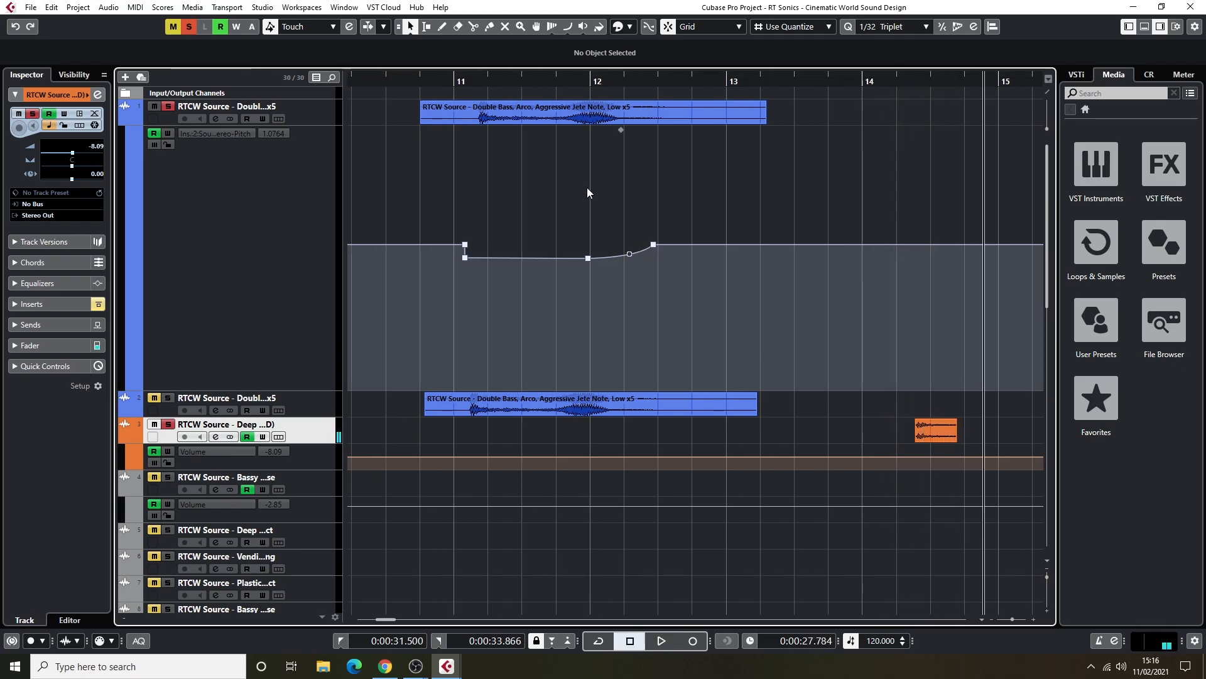
{"action": "left_click", "coordinate": [906, 80]}
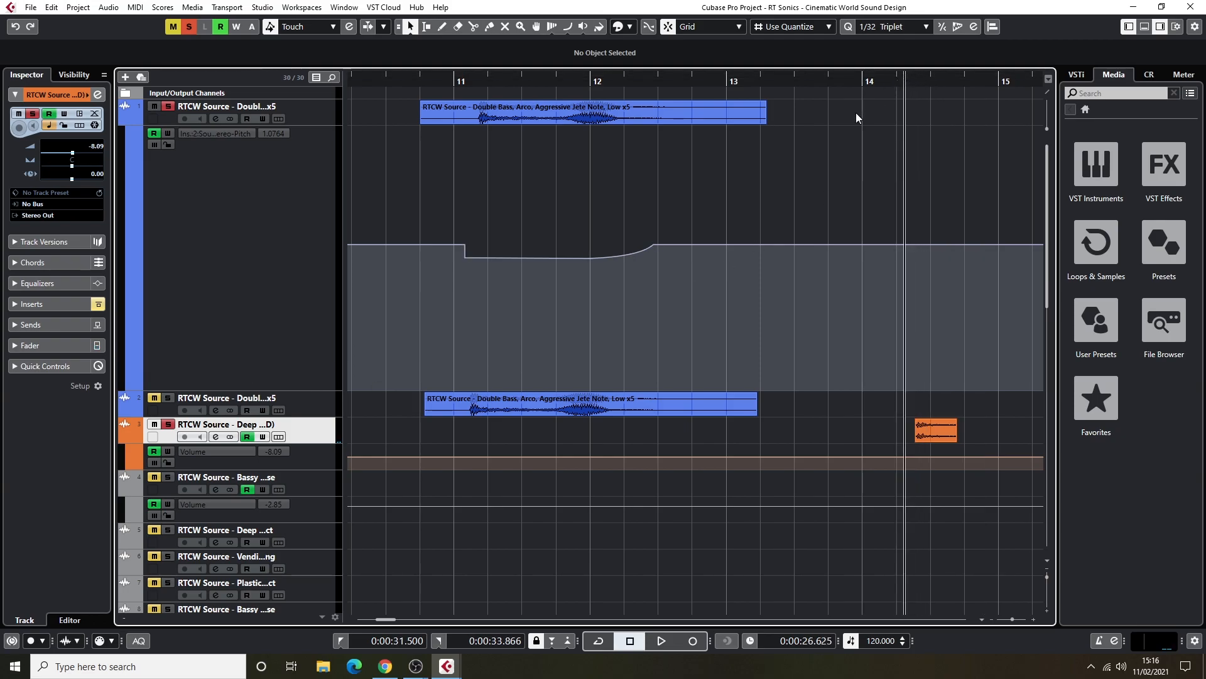
{"action": "key", "text": "space"}
{"action": "key", "text": "space"}
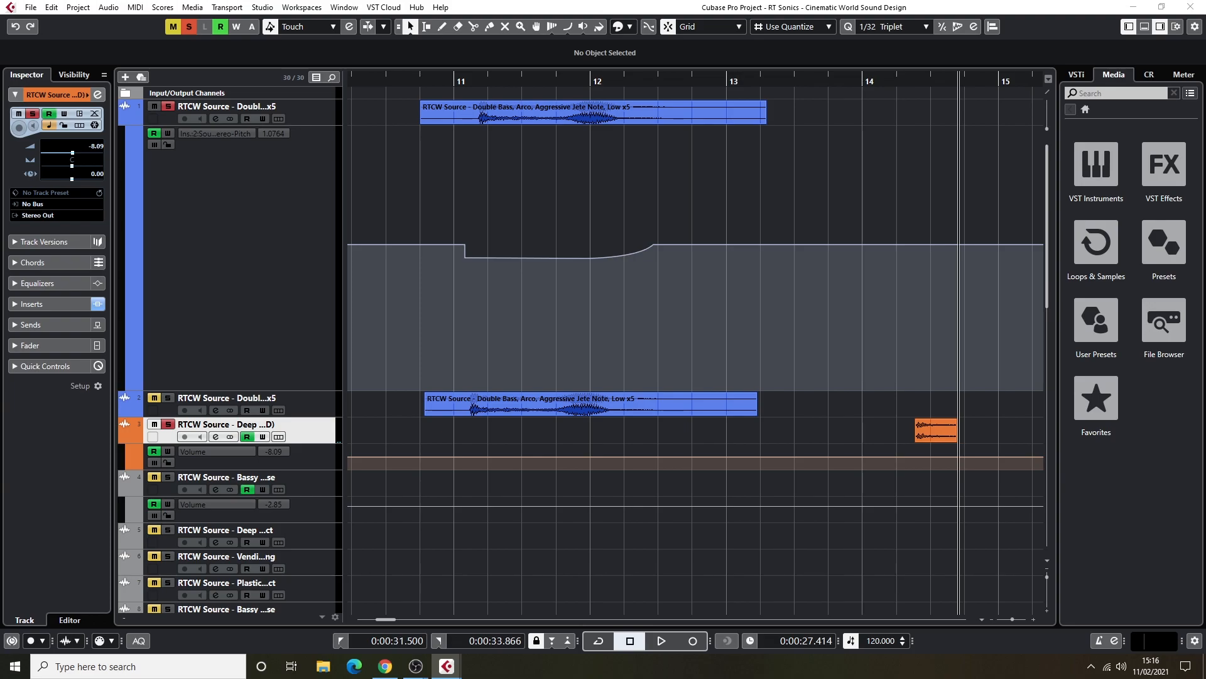
Audition the Deep source hit with its inserts active, from just after bar 14 to past bar 15.
{"action": "left_click", "coordinate": [880, 81]}
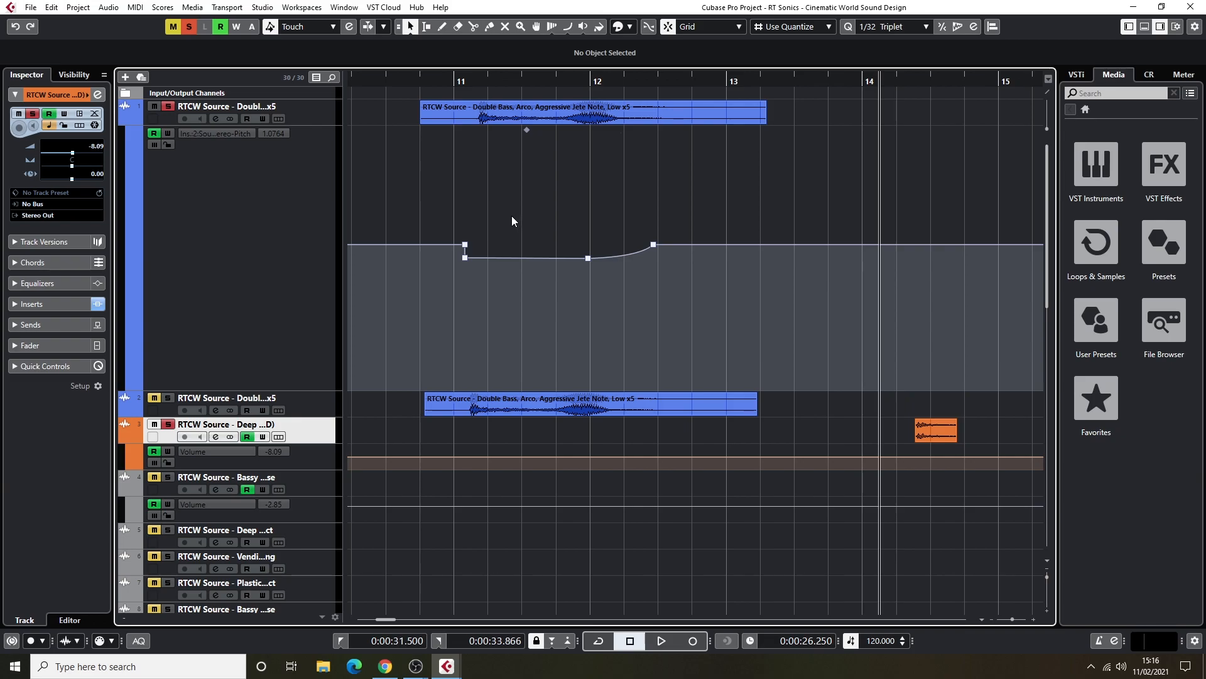
{"action": "key", "text": "space"}
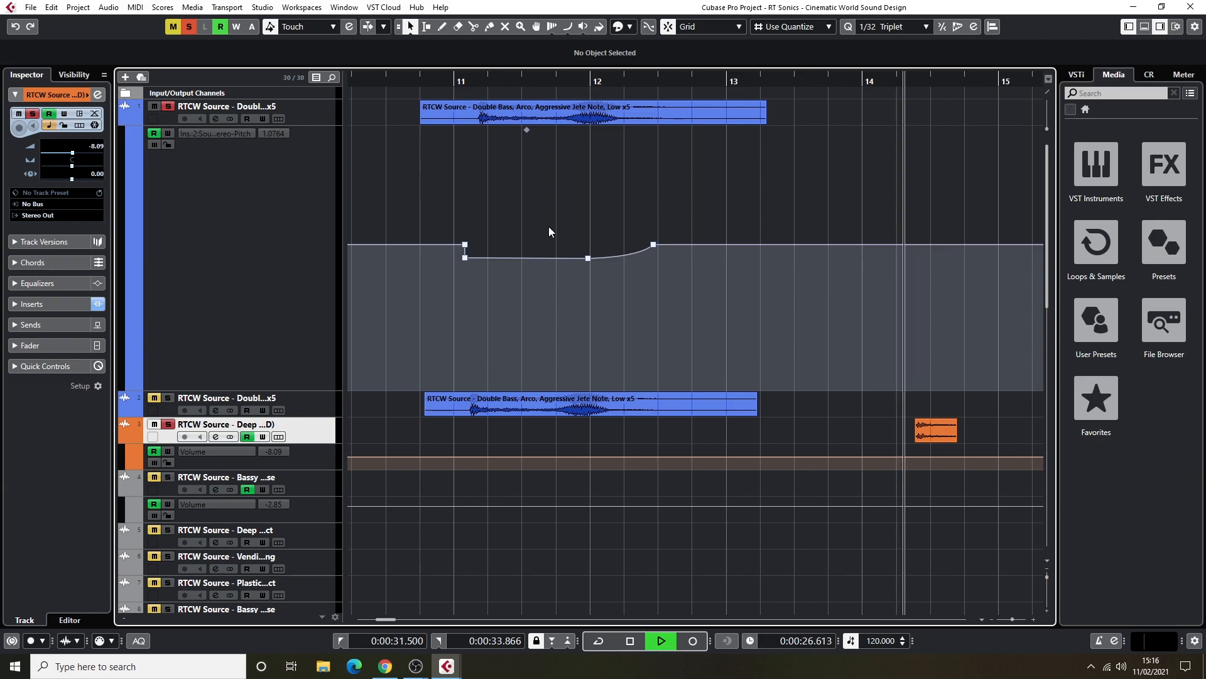
{"action": "key", "text": "space"}
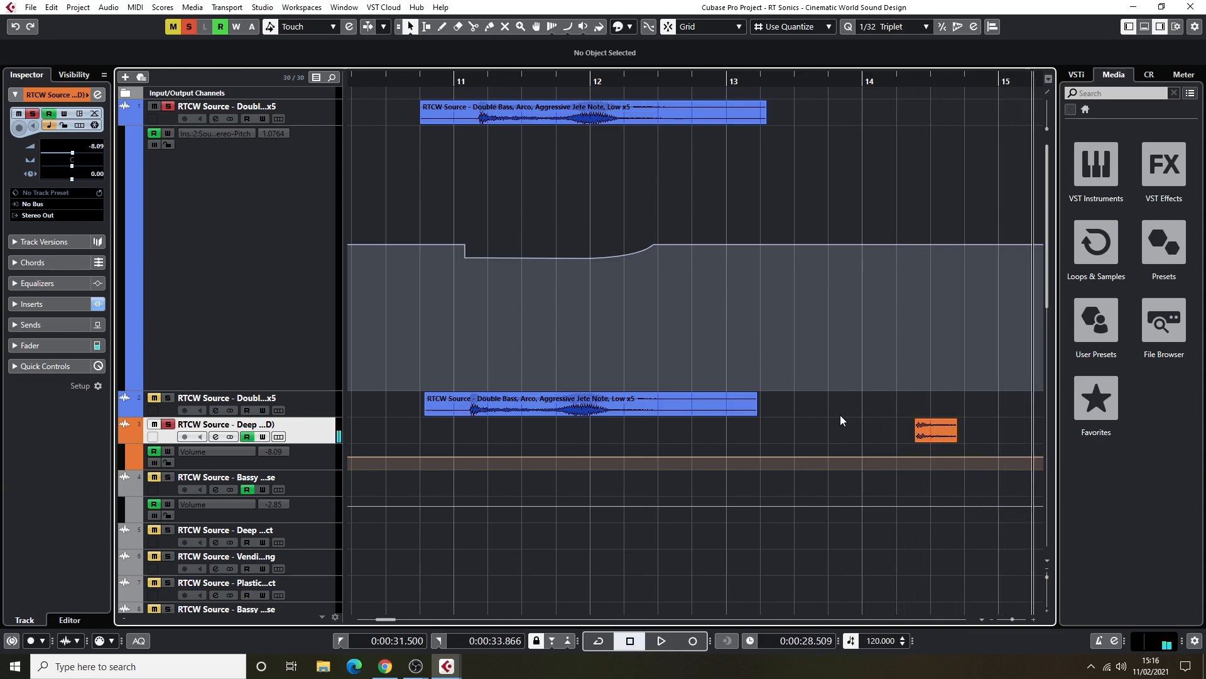
Return the playback cursor to just after bar 14, unsolo the Deep source track, and deactivate all remaining solo states.
{"action": "key", "text": "g"}
{"action": "key", "text": "g"}
{"action": "key", "text": "g"}
{"action": "left_click", "coordinate": [614, 81]}
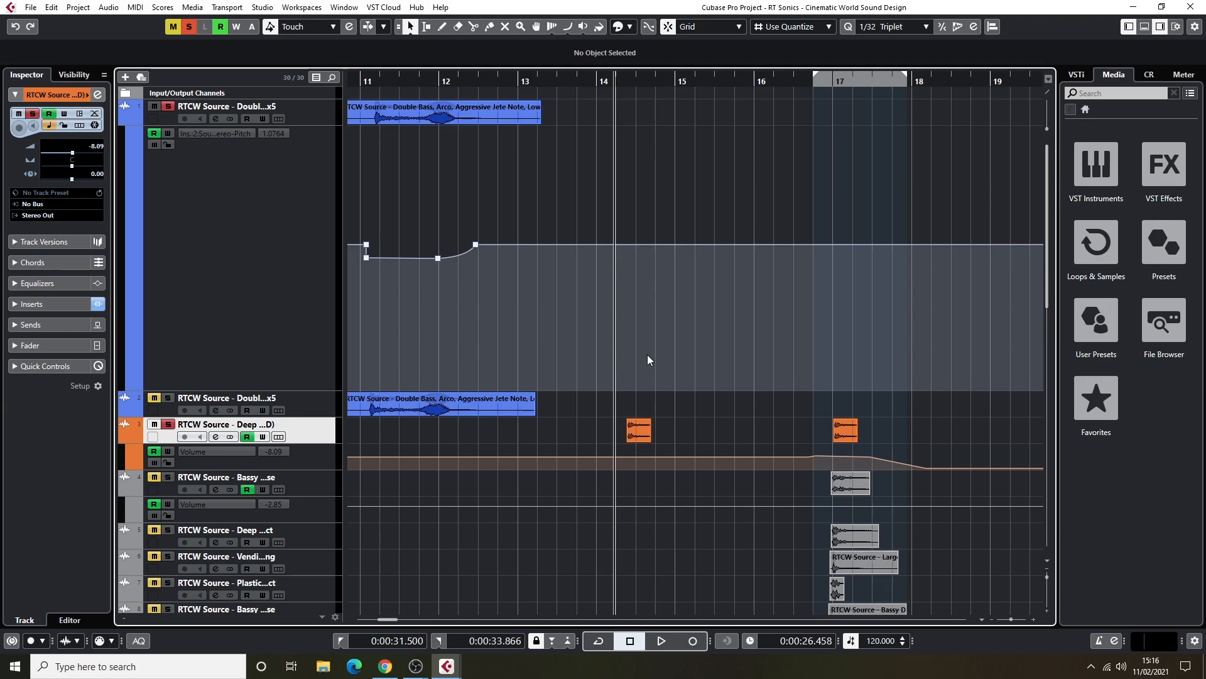
{"action": "left_click", "coordinate": [169, 425]}
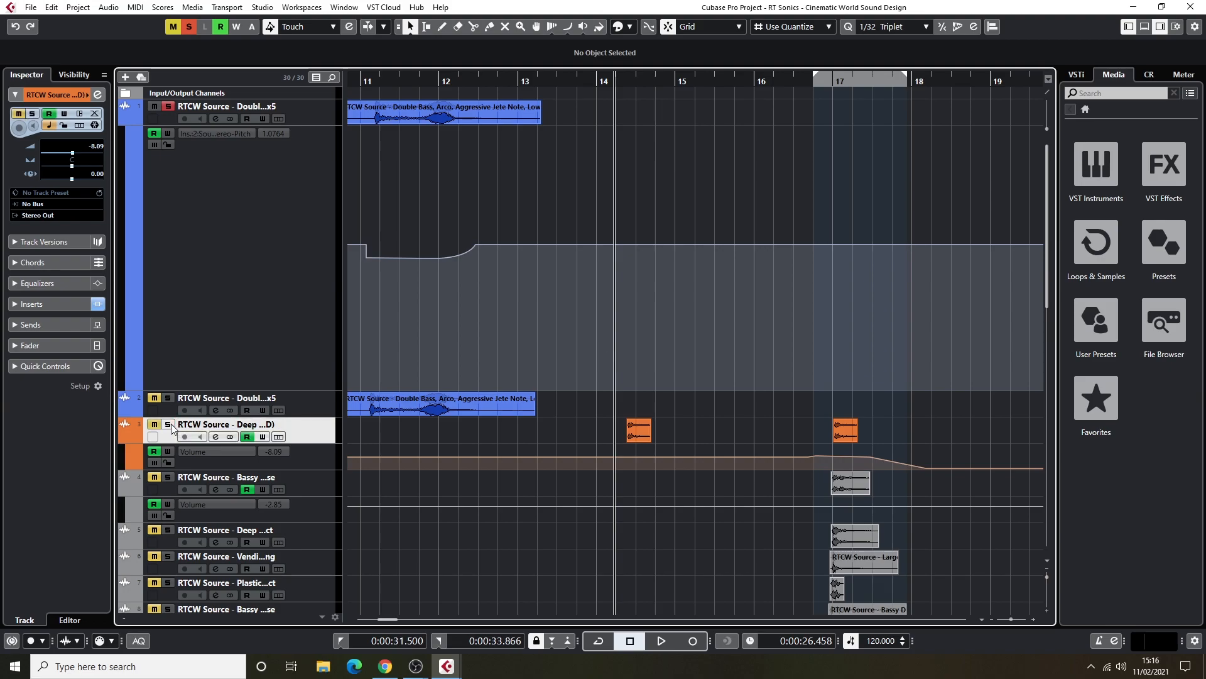
{"action": "left_click", "coordinate": [189, 28]}
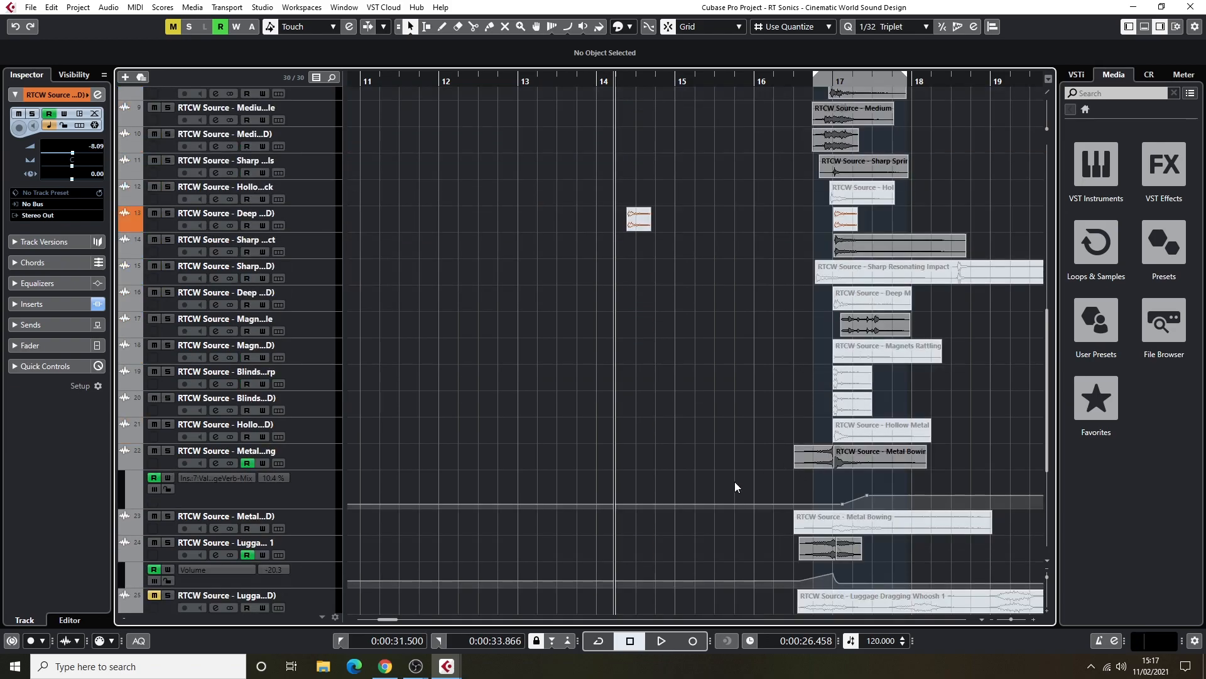
Audition all the layered source tracks together from just before bar 16 to past bar 19.
{"action": "scroll", "coordinate": [783, 297], "scroll_direction": "down", "scroll_amount": 5}
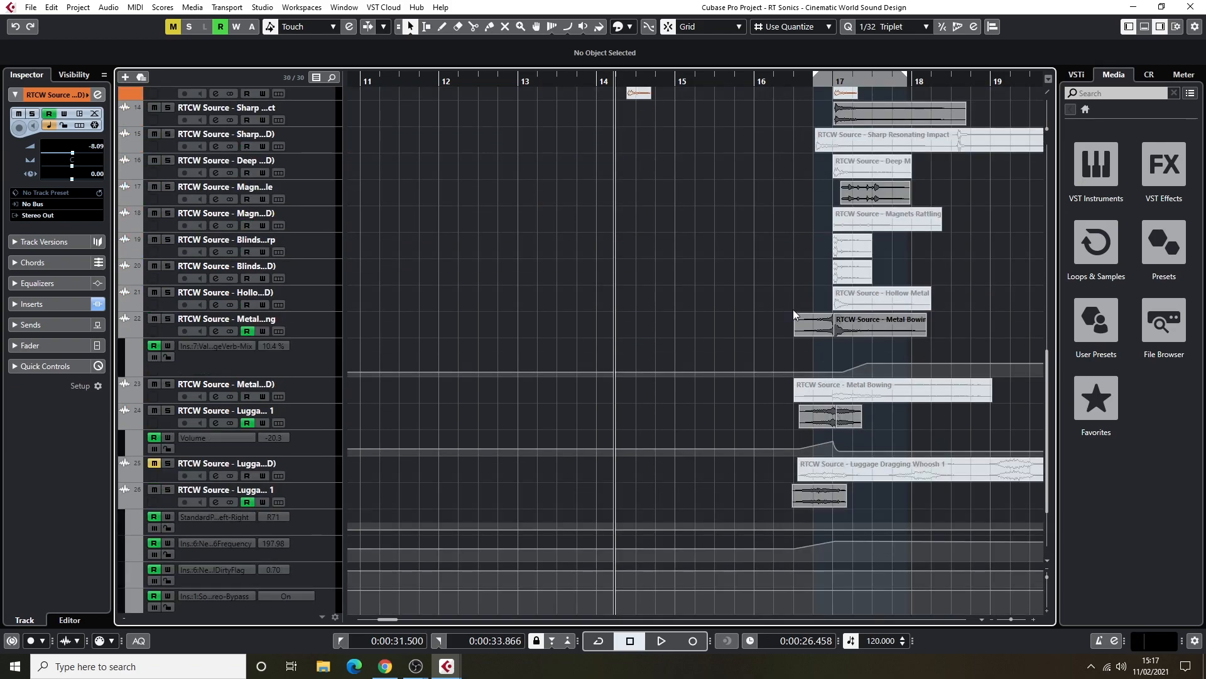
{"action": "scroll", "coordinate": [793, 308], "scroll_direction": "up", "scroll_amount": 12}
{"action": "scroll", "coordinate": [801, 318], "scroll_direction": "up", "scroll_amount": 4}
{"action": "left_click_drag", "start_coordinate": [763, 81], "coordinate": [733, 81]}
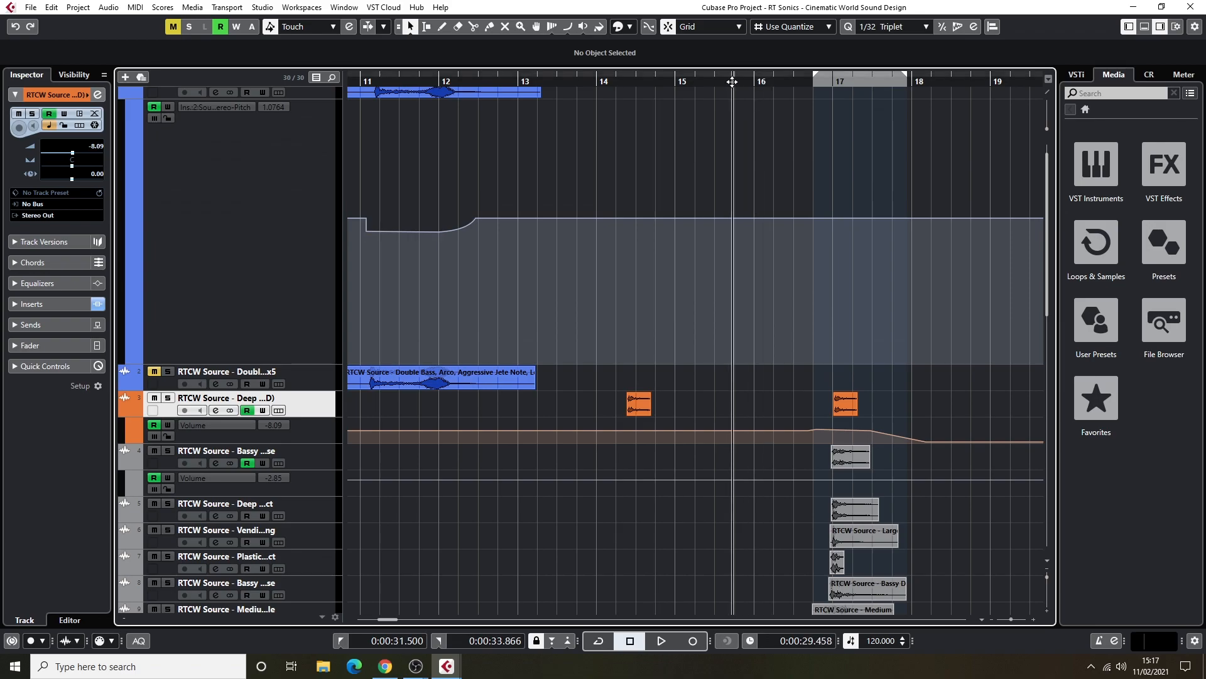
{"action": "scroll", "coordinate": [797, 188], "scroll_direction": "down", "scroll_amount": 9}
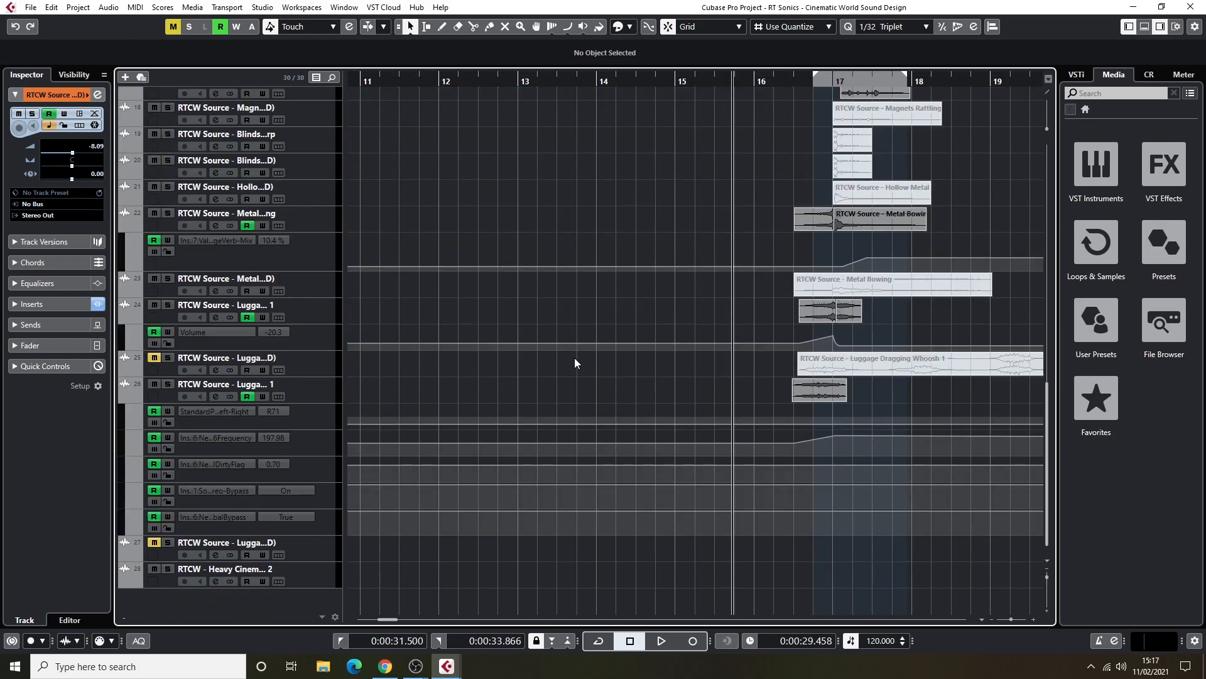
{"action": "key", "text": "space"}
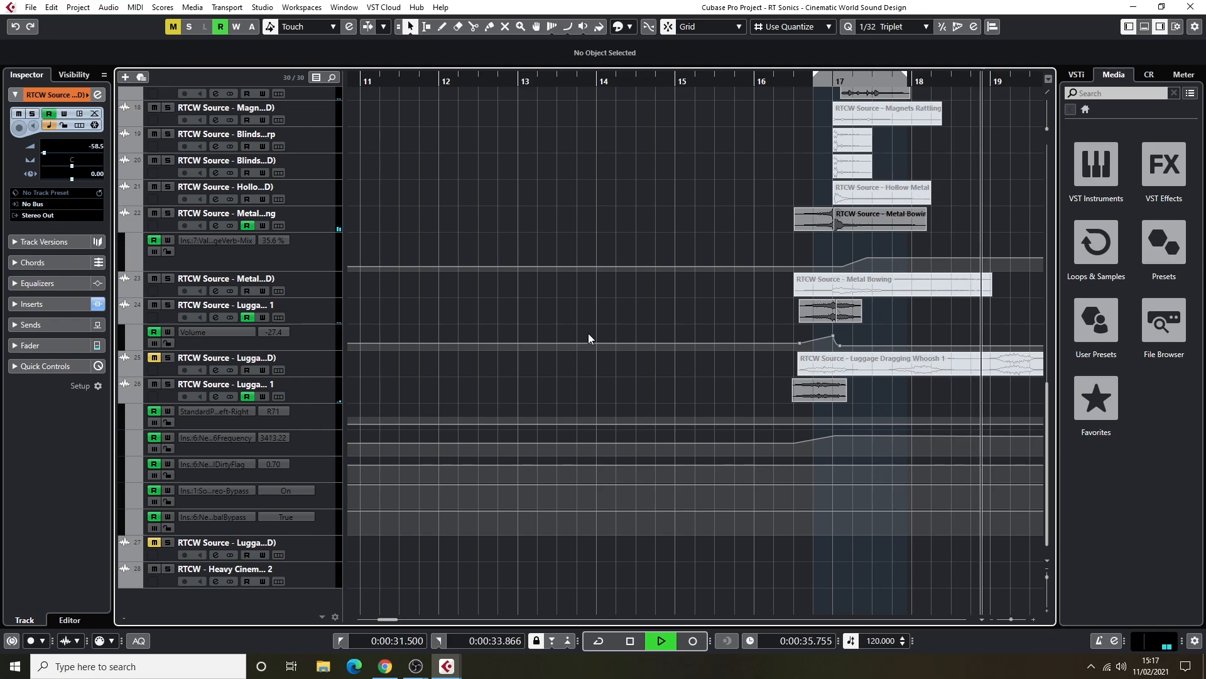
{"action": "key", "text": "space"}
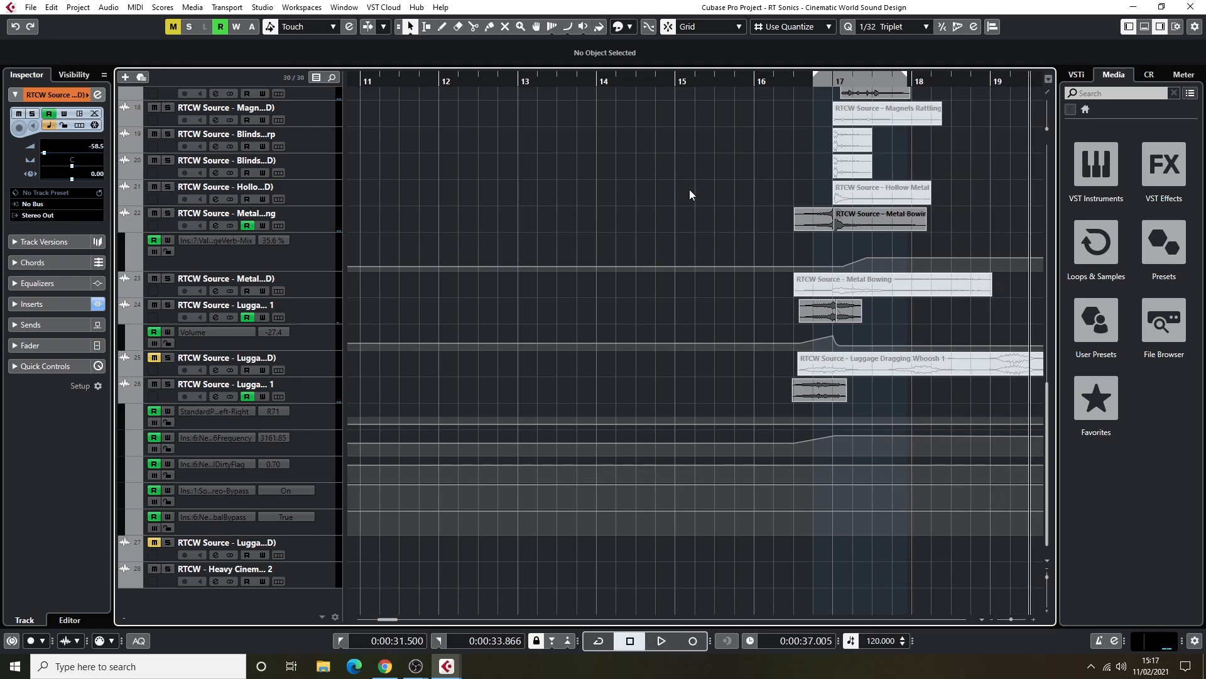
Set the playback cursor just after bar 16 and examine all the source layers stacked around bar 17.
{"action": "left_click", "coordinate": [773, 81]}
{"action": "scroll", "coordinate": [782, 146], "scroll_direction": "up", "scroll_amount": 5}
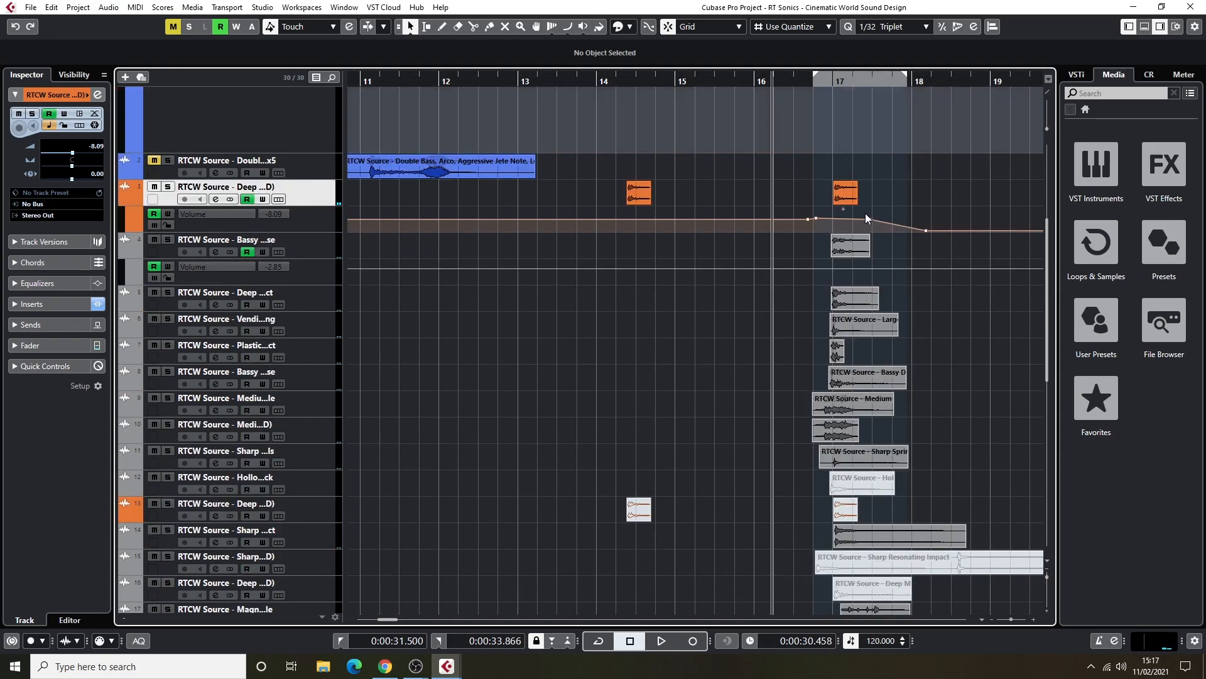
{"action": "scroll", "coordinate": [842, 251], "scroll_direction": "down", "scroll_amount": 10}
{"action": "scroll", "coordinate": [876, 156], "scroll_direction": "up", "scroll_amount": 14}
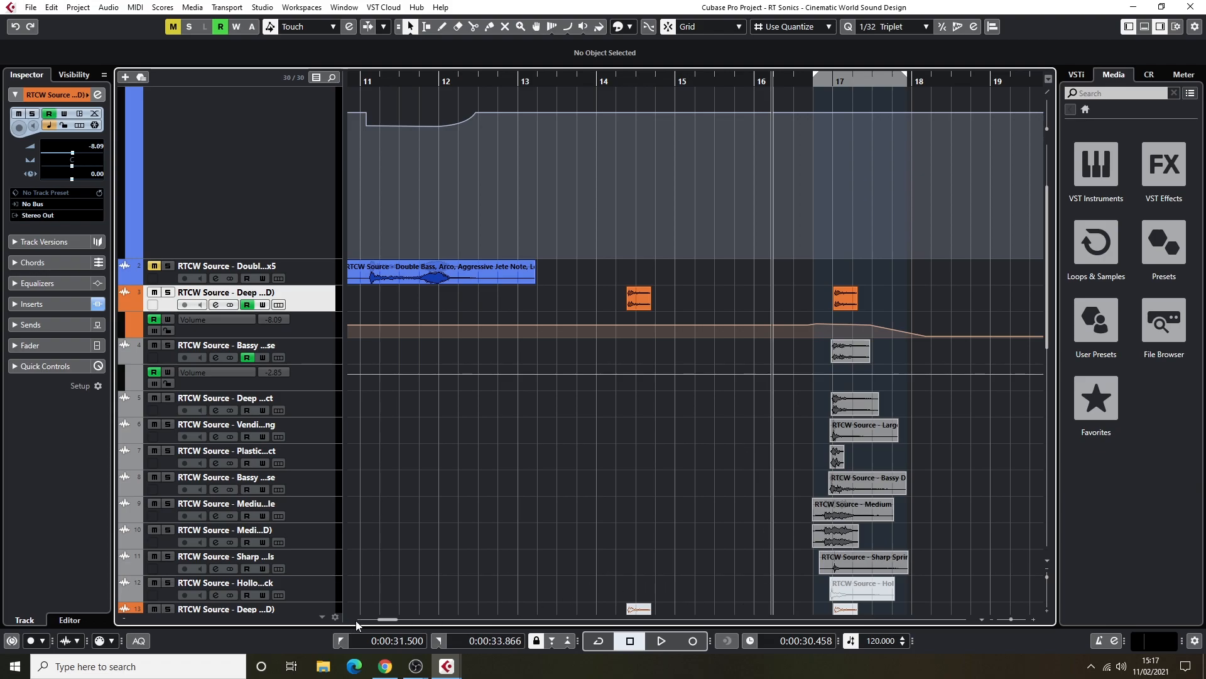
{"action": "left_click_drag", "start_coordinate": [386, 619], "coordinate": [395, 620]}
{"action": "scroll", "coordinate": [500, 378], "scroll_direction": "down", "scroll_amount": 10}
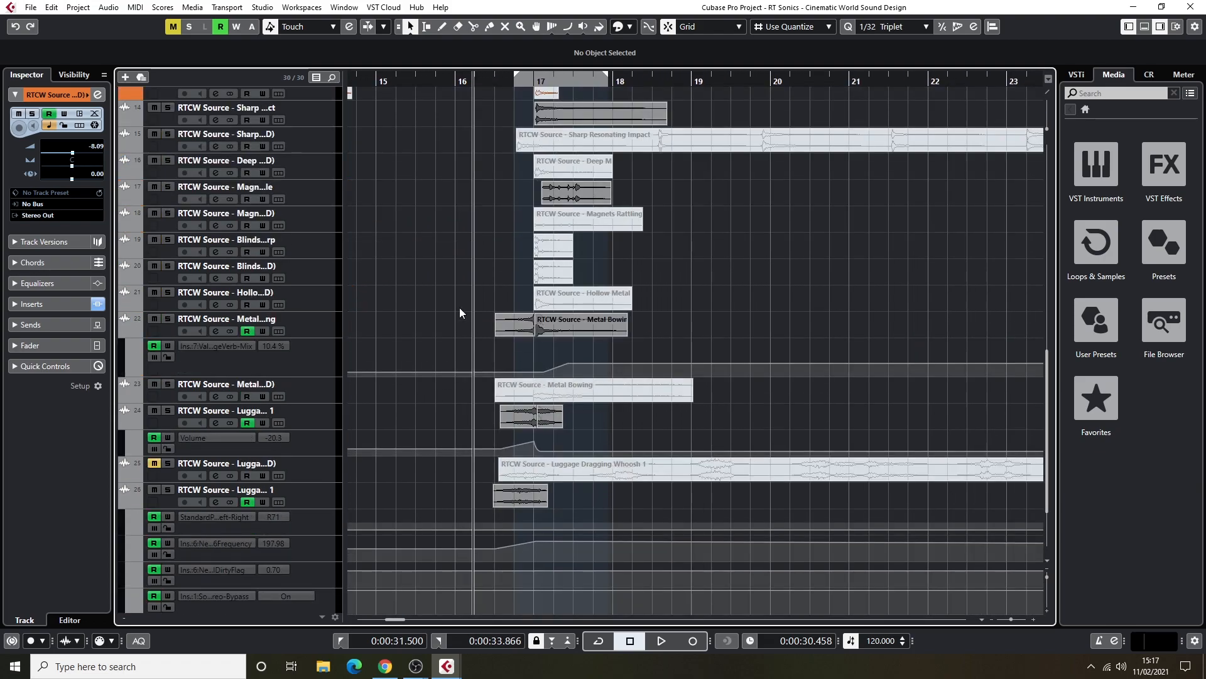
{"action": "scroll", "coordinate": [496, 299], "scroll_direction": "up", "scroll_amount": 10}
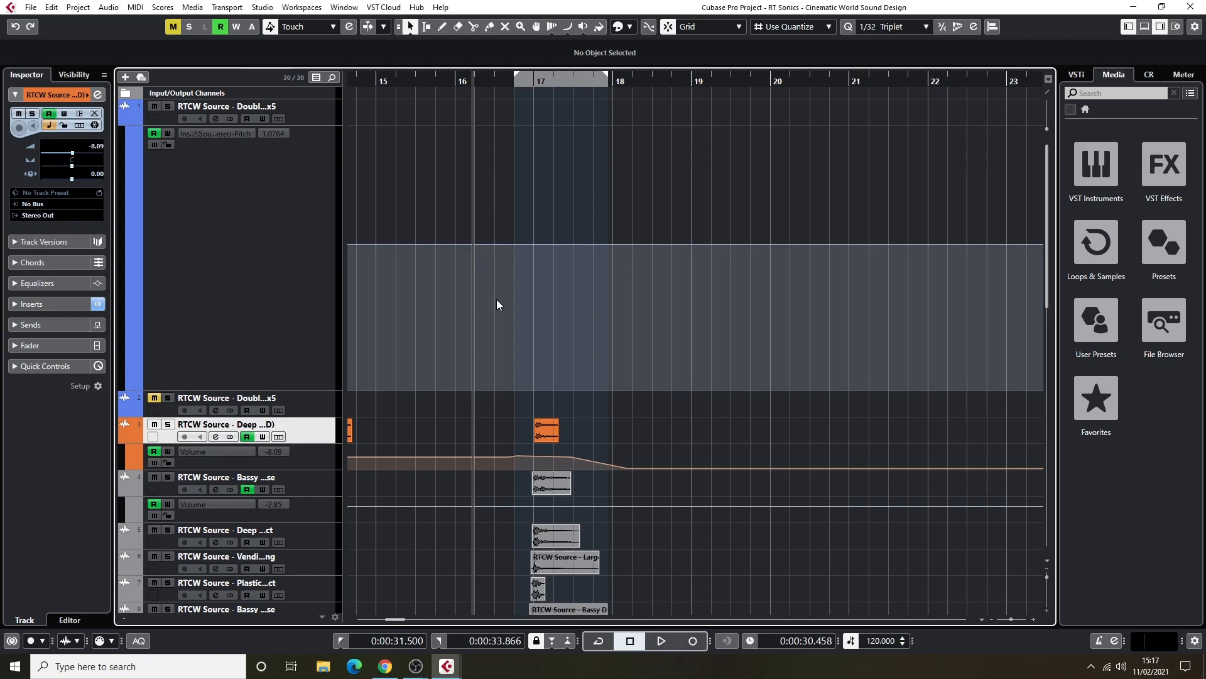
{"action": "scroll", "coordinate": [496, 299], "scroll_direction": "down", "scroll_amount": 8}
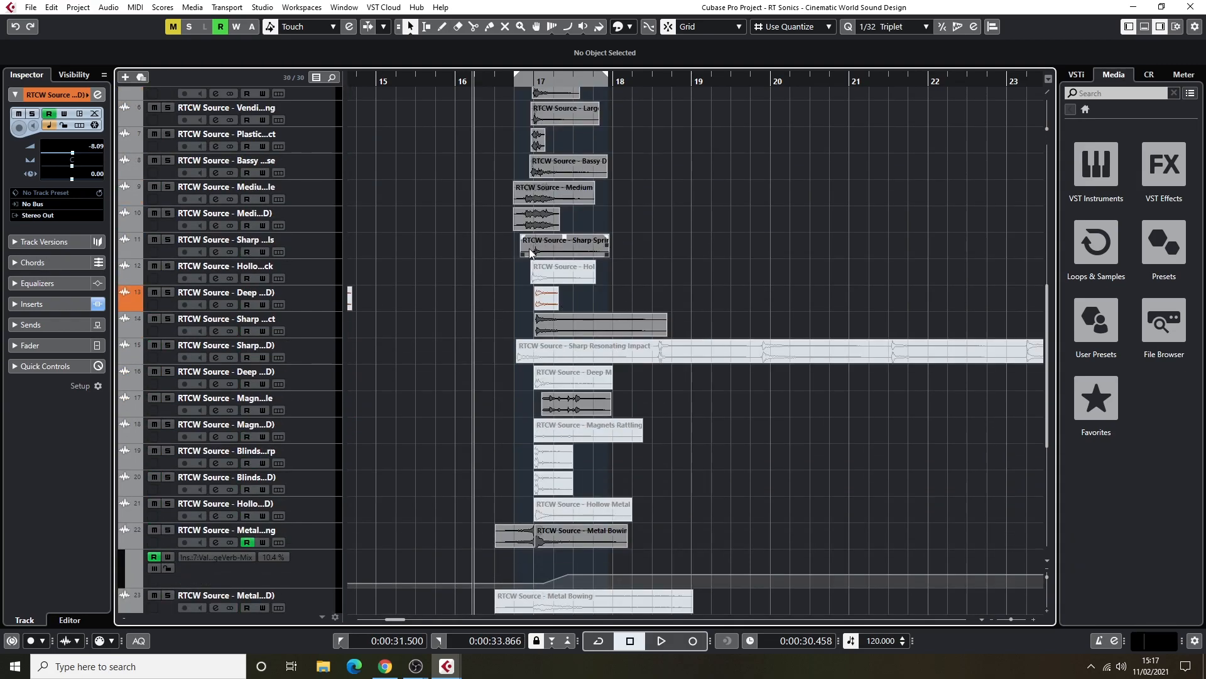
Examine the full stack of source layers around bar 17, from the pitch-automated Double track down to the Luggage tracks and their automation.
{"action": "scroll", "coordinate": [558, 252], "scroll_direction": "up", "scroll_amount": 8}
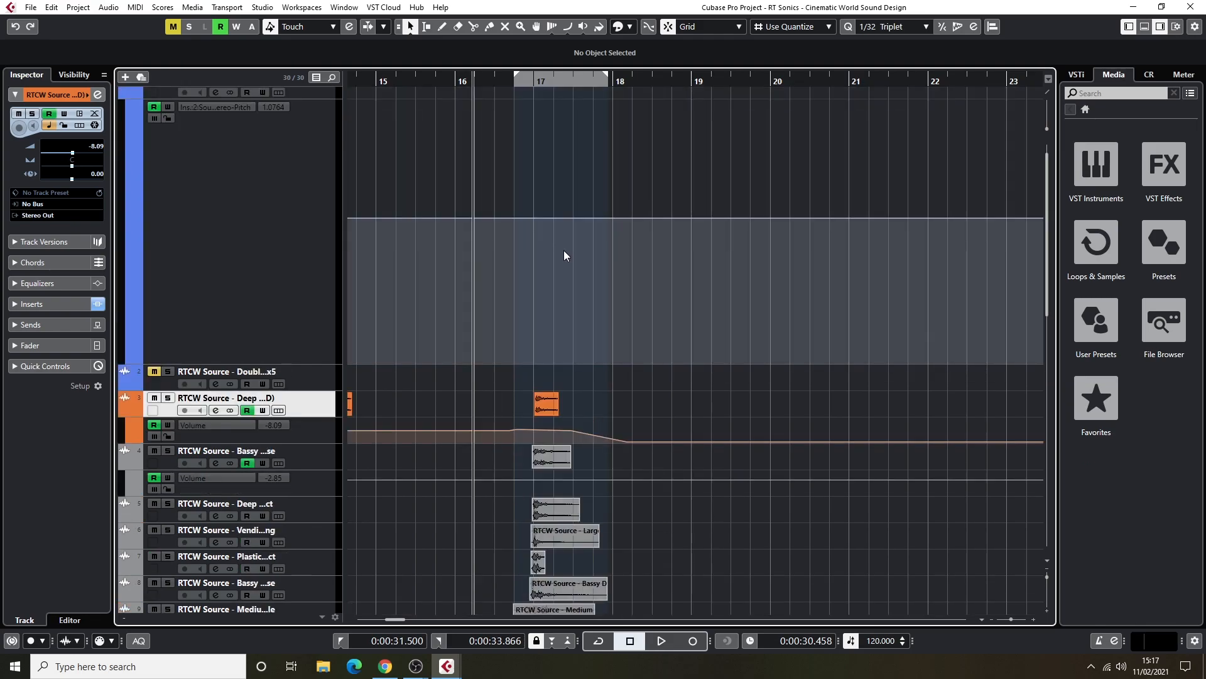
{"action": "scroll", "coordinate": [563, 250], "scroll_direction": "down", "scroll_amount": 10}
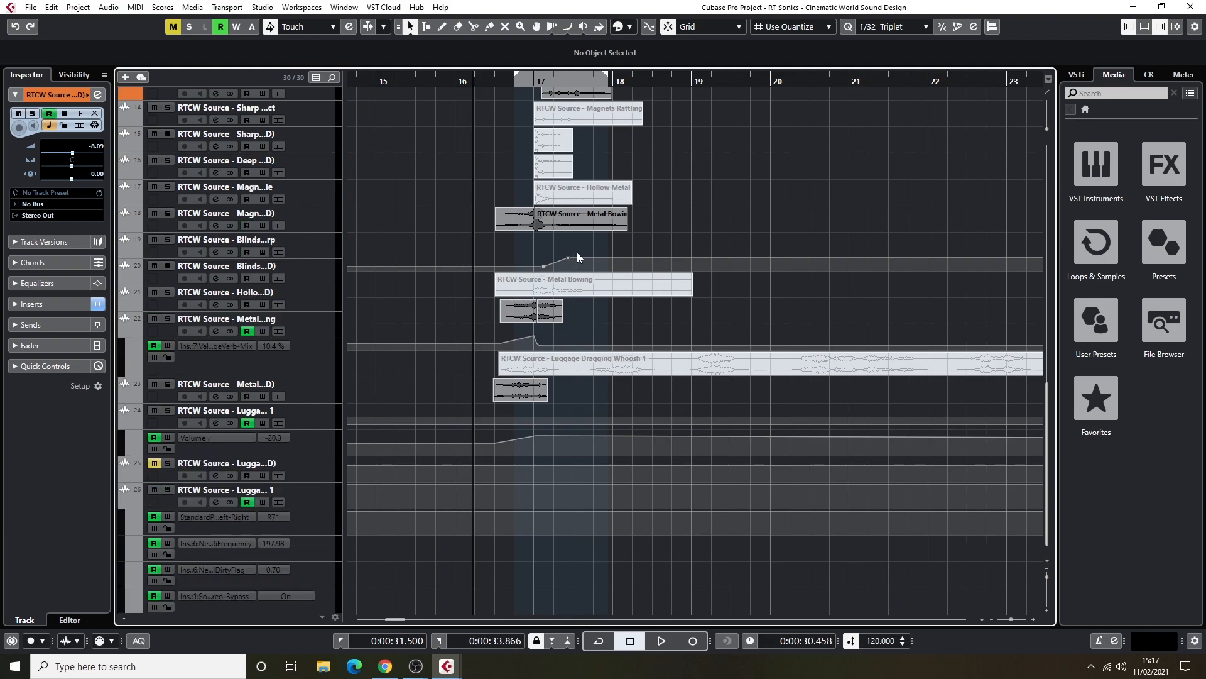
{"action": "scroll", "coordinate": [576, 252], "scroll_direction": "up", "scroll_amount": 10}
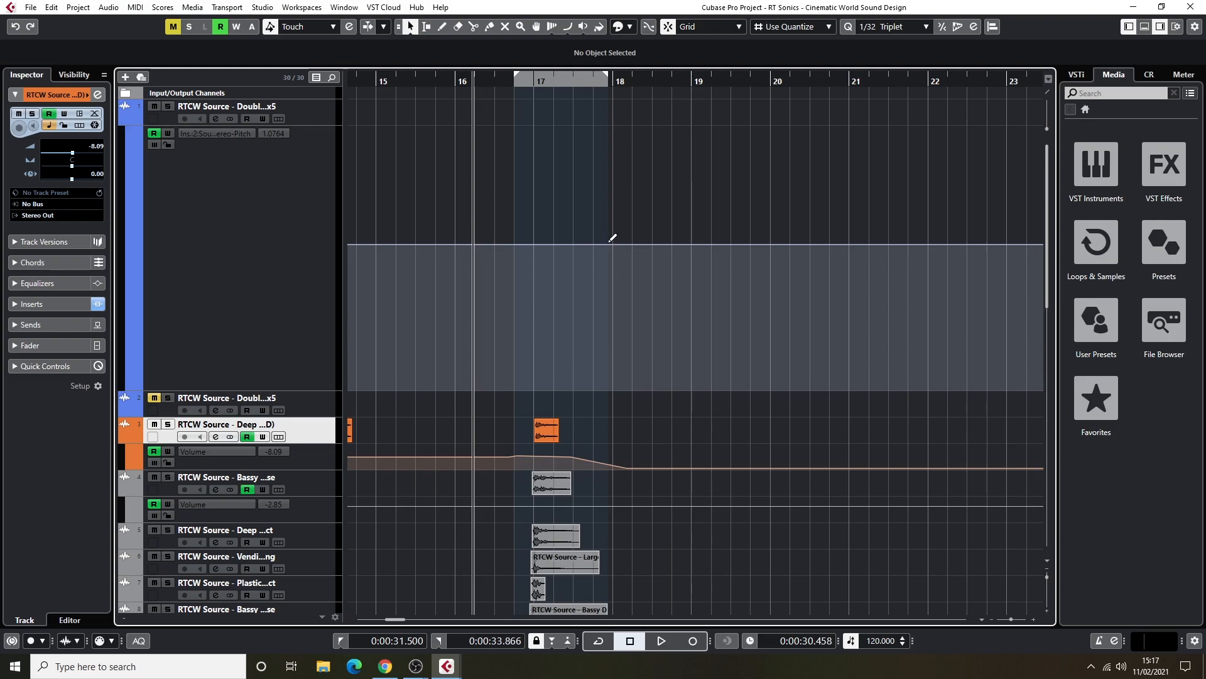
{"action": "scroll", "coordinate": [612, 245], "scroll_direction": "down", "scroll_amount": 5}
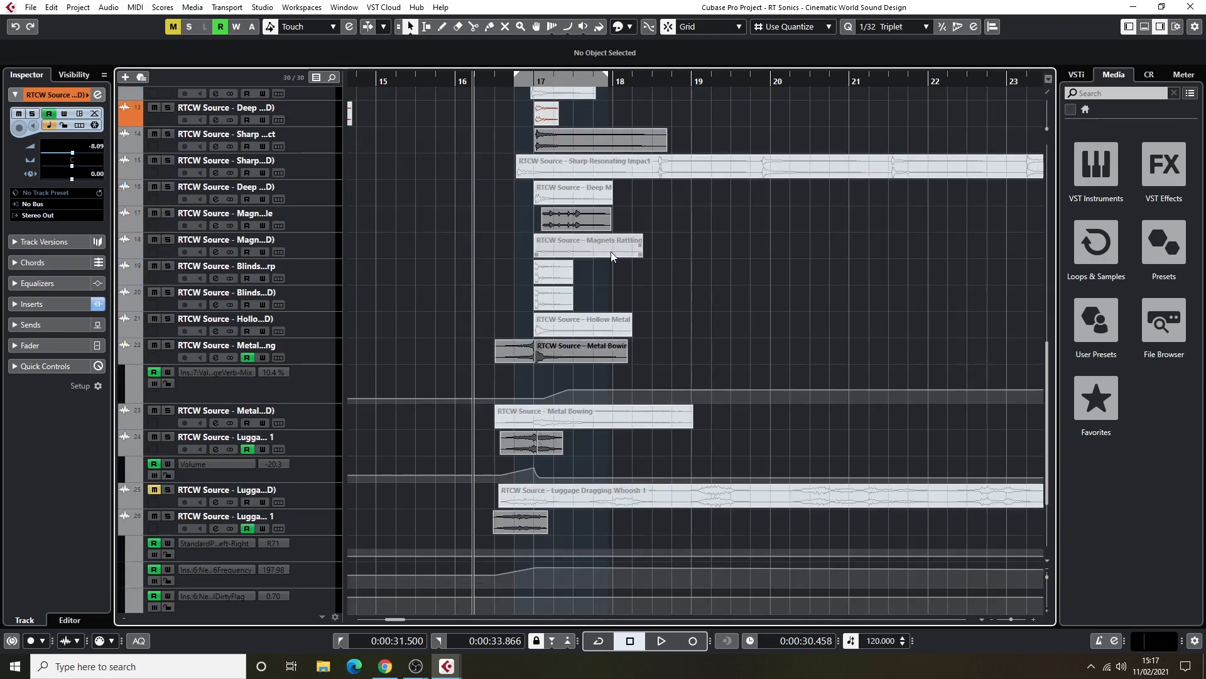
{"action": "scroll", "coordinate": [623, 271], "scroll_direction": "down", "scroll_amount": 4}
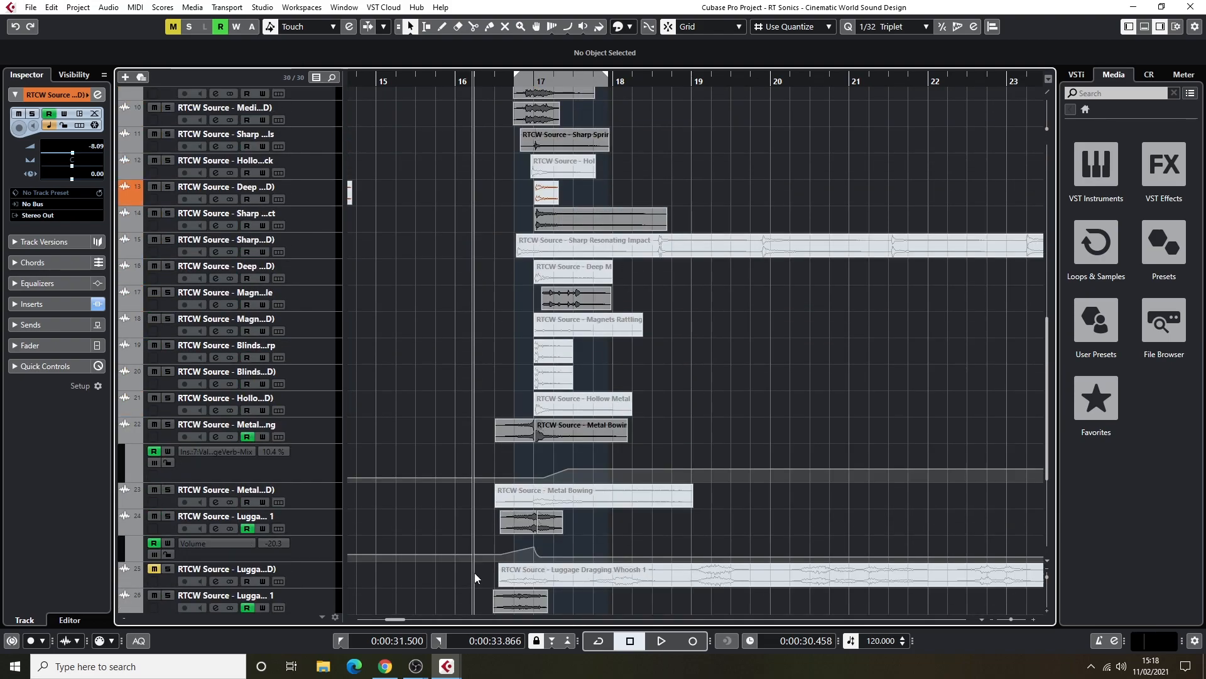
{"action": "mouse_move", "coordinate": [398, 622]}
{"action": "left_mouse_down"}
{"action": "mouse_move", "coordinate": [427, 616]}
{"action": "mouse_move", "coordinate": [376, 610]}
{"action": "mouse_move", "coordinate": [402, 611]}
{"action": "left_mouse_up"}
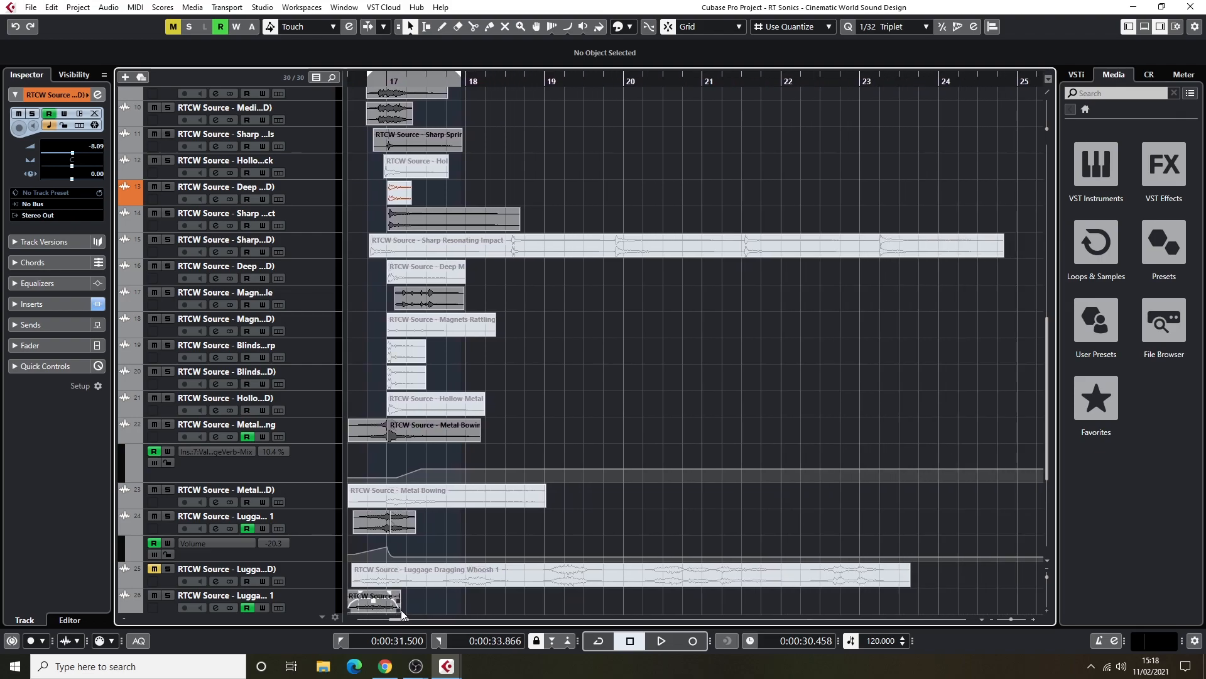
{"action": "left_click_drag", "start_coordinate": [399, 620], "coordinate": [394, 620]}
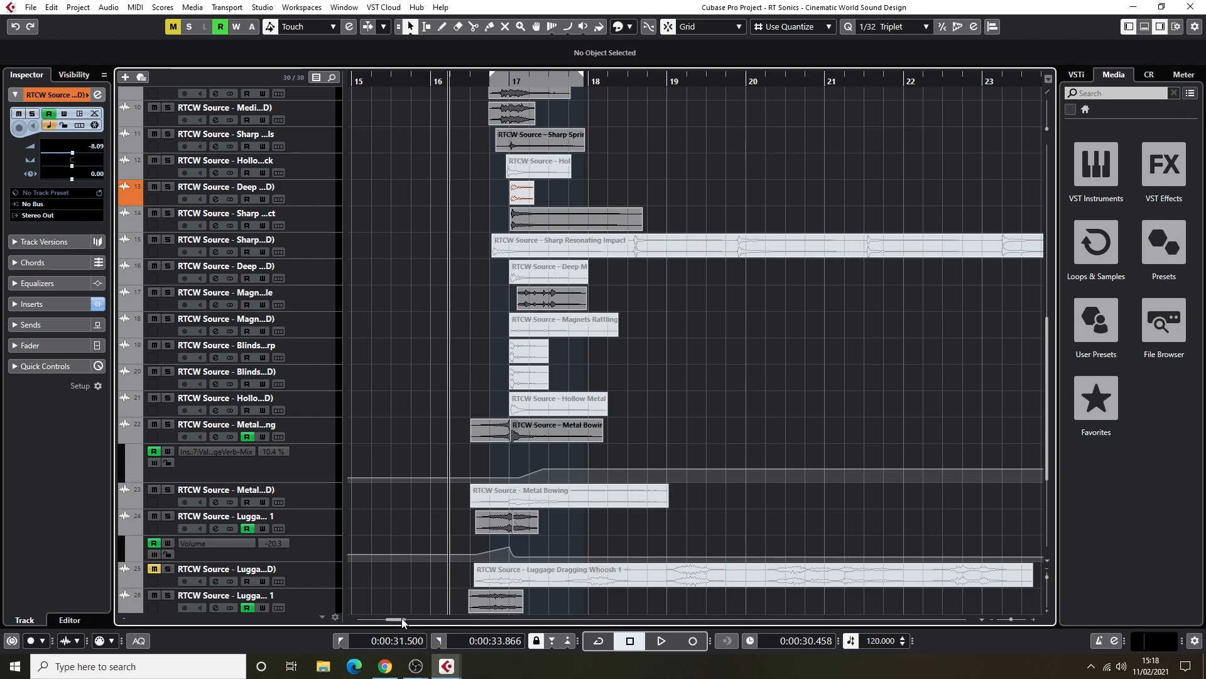
{"action": "scroll", "coordinate": [444, 548], "scroll_direction": "up", "scroll_amount": 10}
{"action": "scroll", "coordinate": [444, 551], "scroll_direction": "down", "scroll_amount": 5}
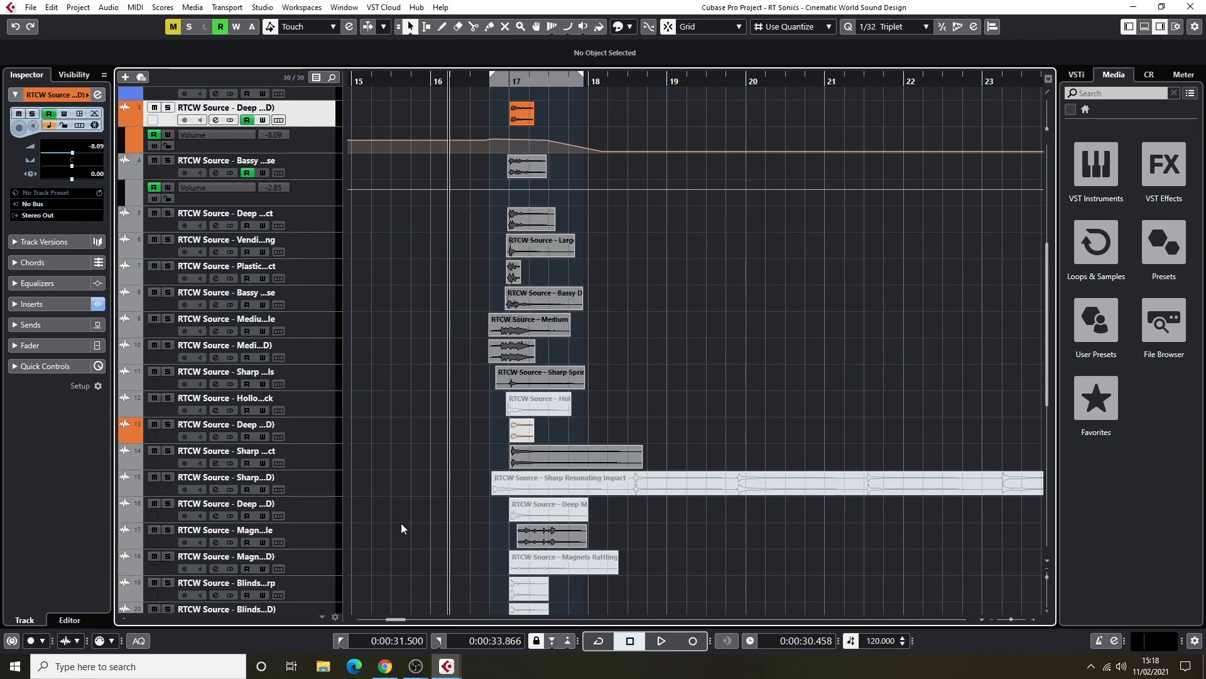
Solo the Luggage source on track 26 and audition its whoosh from just after bar 43 to past bar 44.
{"action": "left_click_drag", "start_coordinate": [405, 617], "coordinate": [448, 616]}
{"action": "scroll", "coordinate": [478, 484], "scroll_direction": "down", "scroll_amount": 7}
{"action": "left_click", "coordinate": [318, 400]}
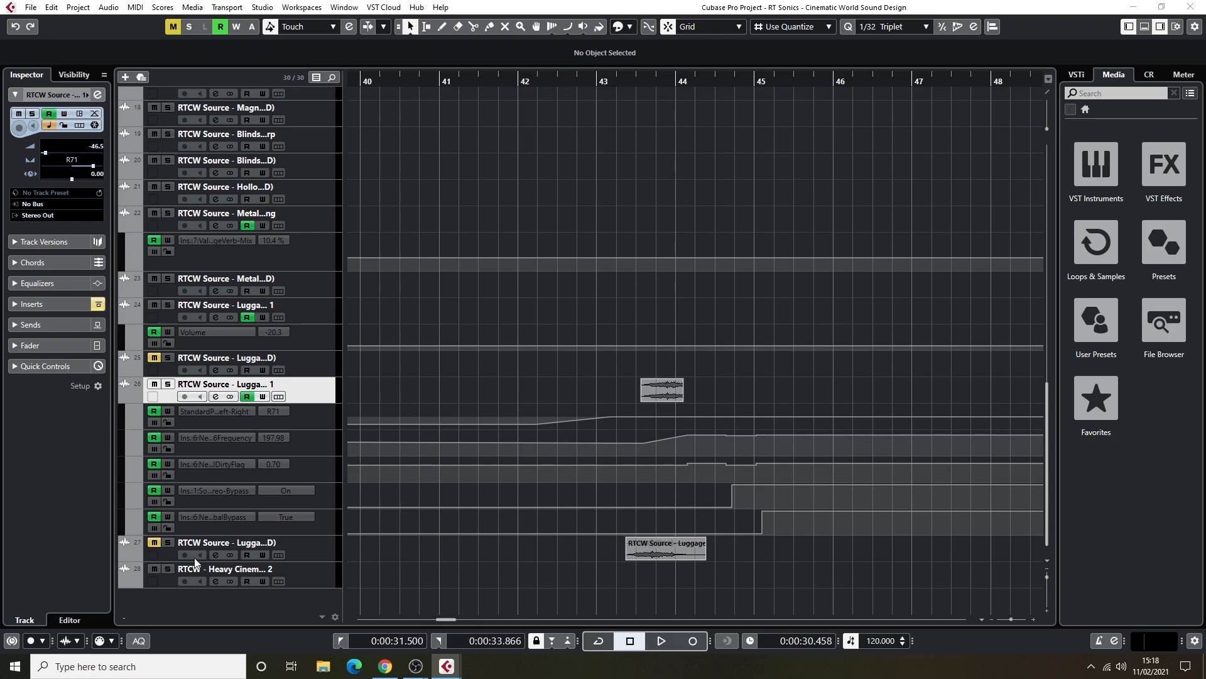
{"action": "left_click_drag", "start_coordinate": [605, 78], "coordinate": [624, 83]}
{"action": "left_click", "coordinate": [171, 385]}
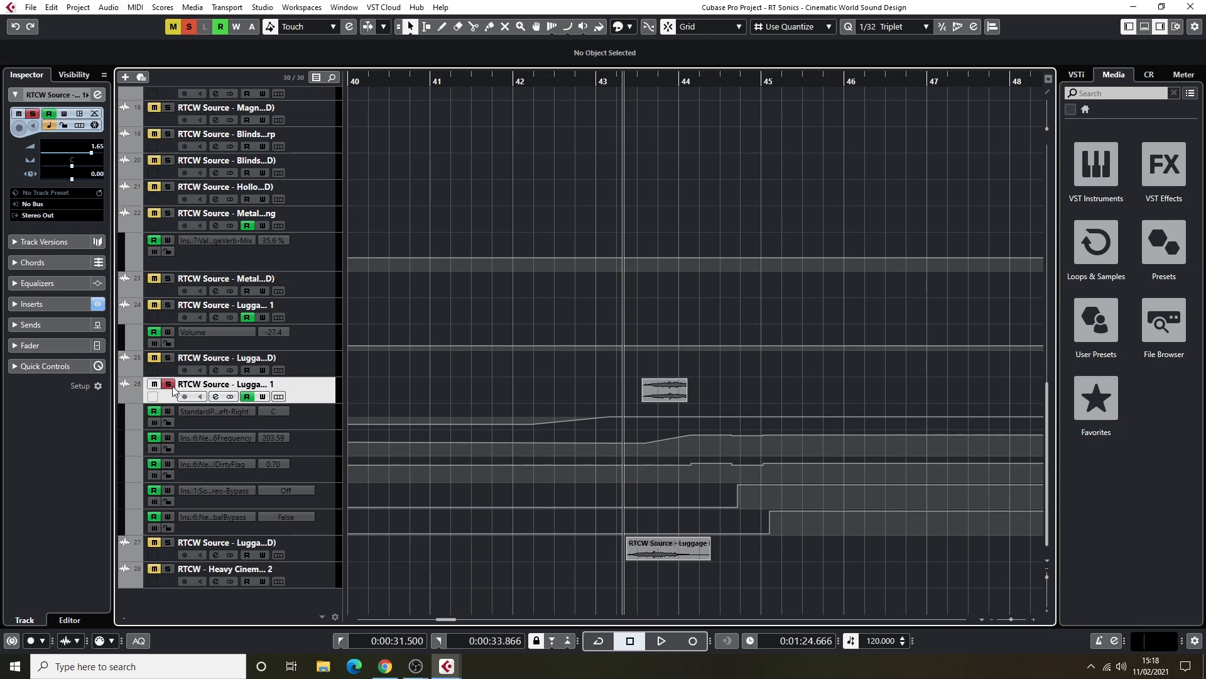
{"action": "key", "text": "space"}
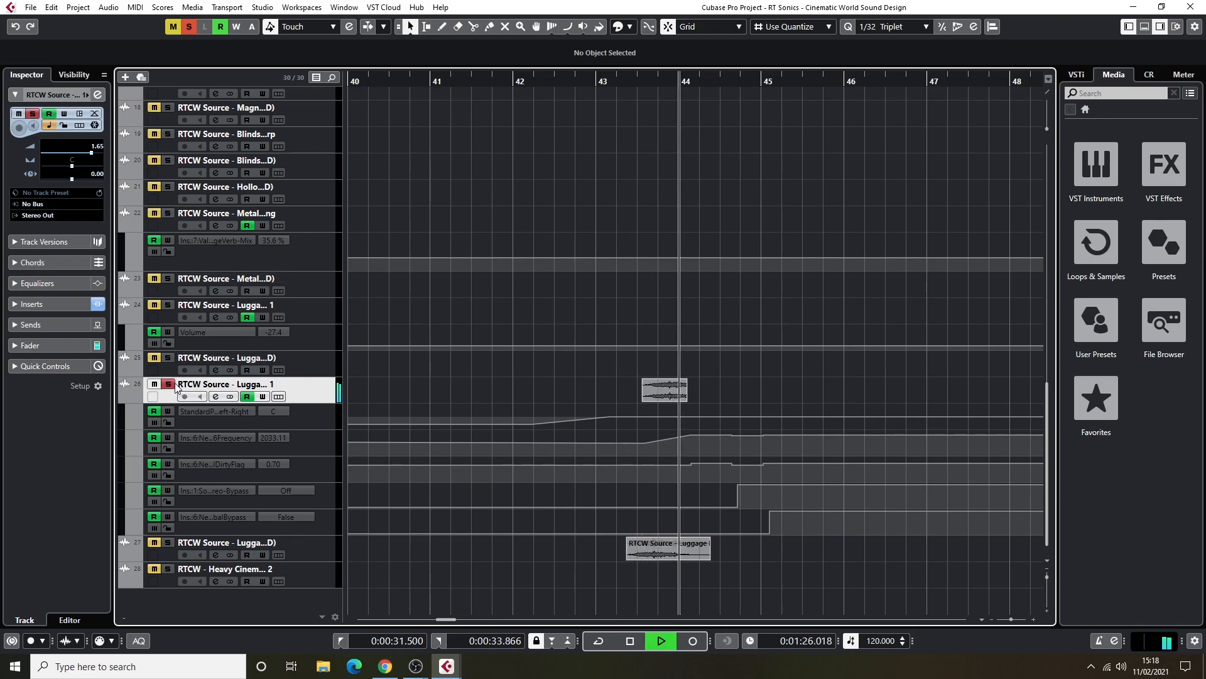
{"action": "key", "text": "space"}
Switch the solo to the Luggage source on track 27, audition it from just after bar 43, and unsolo it.
{"action": "left_click", "coordinate": [168, 384]}
{"action": "left_click", "coordinate": [168, 542]}
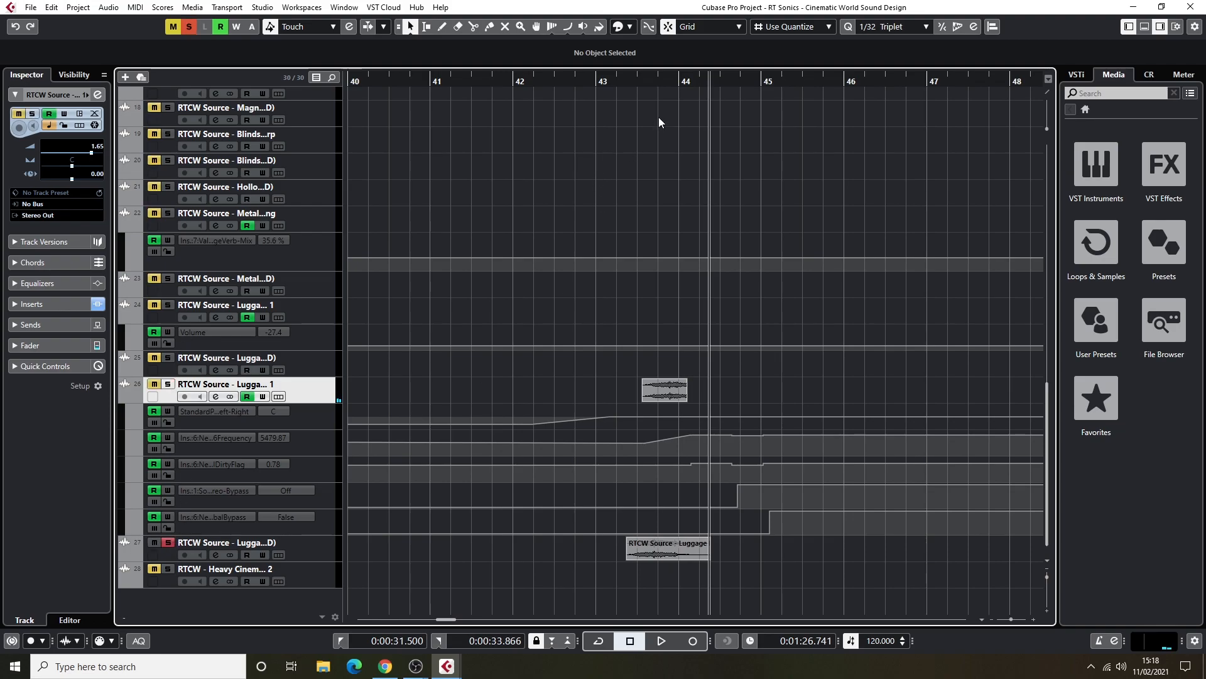
{"action": "double_click", "coordinate": [633, 80]}
{"action": "left_click", "coordinate": [616, 81]}
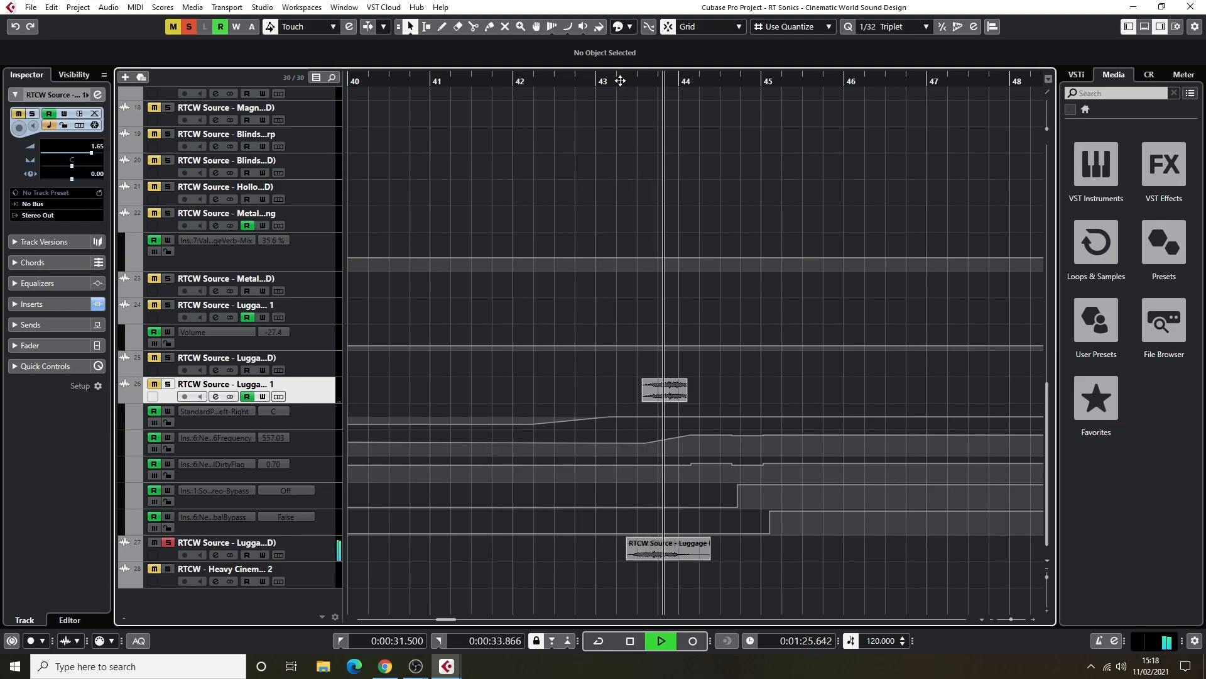
{"action": "key", "text": "space"}
{"action": "left_click", "coordinate": [169, 542]}
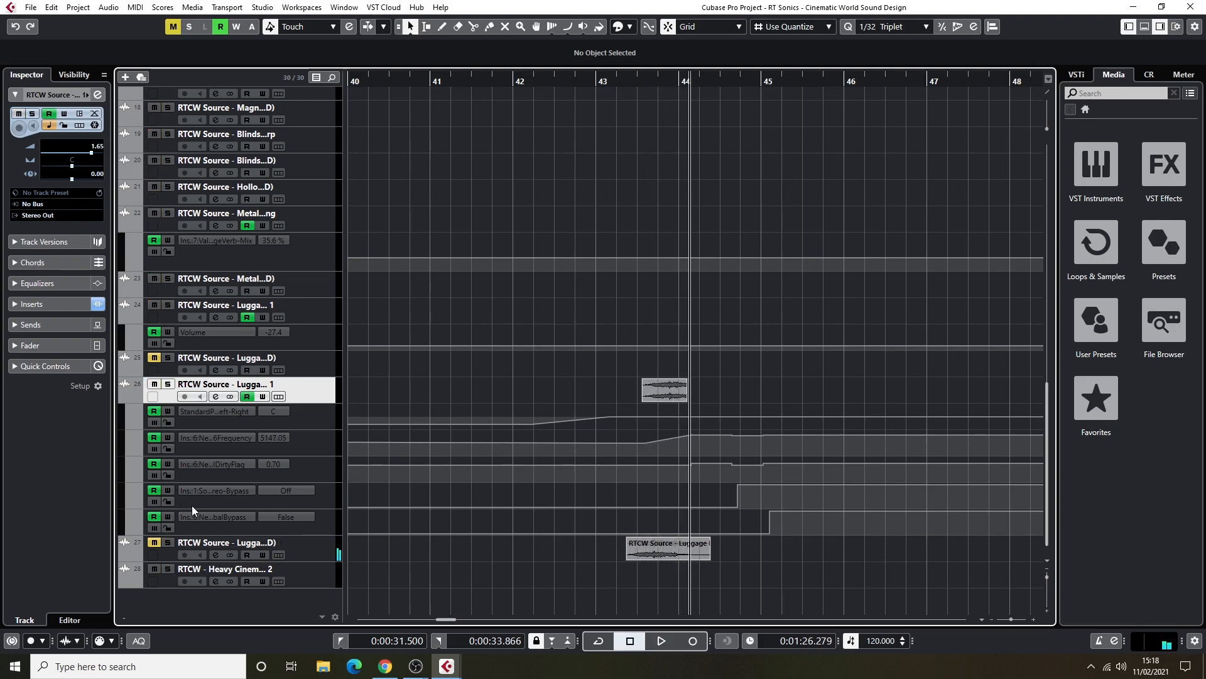
Solo the Luggage source on track 26 again and replay it from about the middle of bar 43 to past bar 44.
{"action": "left_click", "coordinate": [168, 384]}
{"action": "left_click", "coordinate": [634, 82]}
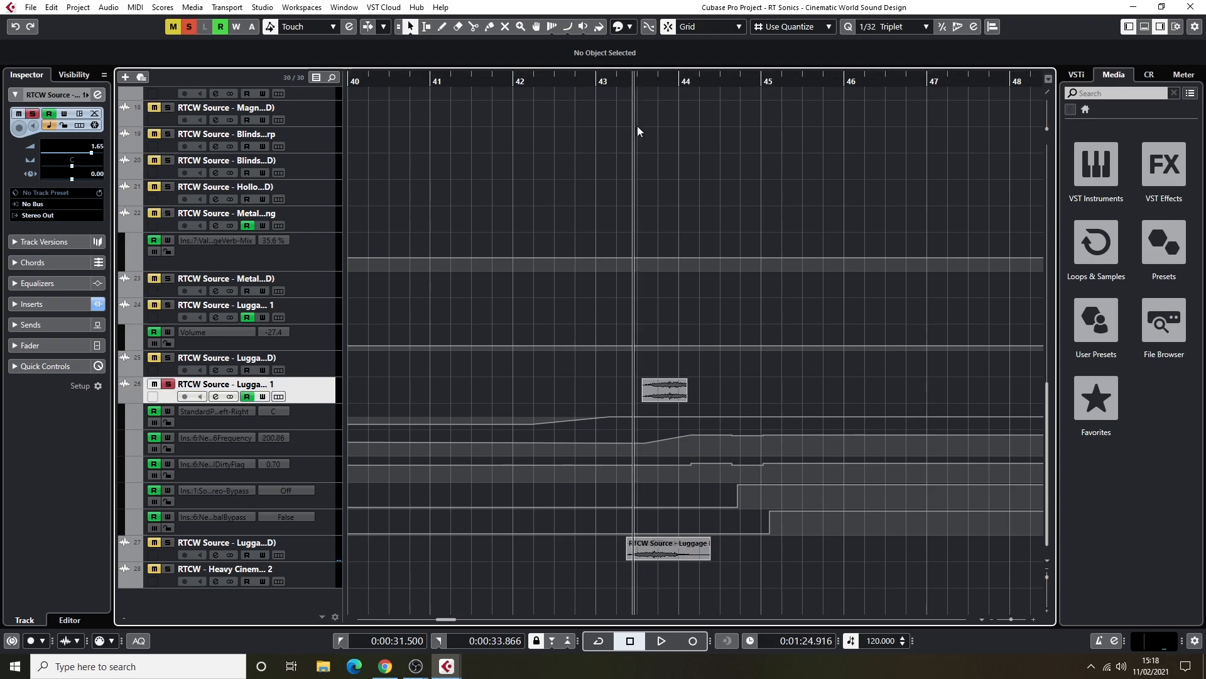
{"action": "key", "text": "space"}
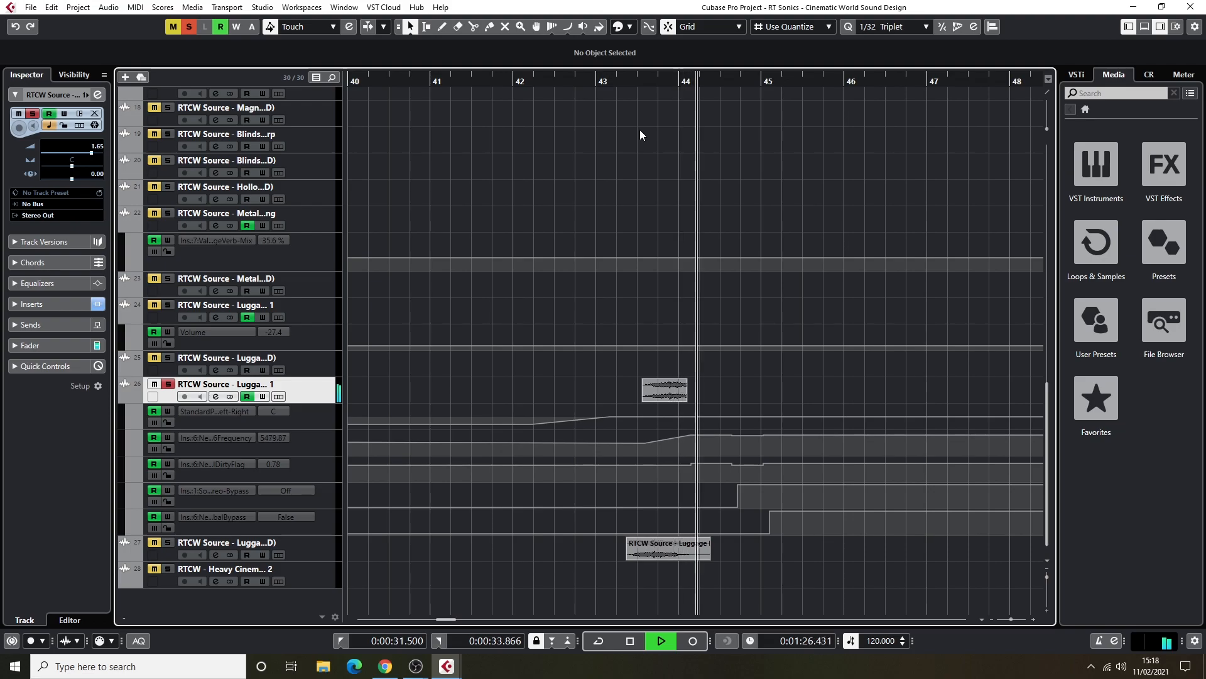
{"action": "key", "text": "space"}
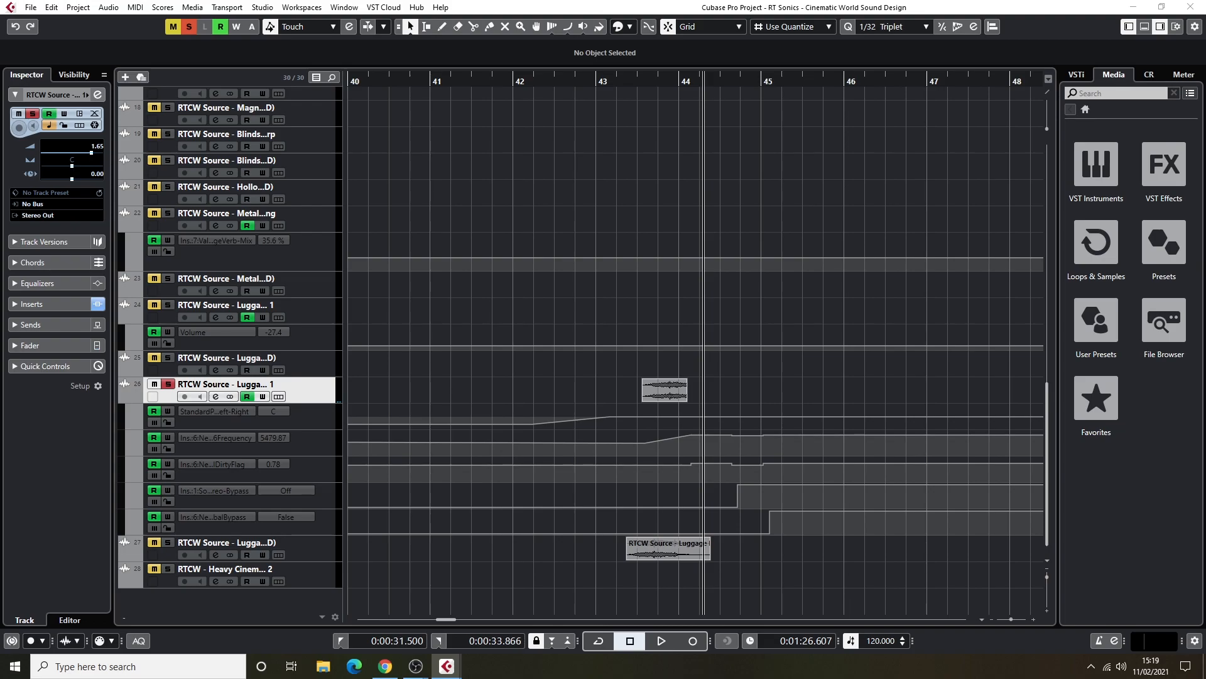
Inspect the Chopper insert of Luggage Dragging Whoosh 1, audition the whoosh with its window open, and close the plug-in.
{"action": "left_click_drag", "start_coordinate": [789, 244], "coordinate": [357, 223]}
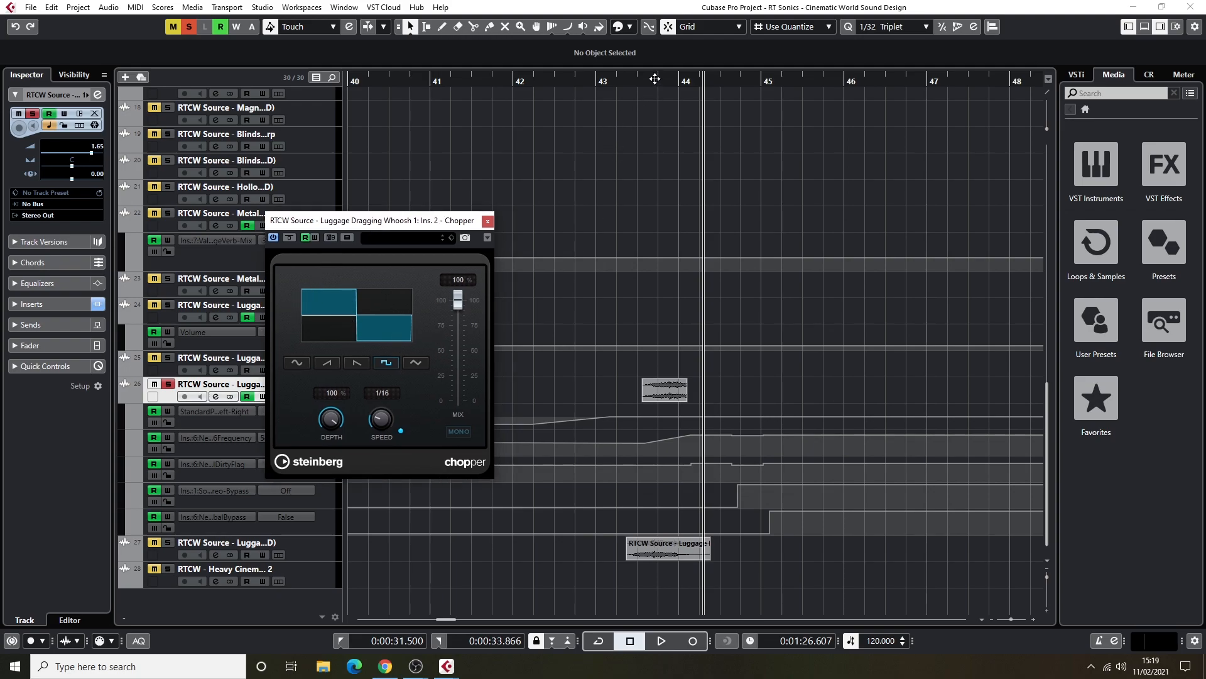
{"action": "double_click", "coordinate": [632, 78]}
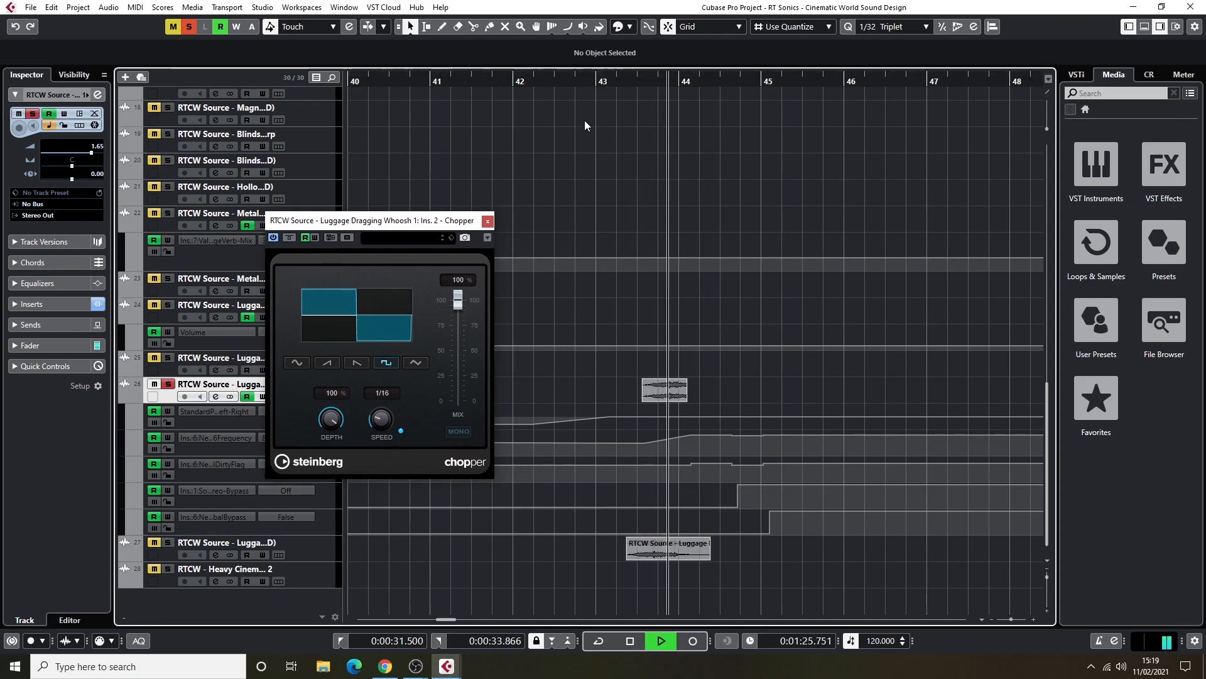
{"action": "key", "text": "space"}
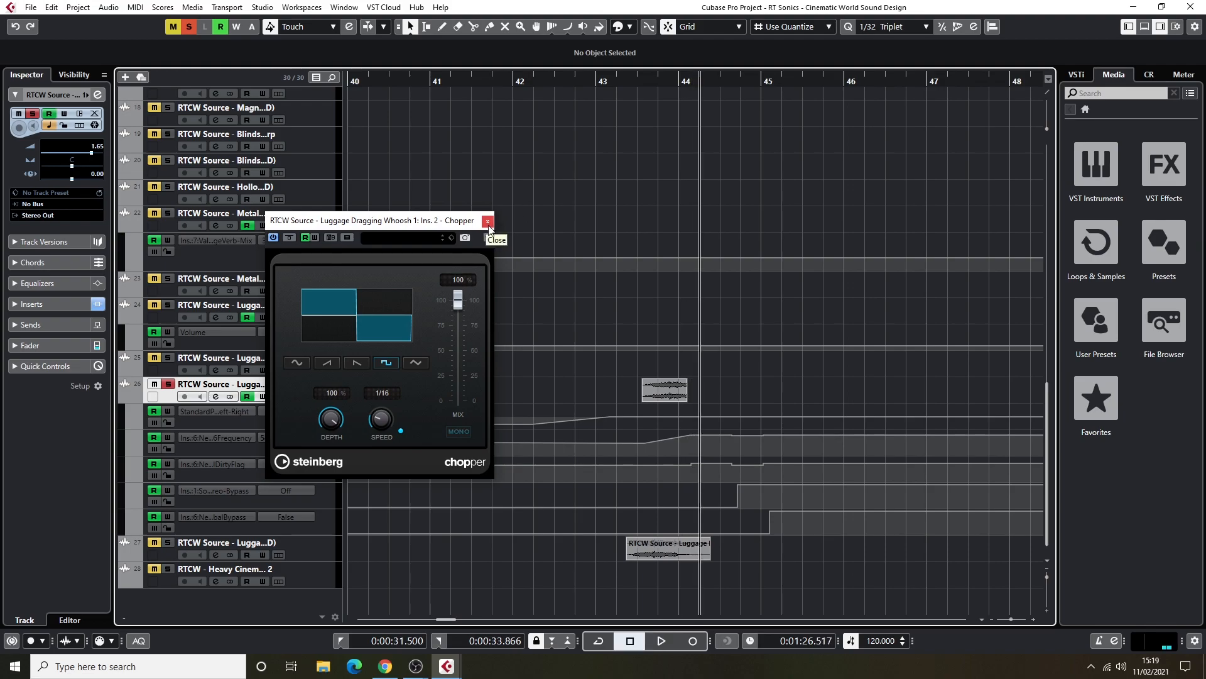
{"action": "left_click", "coordinate": [488, 222]}
Inspect and close the Flanger insert of Luggage Dragging Whoosh 1, and audition the whoosh from just after bar 43.
{"action": "left_click", "coordinate": [623, 82]}
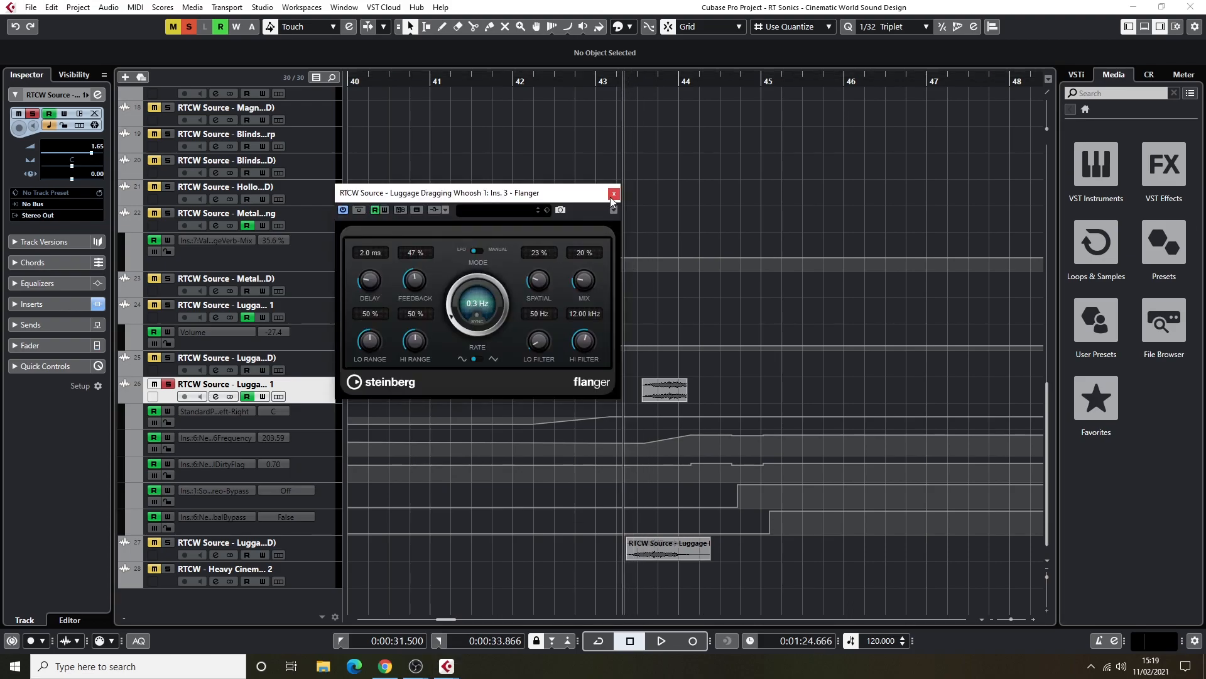
{"action": "left_click", "coordinate": [610, 197]}
{"action": "key", "text": "space"}
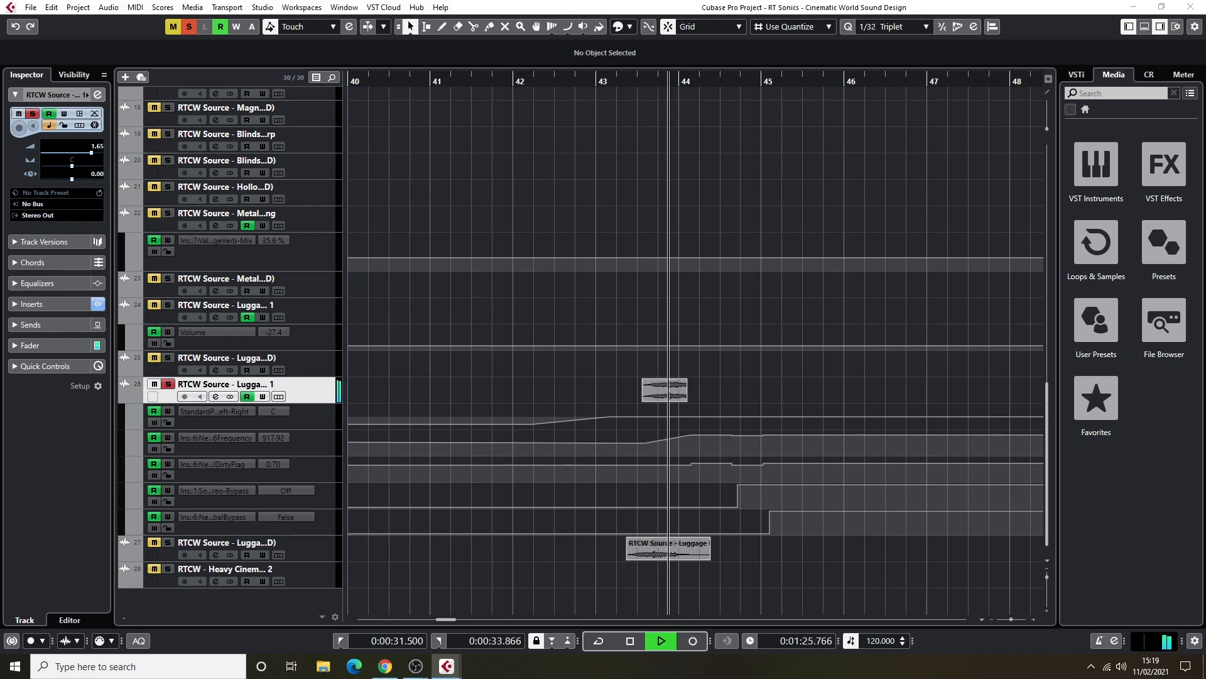
{"action": "key", "text": "space"}
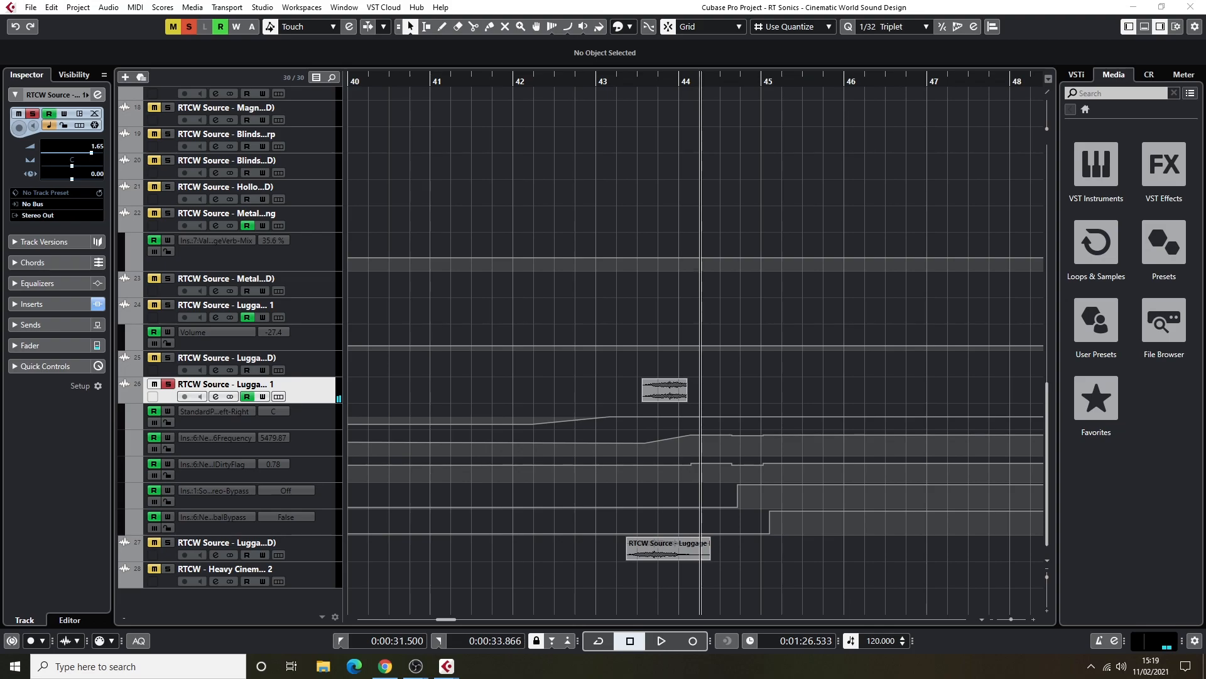
Inspect the Metalizer insert of Luggage Dragging Whoosh 1, audition the whoosh with its window open, and close the plug-in.
{"action": "left_click_drag", "start_coordinate": [1205, 142], "coordinate": [438, 141]}
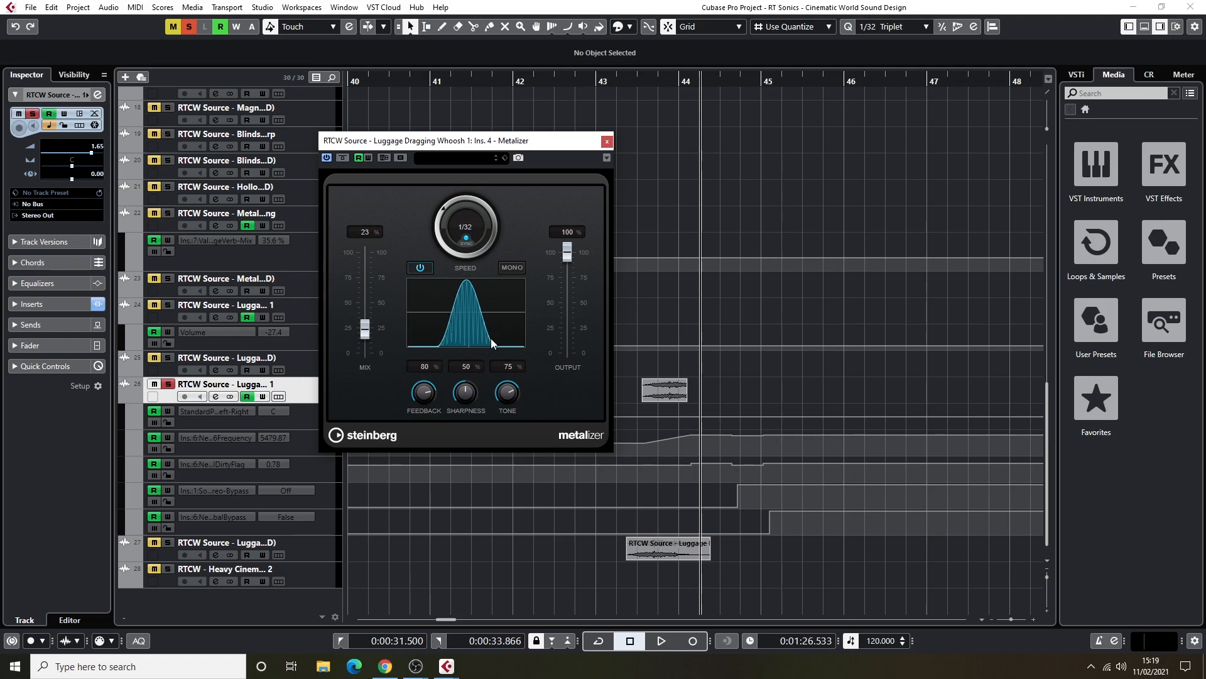
{"action": "left_click_drag", "start_coordinate": [439, 140], "coordinate": [920, 77]}
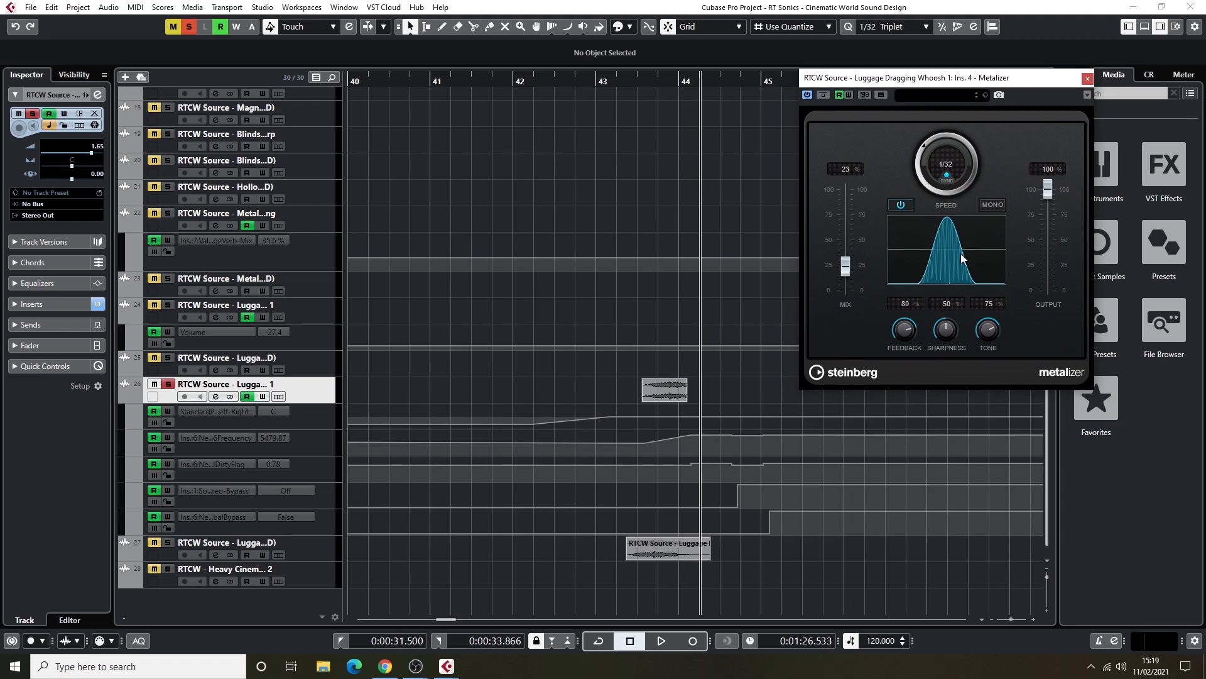
{"action": "double_click", "coordinate": [636, 81]}
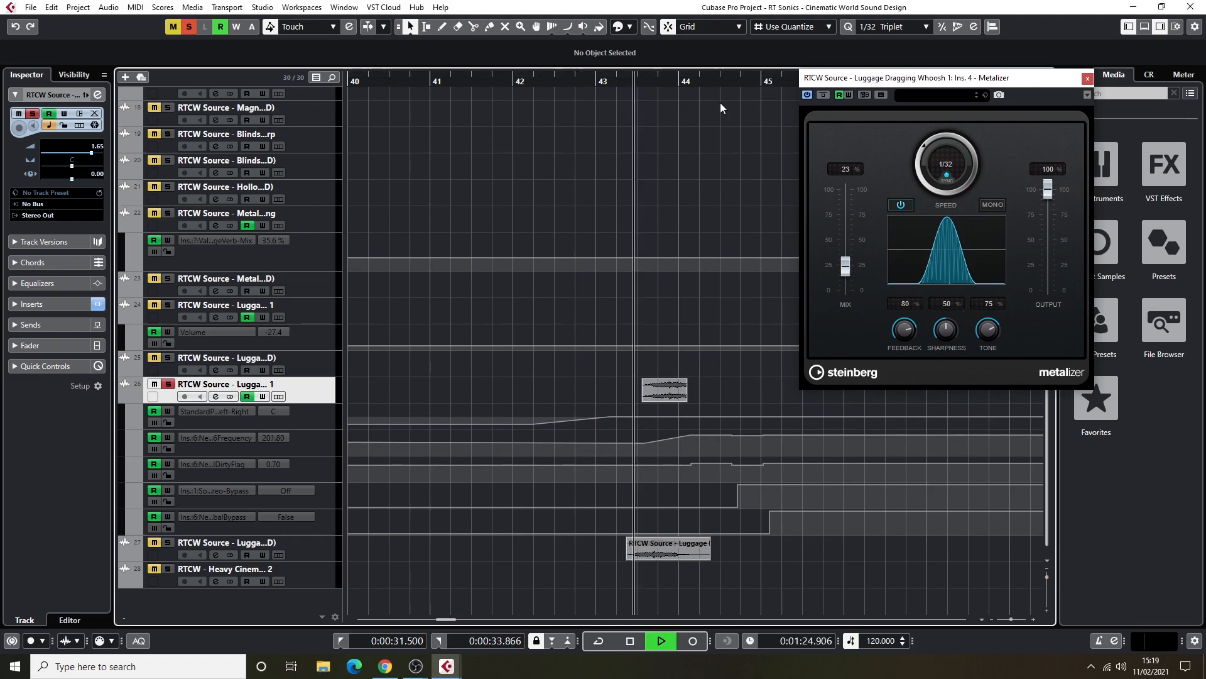
{"action": "key", "text": "space"}
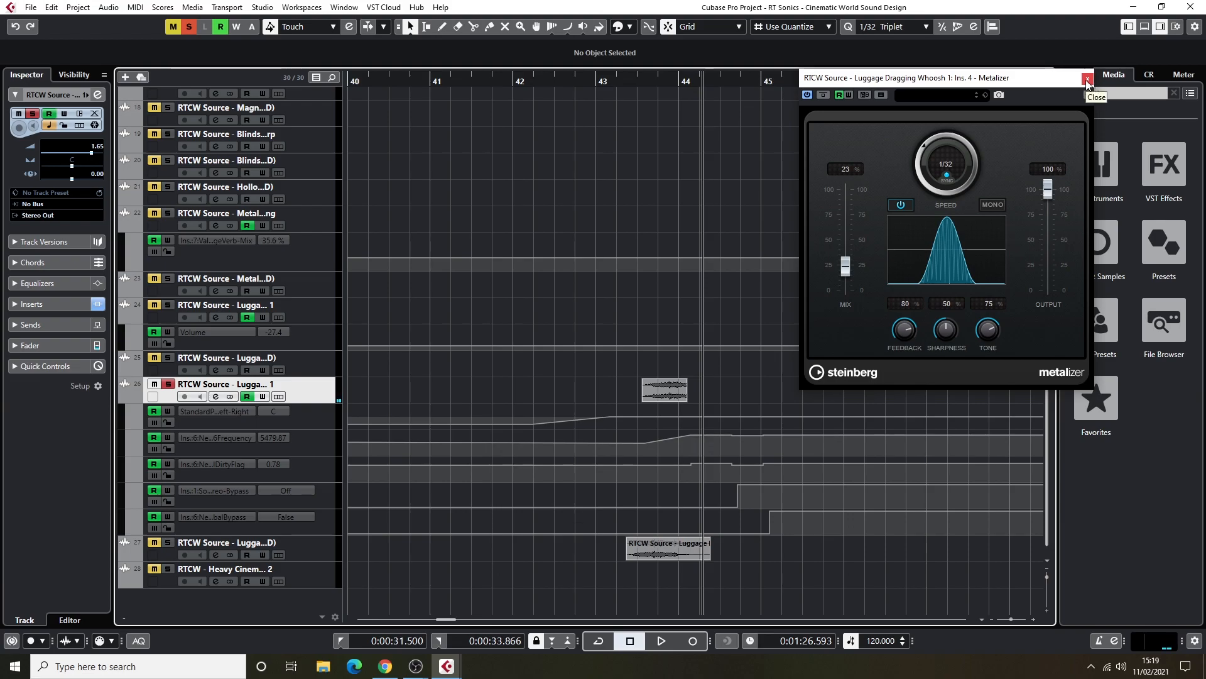
{"action": "left_click", "coordinate": [1088, 80]}
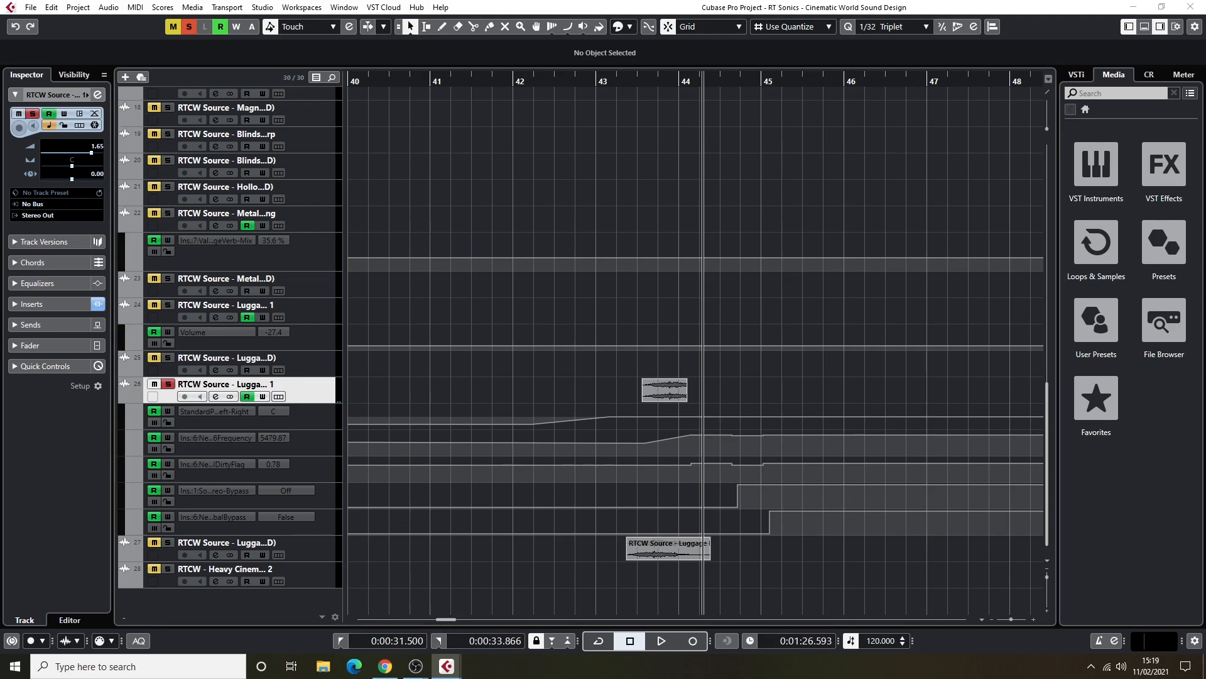
Inspect the PanMan insert with its Distorted Vibro Pan preset, audition the whoosh past bar 44, and close the plug-in.
{"action": "left_click_drag", "start_coordinate": [1006, 101], "coordinate": [253, 104]}
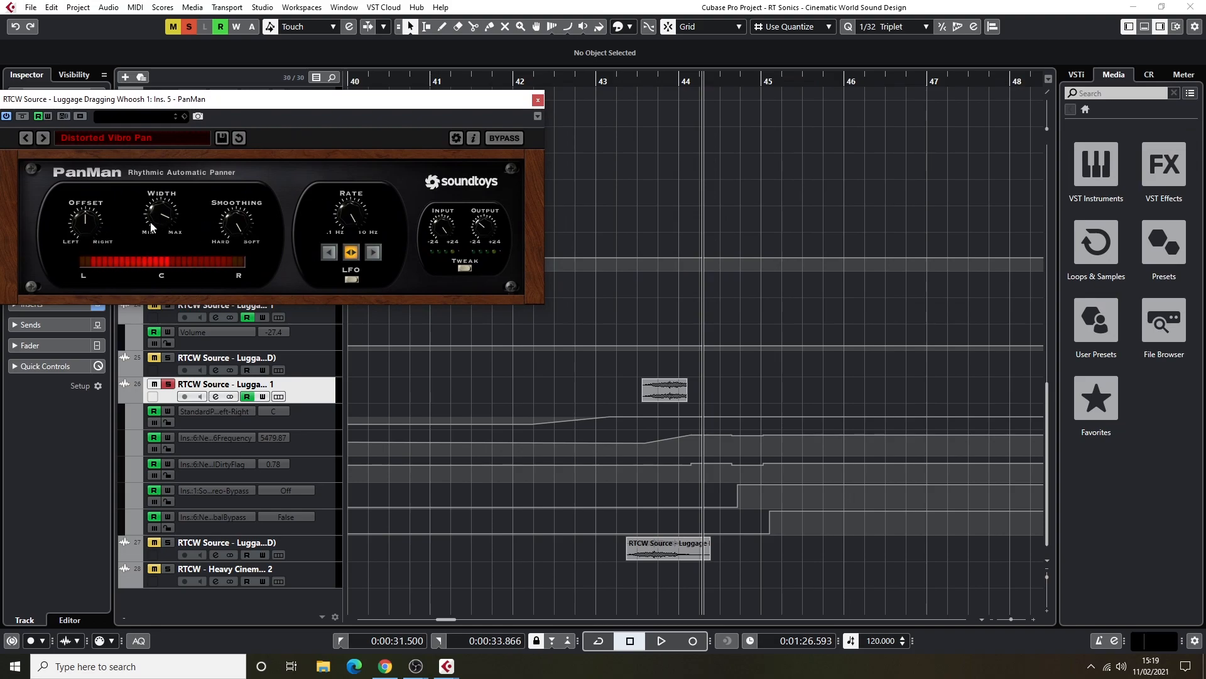
{"action": "left_click_drag", "start_coordinate": [276, 105], "coordinate": [400, 113]}
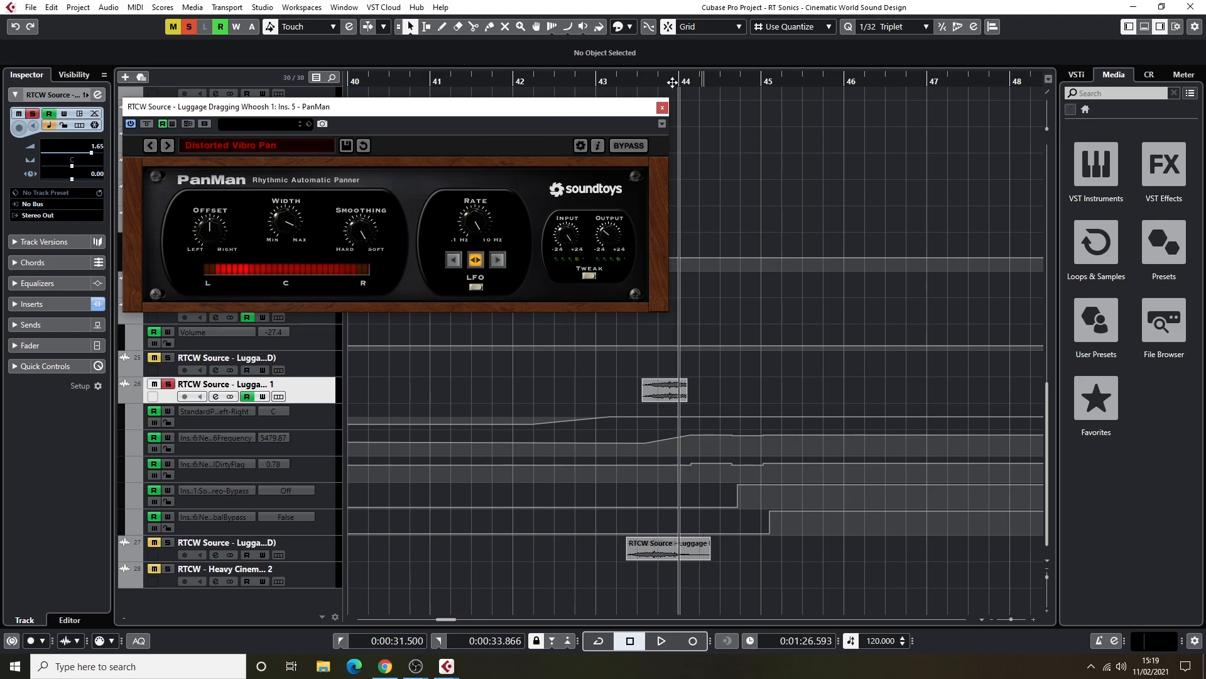
{"action": "left_click", "coordinate": [635, 82]}
{"action": "key", "text": "space"}
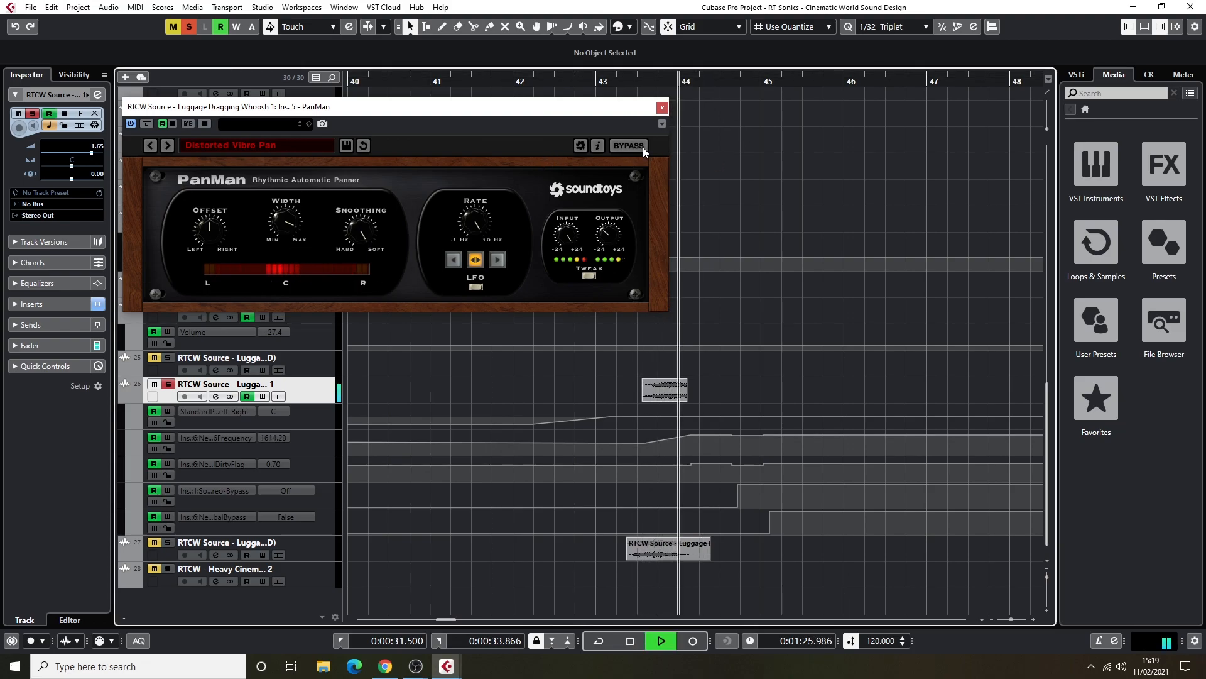
{"action": "key", "text": "space"}
{"action": "left_click", "coordinate": [662, 107]}
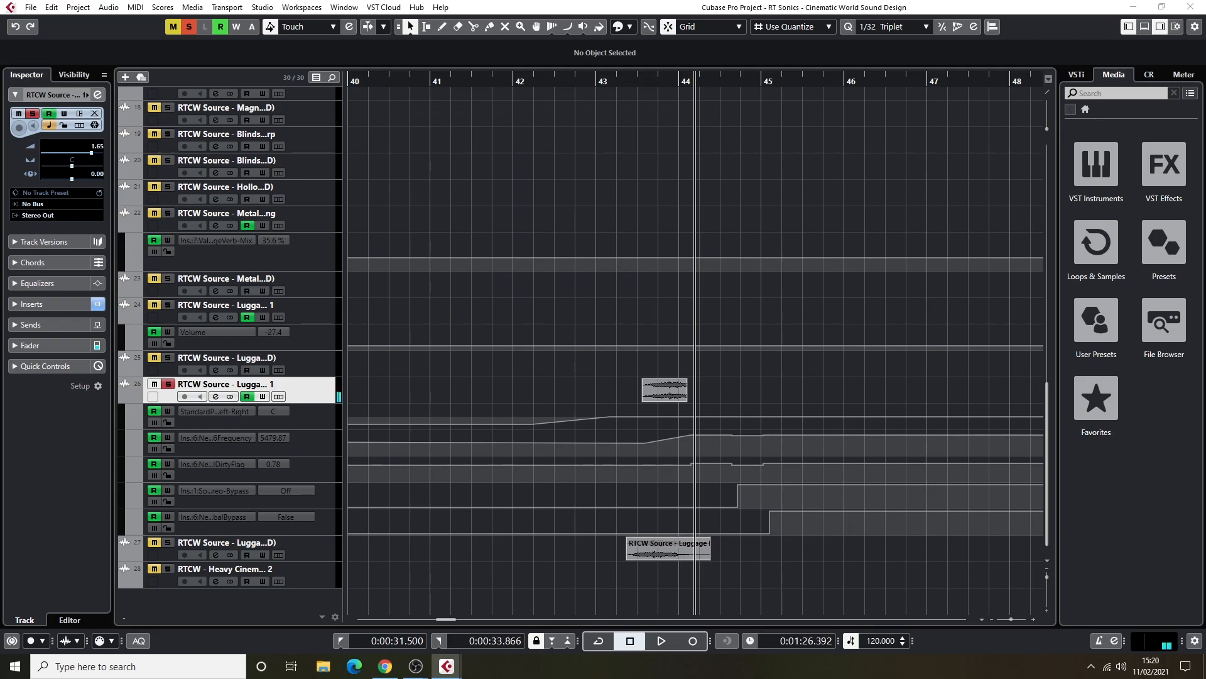
Inspect and close the Decapitator insert of Luggage Dragging Whoosh 1, and audition the whoosh from just after bar 43.
{"action": "left_click_drag", "start_coordinate": [1205, 176], "coordinate": [321, 119]}
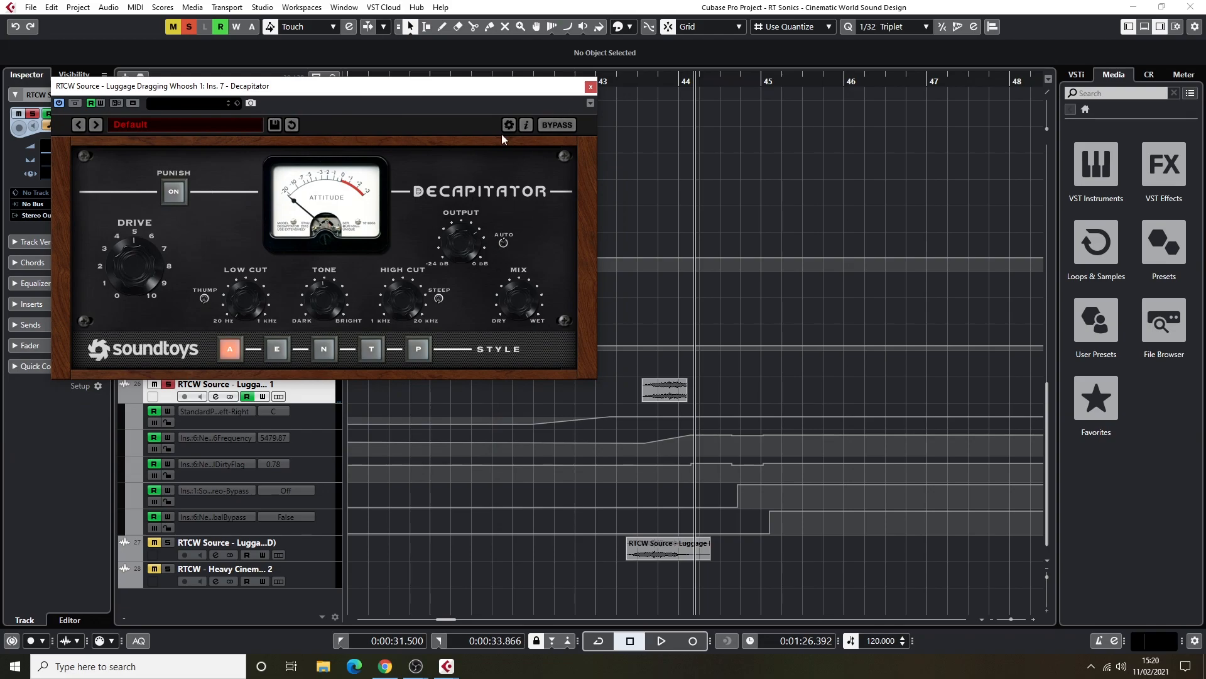
{"action": "left_click", "coordinate": [590, 88]}
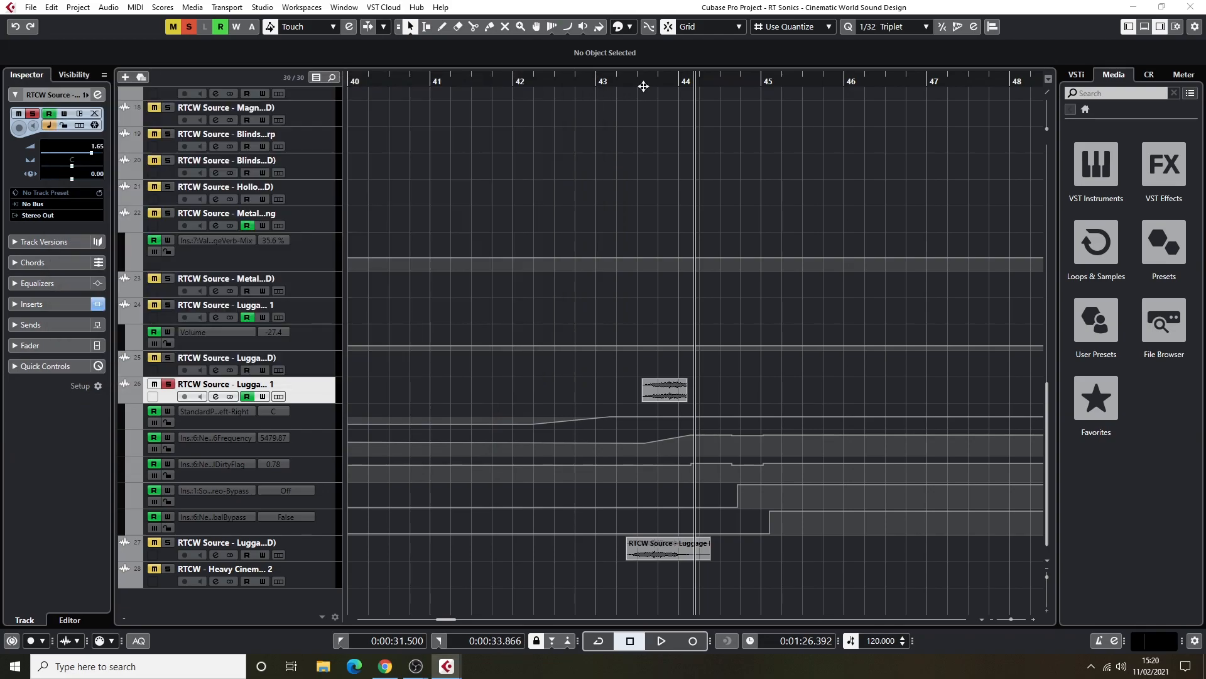
{"action": "left_click", "coordinate": [620, 83]}
{"action": "key", "text": "space"}
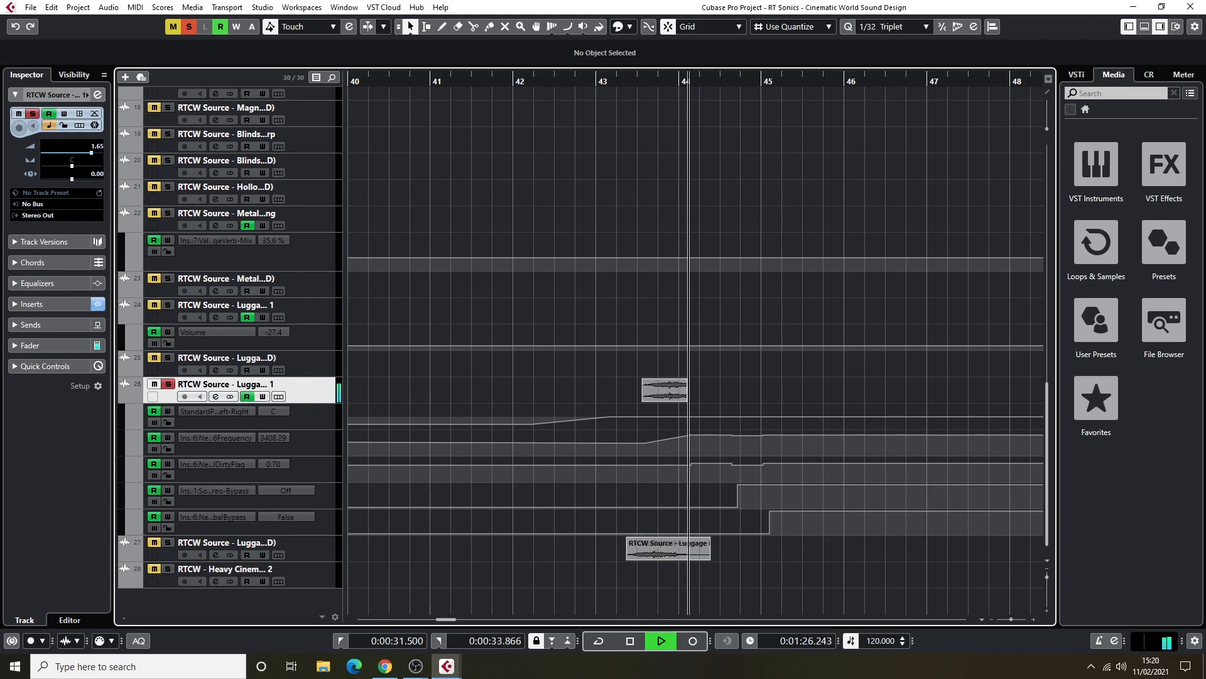
{"action": "key", "text": "space"}
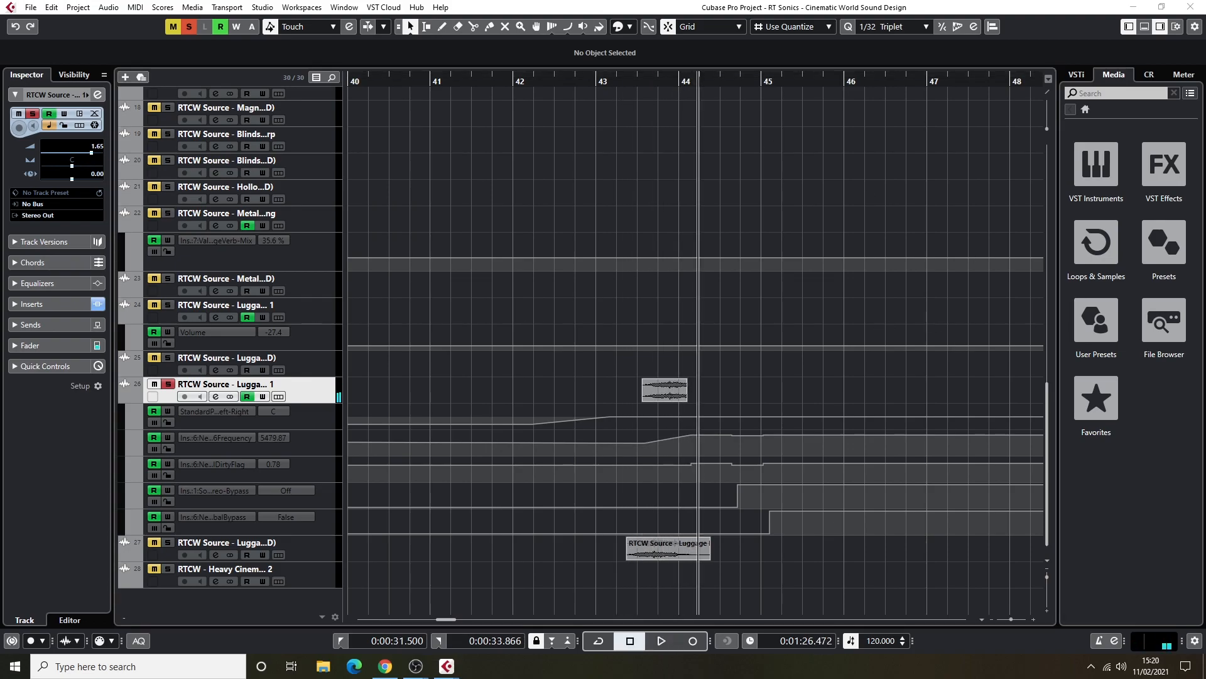
Inspect the LoAir Stereo insert of Luggage Dragging Whoosh 1, audition the whoosh from bar 43 with its window open, and close the plug-in.
{"action": "left_click_drag", "start_coordinate": [539, 190], "coordinate": [373, 163]}
{"action": "left_click", "coordinate": [545, 380]}
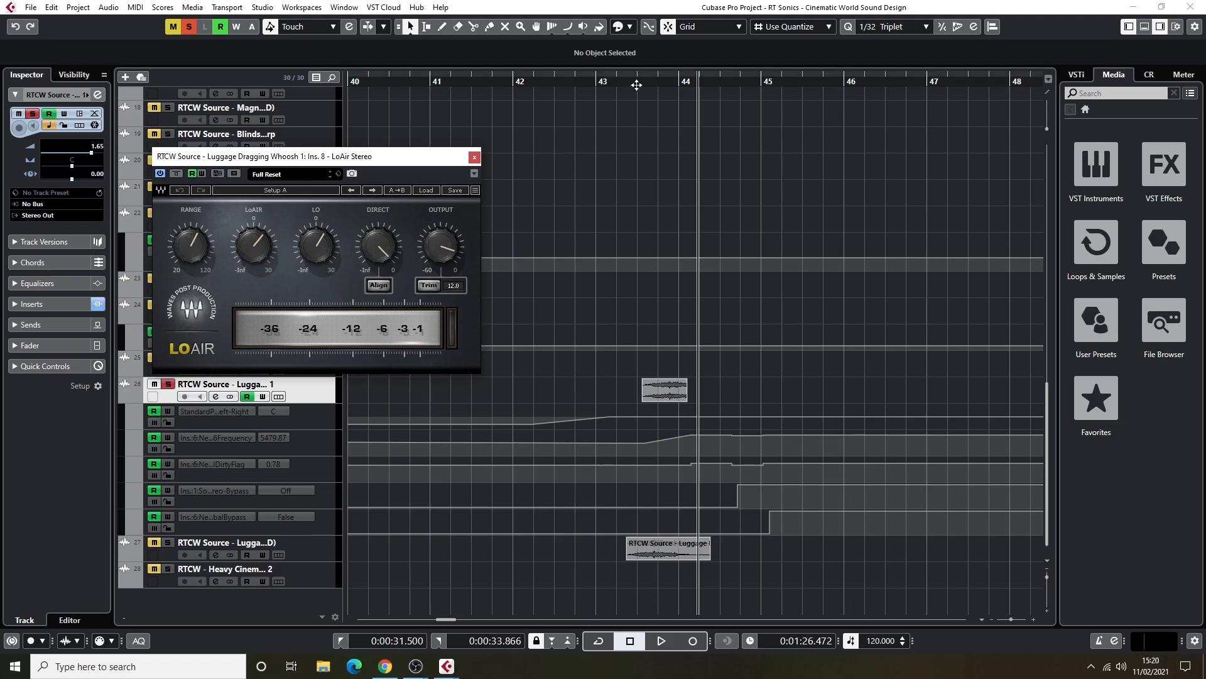
{"action": "left_click", "coordinate": [608, 84]}
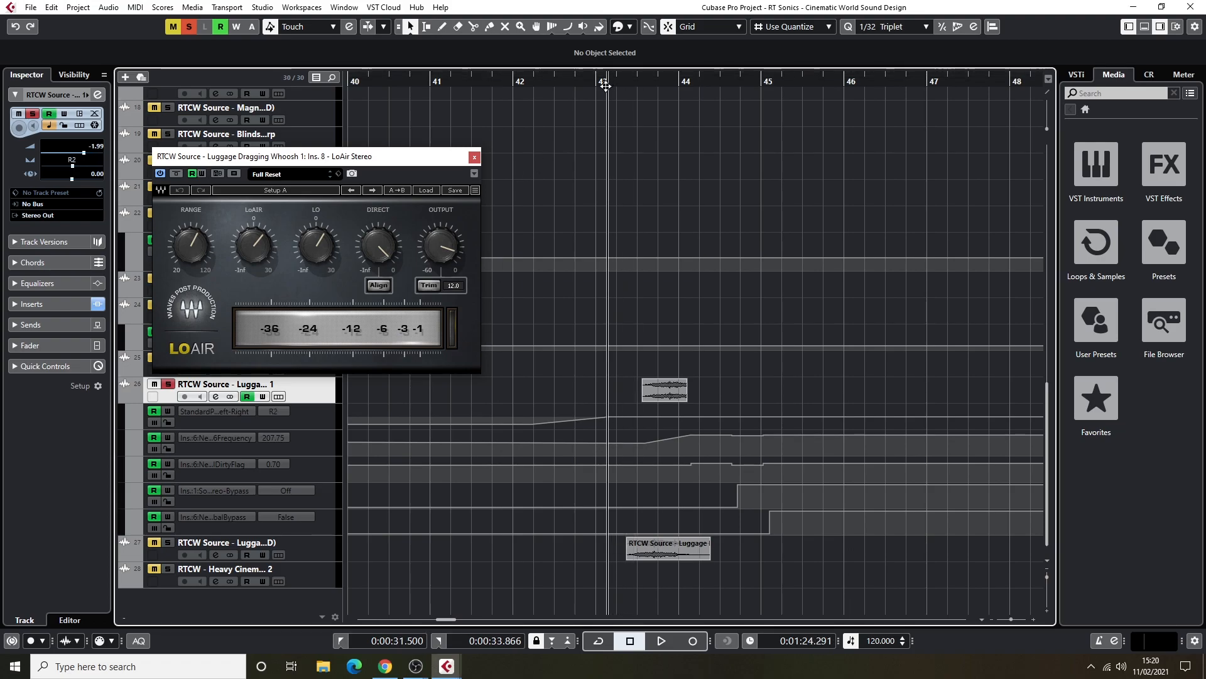
{"action": "key", "text": "space"}
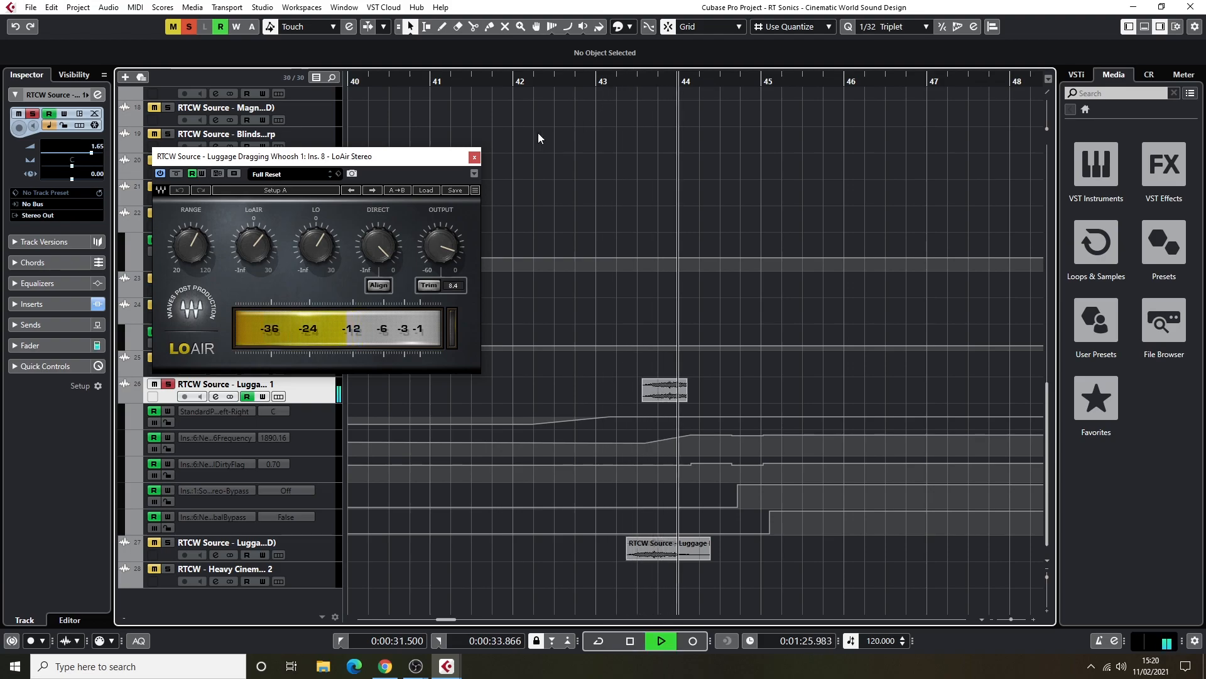
{"action": "left_click", "coordinate": [474, 156]}
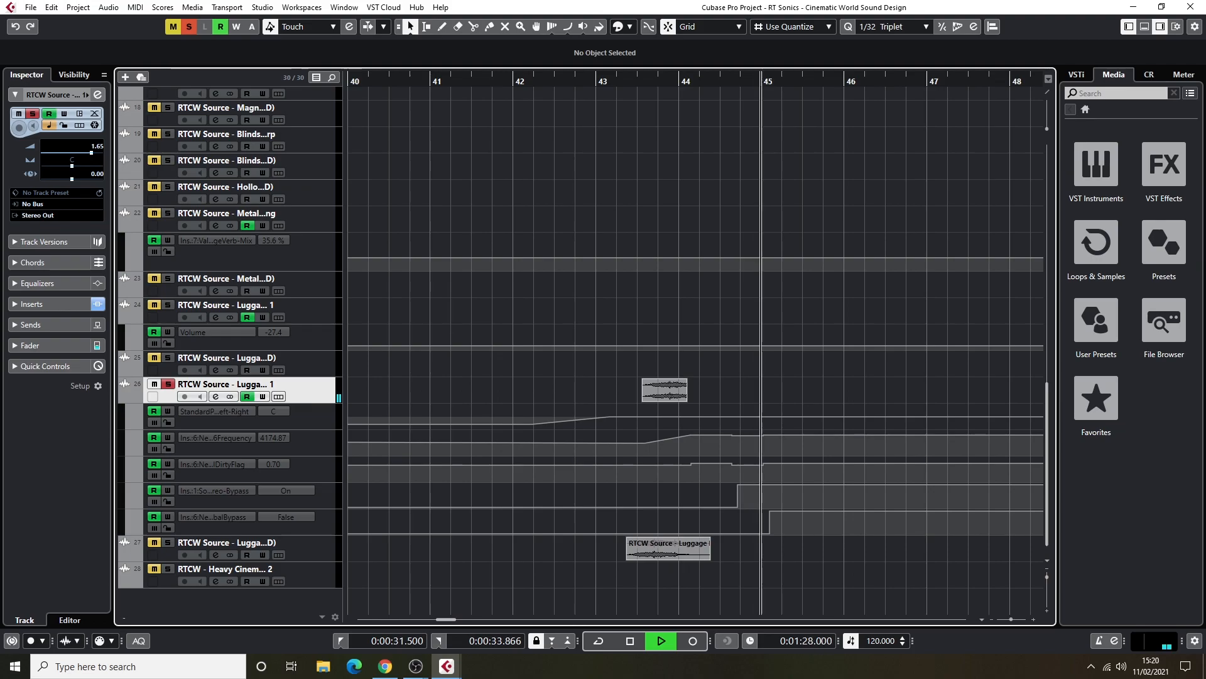
Inspect the Compressor insert of Luggage Dragging Whoosh 1, audition the whoosh while watching its gain reduction, and close the plug-in.
{"action": "left_click_drag", "start_coordinate": [850, 269], "coordinate": [309, 165]}
{"action": "left_click", "coordinate": [626, 90]}
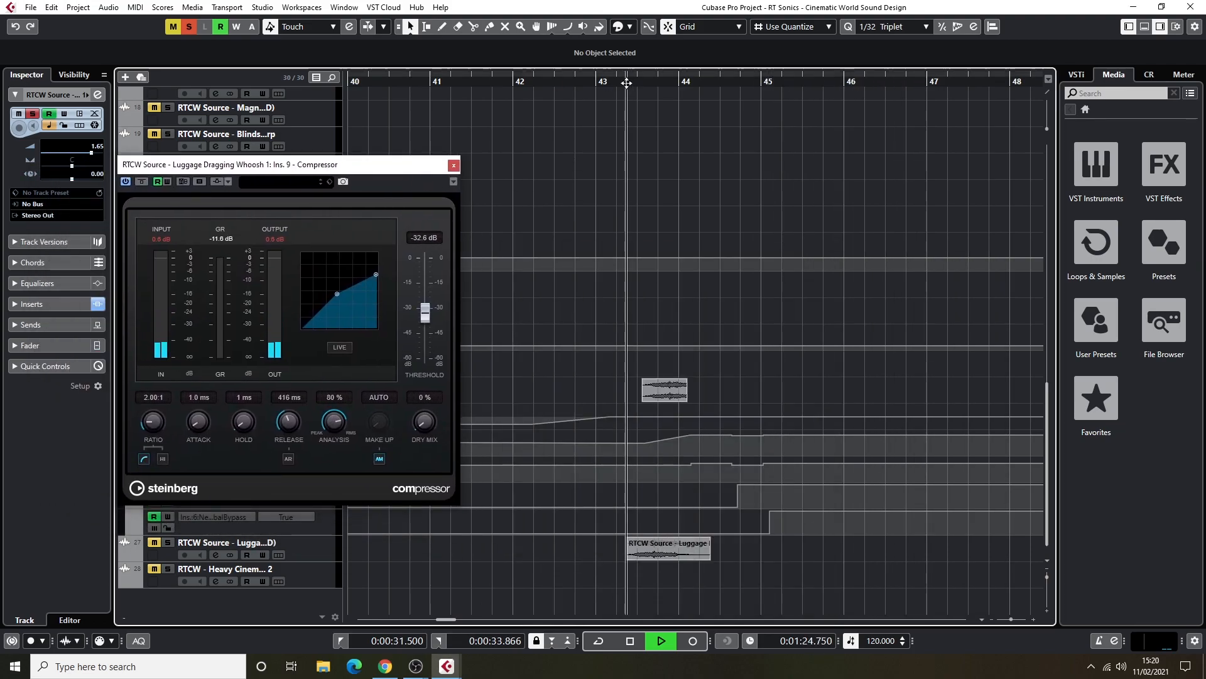
{"action": "key", "text": "space"}
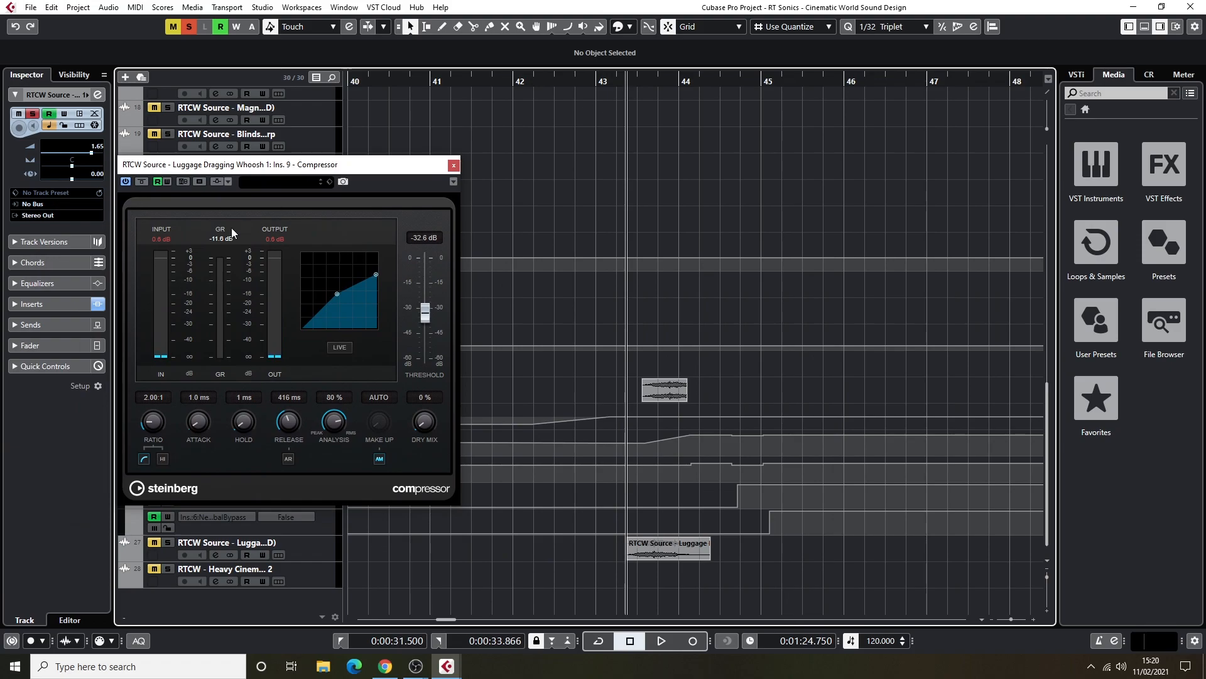
{"action": "key", "text": "space"}
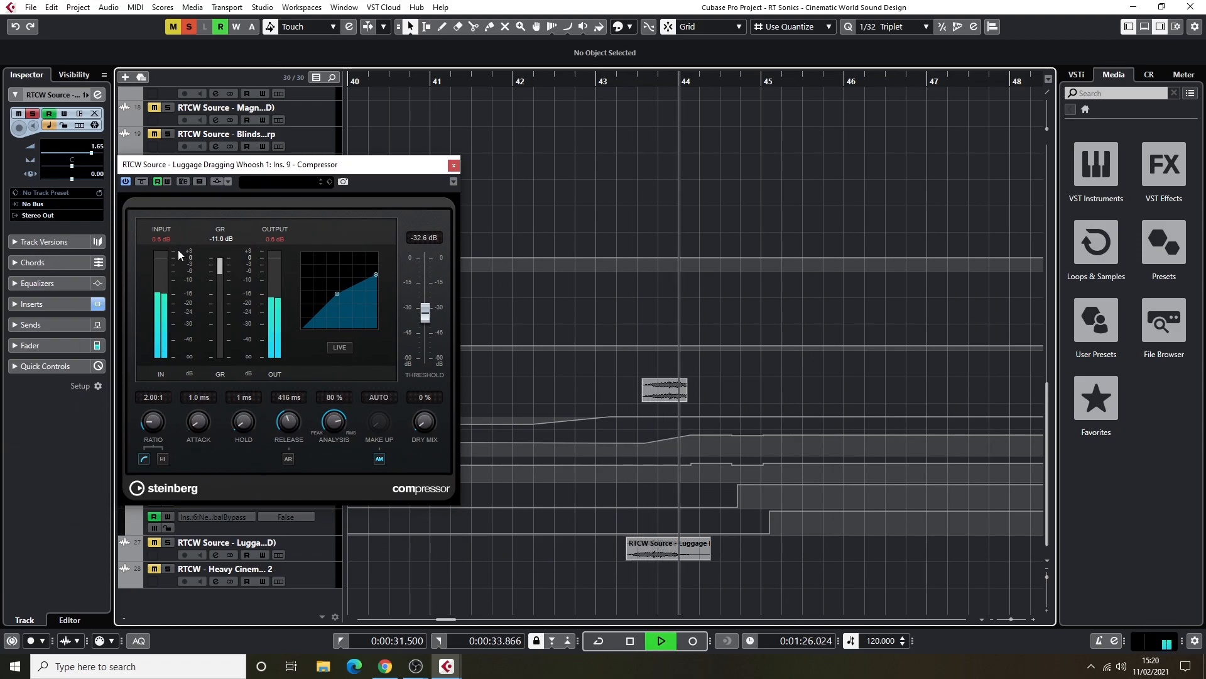
{"action": "left_click", "coordinate": [453, 166]}
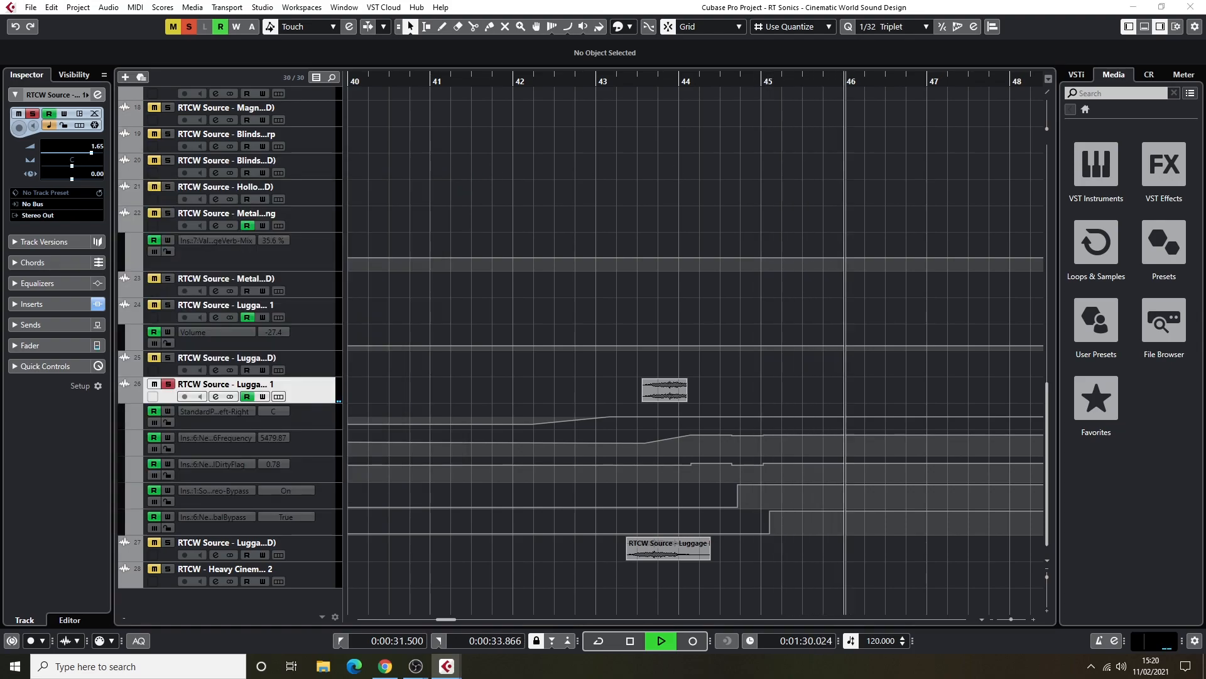
Inspect the BC Gain 3 insert of Luggage Dragging Whoosh 1, audition the whoosh with its window open, and close the plug-in.
{"action": "left_click", "coordinate": [727, 100]}
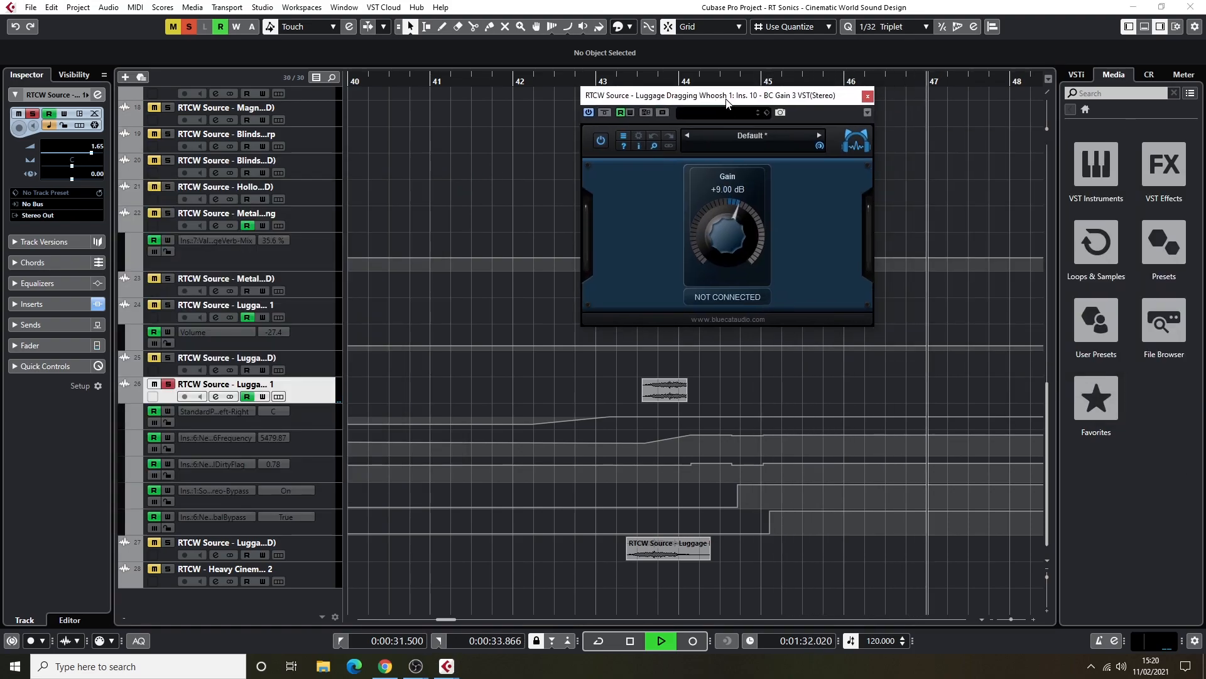
{"action": "left_click_drag", "start_coordinate": [726, 101], "coordinate": [321, 112]}
{"action": "key", "text": "space"}
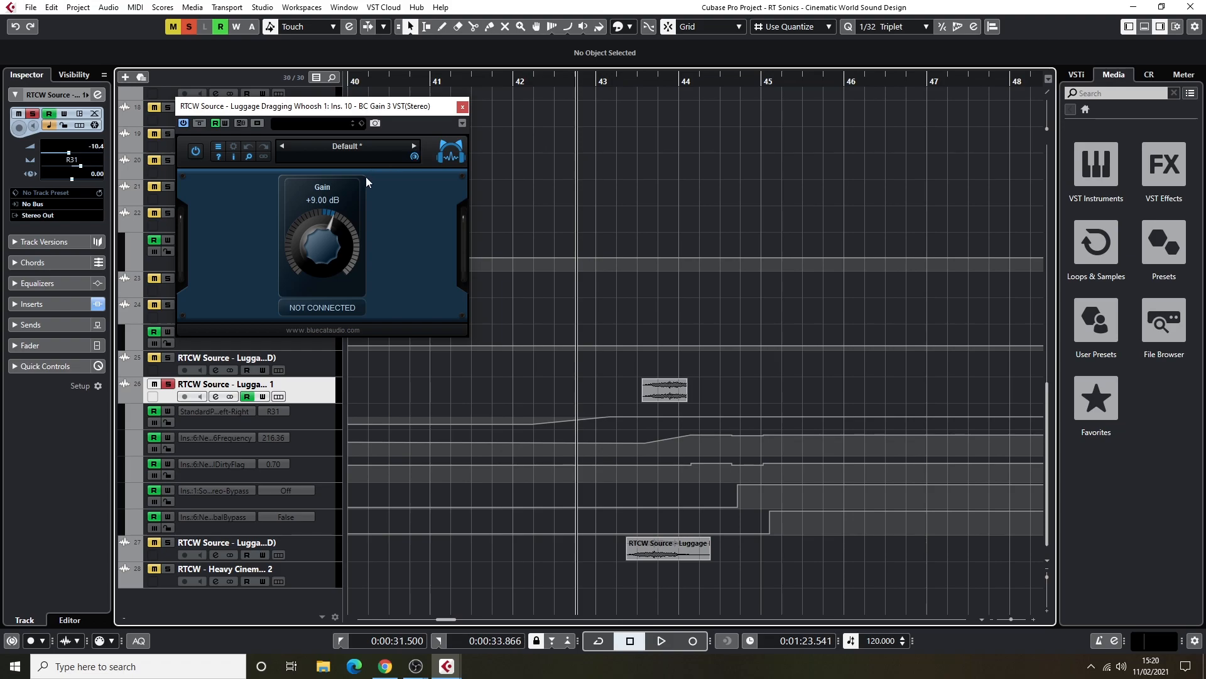
{"action": "key", "text": "space"}
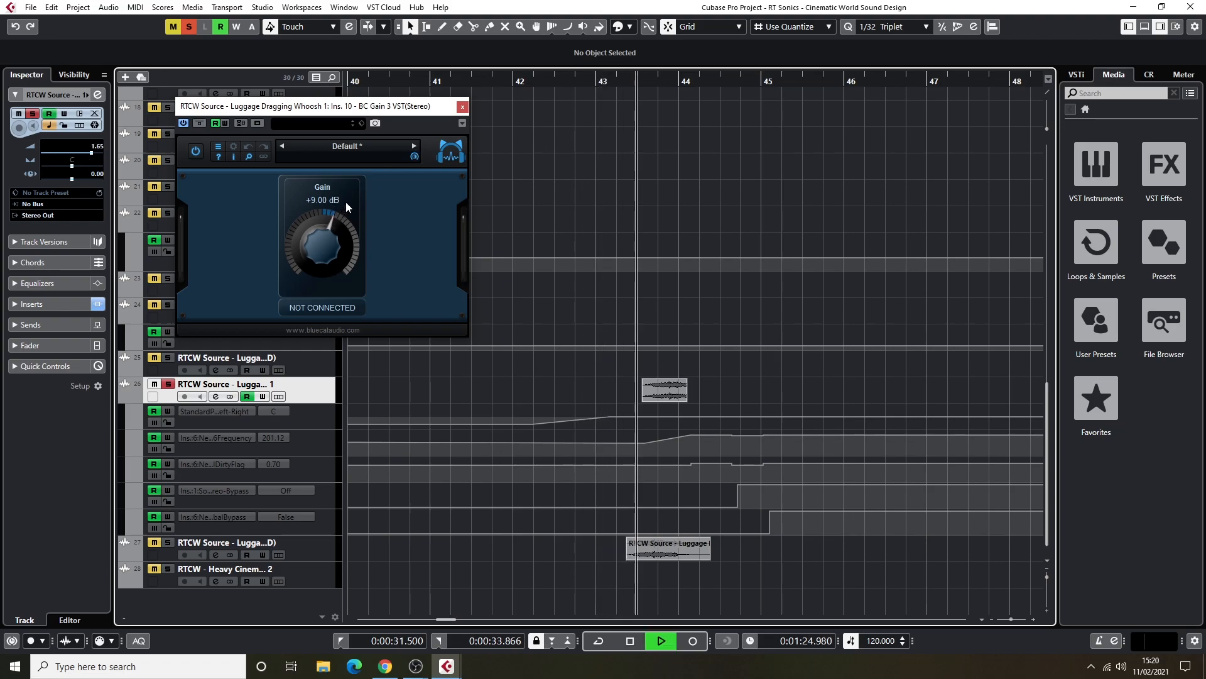
{"action": "key", "text": "space"}
{"action": "left_click", "coordinate": [463, 107]}
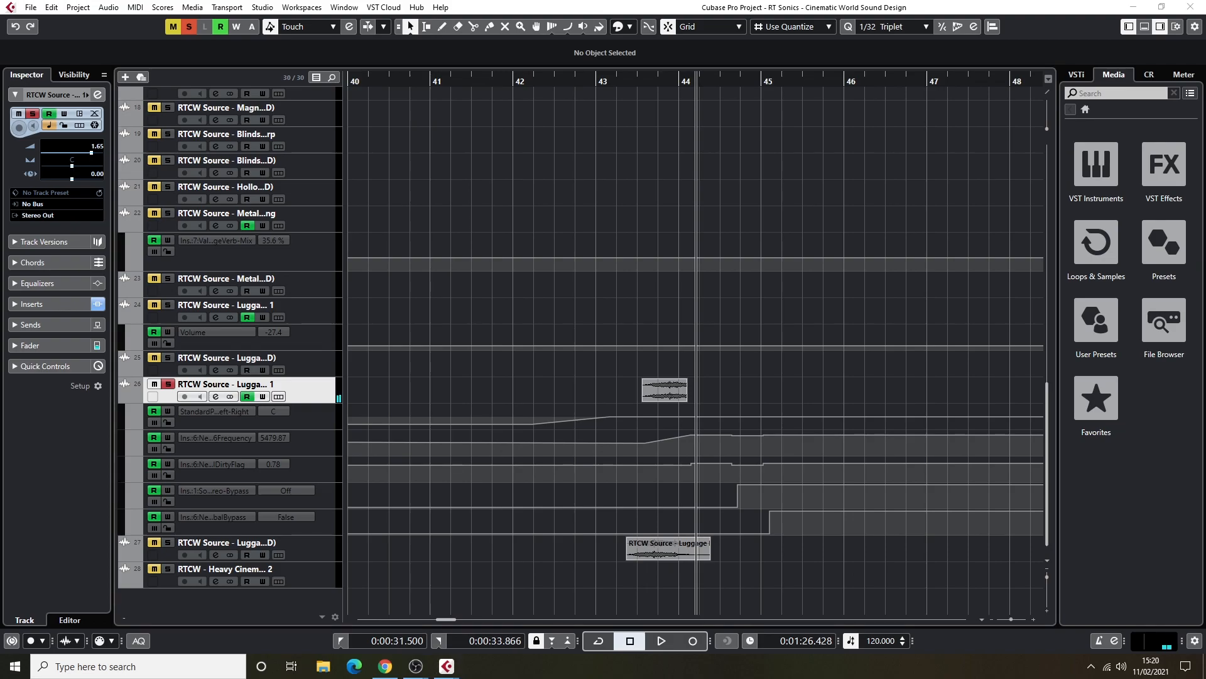
Inspect and close the ValhallaVintageVerb insert with its Concert Hall mode, and audition the whoosh from just after bar 43.
{"action": "left_click_drag", "start_coordinate": [422, 50], "coordinate": [286, 160]}
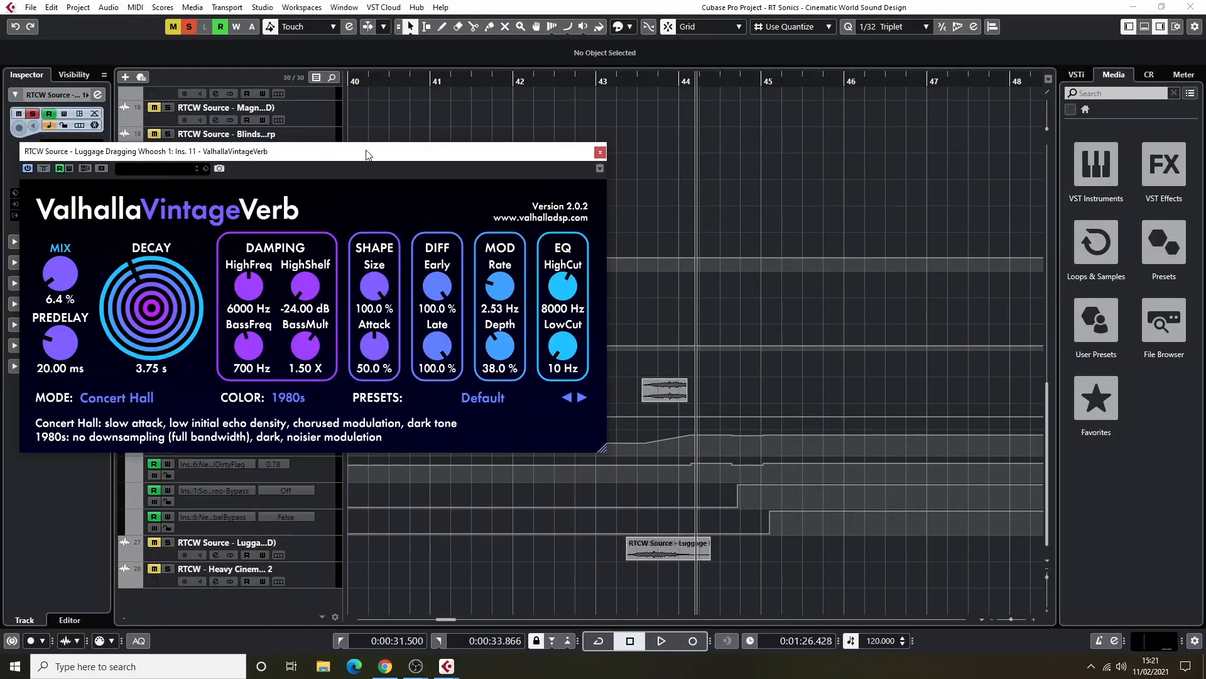
{"action": "left_click", "coordinate": [600, 153]}
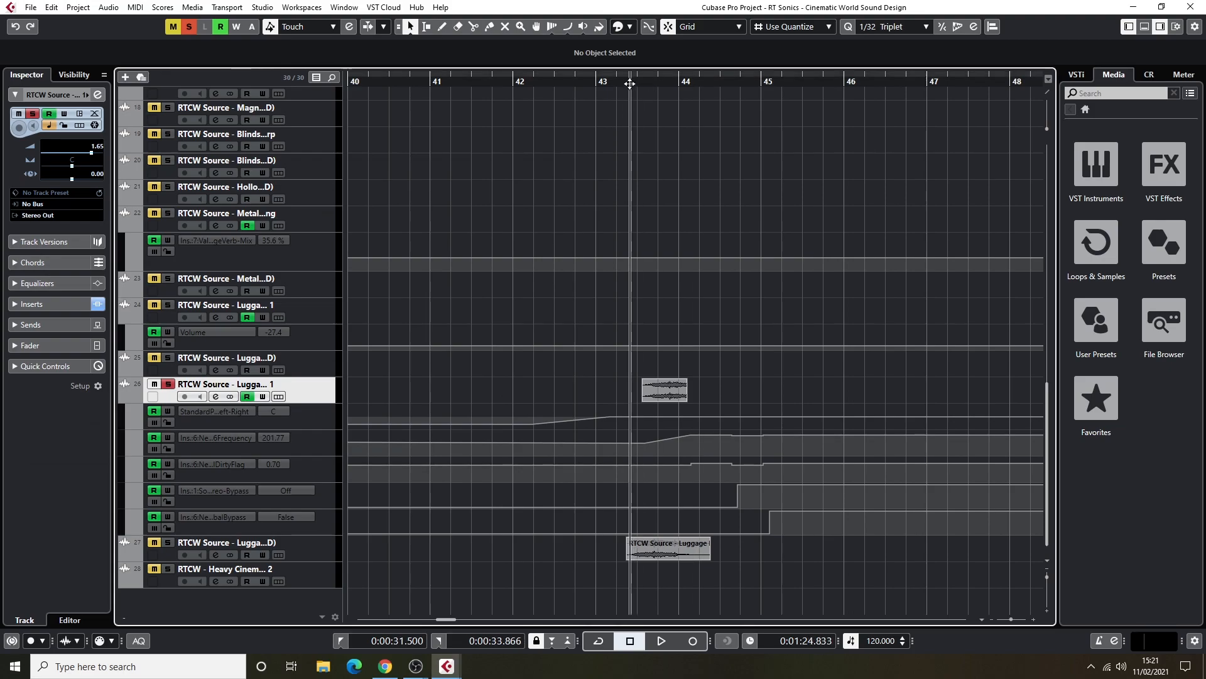
{"action": "double_click", "coordinate": [623, 83]}
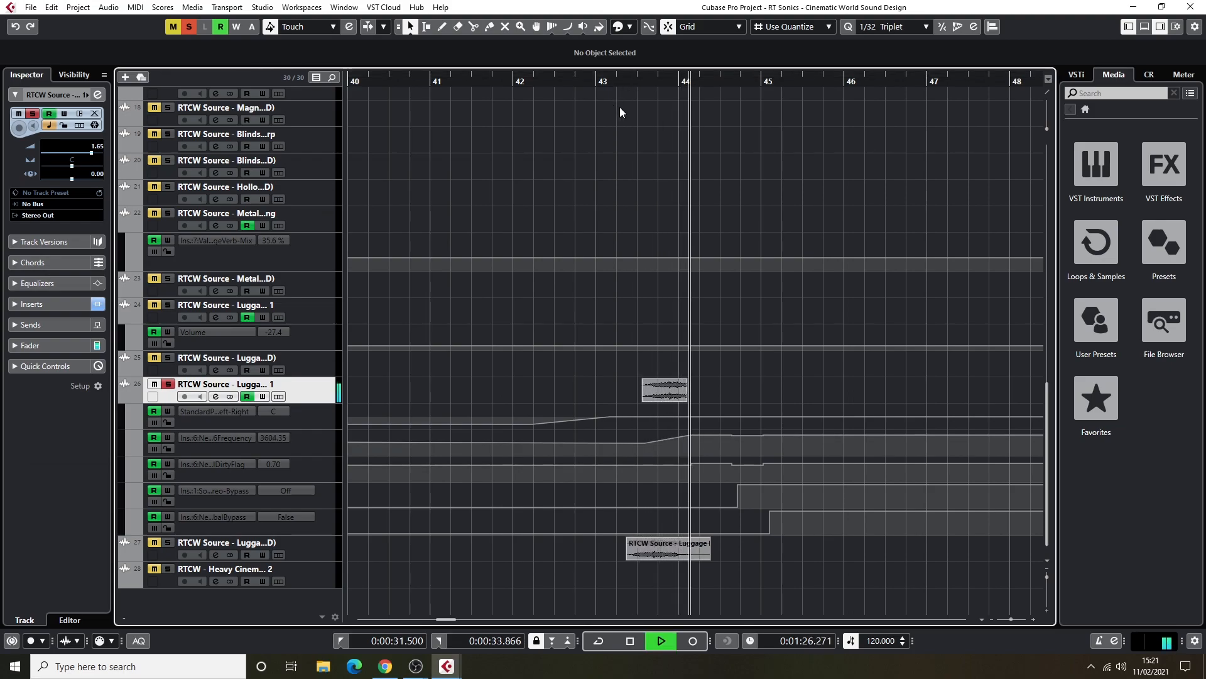
{"action": "key", "text": "space"}
Unsolo Luggage Dragging Whoosh 1, unmute and solo the luggage source on track 27, and audition it past bar 44.
{"action": "left_click", "coordinate": [165, 385]}
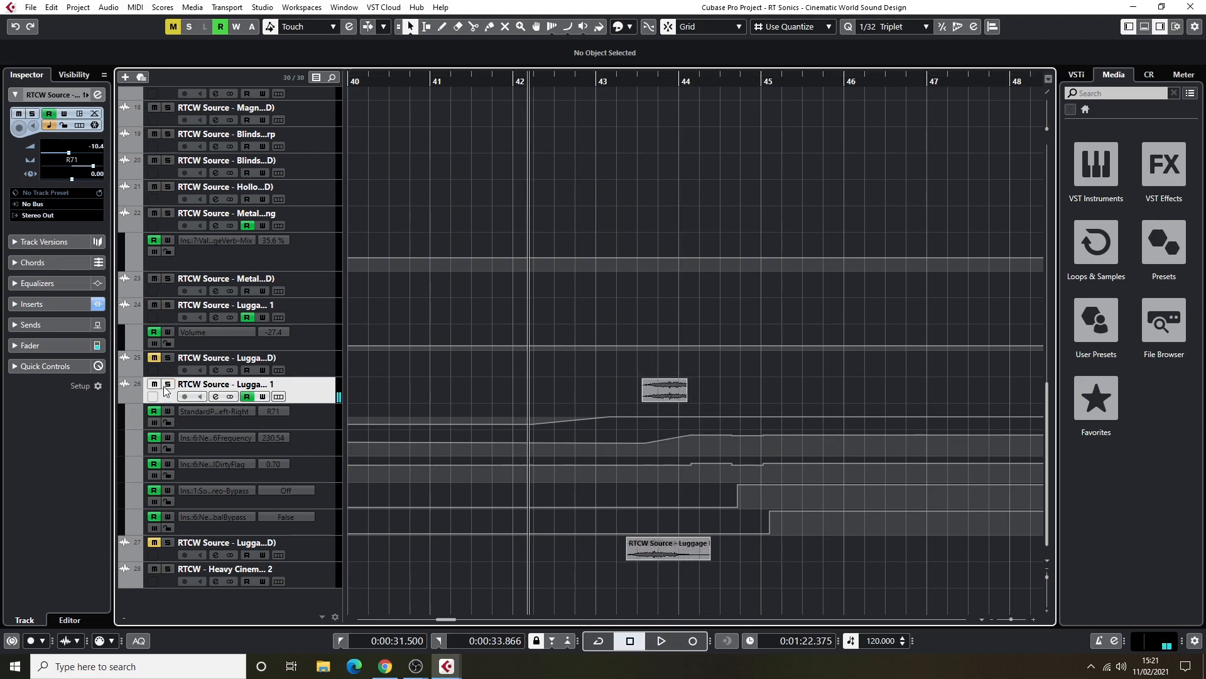
{"action": "left_click", "coordinate": [154, 542]}
{"action": "left_click", "coordinate": [168, 542]}
{"action": "key", "text": "space"}
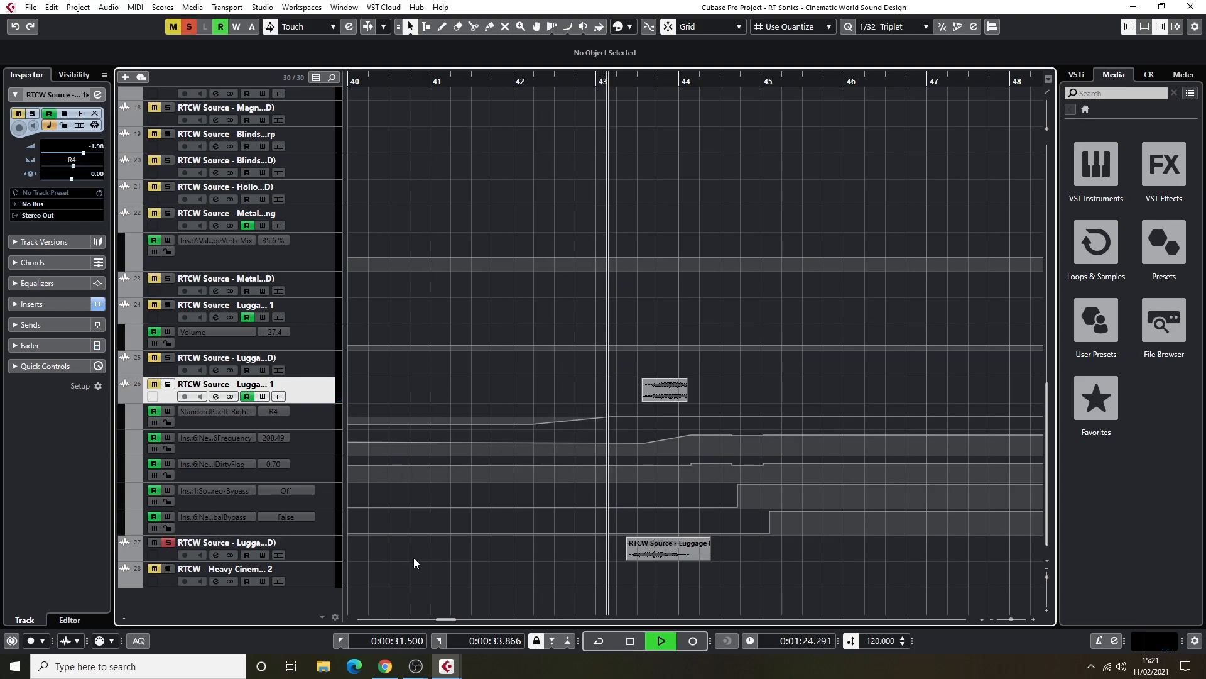
{"action": "key", "text": "space"}
Switch the solo from track 27 back to Luggage Dragging Whoosh 1 and audition the processed whoosh for comparison.
{"action": "left_click", "coordinate": [167, 542]}
{"action": "left_click", "coordinate": [168, 384]}
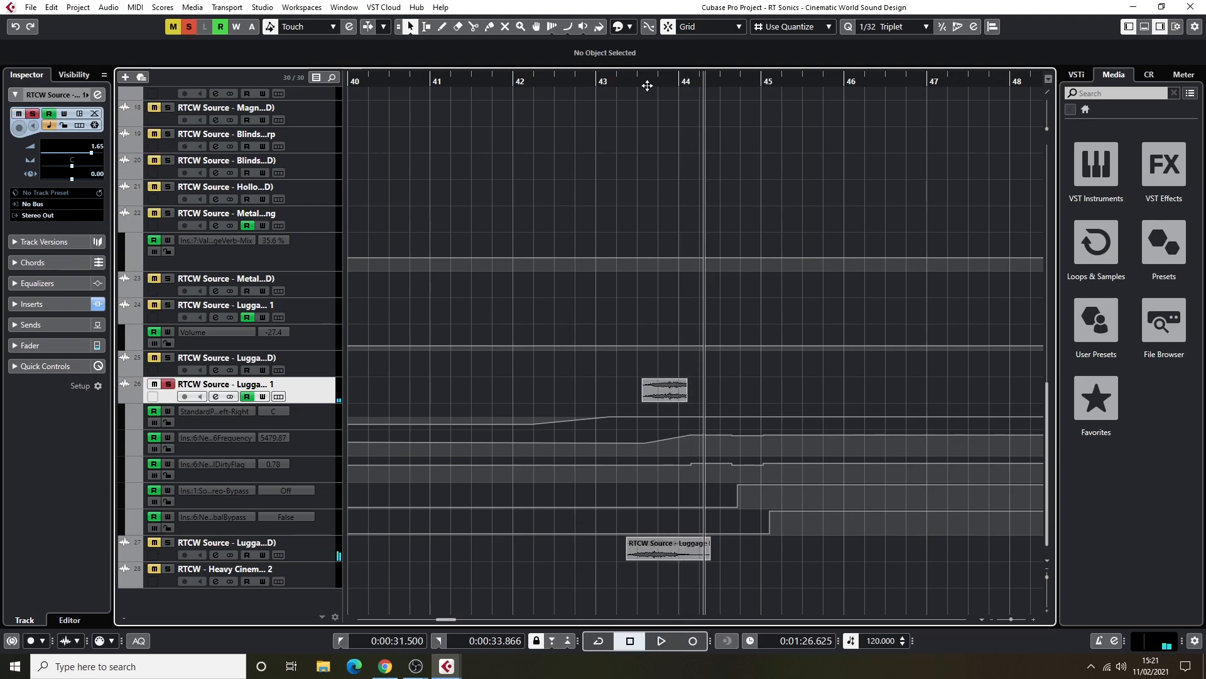
{"action": "double_click", "coordinate": [631, 82]}
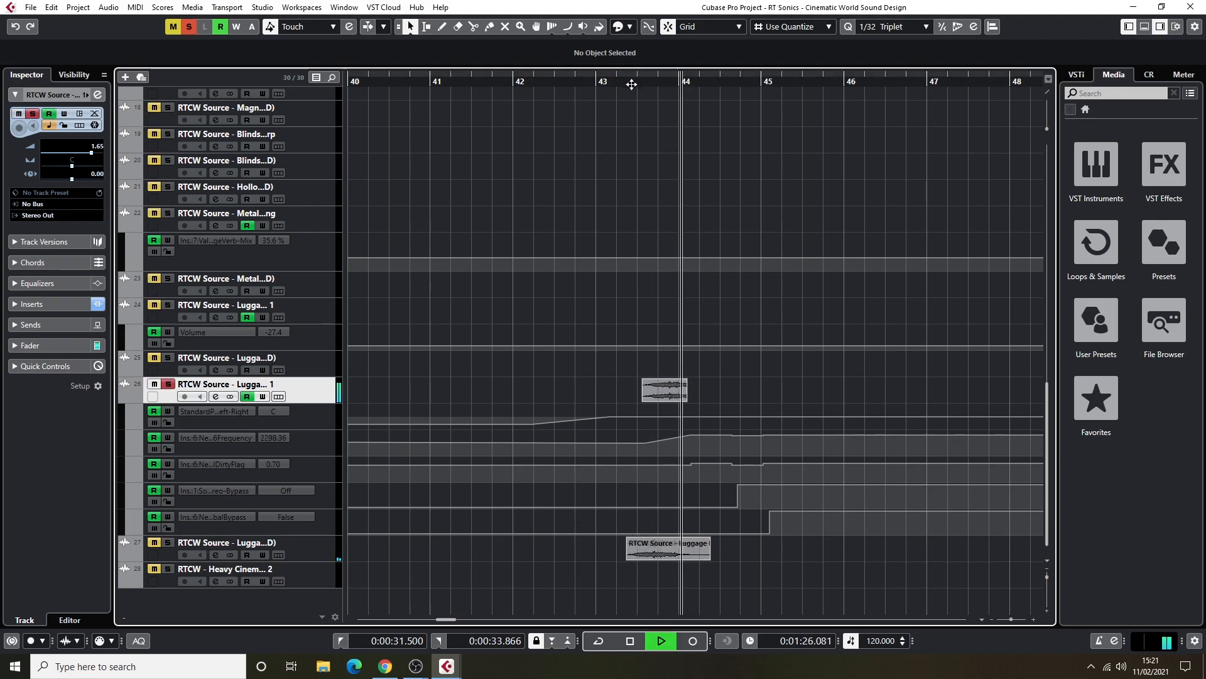
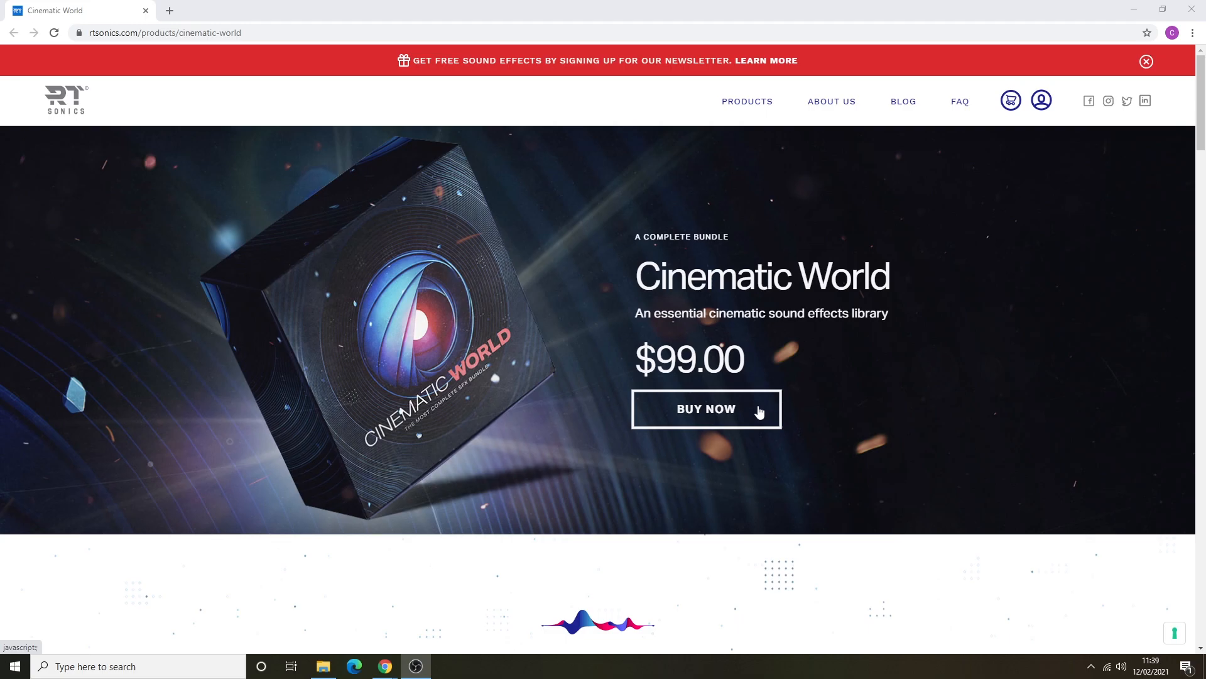
Review the Cinematic World product page's description, demo player, What's Inside list and Technical Specs.
{"action": "scroll", "coordinate": [728, 400], "scroll_direction": "down", "scroll_amount": 15}
{"action": "scroll", "coordinate": [729, 401], "scroll_direction": "down", "scroll_amount": 15}
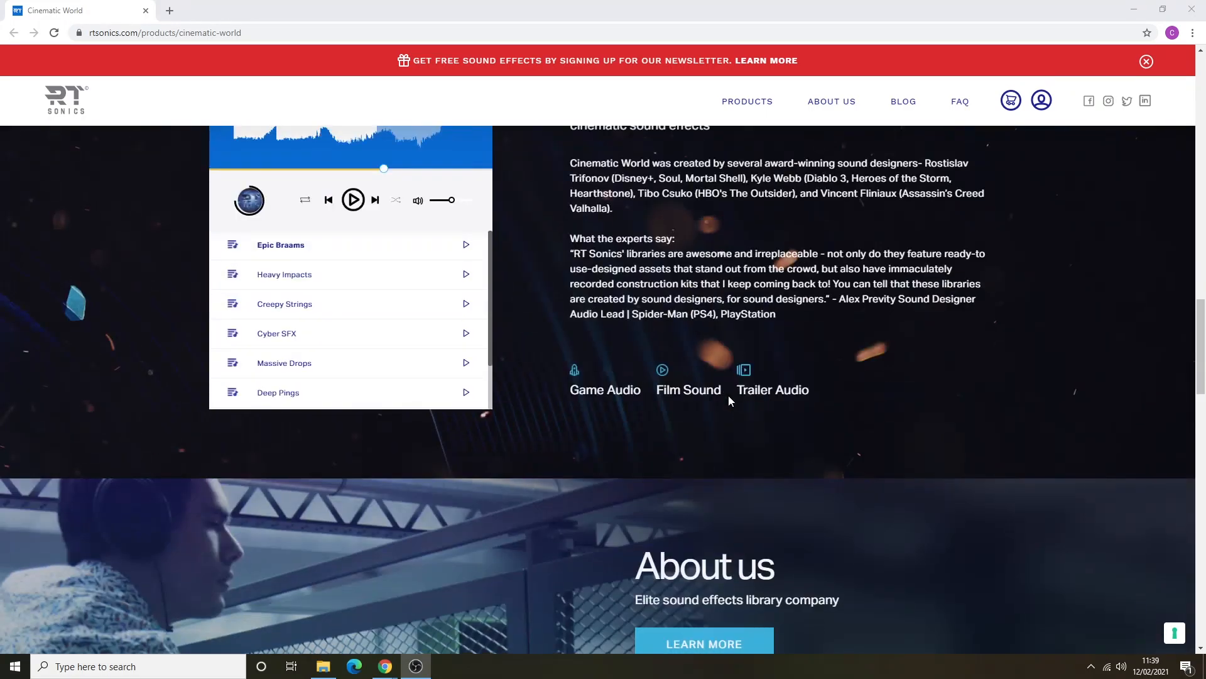
{"action": "scroll", "coordinate": [732, 400], "scroll_direction": "up", "scroll_amount": 10}
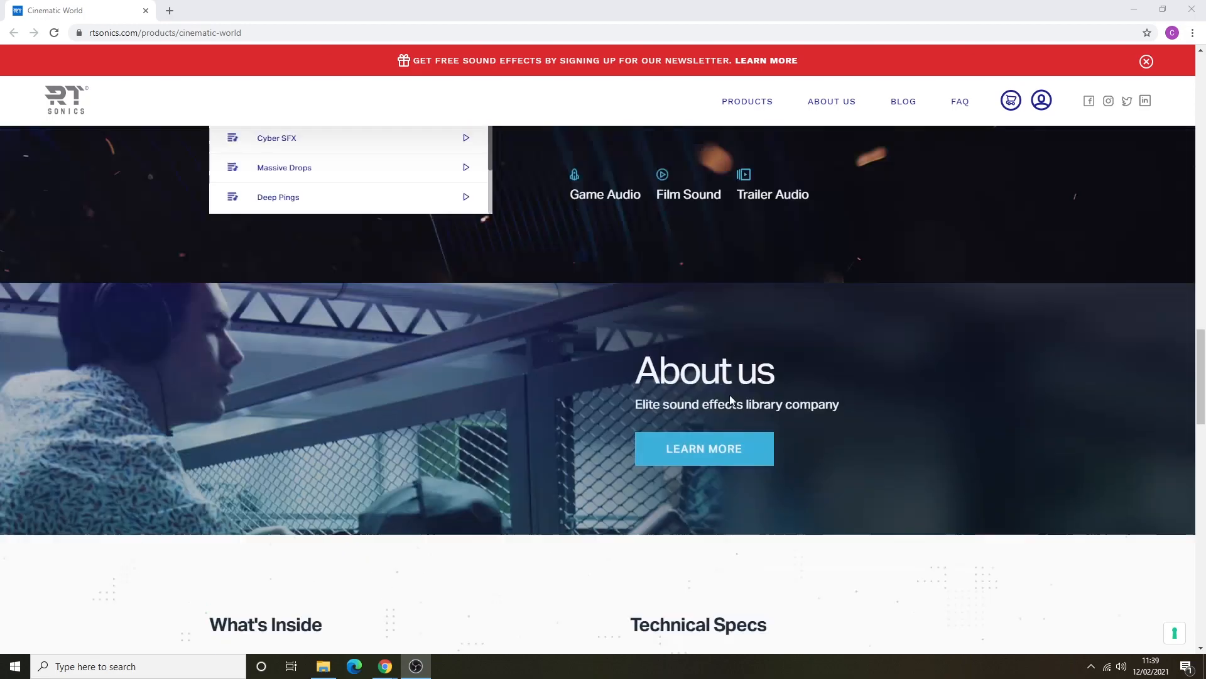
{"action": "scroll", "coordinate": [731, 398], "scroll_direction": "down", "scroll_amount": 3}
{"action": "scroll", "coordinate": [732, 399], "scroll_direction": "down", "scroll_amount": 8}
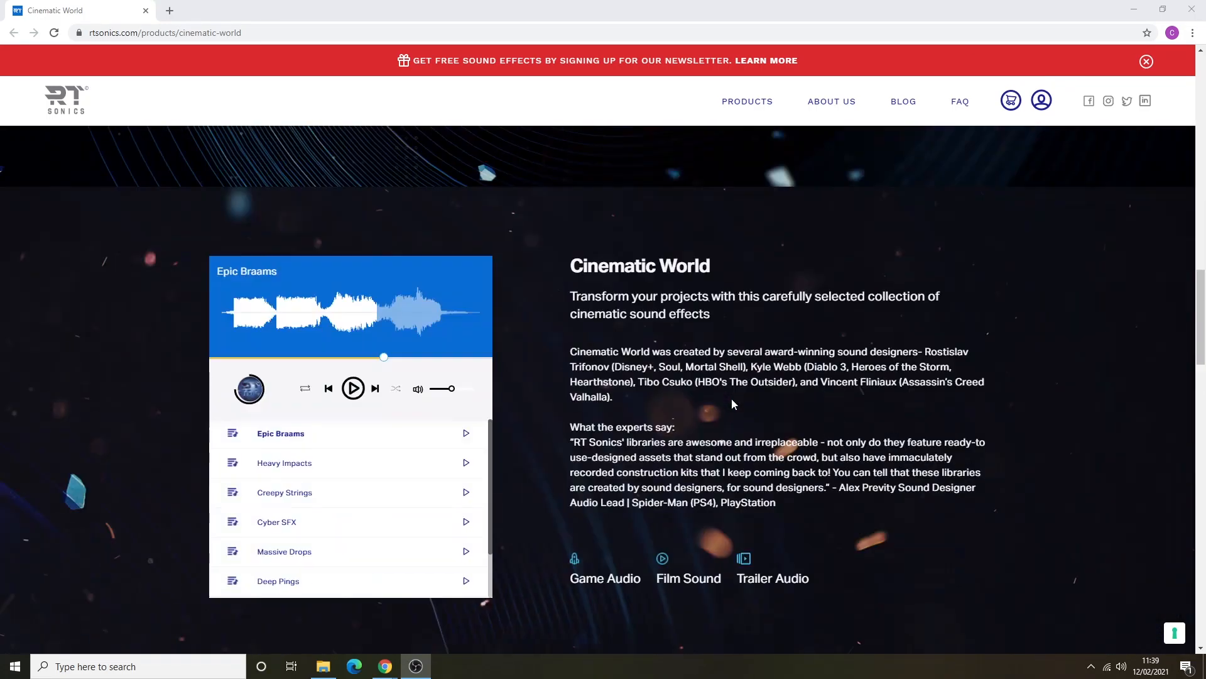
{"action": "scroll", "coordinate": [681, 449], "scroll_direction": "down", "scroll_amount": 7}
{"action": "scroll", "coordinate": [681, 448], "scroll_direction": "down", "scroll_amount": 10}
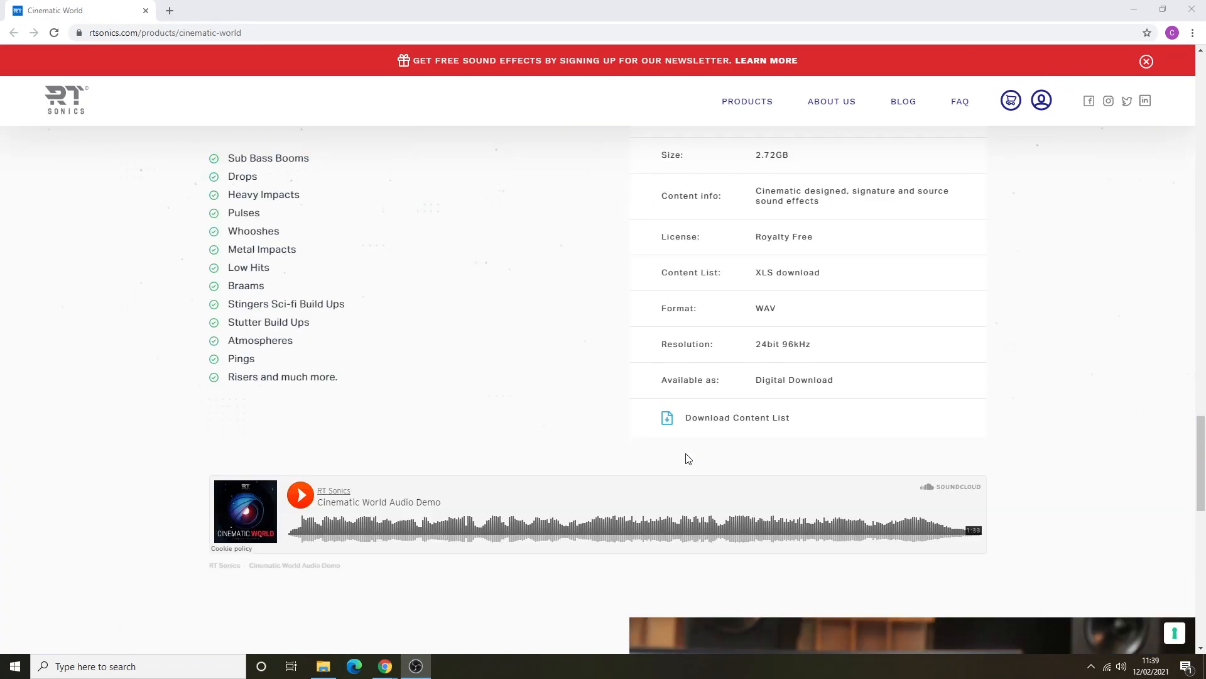
Read the section on the recording gear and the closing bundle offer, and return to the product banner.
{"action": "scroll", "coordinate": [603, 404], "scroll_direction": "down", "scroll_amount": 4}
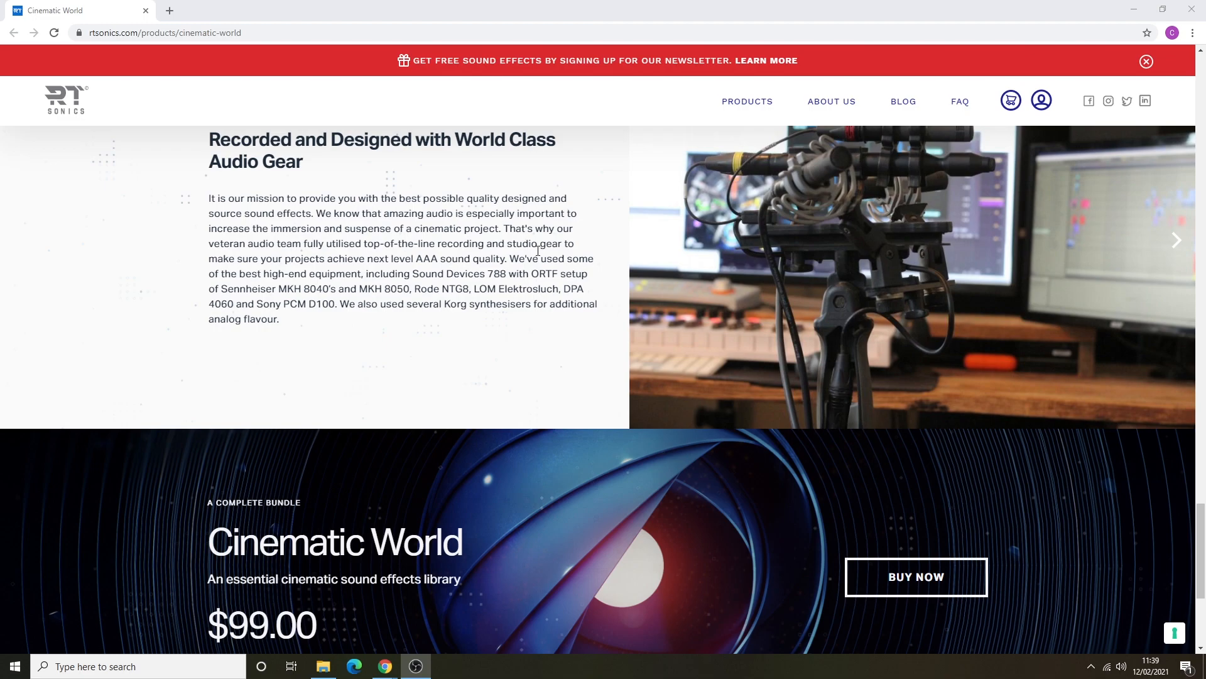
{"action": "scroll", "coordinate": [558, 265], "scroll_direction": "down", "scroll_amount": 5}
{"action": "scroll", "coordinate": [558, 264], "scroll_direction": "up", "scroll_amount": 14}
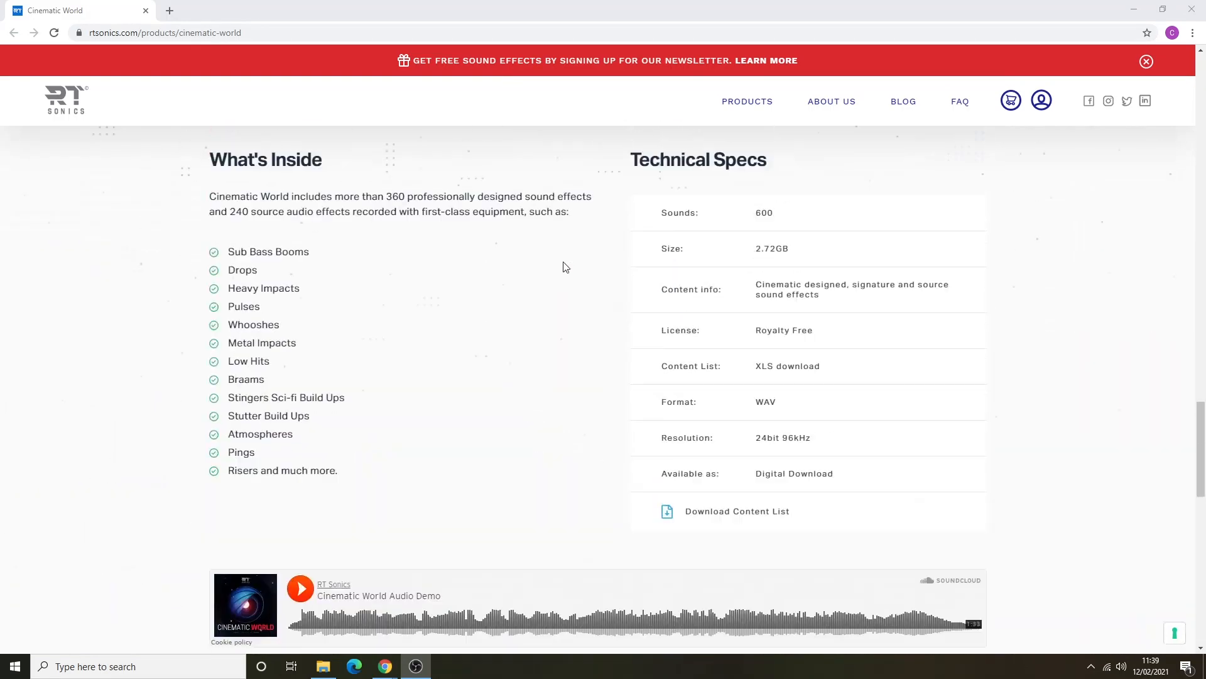
{"action": "scroll", "coordinate": [572, 264], "scroll_direction": "up", "scroll_amount": 20}
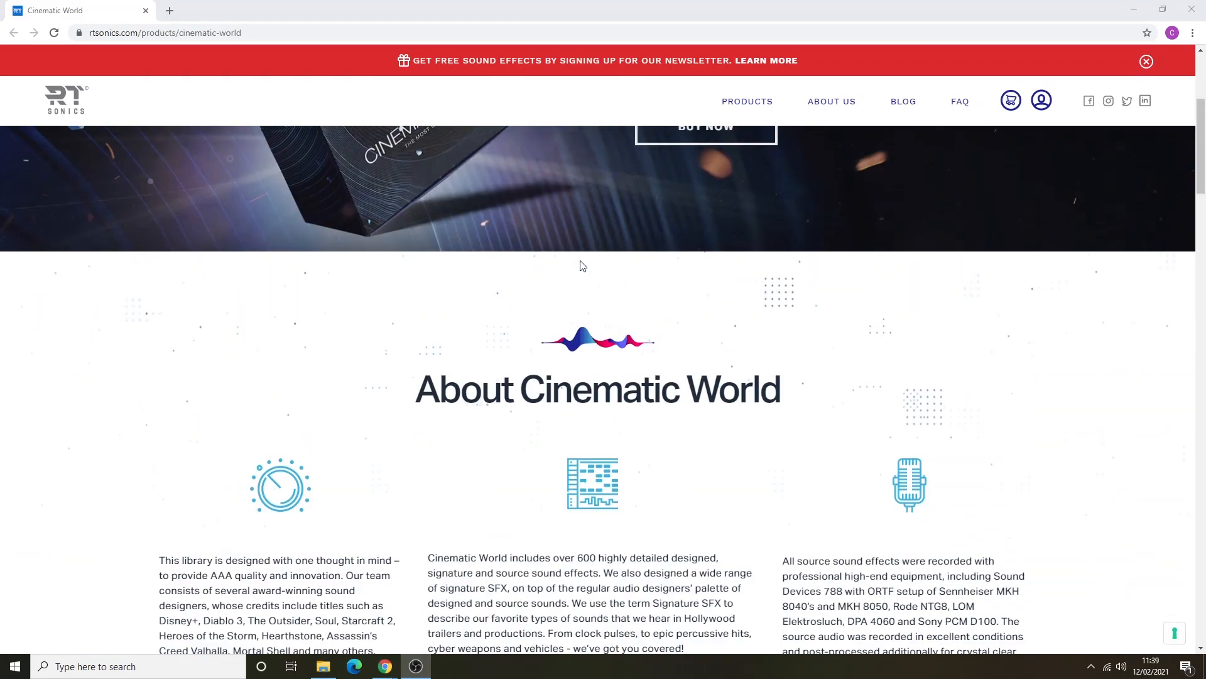
{"action": "scroll", "coordinate": [582, 265], "scroll_direction": "up", "scroll_amount": 4}
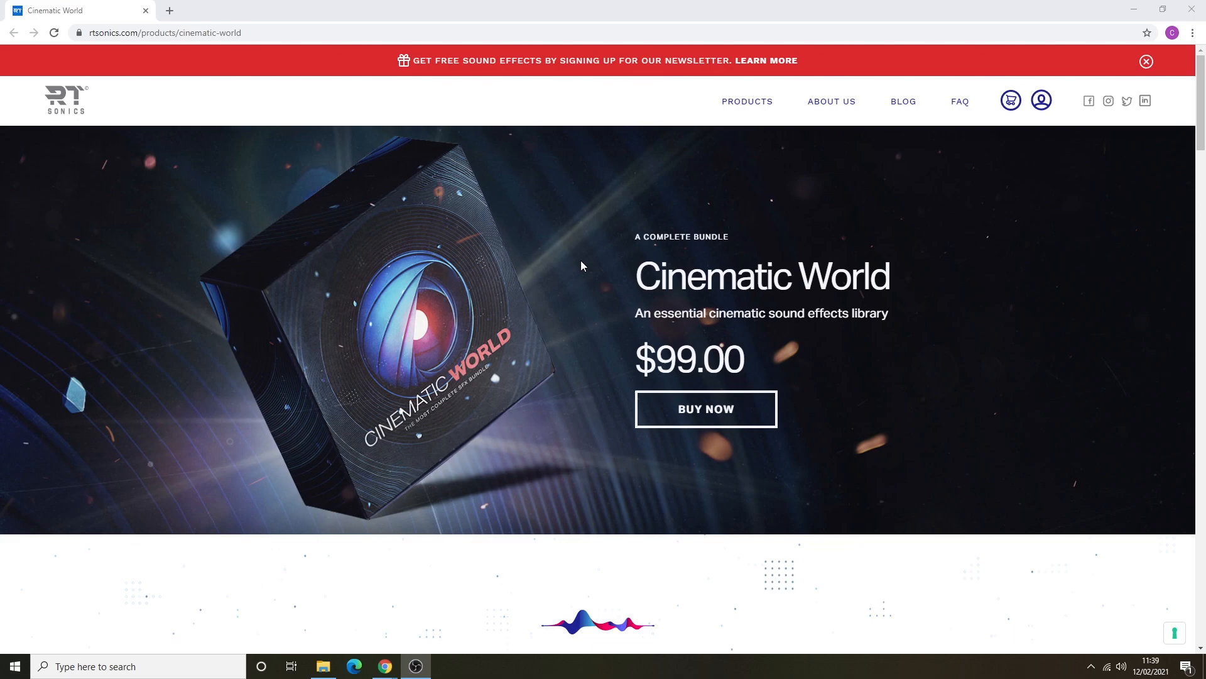